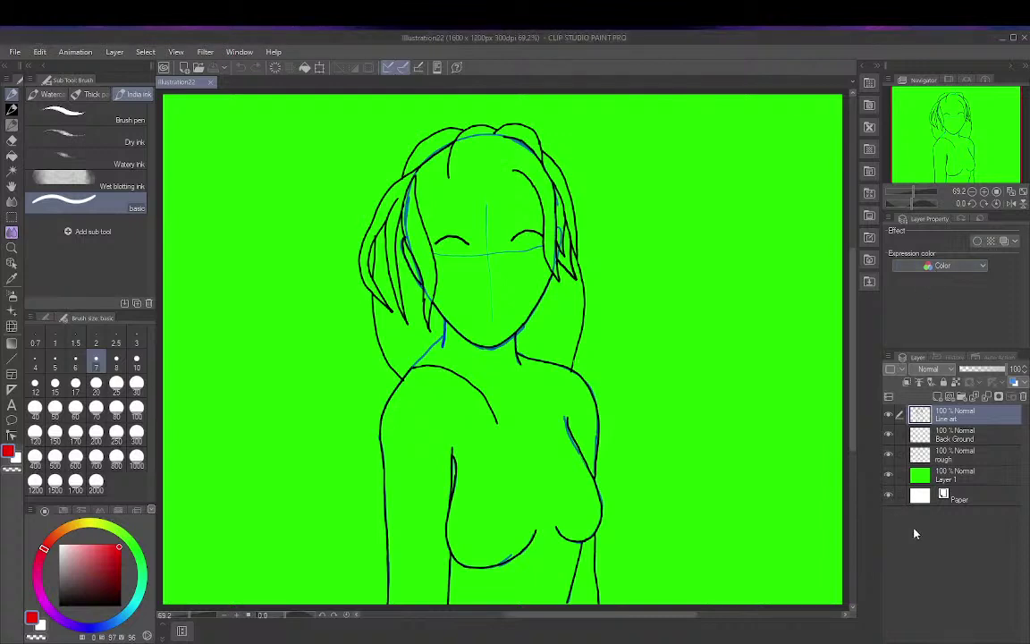
Step: Hide the Line art layer to check the rough sketch beneath, and show it again
{"action": "left_click", "coordinate": [889, 415]}
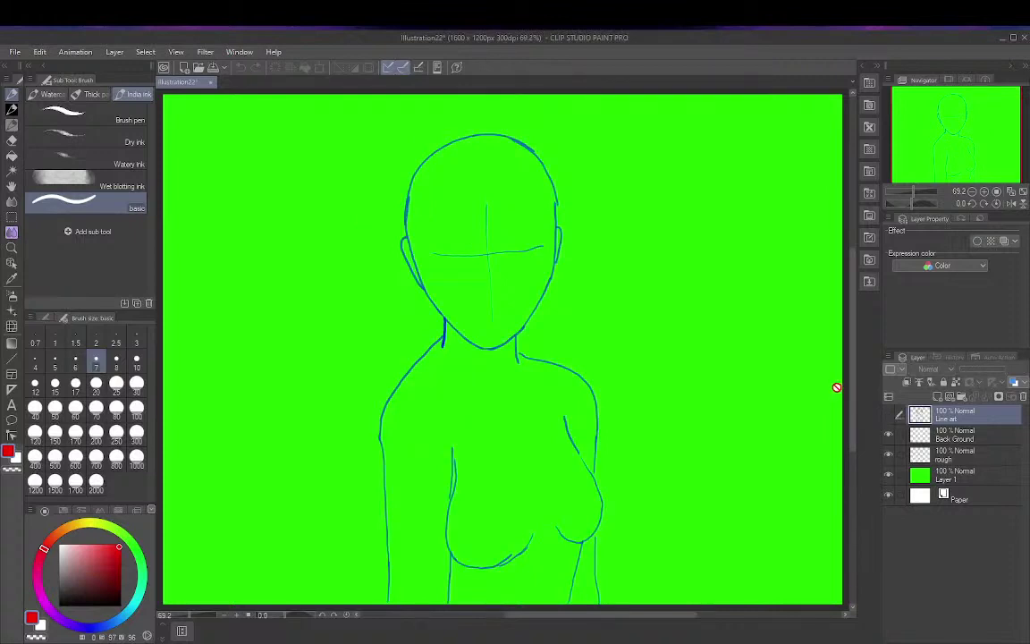
{"action": "left_click", "coordinate": [889, 414]}
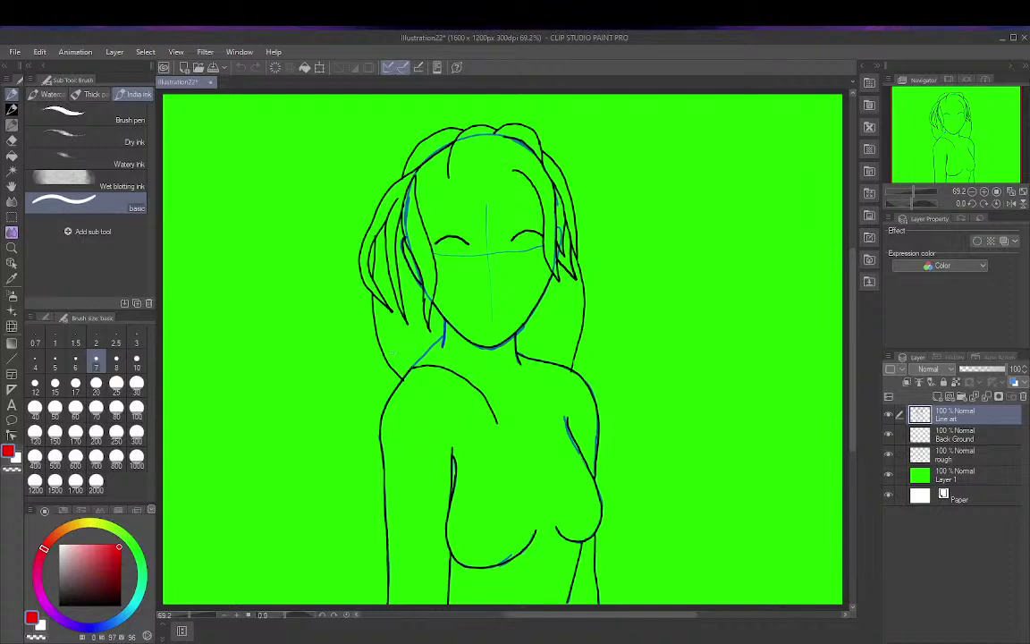
Step: Set the drawing colour to near-black and choose the basic India ink brush for work around the neck and shoulder
{"action": "scroll", "coordinate": [408, 357], "scroll_direction": "up", "scroll_amount": 3}
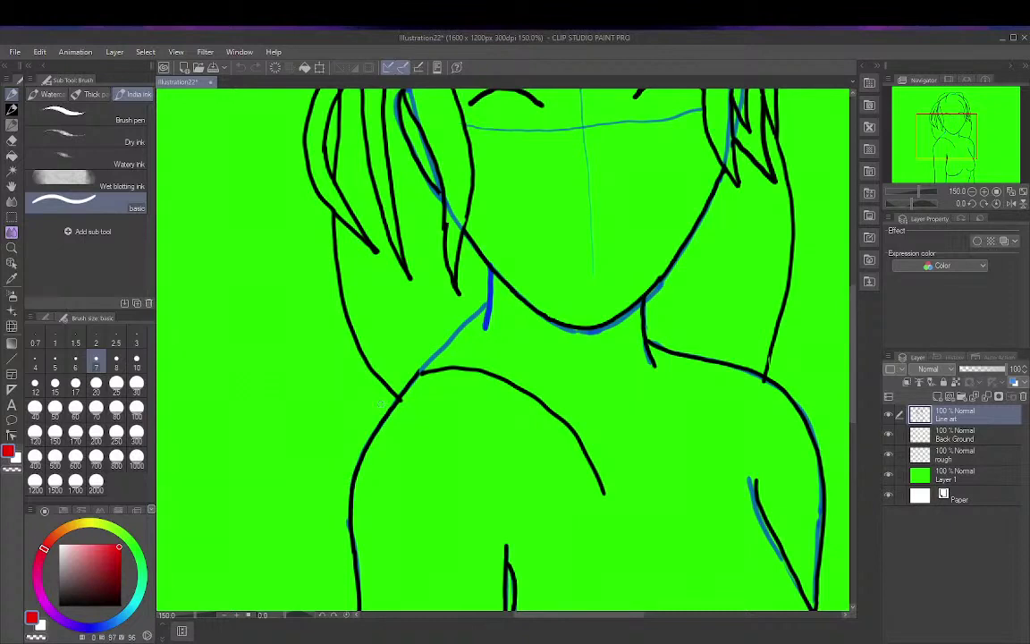
{"action": "left_click", "coordinate": [66, 597]}
{"action": "key", "text": "ctrl+plus"}
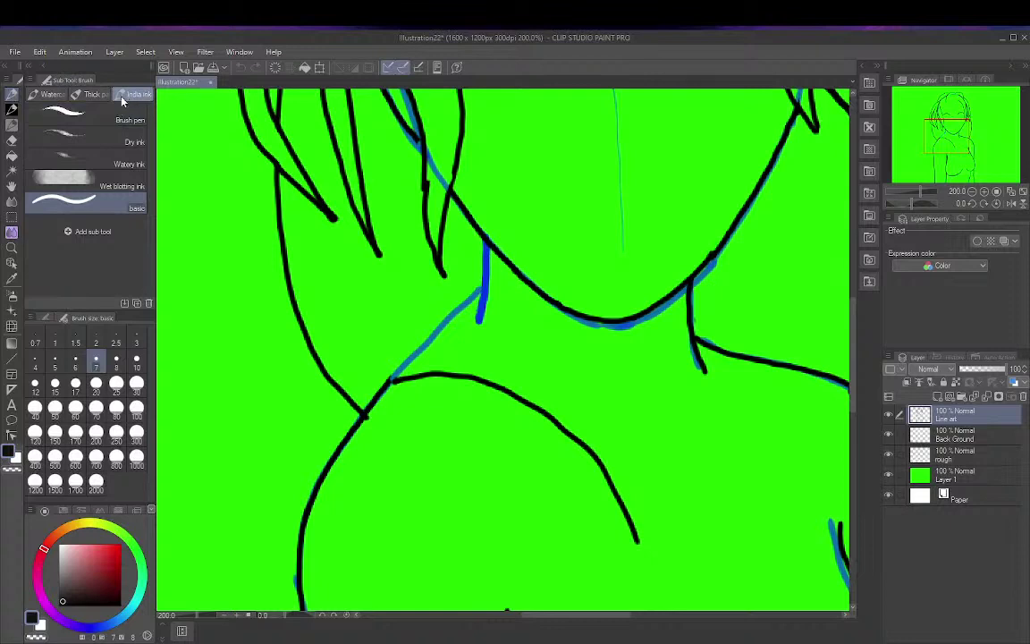
{"action": "left_click", "coordinate": [12, 108]}
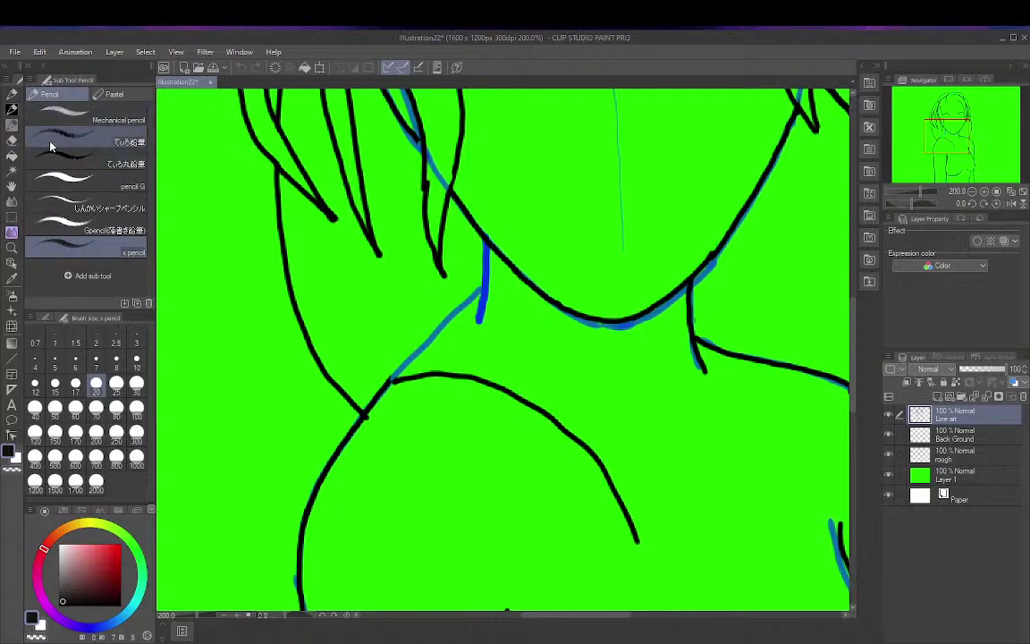
{"action": "left_click", "coordinate": [12, 93]}
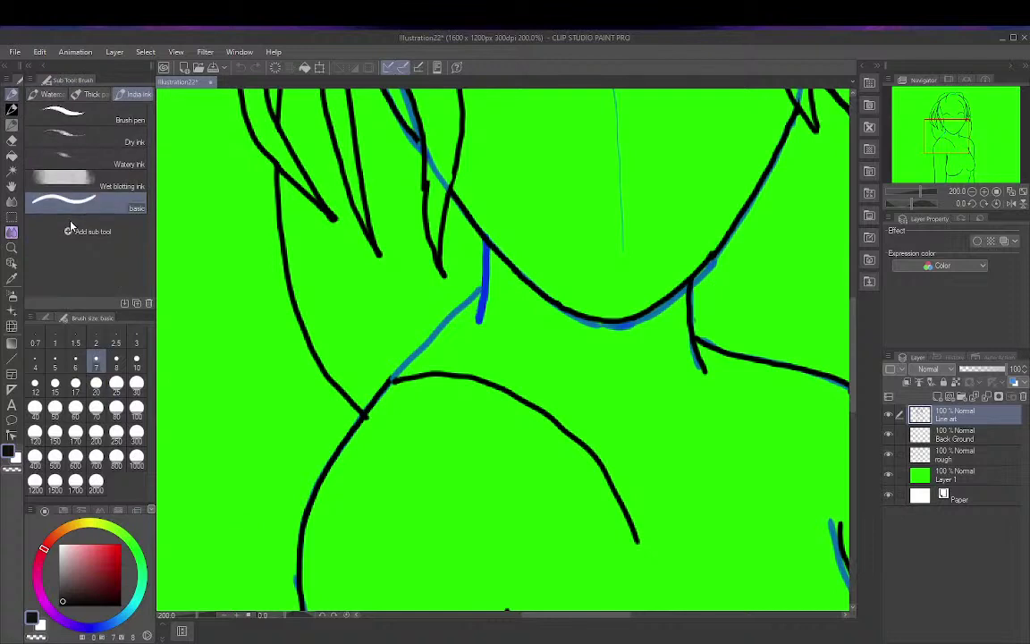
{"action": "key", "text": "ctrl+plus"}
{"action": "key", "text": "ctrl+plus"}
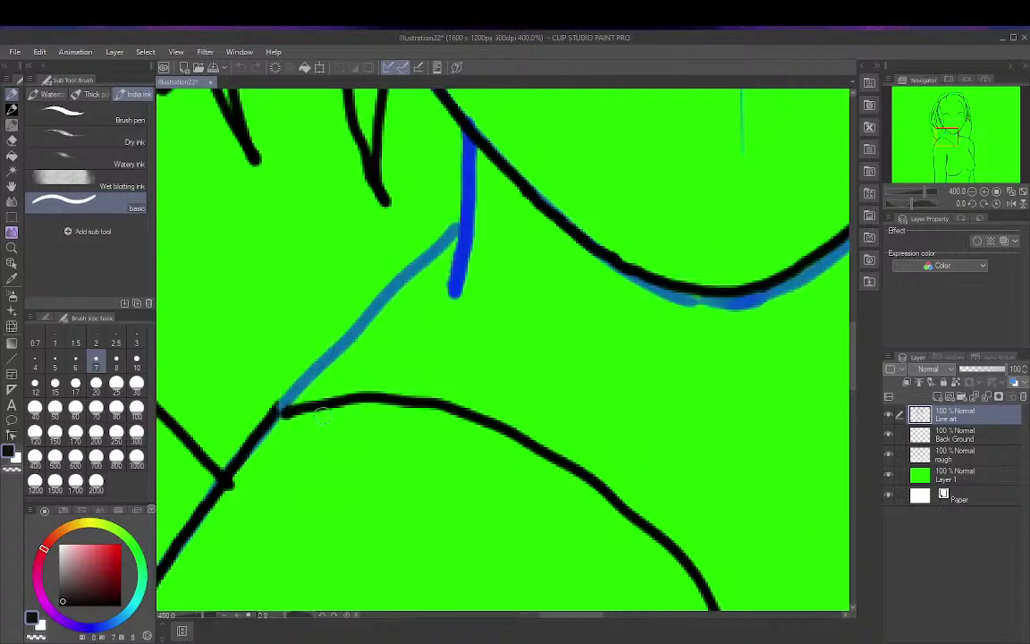
Step: Try to draw a curved hair strand arching over the shoulder above the existing arc on the Line art layer
{"action": "left_click_drag", "start_coordinate": [277, 413], "coordinate": [295, 413]}
{"action": "mouse_move", "coordinate": [241, 445]}
{"action": "left_mouse_down"}
{"action": "mouse_move", "coordinate": [259, 384]}
{"action": "mouse_move", "coordinate": [319, 323]}
{"action": "mouse_move", "coordinate": [450, 290]}
{"action": "mouse_move", "coordinate": [514, 302]}
{"action": "mouse_move", "coordinate": [605, 344]}
{"action": "mouse_move", "coordinate": [681, 419]}
{"action": "mouse_move", "coordinate": [731, 534]}
{"action": "left_mouse_up"}
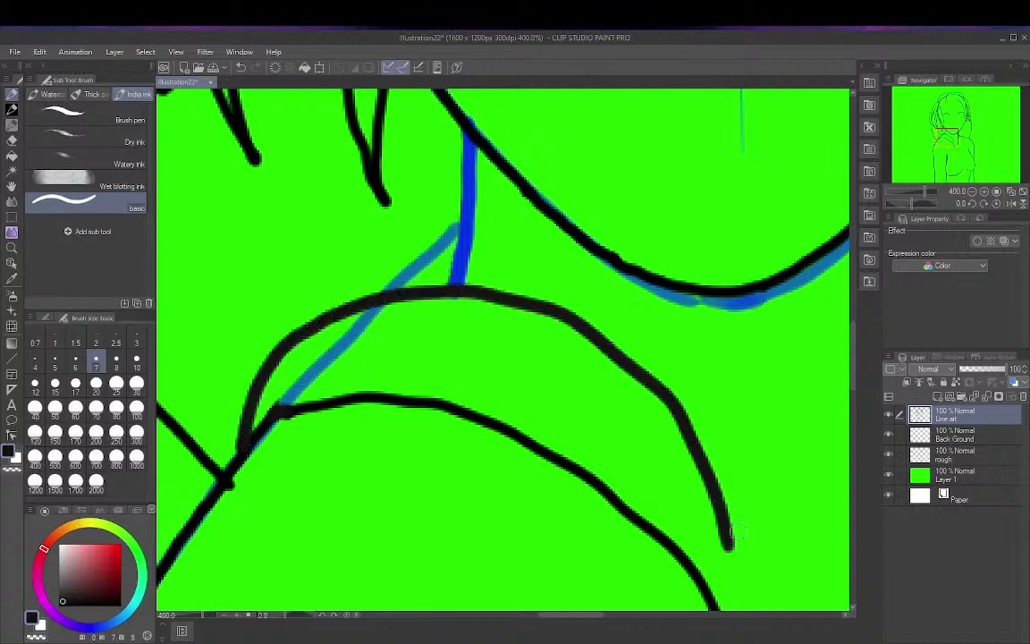
{"action": "key", "text": "ctrl+z"}
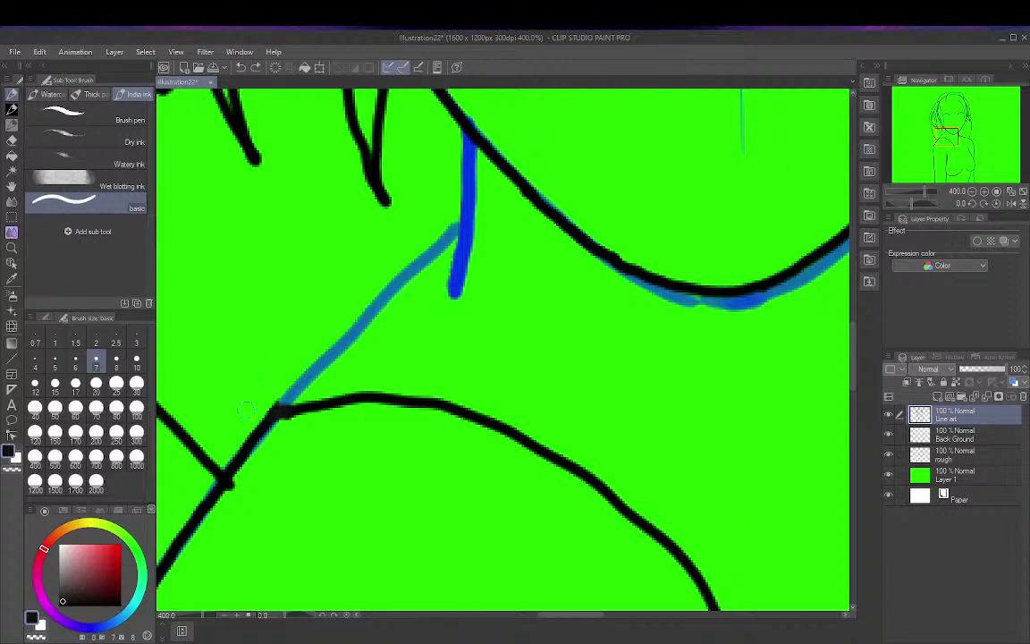
{"action": "mouse_move", "coordinate": [239, 452]}
{"action": "left_mouse_down"}
{"action": "mouse_move", "coordinate": [261, 333]}
{"action": "mouse_move", "coordinate": [368, 299]}
{"action": "mouse_move", "coordinate": [540, 345]}
{"action": "mouse_move", "coordinate": [738, 533]}
{"action": "left_mouse_up"}
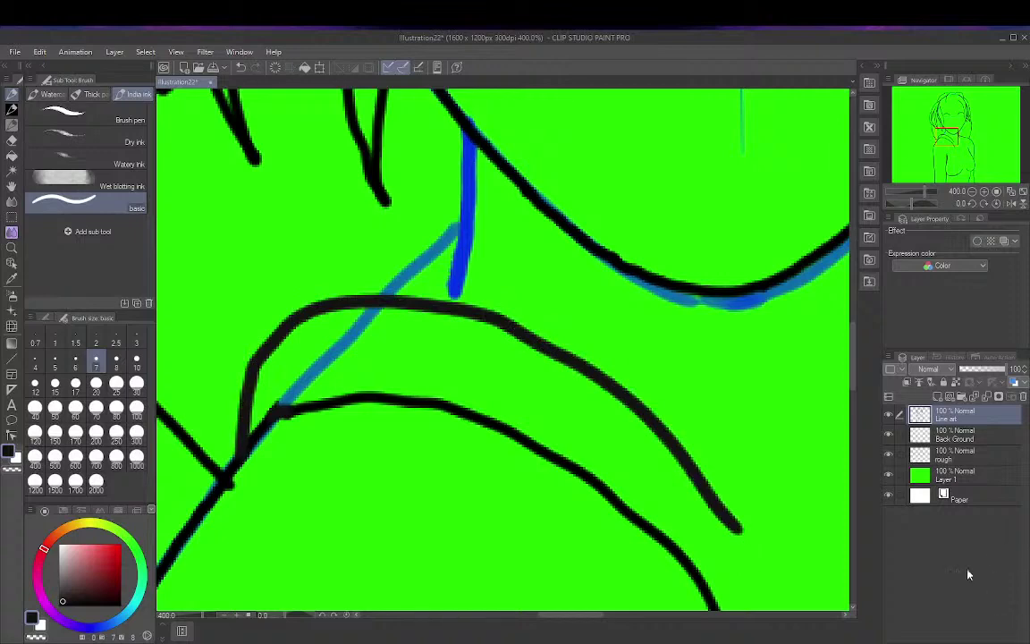
Step: Try to finish the shoulder strand with a pointed tip and a second stroke down to the end of the lower arc
{"action": "scroll", "coordinate": [787, 393], "scroll_direction": "down", "scroll_amount": 2}
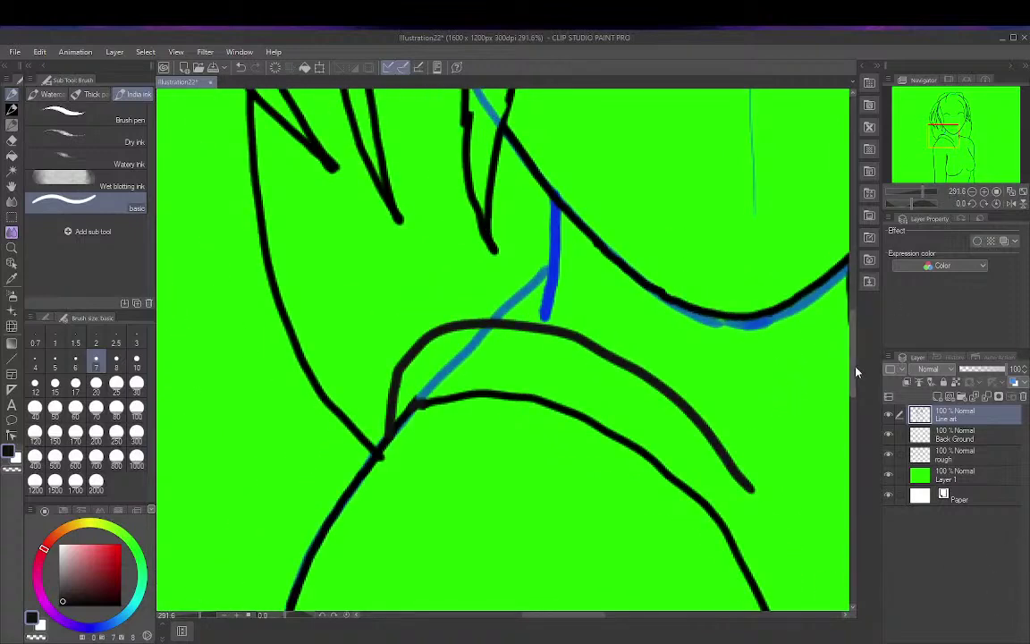
{"action": "left_click_drag", "start_coordinate": [855, 367], "coordinate": [855, 408]}
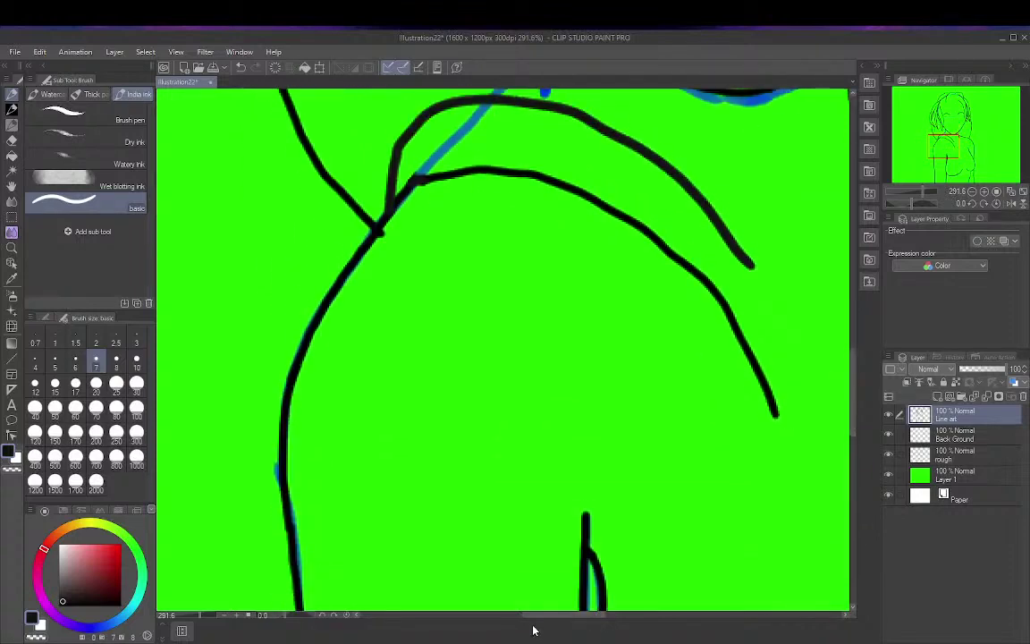
{"action": "mouse_move", "coordinate": [543, 616]}
{"action": "left_mouse_down"}
{"action": "mouse_move", "coordinate": [644, 628]}
{"action": "mouse_move", "coordinate": [534, 631]}
{"action": "mouse_move", "coordinate": [551, 642]}
{"action": "mouse_move", "coordinate": [560, 633]}
{"action": "left_mouse_up"}
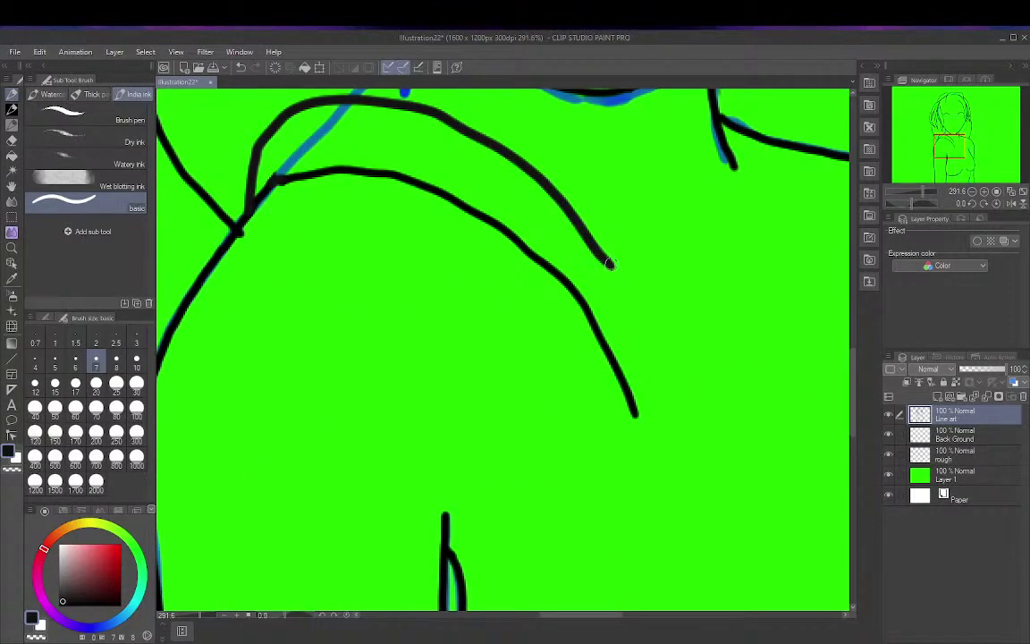
{"action": "mouse_move", "coordinate": [608, 261]}
{"action": "left_mouse_down"}
{"action": "mouse_move", "coordinate": [634, 328]}
{"action": "mouse_move", "coordinate": [617, 313]}
{"action": "mouse_move", "coordinate": [634, 328]}
{"action": "left_mouse_up"}
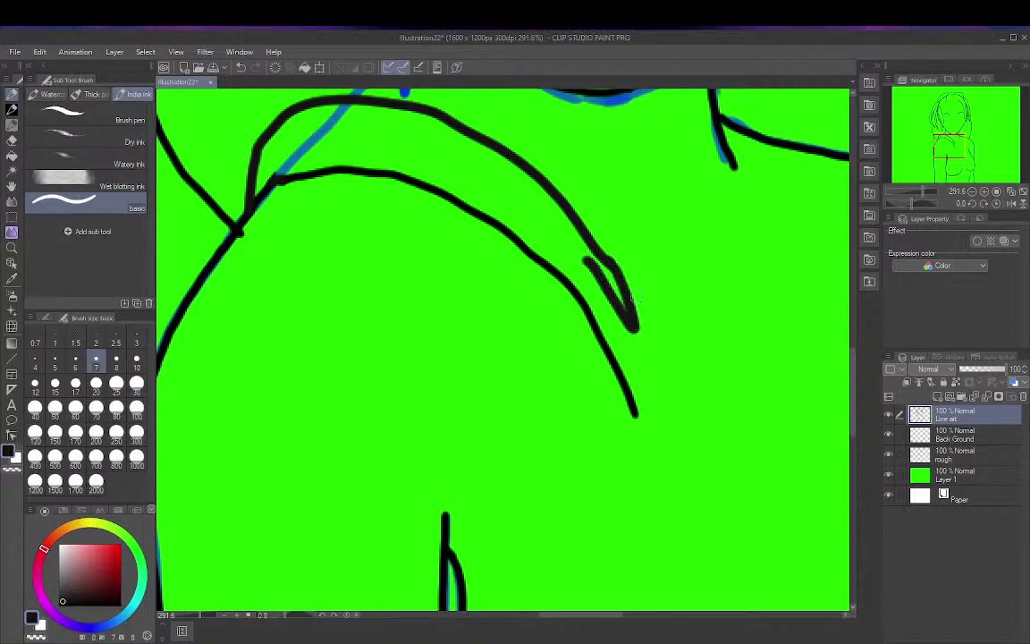
{"action": "key", "text": "ctrl+z"}
{"action": "key", "text": "ctrl+z"}
{"action": "scroll", "coordinate": [626, 266], "scroll_direction": "up", "scroll_amount": 1}
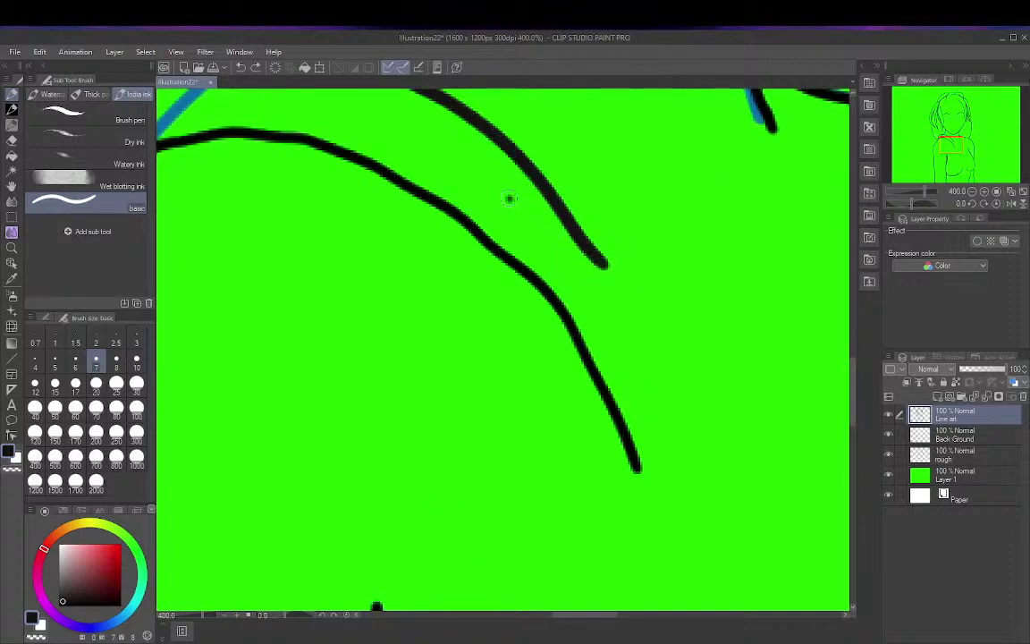
{"action": "left_click_drag", "start_coordinate": [507, 196], "coordinate": [582, 255]}
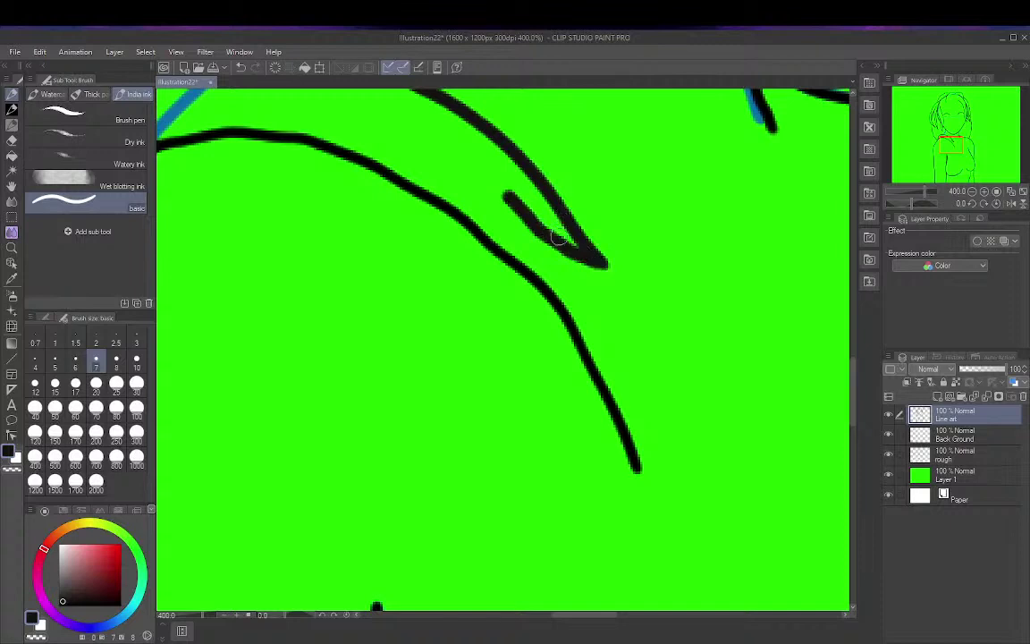
{"action": "mouse_move", "coordinate": [508, 202]}
{"action": "left_mouse_down"}
{"action": "mouse_move", "coordinate": [579, 276]}
{"action": "mouse_move", "coordinate": [614, 343]}
{"action": "mouse_move", "coordinate": [637, 461]}
{"action": "left_mouse_up"}
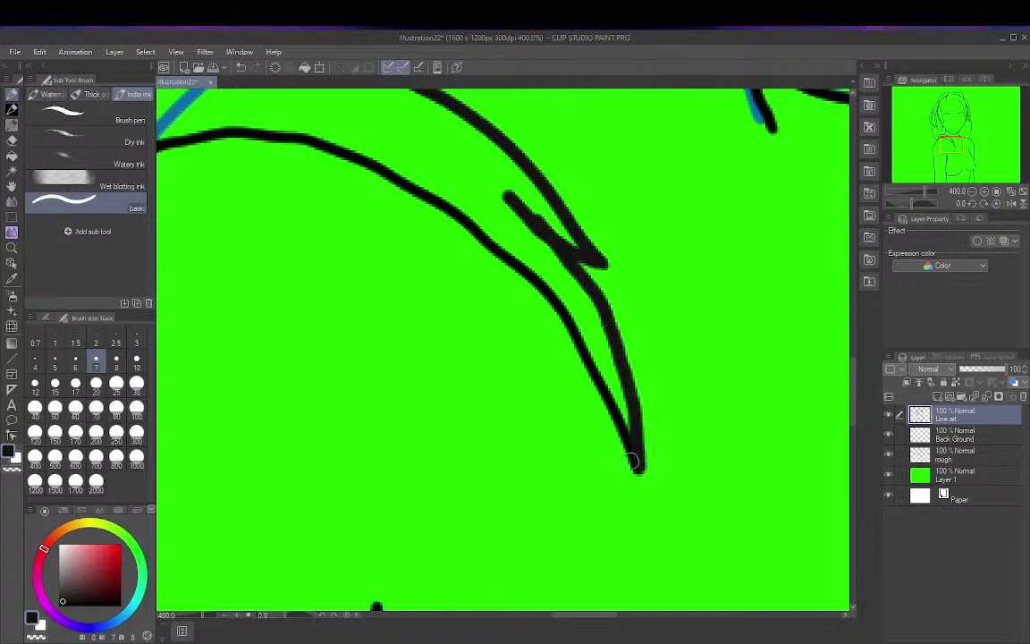
Step: Hide the rough layer and undo the strokes of the new shoulder strand
{"action": "left_click", "coordinate": [1023, 193]}
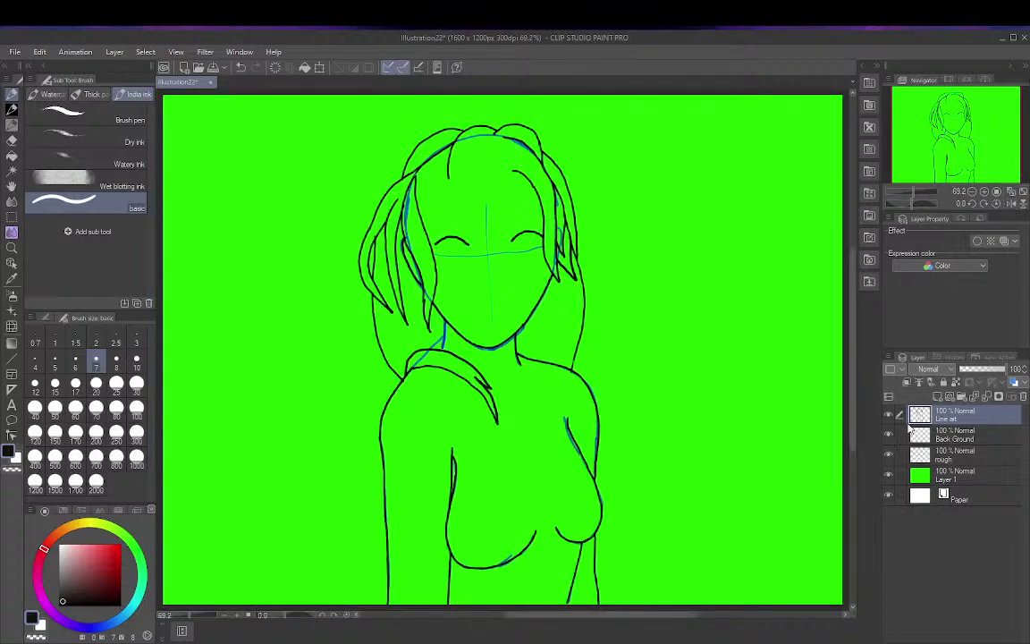
{"action": "left_click", "coordinate": [892, 454]}
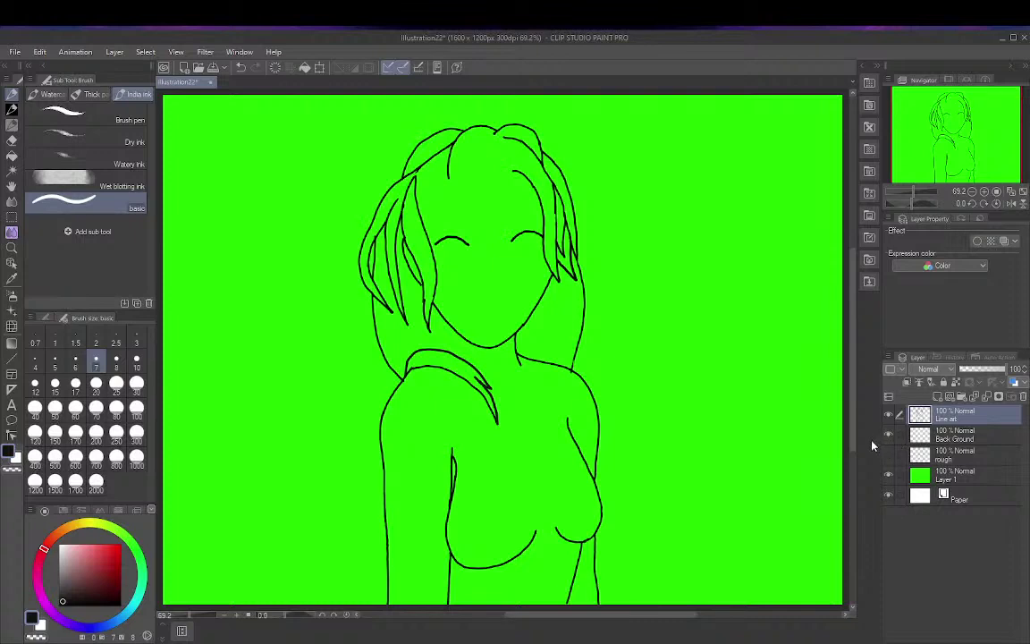
{"action": "key", "text": "ctrl+z"}
{"action": "key", "text": "ctrl+z"}
{"action": "key", "text": "ctrl+z"}
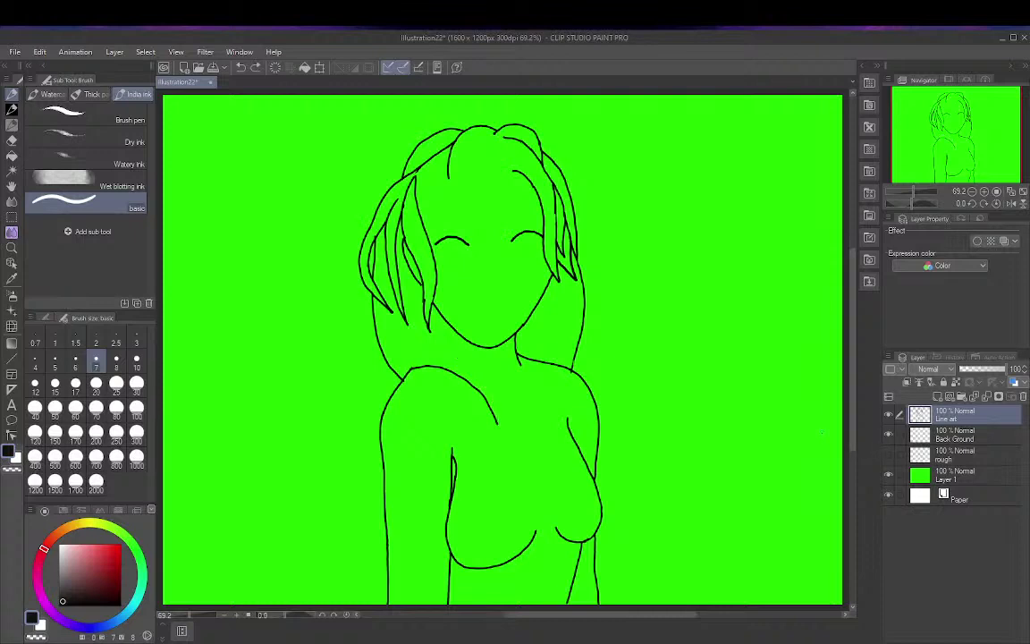
Step: Try to draw a hair line from the jaw diagonally down across the neck
{"action": "scroll", "coordinate": [821, 432], "scroll_direction": "up", "scroll_amount": 1}
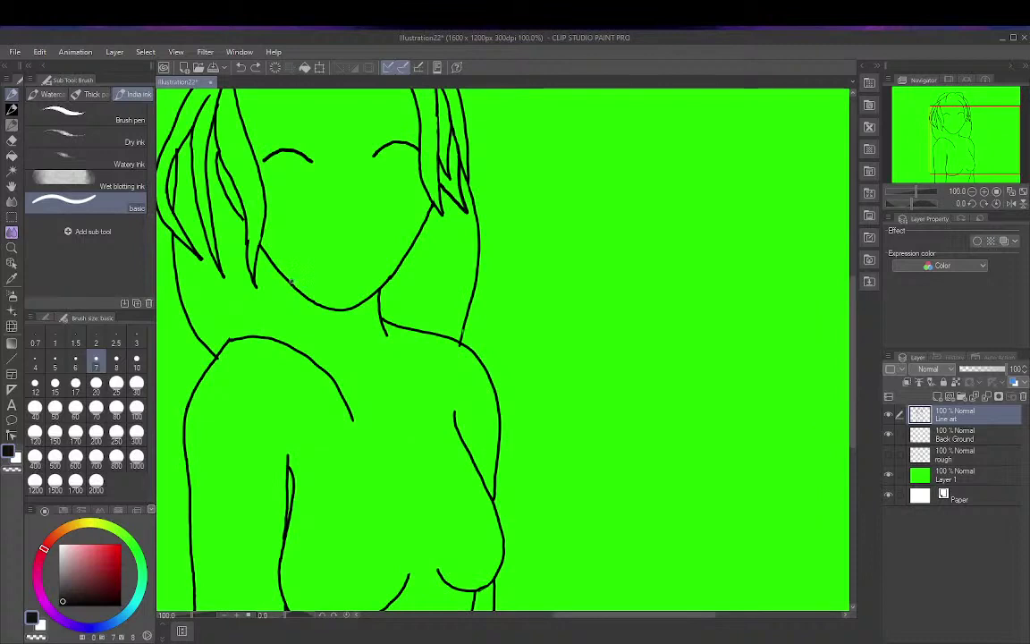
{"action": "left_click_drag", "start_coordinate": [288, 283], "coordinate": [368, 367]}
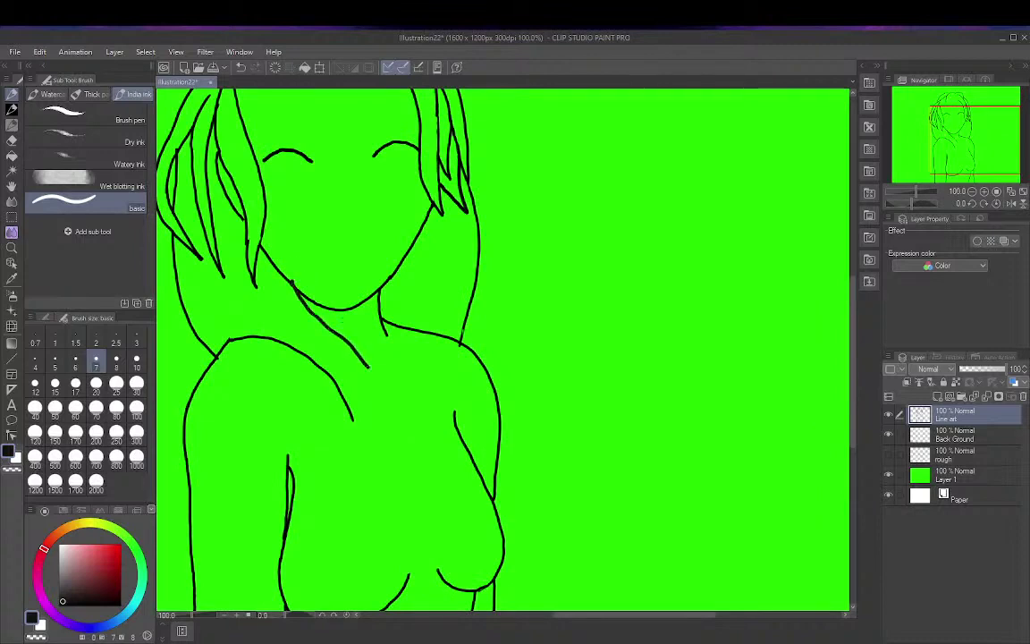
{"action": "key", "text": "ctrl+z"}
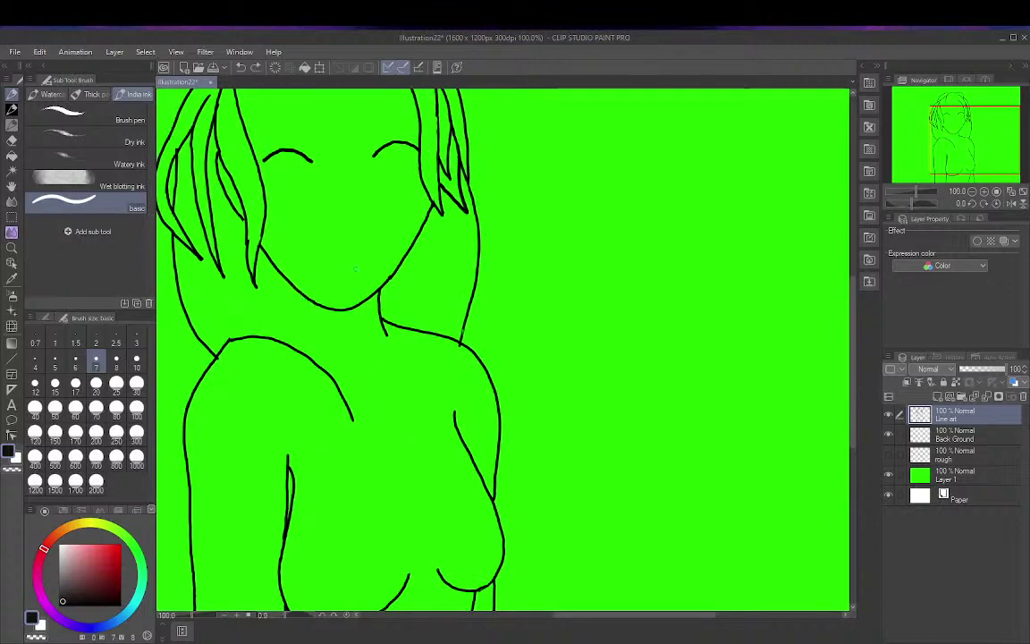
Step: Draw pointed hair strands from the chin over the neck and extend the shoulder arc into a long tapered tip on the chest
{"action": "scroll", "coordinate": [354, 268], "scroll_direction": "up", "scroll_amount": 2}
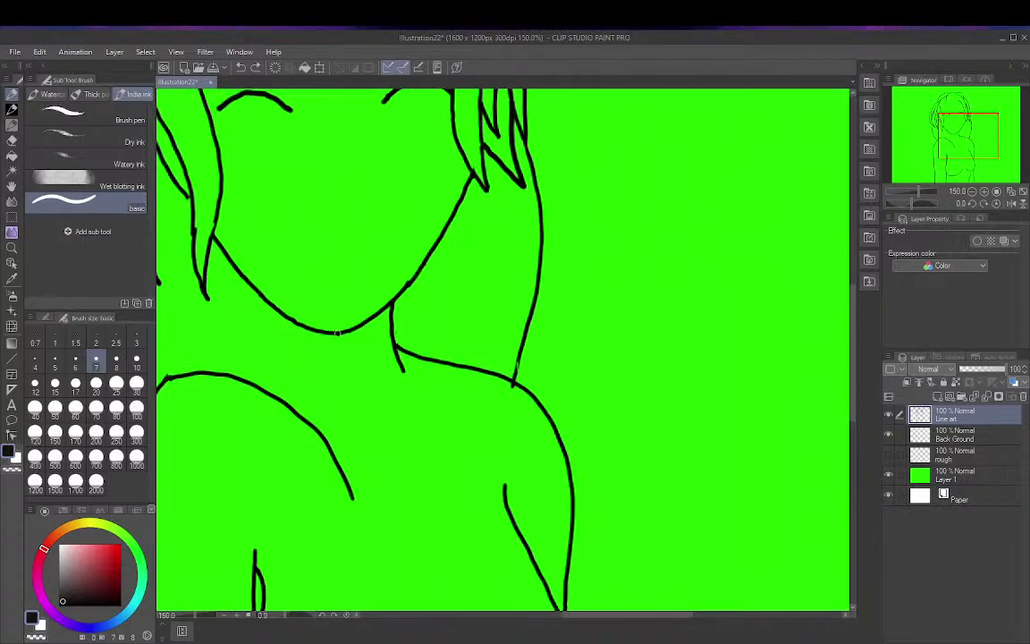
{"action": "left_click_drag", "start_coordinate": [339, 331], "coordinate": [383, 452]}
{"action": "left_click_drag", "start_coordinate": [316, 369], "coordinate": [380, 440]}
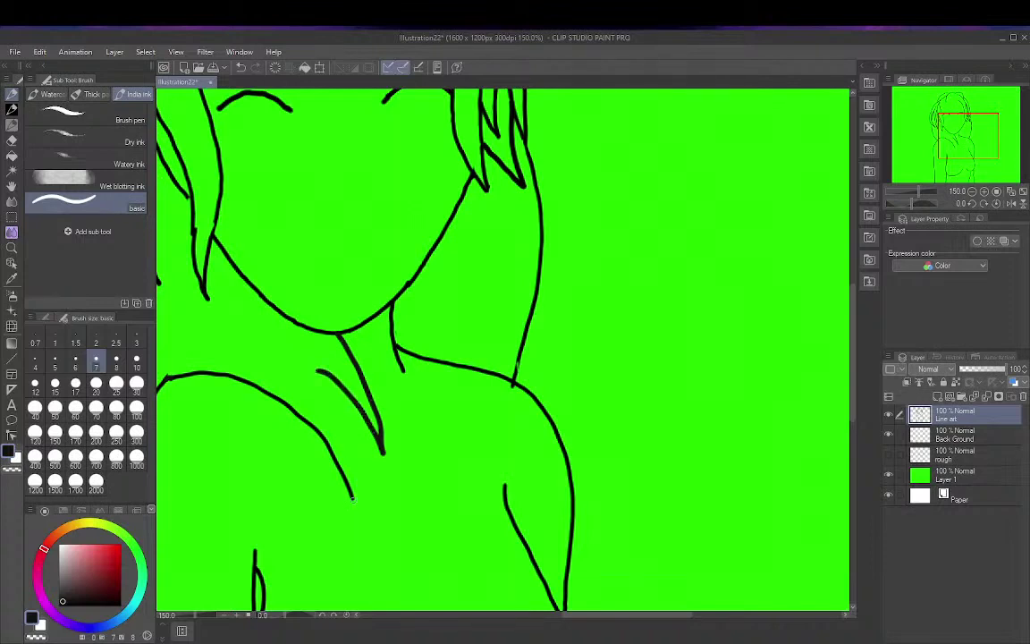
{"action": "left_click_drag", "start_coordinate": [353, 497], "coordinate": [350, 583]}
{"action": "key", "text": "ctrl+z"}
{"action": "mouse_move", "coordinate": [351, 497]}
{"action": "left_mouse_down"}
{"action": "mouse_move", "coordinate": [357, 556]}
{"action": "mouse_move", "coordinate": [346, 592]}
{"action": "mouse_move", "coordinate": [367, 480]}
{"action": "mouse_move", "coordinate": [339, 384]}
{"action": "left_mouse_up"}
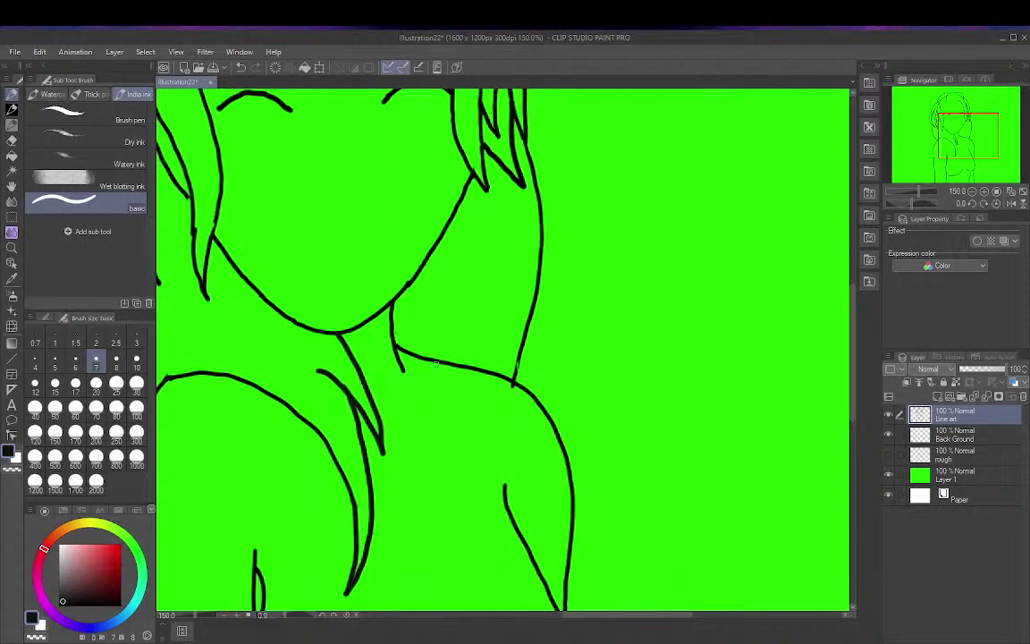
Step: Draw a long wavy hair strand from the jaw over the other shoulder to a point on the chest, joining its upper ends to the existing lines
{"action": "mouse_move", "coordinate": [432, 365]}
{"action": "left_mouse_down"}
{"action": "mouse_move", "coordinate": [455, 399]}
{"action": "mouse_move", "coordinate": [457, 492]}
{"action": "mouse_move", "coordinate": [476, 559]}
{"action": "mouse_move", "coordinate": [497, 399]}
{"action": "mouse_move", "coordinate": [493, 349]}
{"action": "mouse_move", "coordinate": [475, 307]}
{"action": "mouse_move", "coordinate": [436, 267]}
{"action": "left_mouse_up"}
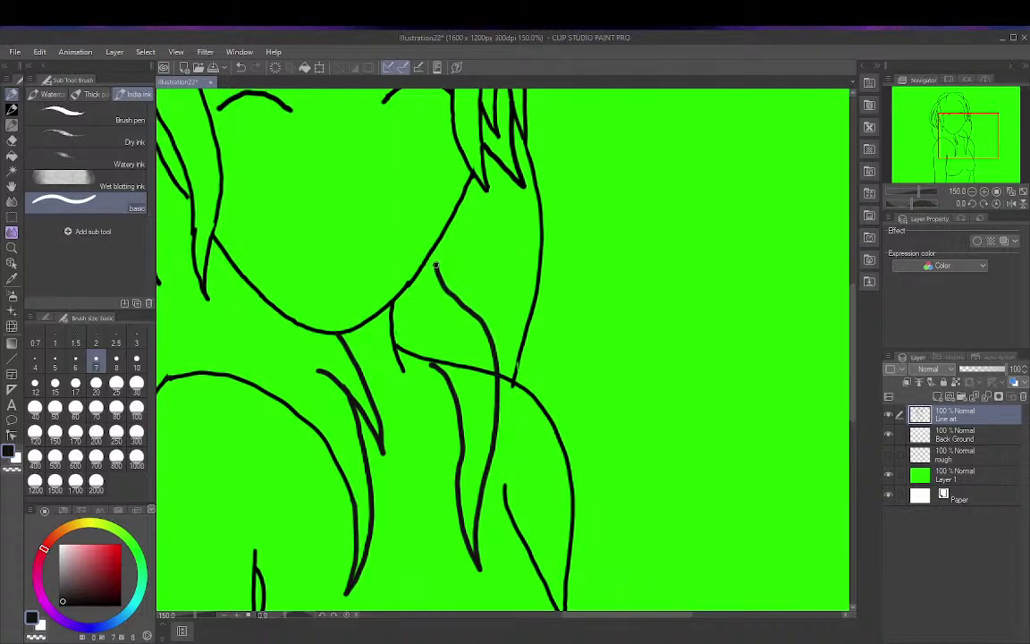
{"action": "scroll", "coordinate": [436, 267], "scroll_direction": "up", "scroll_amount": 1}
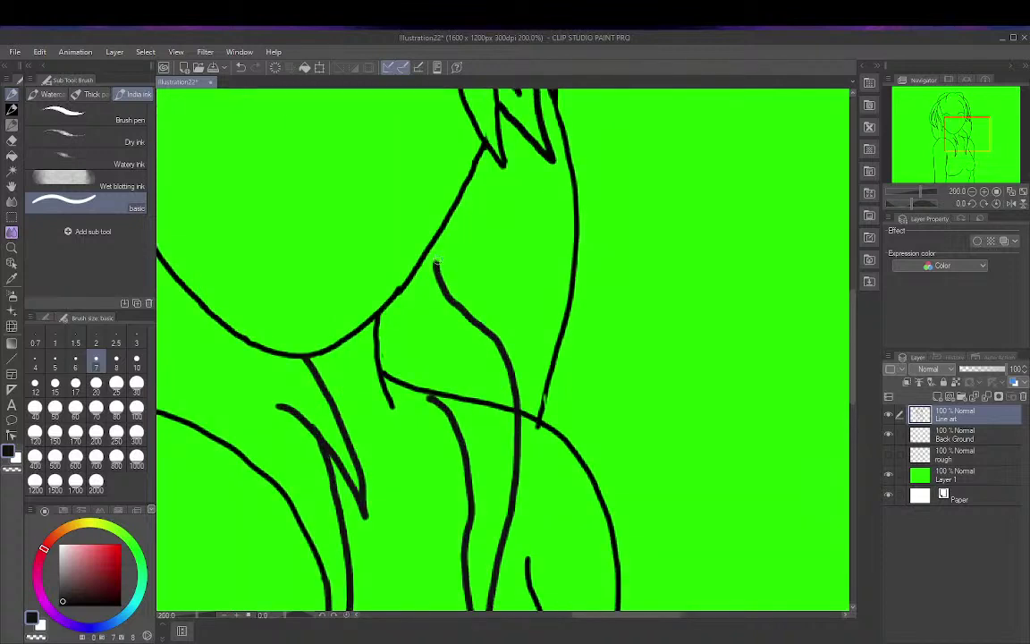
{"action": "left_click_drag", "start_coordinate": [435, 260], "coordinate": [432, 240]}
{"action": "key", "text": "ctrl+z"}
{"action": "left_click_drag", "start_coordinate": [436, 262], "coordinate": [433, 238]}
{"action": "left_click_drag", "start_coordinate": [430, 399], "coordinate": [434, 409]}
Step: Erase the shoulder line inside the wavy strand and the overshoot beside it with the Hard eraser
{"action": "left_click", "coordinate": [12, 139]}
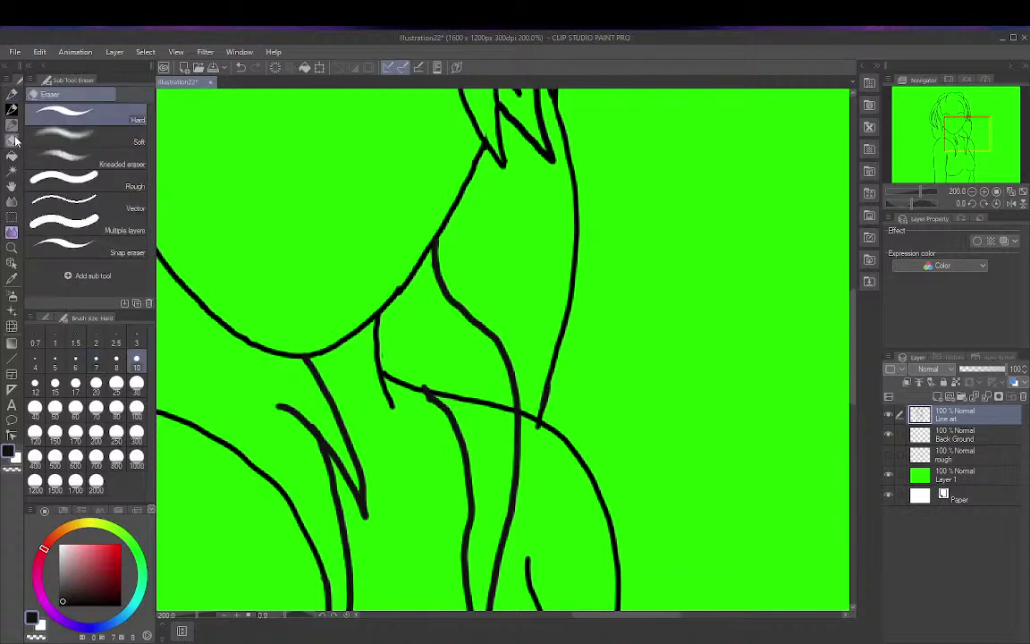
{"action": "left_click_drag", "start_coordinate": [436, 393], "coordinate": [452, 399]}
{"action": "left_click_drag", "start_coordinate": [449, 397], "coordinate": [473, 401]}
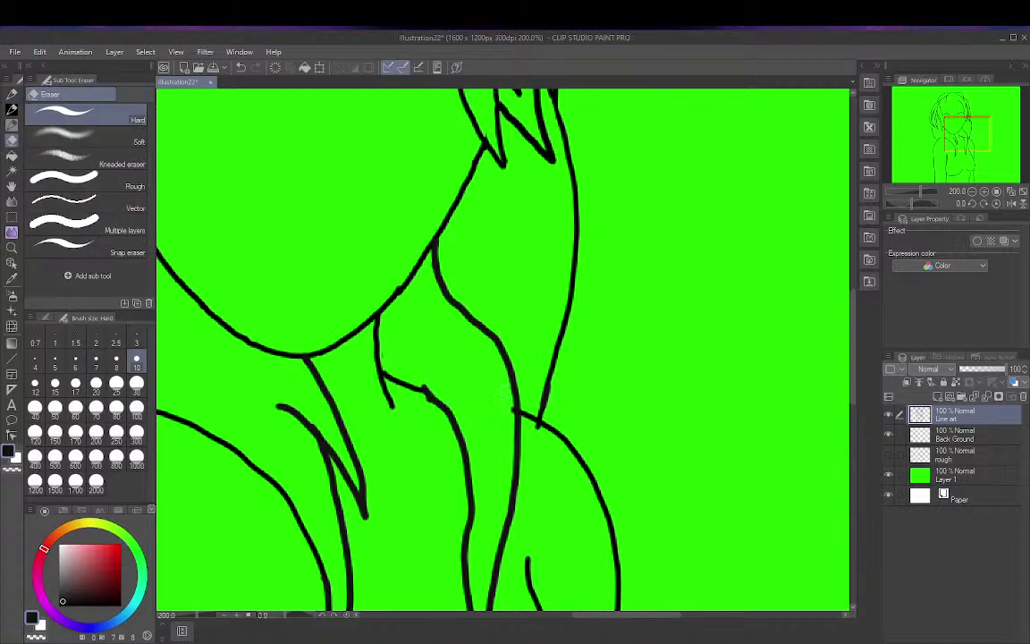
{"action": "left_click_drag", "start_coordinate": [467, 397], "coordinate": [503, 398]}
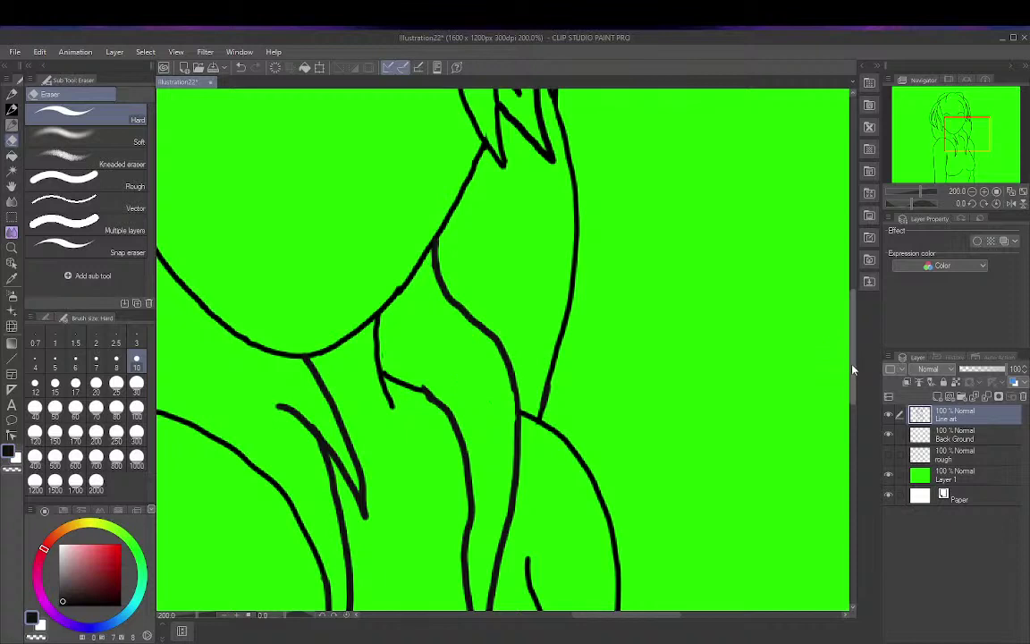
Step: Draw a pointed, curved bang over the forehead down to the eyelid with the basic India ink brush, and check the whole figure
{"action": "left_click_drag", "start_coordinate": [854, 367], "coordinate": [856, 269]}
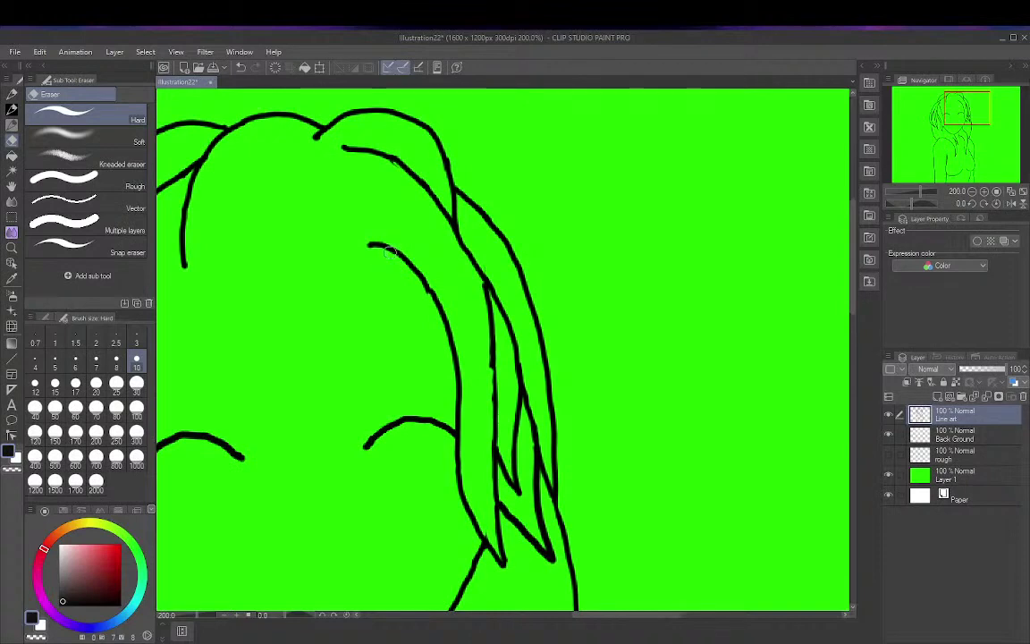
{"action": "left_click_drag", "start_coordinate": [388, 249], "coordinate": [402, 279]}
{"action": "key", "text": "ctrl+z"}
{"action": "left_click", "coordinate": [14, 94]}
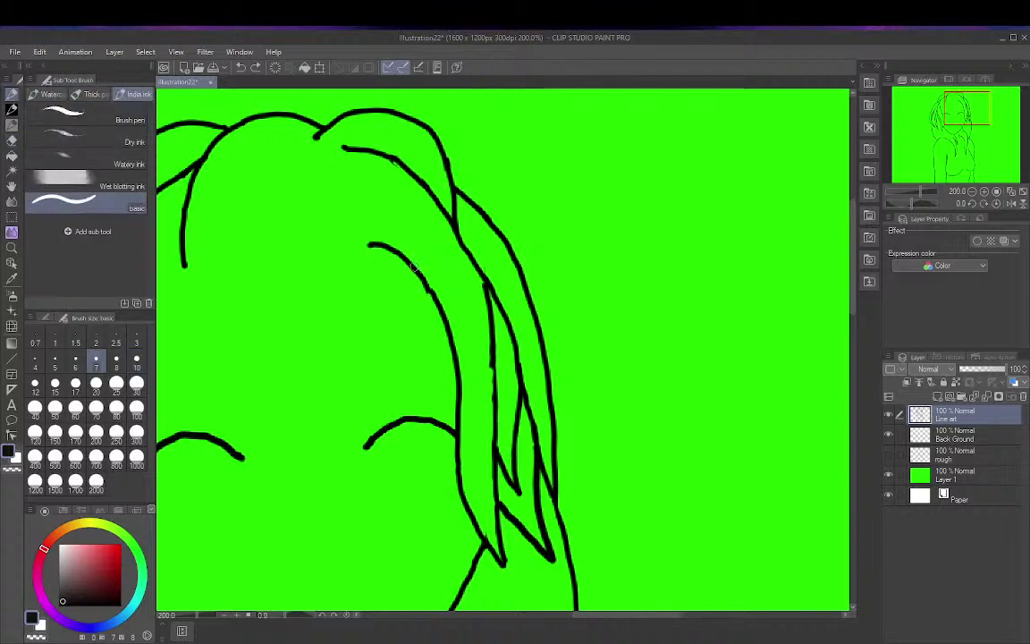
{"action": "mouse_move", "coordinate": [426, 286]}
{"action": "left_mouse_down"}
{"action": "mouse_move", "coordinate": [421, 360]}
{"action": "mouse_move", "coordinate": [368, 442]}
{"action": "mouse_move", "coordinate": [383, 352]}
{"action": "mouse_move", "coordinate": [308, 249]}
{"action": "left_mouse_up"}
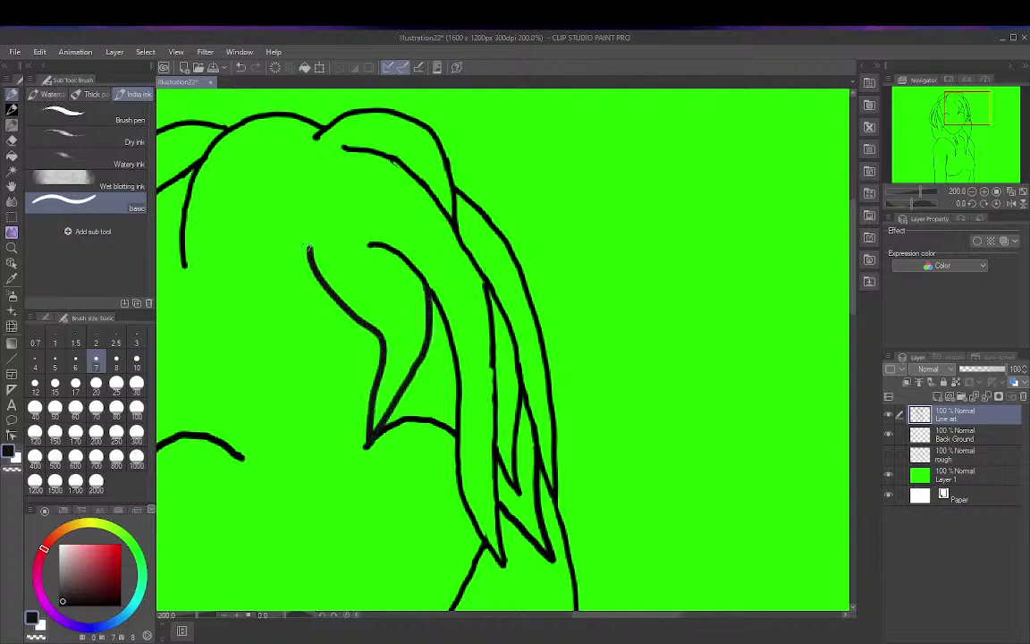
{"action": "left_click", "coordinate": [1024, 193]}
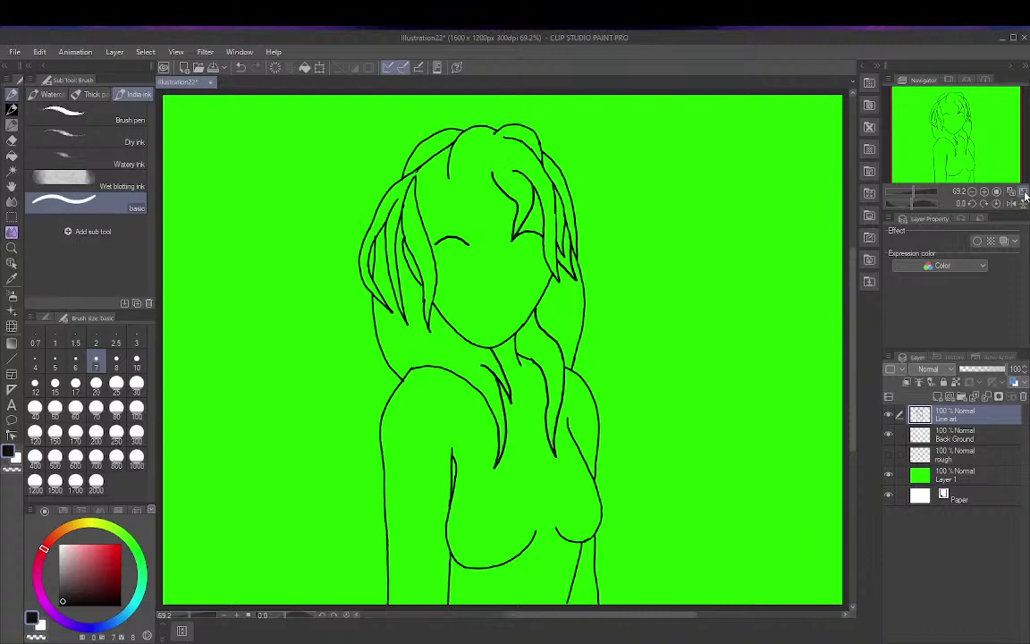
Step: Erase the upper end of the long hair strand beside the left side of the forehead with the Hard eraser
{"action": "scroll", "coordinate": [582, 318], "scroll_direction": "up", "scroll_amount": 4}
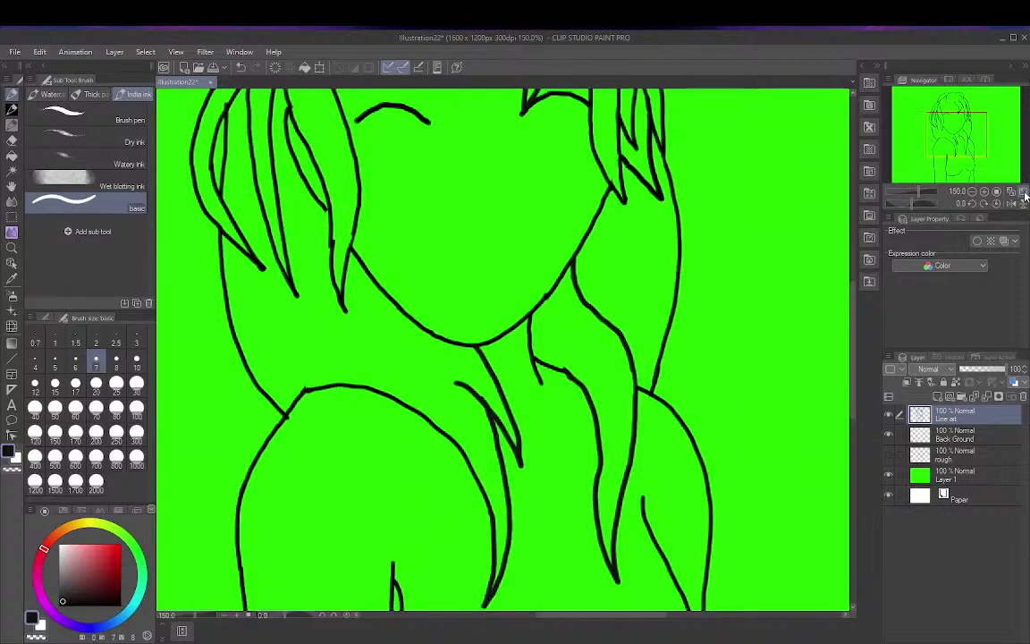
{"action": "left_click_drag", "start_coordinate": [582, 317], "coordinate": [589, 559]}
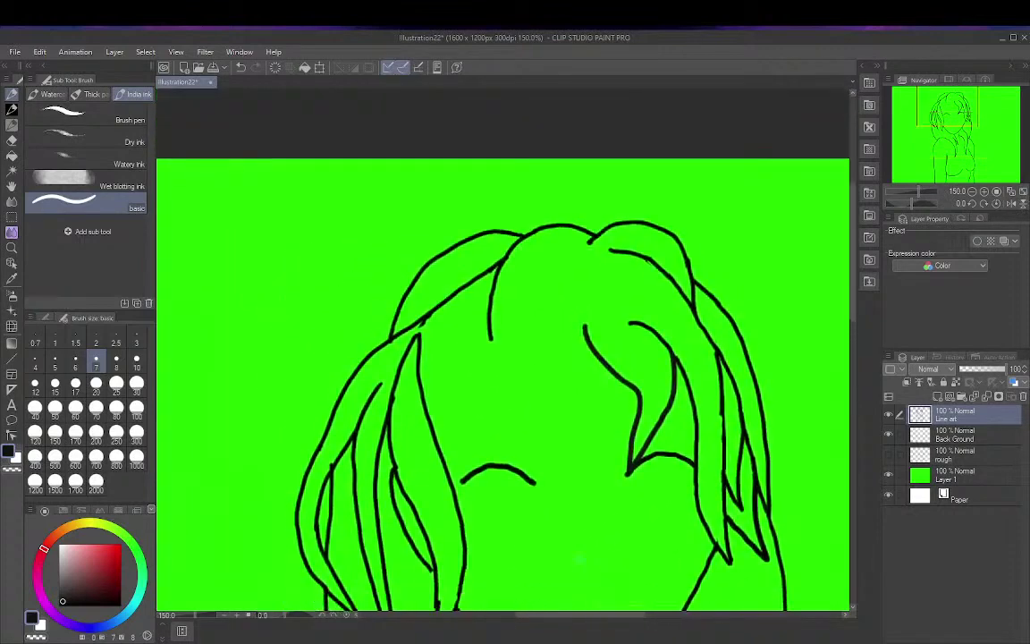
{"action": "left_click", "coordinate": [15, 140]}
{"action": "left_click_drag", "start_coordinate": [418, 380], "coordinate": [420, 336]}
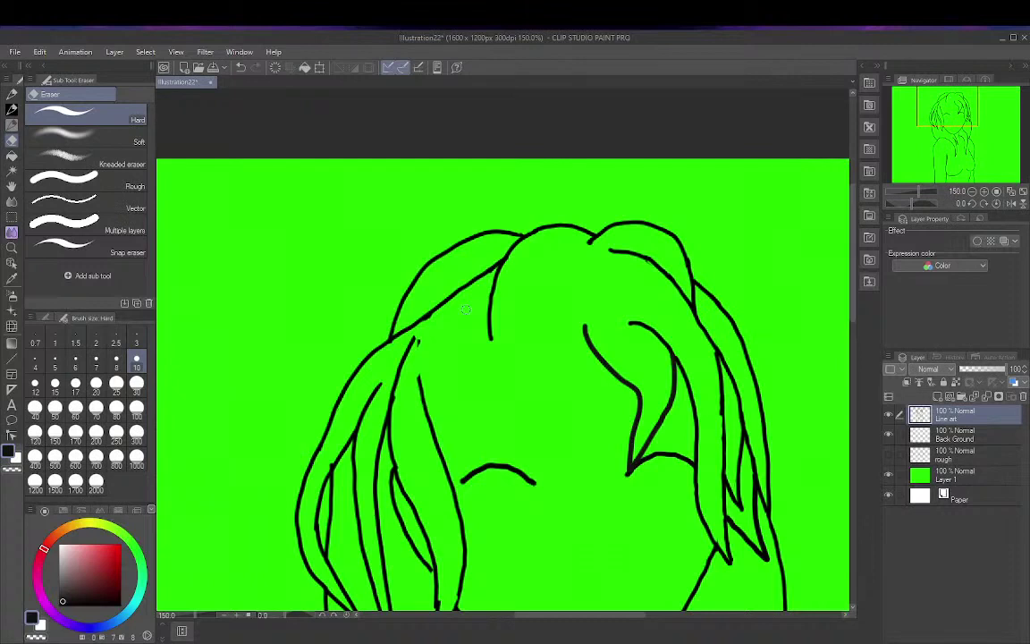
Step: Draw a row of pointed bangs across the forehead with the basic India ink brush, and check the whole figure
{"action": "scroll", "coordinate": [465, 308], "scroll_direction": "up", "scroll_amount": 1}
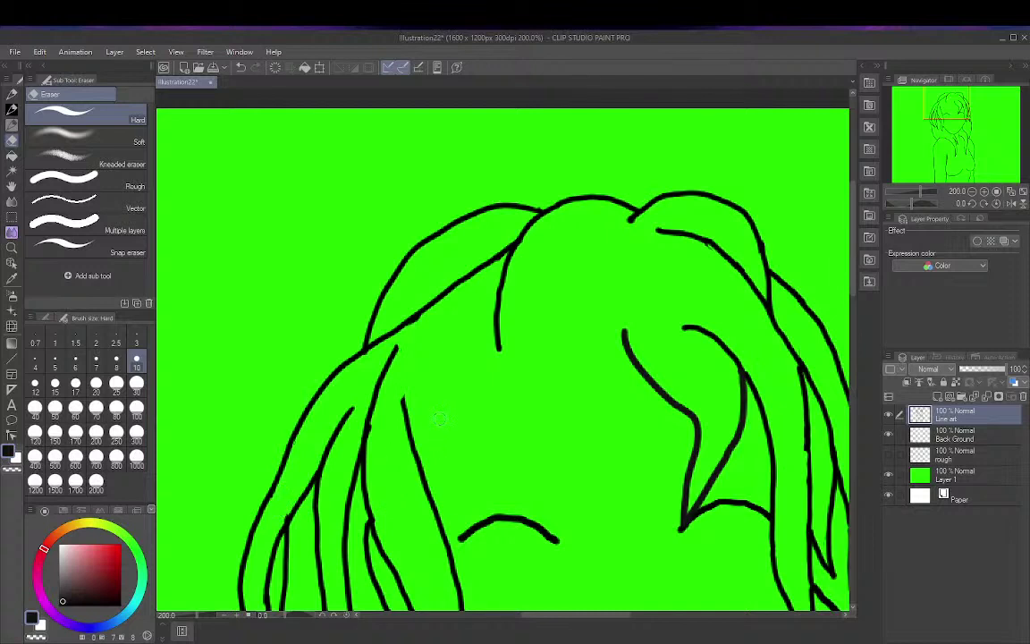
{"action": "left_click", "coordinate": [14, 93]}
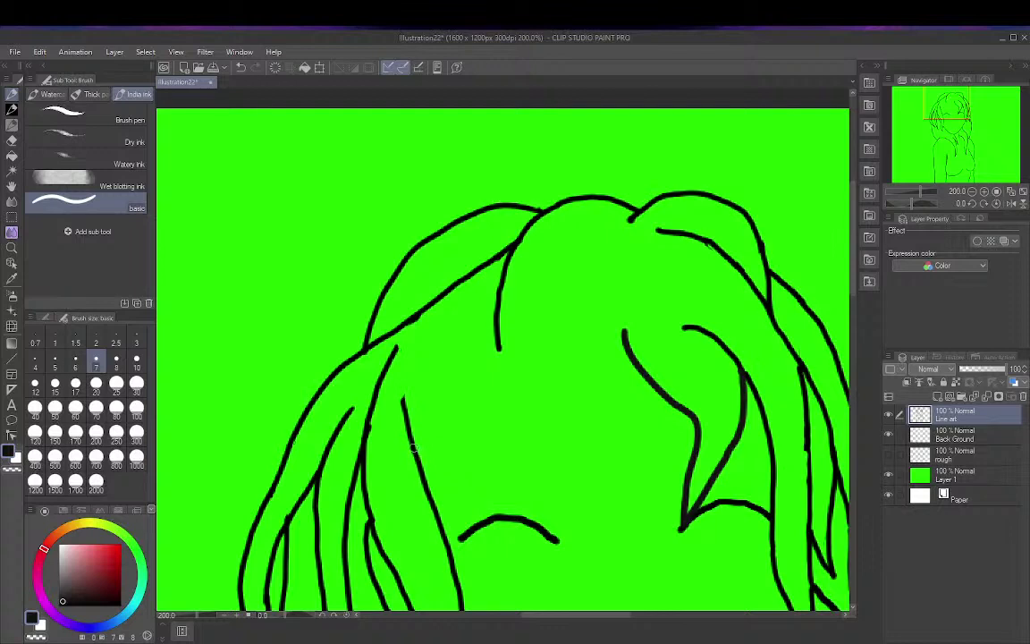
{"action": "mouse_move", "coordinate": [414, 447]}
{"action": "left_mouse_down"}
{"action": "mouse_move", "coordinate": [470, 499]}
{"action": "mouse_move", "coordinate": [462, 576]}
{"action": "mouse_move", "coordinate": [530, 452]}
{"action": "mouse_move", "coordinate": [516, 394]}
{"action": "left_mouse_up"}
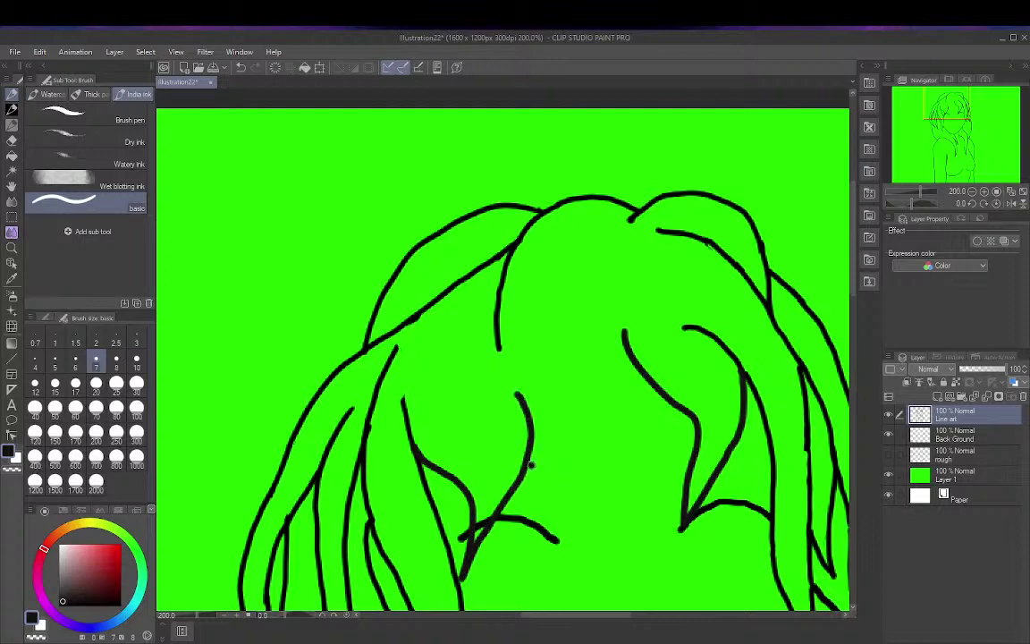
{"action": "mouse_move", "coordinate": [530, 464]}
{"action": "left_mouse_down"}
{"action": "mouse_move", "coordinate": [564, 507]}
{"action": "mouse_move", "coordinate": [575, 596]}
{"action": "mouse_move", "coordinate": [599, 511]}
{"action": "mouse_move", "coordinate": [578, 394]}
{"action": "left_mouse_up"}
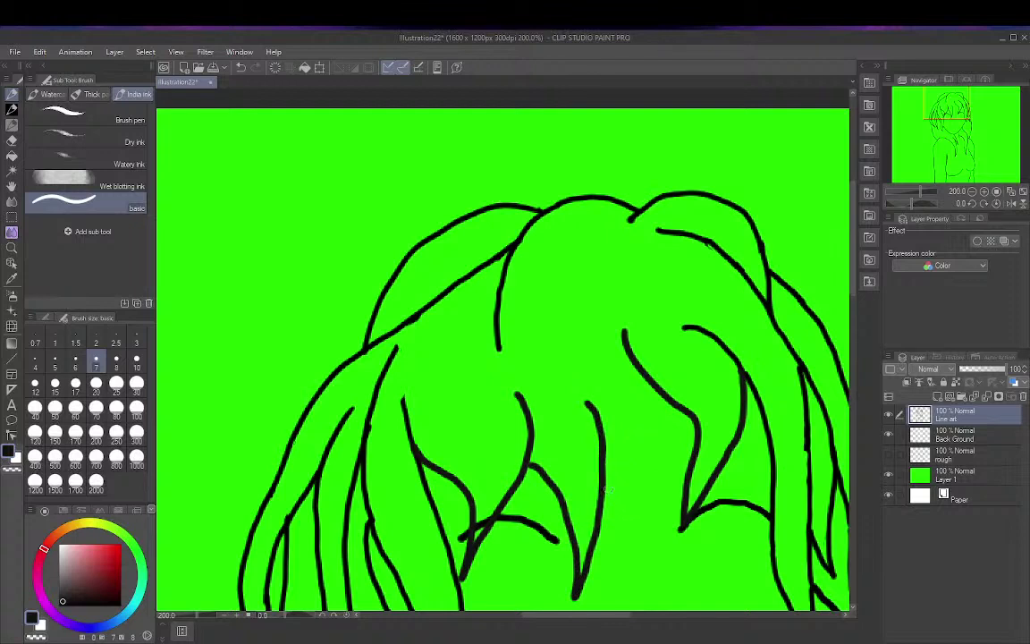
{"action": "mouse_move", "coordinate": [607, 483]}
{"action": "left_mouse_down"}
{"action": "mouse_move", "coordinate": [629, 523]}
{"action": "mouse_move", "coordinate": [629, 584]}
{"action": "mouse_move", "coordinate": [664, 507]}
{"action": "mouse_move", "coordinate": [667, 396]}
{"action": "left_mouse_up"}
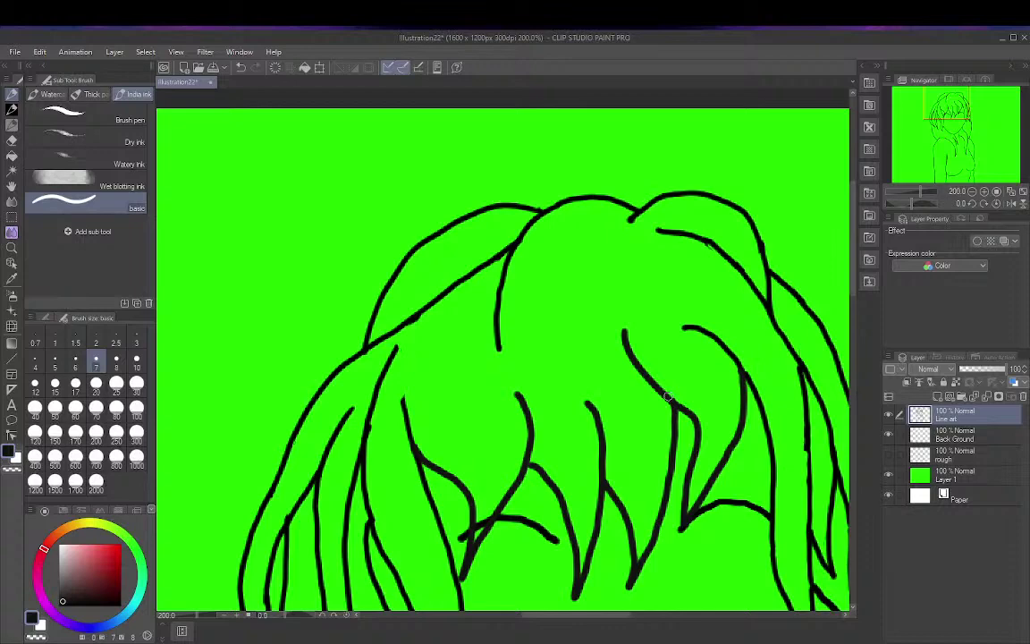
{"action": "left_click", "coordinate": [1024, 191]}
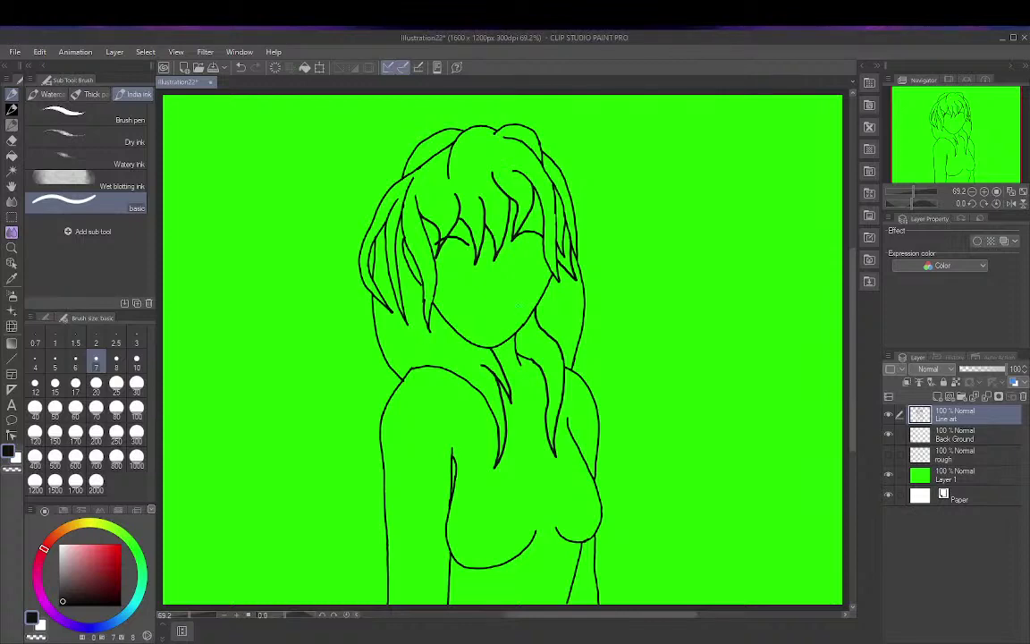
Step: Draw the curved lower lids of both eyes beneath the bangs, redoing the right eye's curve wider
{"action": "scroll", "coordinate": [591, 291], "scroll_direction": "up", "scroll_amount": 3}
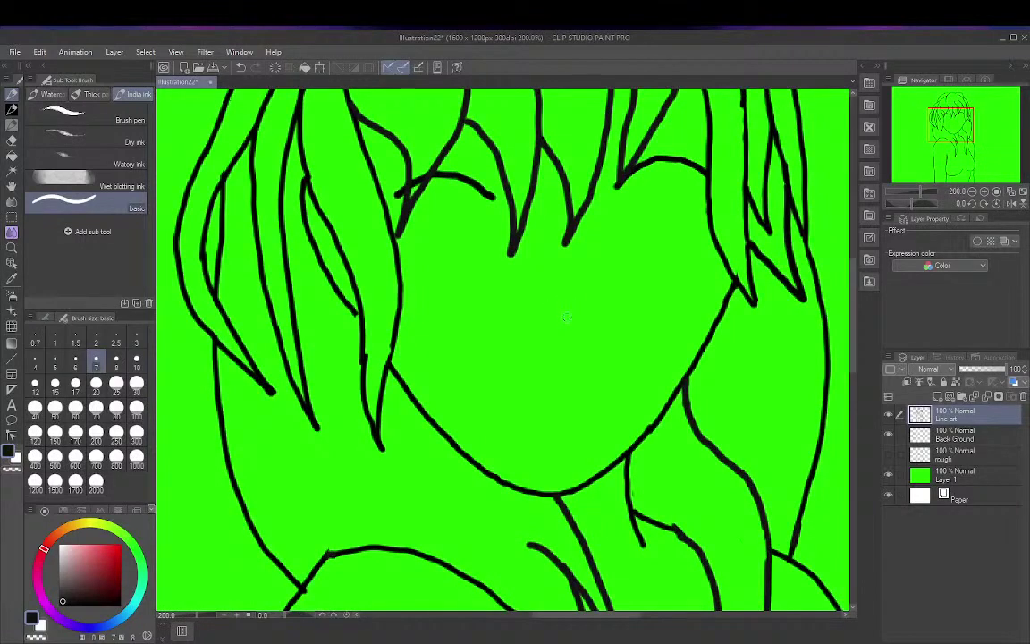
{"action": "scroll", "coordinate": [561, 317], "scroll_direction": "up", "scroll_amount": 1}
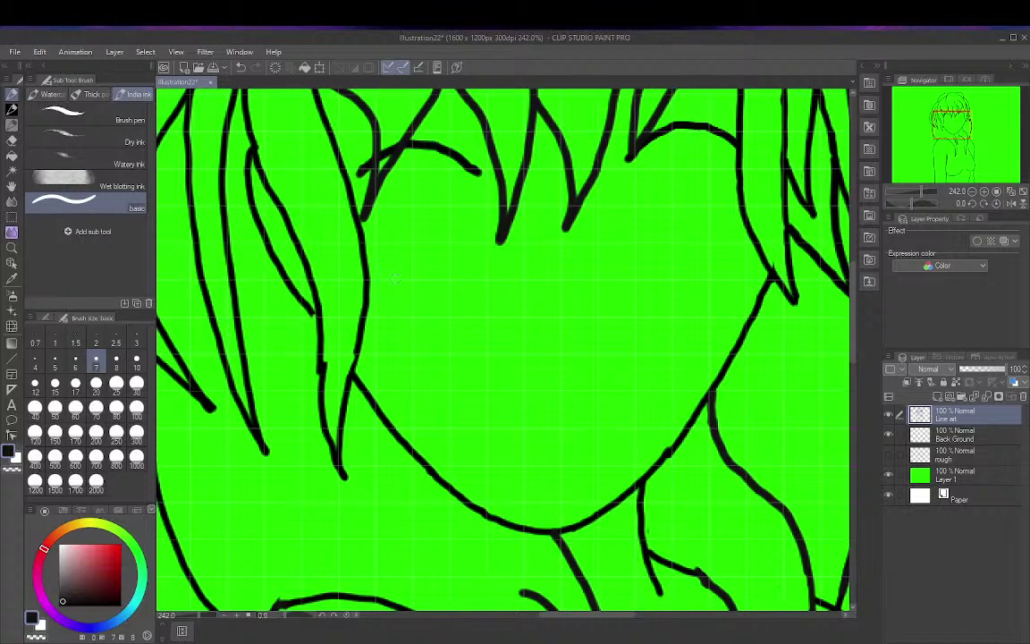
{"action": "mouse_move", "coordinate": [394, 279]}
{"action": "left_mouse_down"}
{"action": "mouse_move", "coordinate": [446, 275]}
{"action": "mouse_move", "coordinate": [477, 249]}
{"action": "left_mouse_up"}
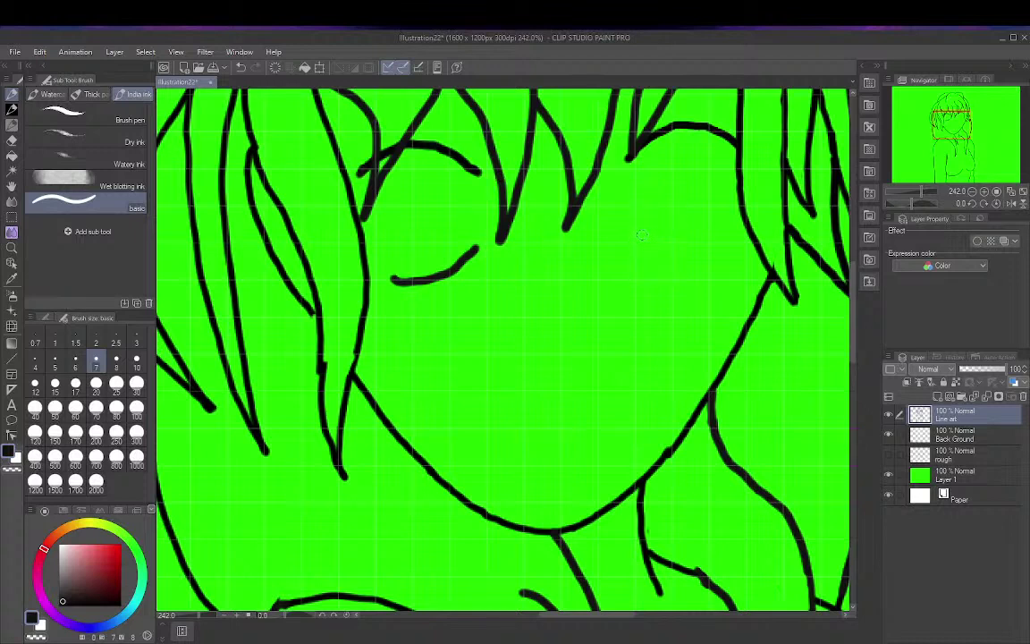
{"action": "mouse_move", "coordinate": [636, 230]}
{"action": "left_mouse_down"}
{"action": "mouse_move", "coordinate": [672, 255]}
{"action": "mouse_move", "coordinate": [707, 238]}
{"action": "left_mouse_up"}
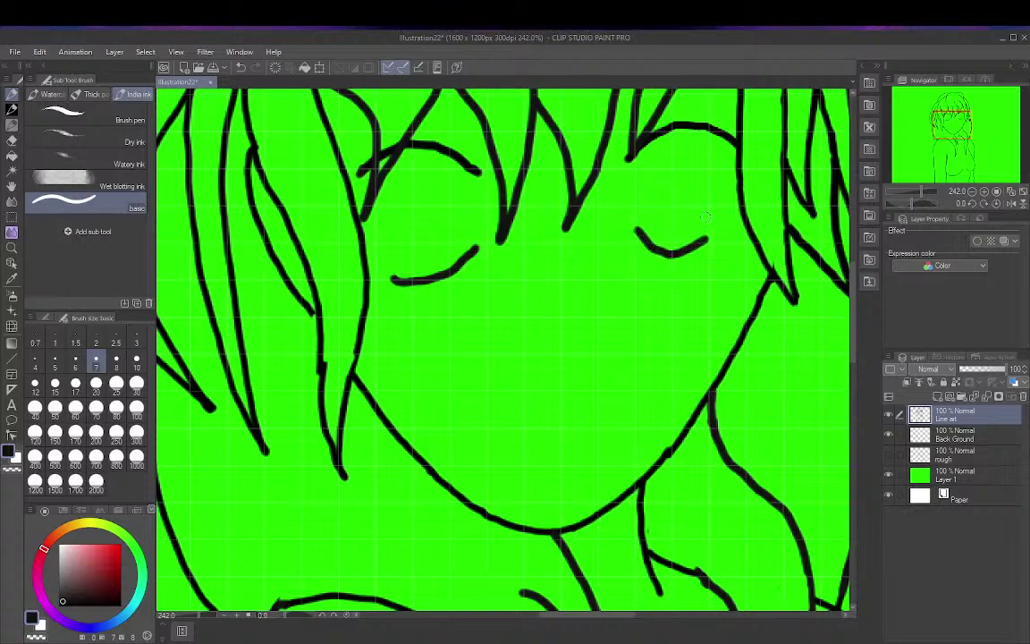
{"action": "key", "text": "ctrl+z"}
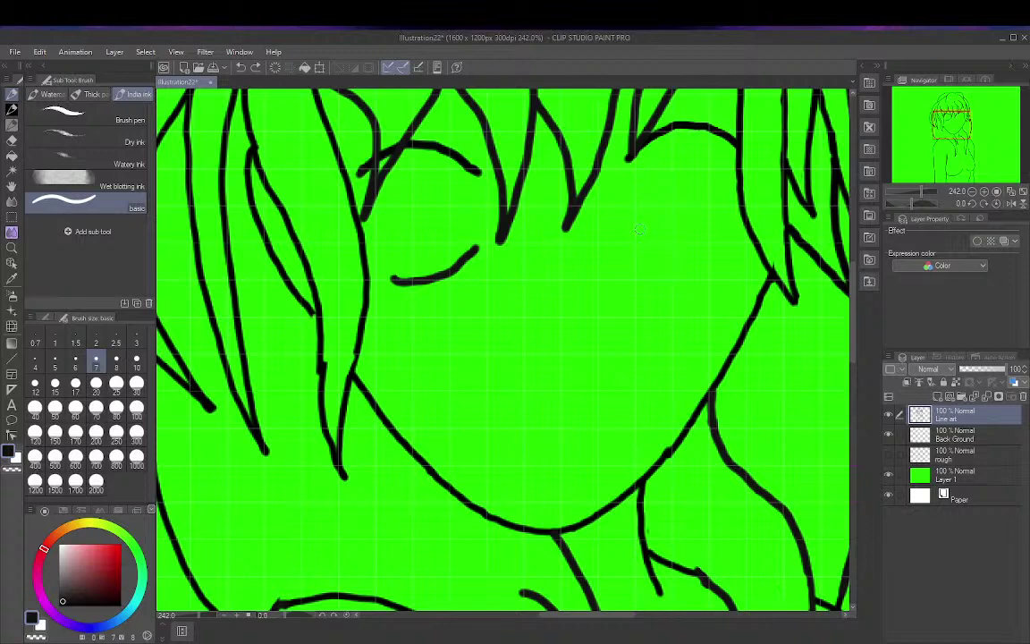
{"action": "mouse_move", "coordinate": [637, 228]}
{"action": "left_mouse_down"}
{"action": "mouse_move", "coordinate": [680, 258]}
{"action": "mouse_move", "coordinate": [732, 245]}
{"action": "left_mouse_up"}
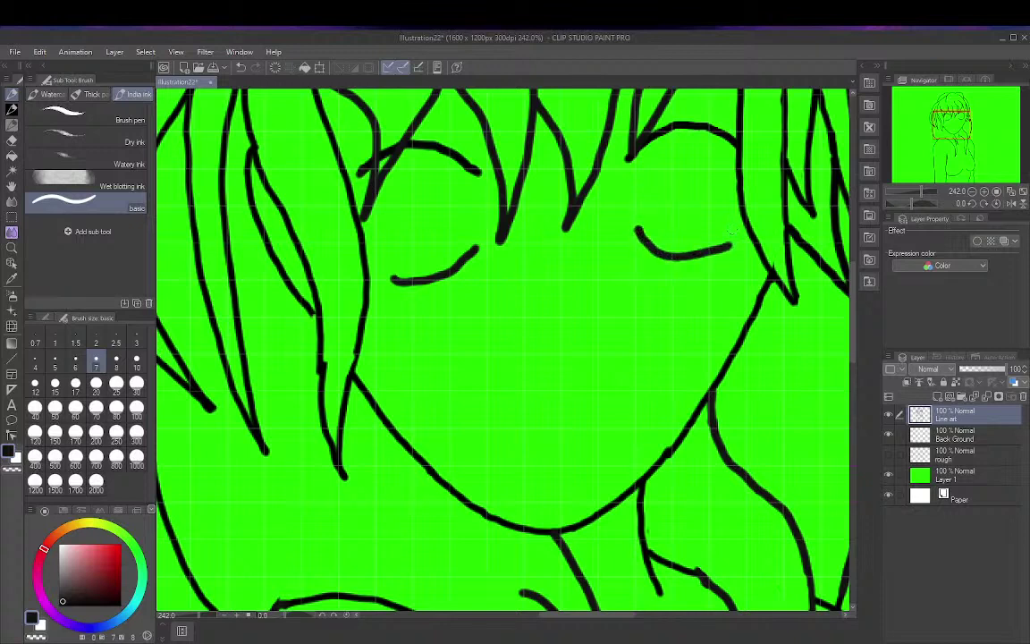
Step: Close both eye outlines with curved side strokes joining the upper and lower lids
{"action": "left_click_drag", "start_coordinate": [732, 245], "coordinate": [741, 213]}
{"action": "left_click_drag", "start_coordinate": [629, 160], "coordinate": [634, 226]}
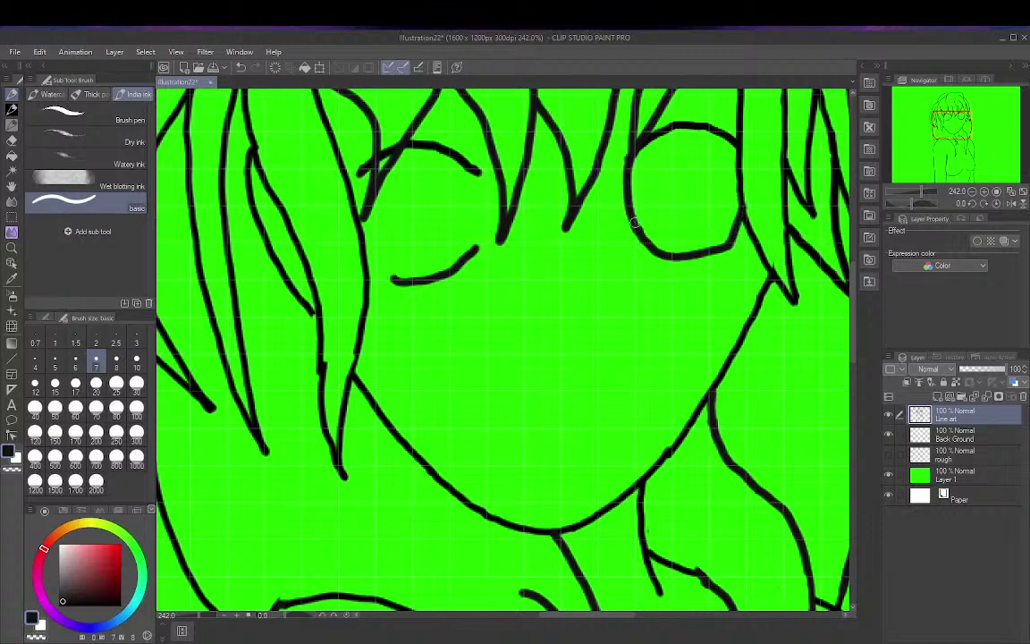
{"action": "left_click_drag", "start_coordinate": [476, 250], "coordinate": [473, 171]}
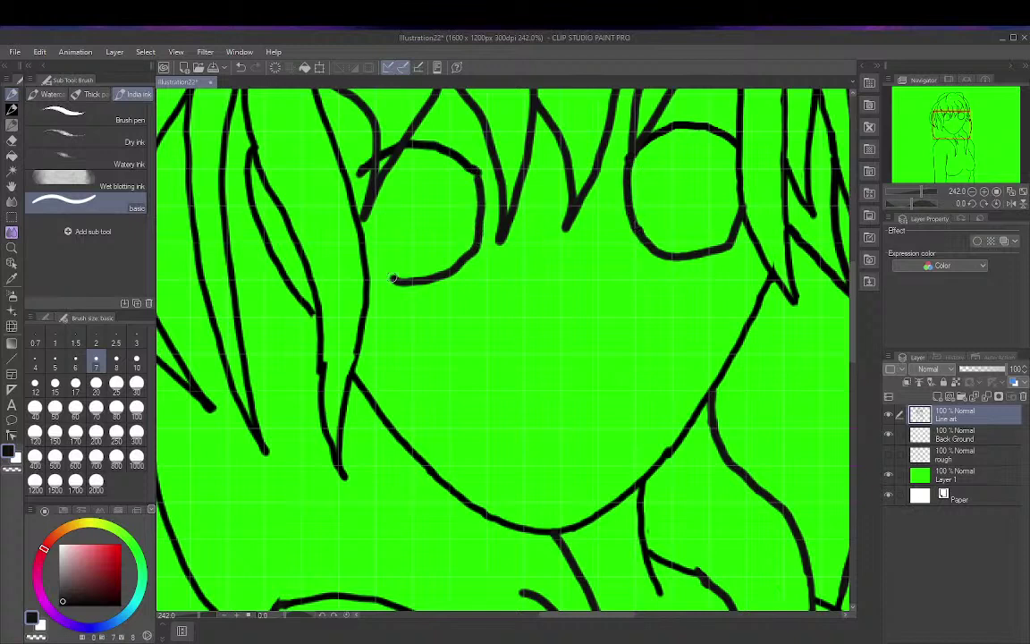
{"action": "left_click_drag", "start_coordinate": [392, 278], "coordinate": [366, 209]}
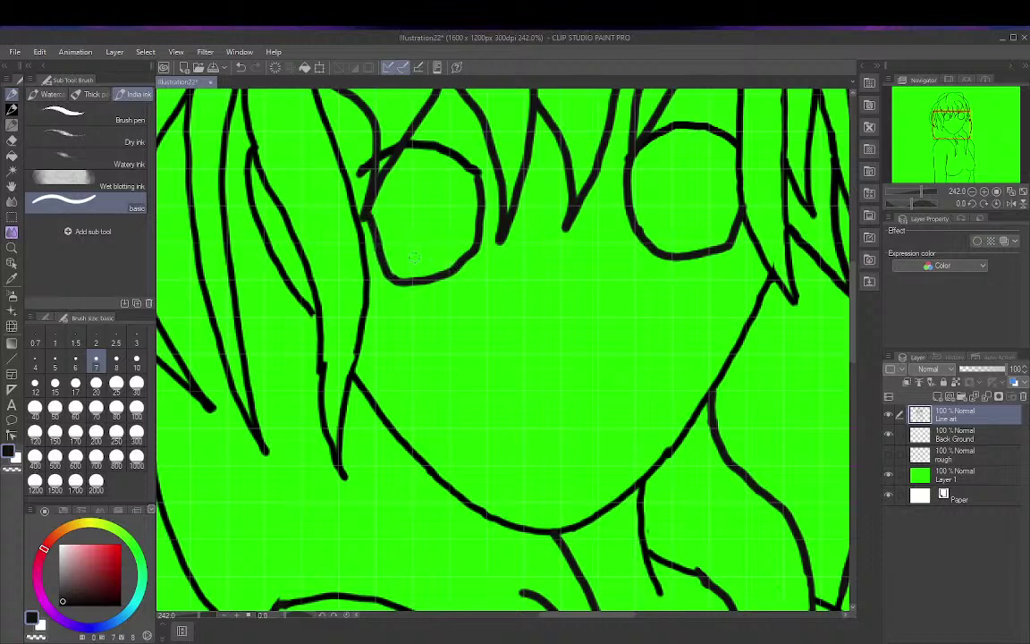
Step: Draw an inner vertical arc along the outer side of the left eye and try a matching one in the right eye
{"action": "mouse_move", "coordinate": [400, 277]}
{"action": "left_mouse_down"}
{"action": "mouse_move", "coordinate": [387, 210]}
{"action": "mouse_move", "coordinate": [392, 162]}
{"action": "left_mouse_up"}
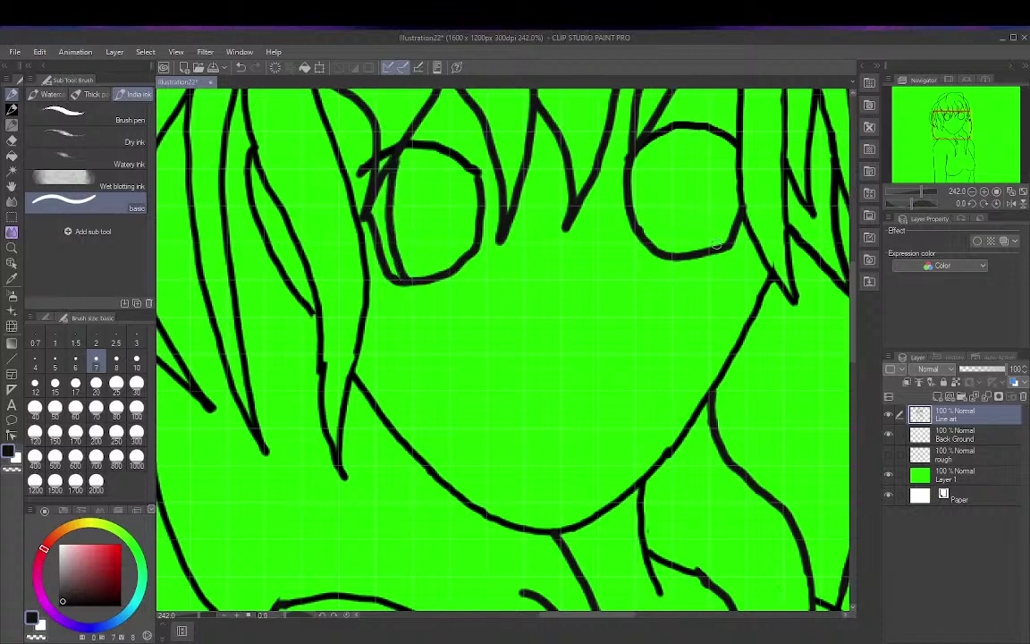
{"action": "mouse_move", "coordinate": [718, 251]}
{"action": "left_mouse_down"}
{"action": "mouse_move", "coordinate": [734, 215]}
{"action": "mouse_move", "coordinate": [735, 166]}
{"action": "mouse_move", "coordinate": [718, 132]}
{"action": "left_mouse_up"}
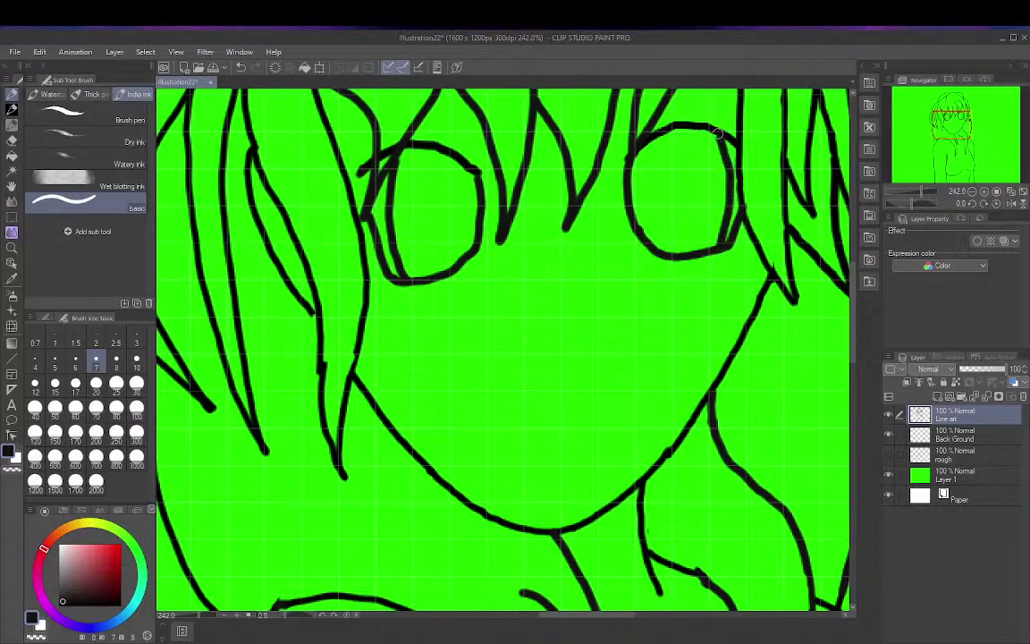
{"action": "key", "text": "ctrl+z"}
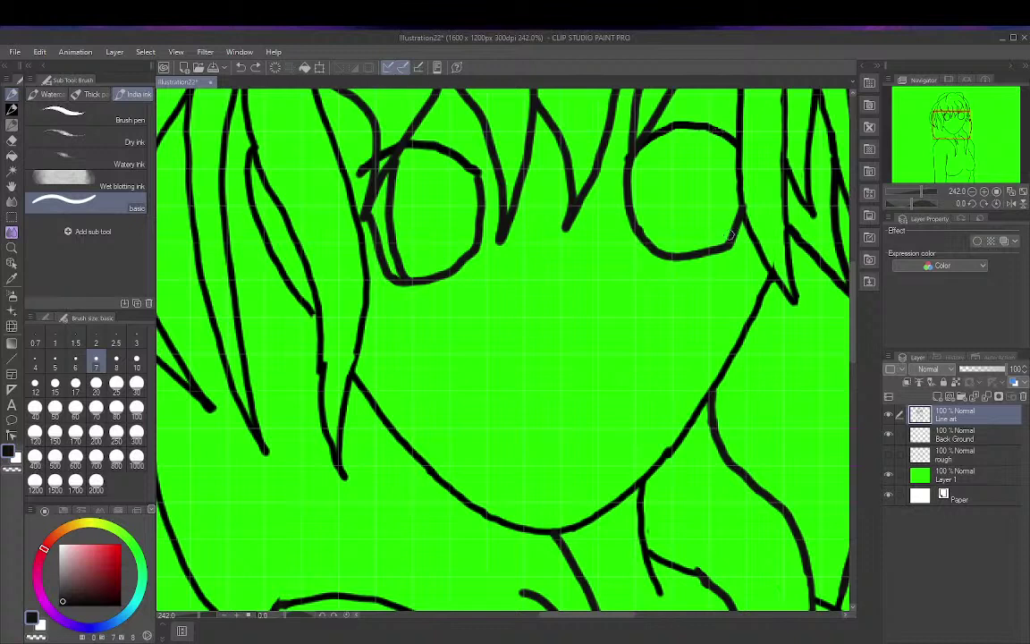
Step: Erase the right eye's outer lower corner with the Hard eraser and redraw it as a rounder curve meeting the hair strand
{"action": "mouse_move", "coordinate": [732, 240]}
{"action": "left_mouse_down"}
{"action": "mouse_move", "coordinate": [739, 180]}
{"action": "mouse_move", "coordinate": [740, 228]}
{"action": "left_mouse_up"}
{"action": "left_click", "coordinate": [11, 141]}
{"action": "left_click_drag", "start_coordinate": [741, 192], "coordinate": [739, 224]}
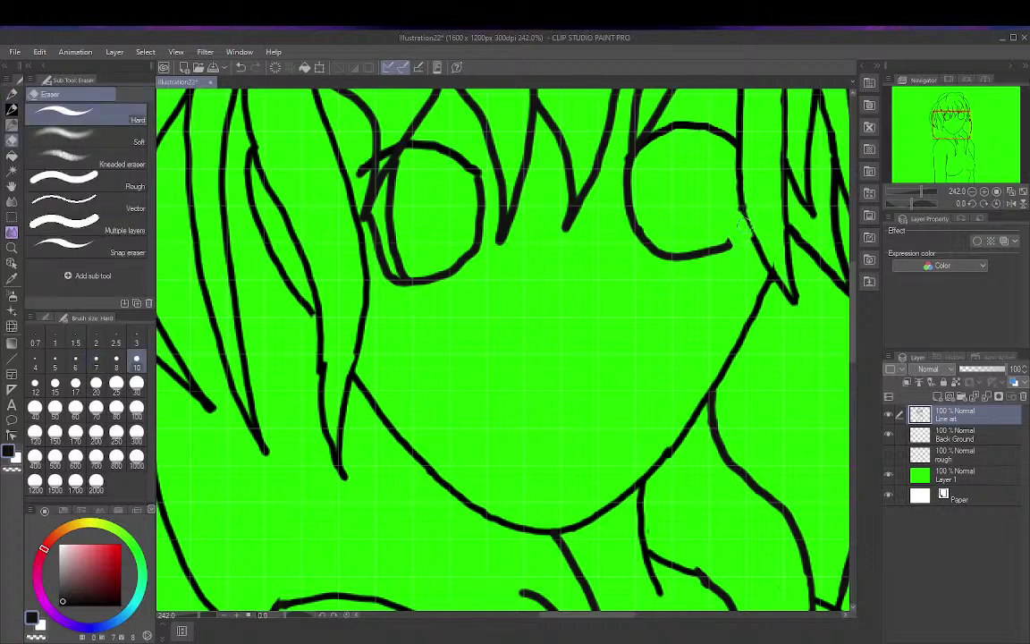
{"action": "key", "text": "ctrl+z"}
{"action": "left_click_drag", "start_coordinate": [739, 217], "coordinate": [733, 228]}
{"action": "left_click", "coordinate": [13, 94]}
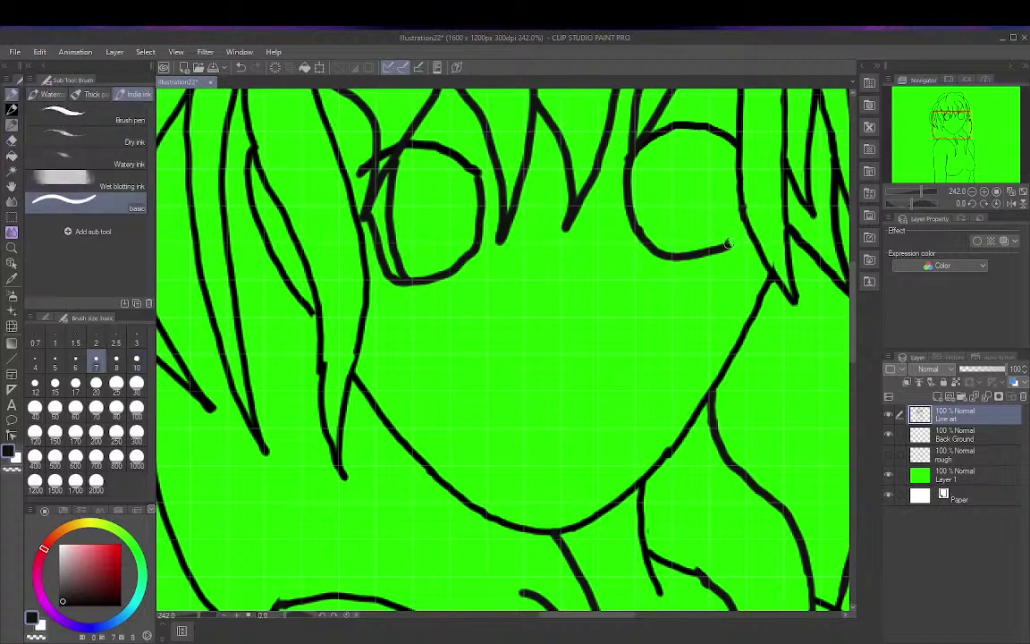
{"action": "left_click_drag", "start_coordinate": [729, 247], "coordinate": [743, 230]}
{"action": "left_click_drag", "start_coordinate": [741, 234], "coordinate": [741, 189]}
{"action": "key", "text": "ctrl+z"}
{"action": "left_click_drag", "start_coordinate": [741, 234], "coordinate": [736, 181]}
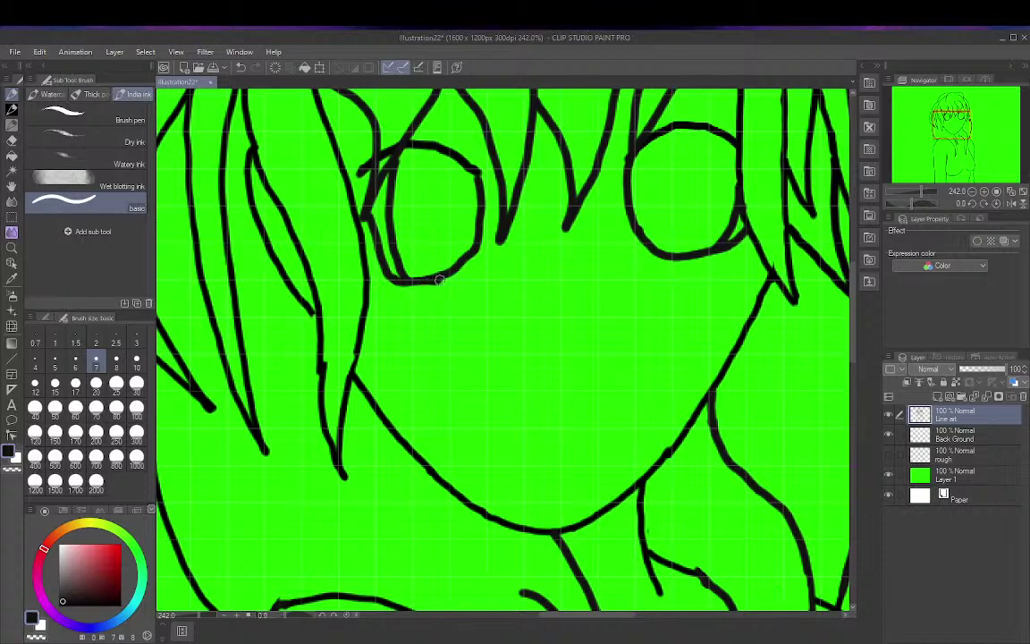
Step: Thicken the left eye's lower and inner outline, and erase the upper lid line where it crosses the bang
{"action": "mouse_move", "coordinate": [391, 282]}
{"action": "left_mouse_down"}
{"action": "mouse_move", "coordinate": [447, 275]}
{"action": "mouse_move", "coordinate": [475, 240]}
{"action": "left_mouse_up"}
{"action": "left_click_drag", "start_coordinate": [479, 240], "coordinate": [475, 176]}
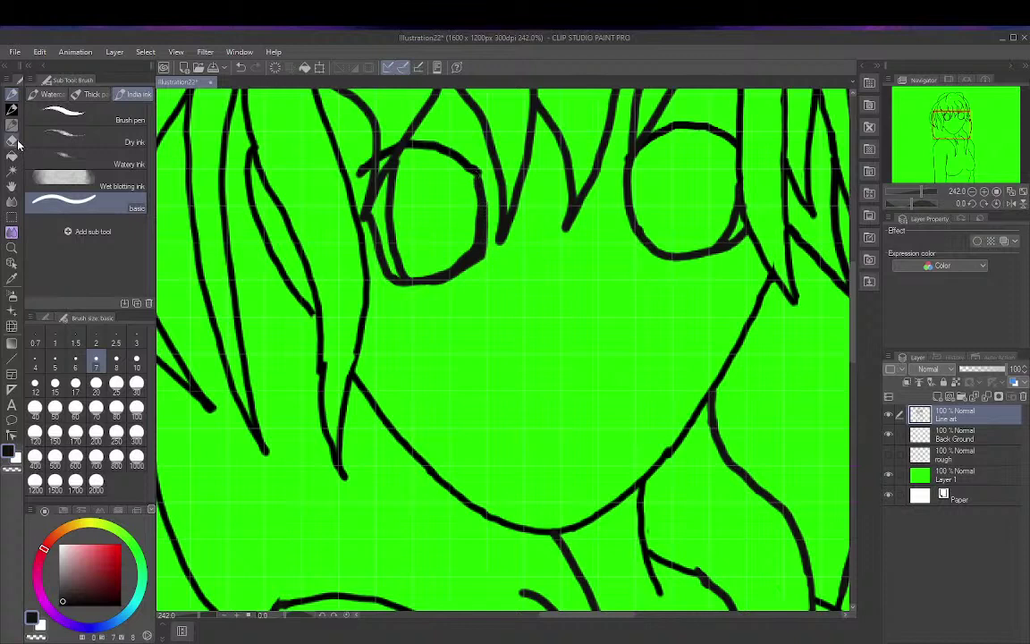
{"action": "key", "text": "e"}
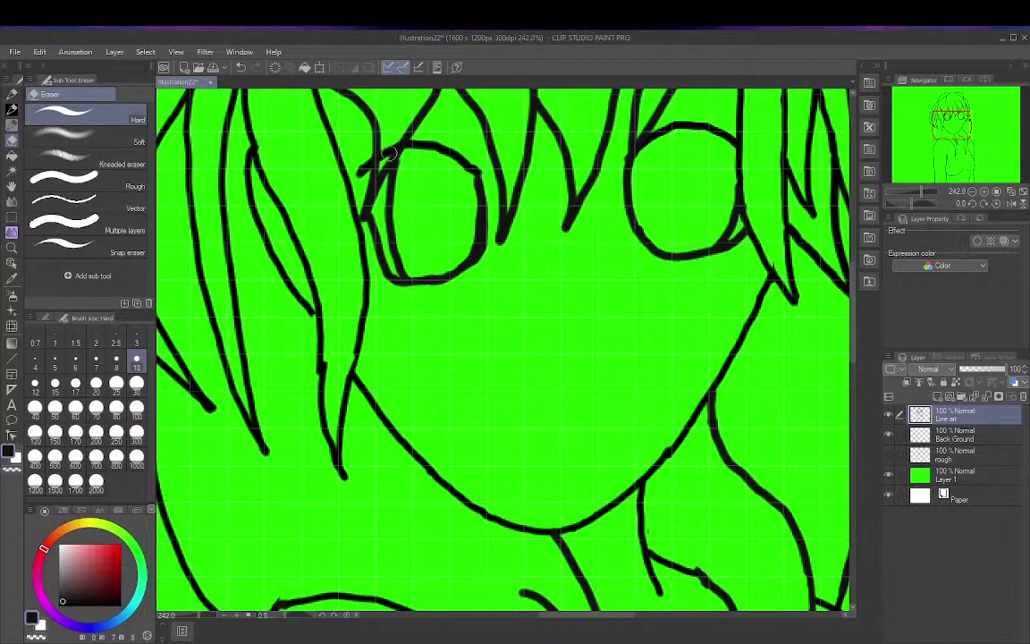
{"action": "left_click_drag", "start_coordinate": [389, 154], "coordinate": [379, 157]}
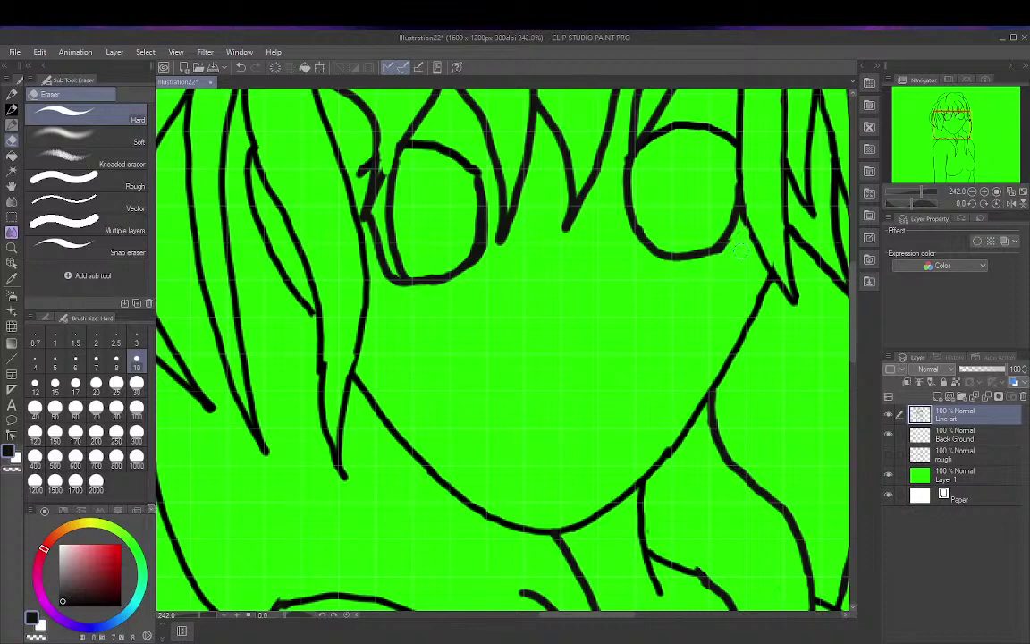
Step: Draw an inner vertical arc along the outer side of the right eye with the basic brush, and save the illustration
{"action": "left_click", "coordinate": [11, 93]}
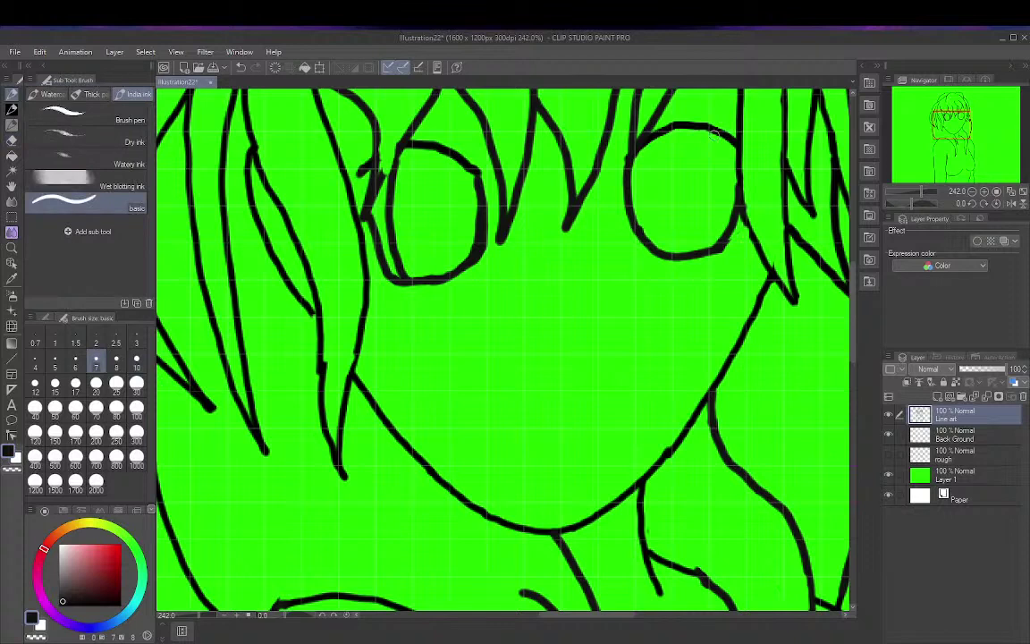
{"action": "mouse_move", "coordinate": [716, 132]}
{"action": "left_mouse_down"}
{"action": "mouse_move", "coordinate": [732, 192]}
{"action": "mouse_move", "coordinate": [713, 253]}
{"action": "left_mouse_up"}
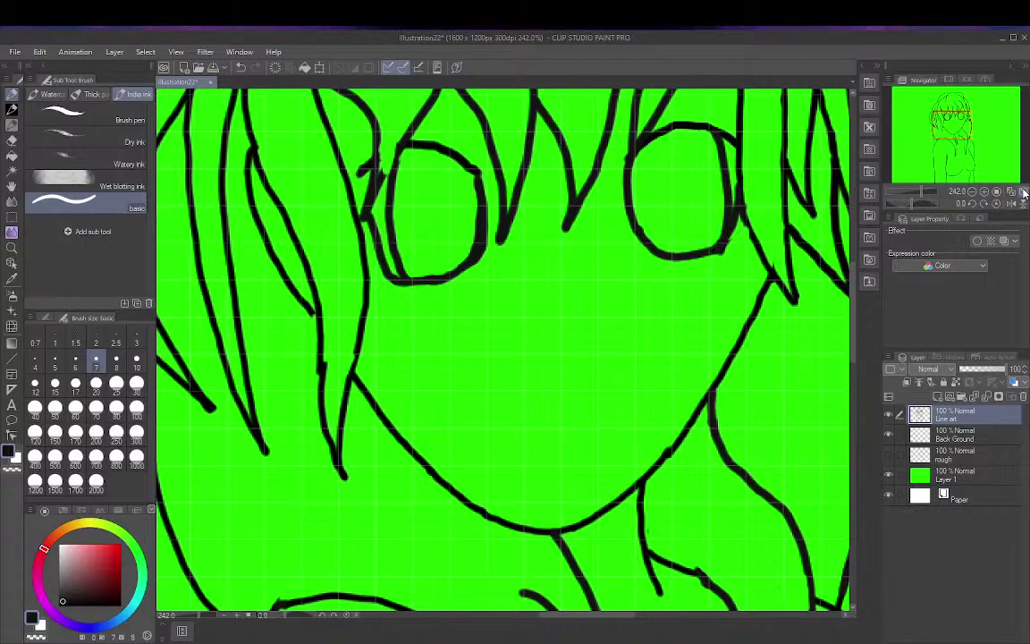
{"action": "left_click", "coordinate": [1021, 192]}
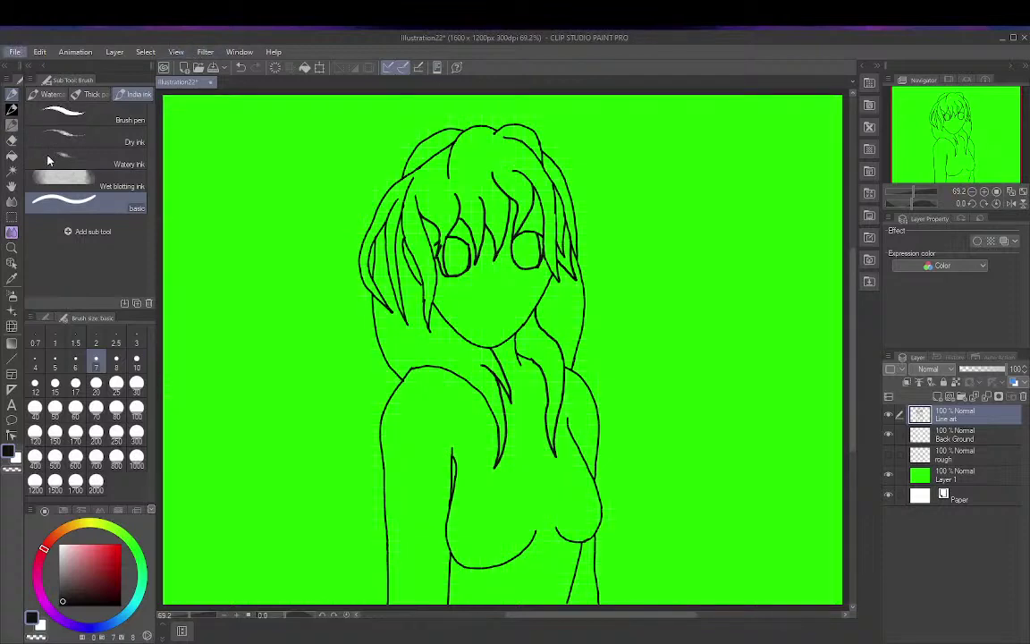
{"action": "key", "text": "ctrl+s"}
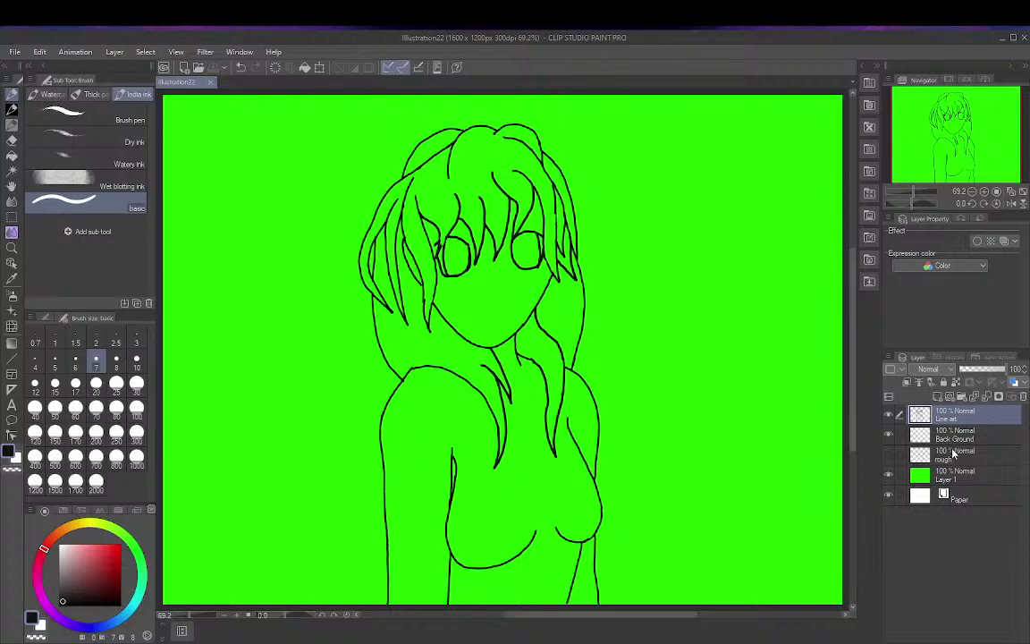
Step: Show the rough layer and draw a small angular nose along the face's vertical guideline
{"action": "left_click", "coordinate": [888, 455]}
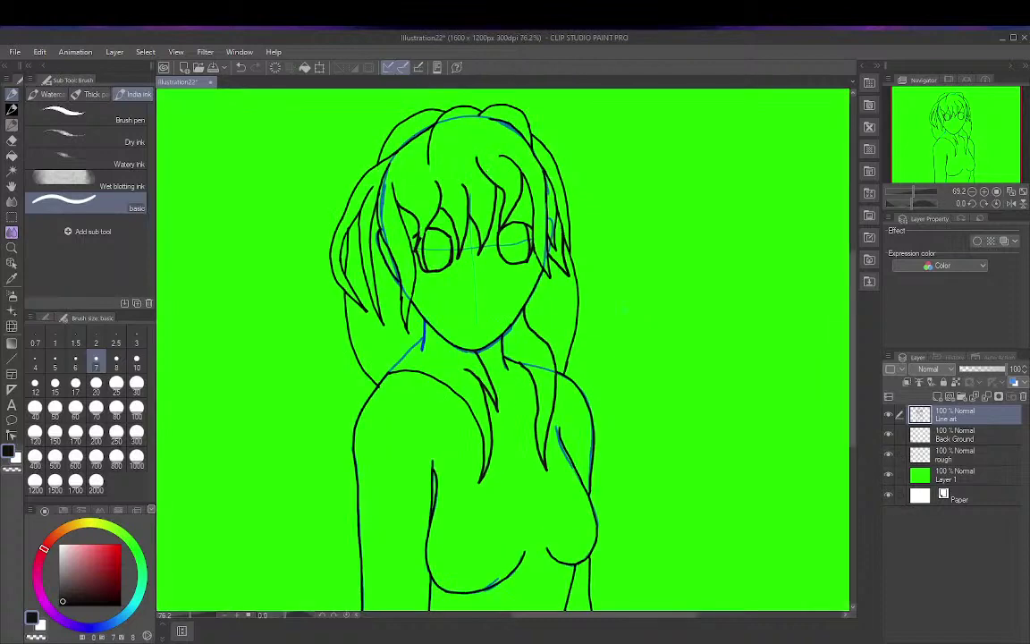
{"action": "scroll", "coordinate": [444, 259], "scroll_direction": "up", "scroll_amount": 3}
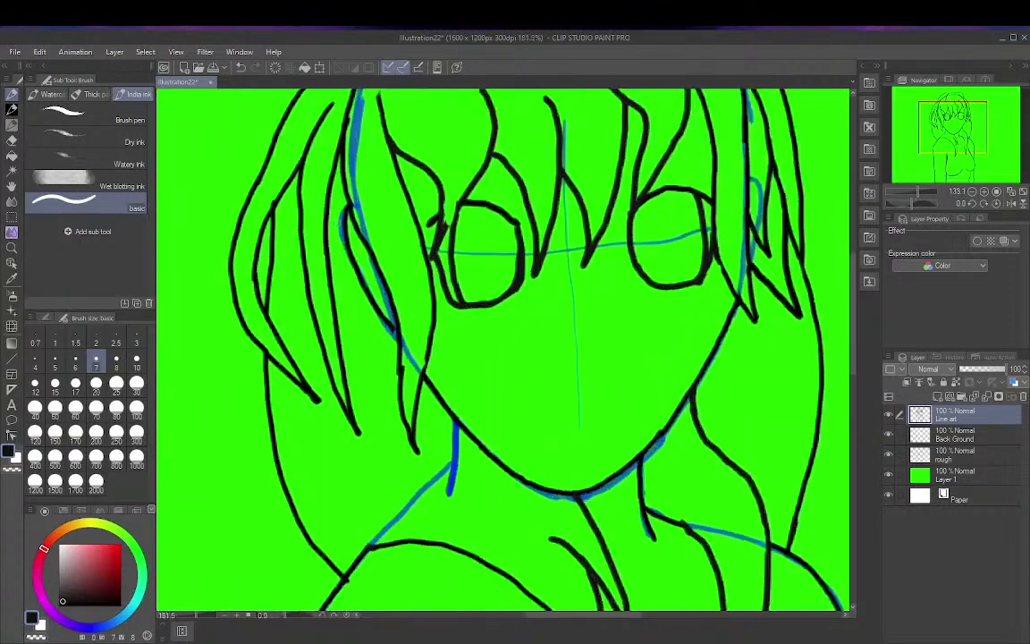
{"action": "scroll", "coordinate": [445, 258], "scroll_direction": "up", "scroll_amount": 2}
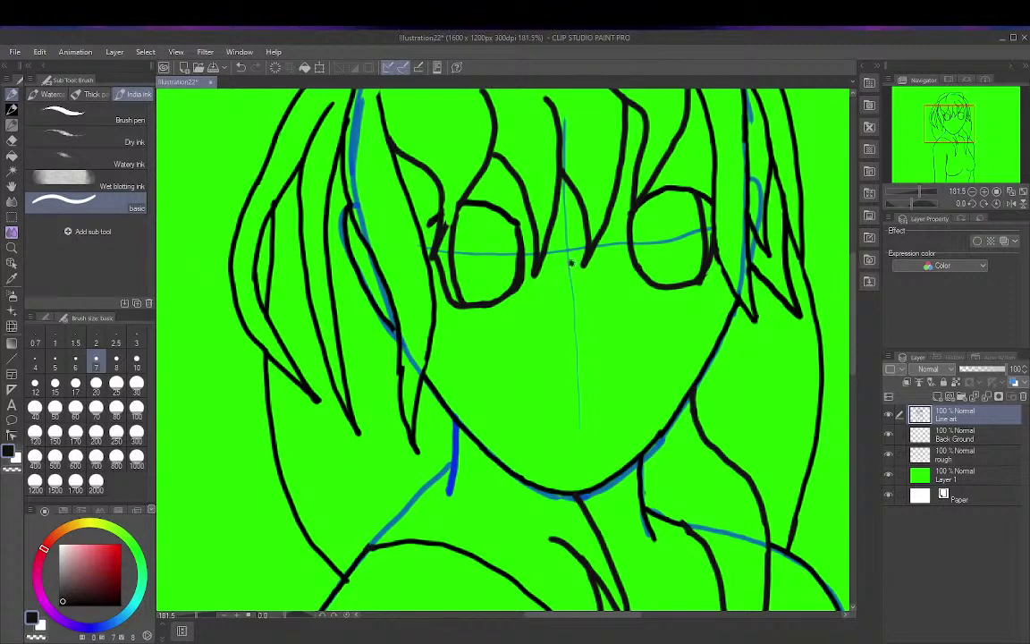
{"action": "left_click_drag", "start_coordinate": [572, 265], "coordinate": [590, 292]}
{"action": "left_click_drag", "start_coordinate": [590, 291], "coordinate": [579, 319]}
Step: Try several single curved mouth lines across the vertical guideline below the nose, undoing each one
{"action": "left_click_drag", "start_coordinate": [501, 385], "coordinate": [644, 359]}
{"action": "key", "text": "ctrl+z"}
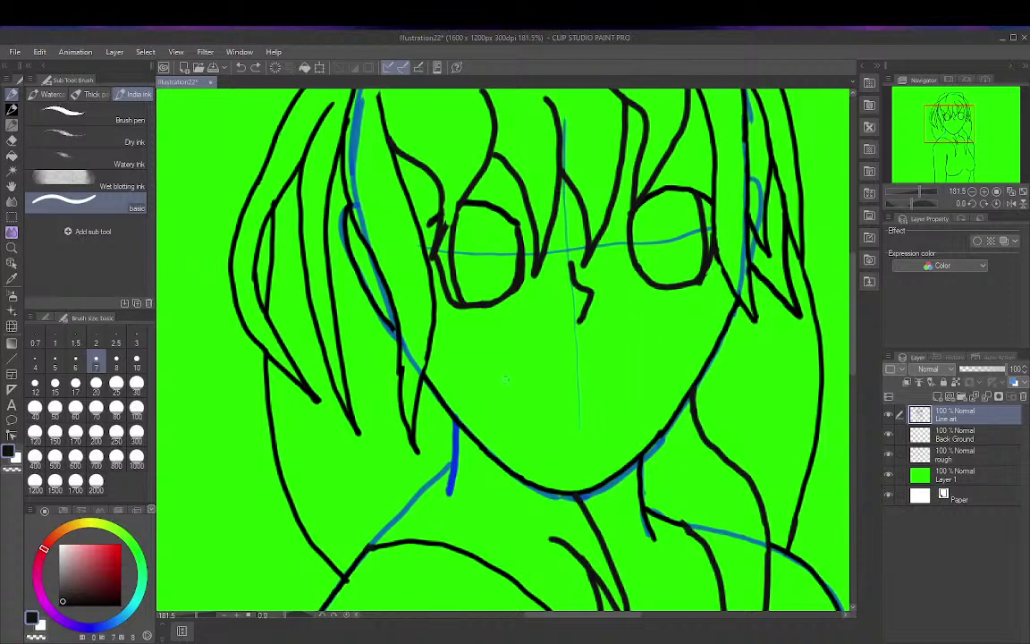
{"action": "mouse_move", "coordinate": [505, 382]}
{"action": "left_mouse_down"}
{"action": "mouse_move", "coordinate": [538, 396]}
{"action": "mouse_move", "coordinate": [613, 383]}
{"action": "mouse_move", "coordinate": [637, 367]}
{"action": "left_mouse_up"}
{"action": "key", "text": "ctrl+z"}
{"action": "mouse_move", "coordinate": [537, 382]}
{"action": "left_mouse_down"}
{"action": "mouse_move", "coordinate": [563, 390]}
{"action": "mouse_move", "coordinate": [623, 378]}
{"action": "left_mouse_up"}
{"action": "key", "text": "ctrl+z"}
{"action": "mouse_move", "coordinate": [520, 390]}
{"action": "left_mouse_down"}
{"action": "mouse_move", "coordinate": [604, 381]}
{"action": "mouse_move", "coordinate": [622, 365]}
{"action": "left_mouse_up"}
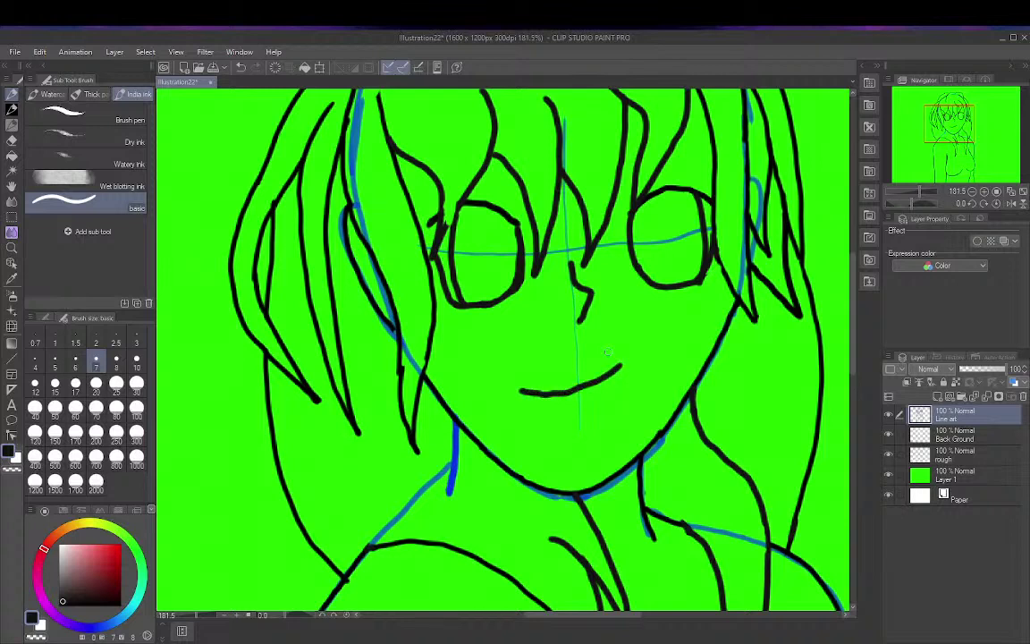
{"action": "key", "text": "ctrl+z"}
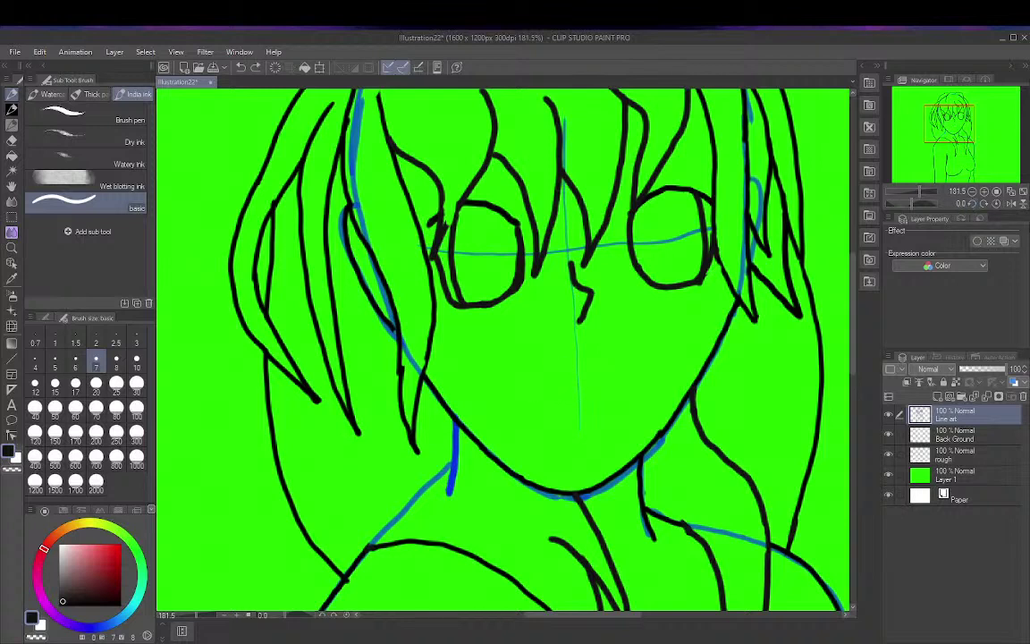
Step: Rotate the canvas to -30°, draw an open smiling mouth from an upper and a lower curve, and reset the rotation
{"action": "left_click_drag", "start_coordinate": [976, 207], "coordinate": [973, 207]}
{"action": "left_click", "coordinate": [973, 207]}
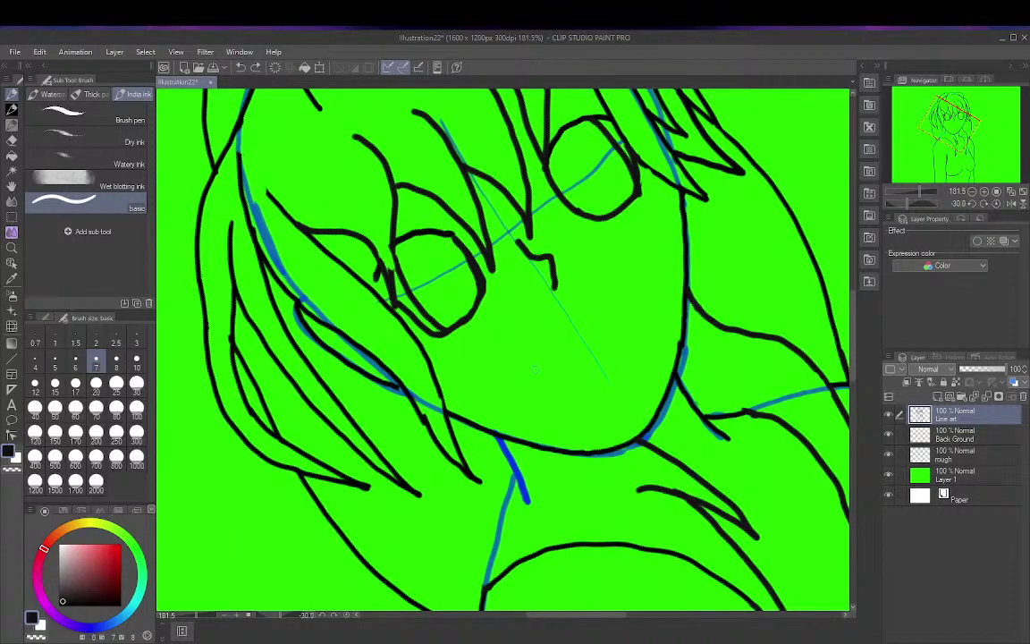
{"action": "mouse_move", "coordinate": [534, 370]}
{"action": "left_mouse_down"}
{"action": "mouse_move", "coordinate": [566, 362]}
{"action": "mouse_move", "coordinate": [617, 306]}
{"action": "left_mouse_up"}
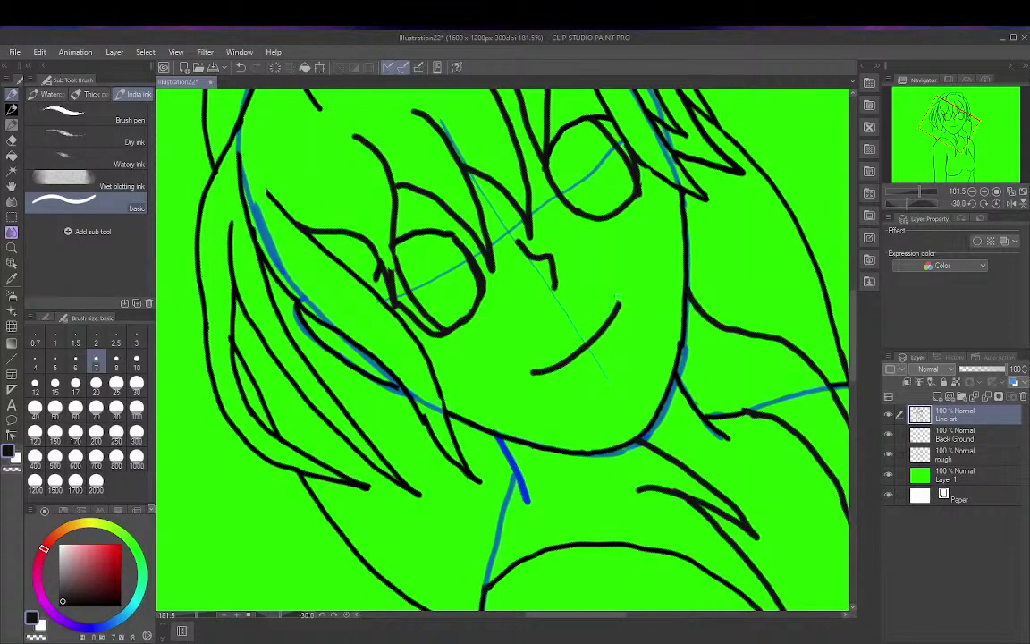
{"action": "left_click_drag", "start_coordinate": [617, 302], "coordinate": [623, 291]}
{"action": "key", "text": "ctrl+z"}
{"action": "key", "text": "ctrl+y"}
{"action": "key", "text": "ctrl+z"}
{"action": "left_click_drag", "start_coordinate": [534, 377], "coordinate": [540, 381]}
{"action": "key", "text": "ctrl+z"}
{"action": "mouse_move", "coordinate": [534, 374]}
{"action": "left_mouse_down"}
{"action": "mouse_move", "coordinate": [605, 360]}
{"action": "mouse_move", "coordinate": [628, 302]}
{"action": "left_mouse_up"}
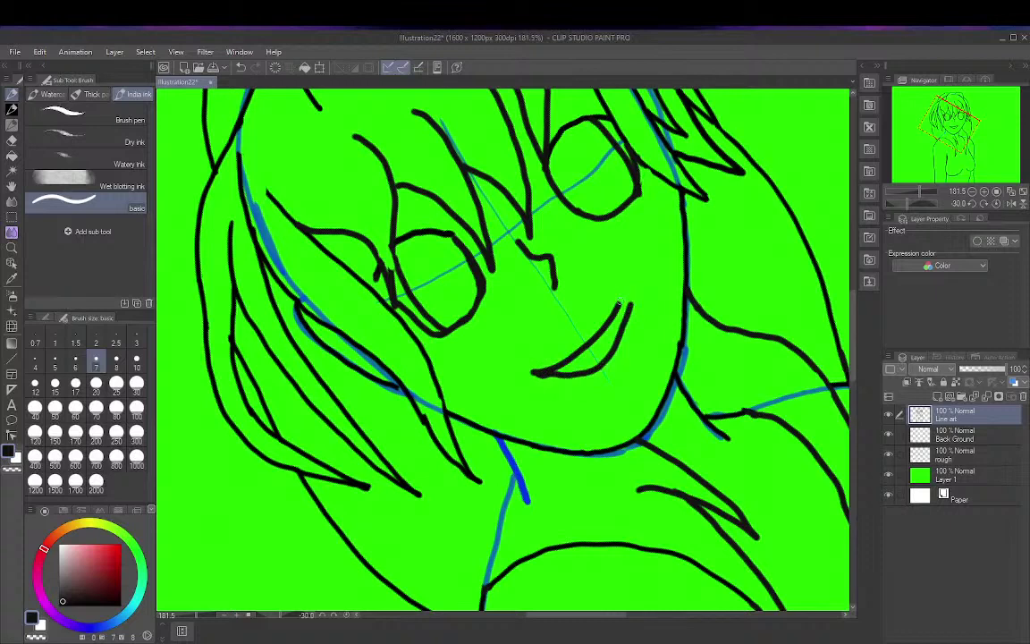
{"action": "left_click_drag", "start_coordinate": [631, 288], "coordinate": [630, 312]}
{"action": "left_click", "coordinate": [999, 204]}
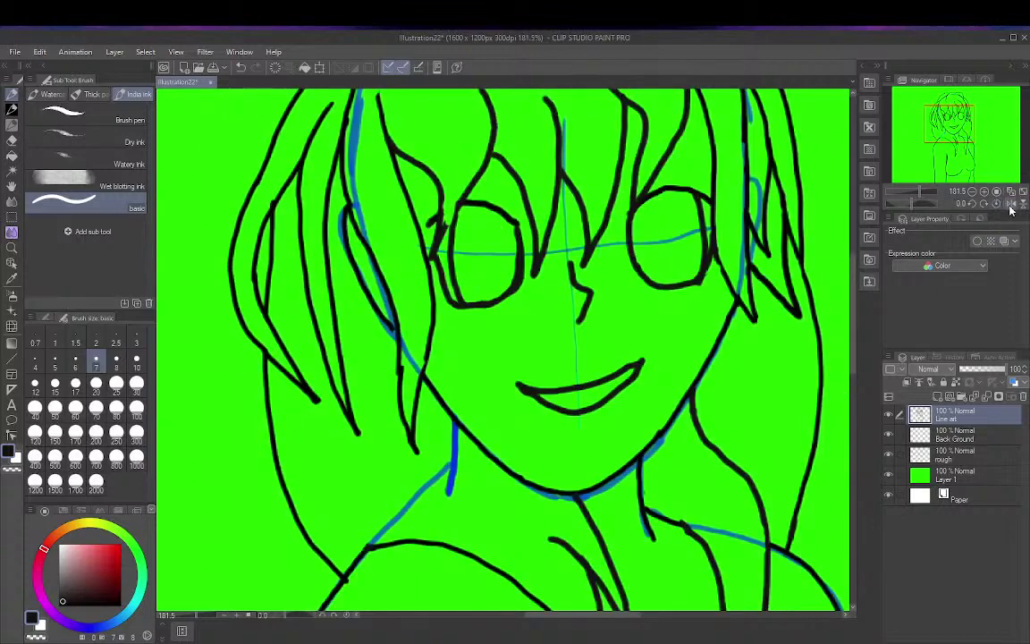
{"action": "left_click", "coordinate": [1024, 193]}
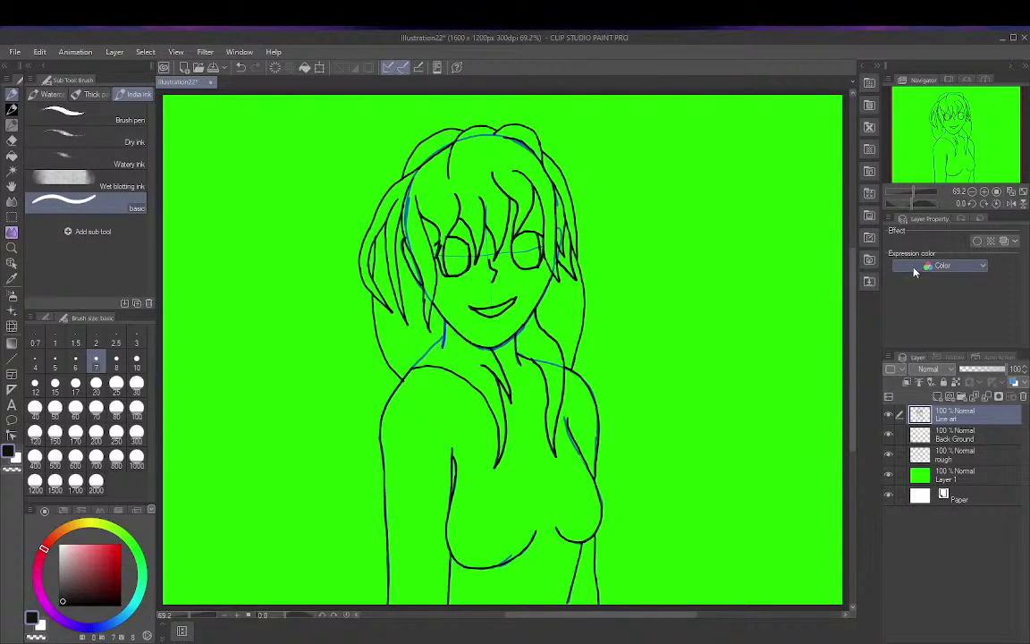
Step: Undo the strokes of the open smiling mouth
{"action": "key", "text": "ctrl+z"}
{"action": "key", "text": "ctrl+z"}
{"action": "key", "text": "ctrl+z"}
Step: Draw a short, nearly flat mouth line with a slightly raised end below the nose, and save the illustration
{"action": "scroll", "coordinate": [480, 278], "scroll_direction": "up", "scroll_amount": 5}
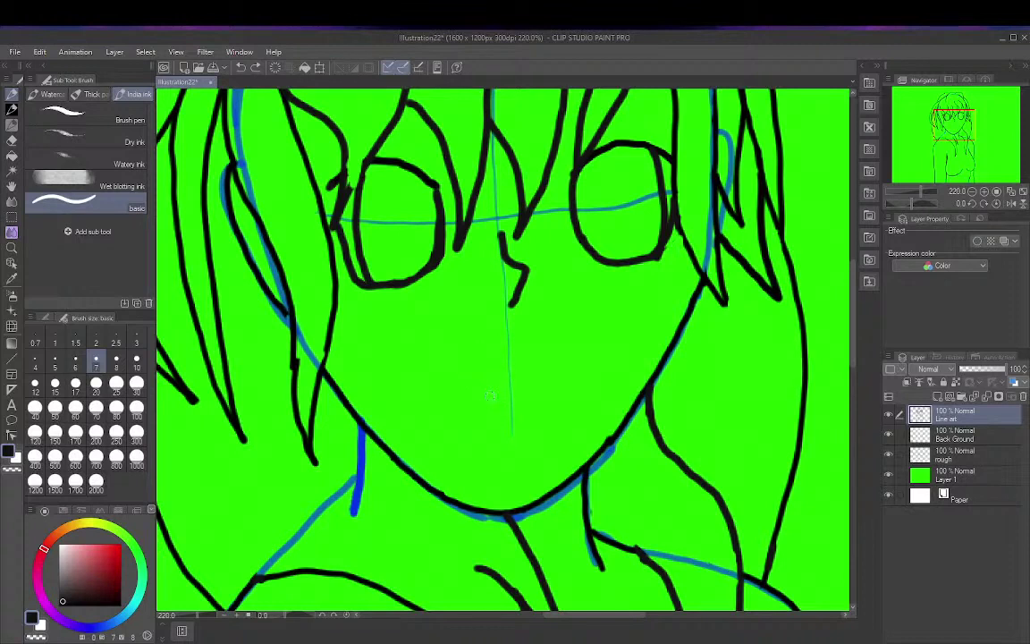
{"action": "left_click_drag", "start_coordinate": [476, 399], "coordinate": [543, 381]}
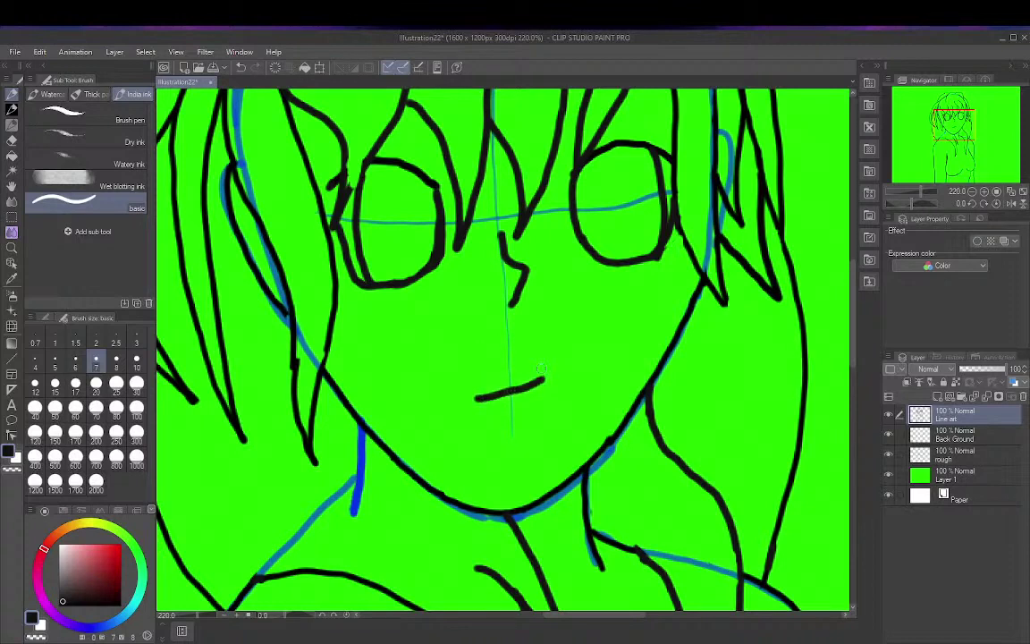
{"action": "key", "text": "ctrl+z"}
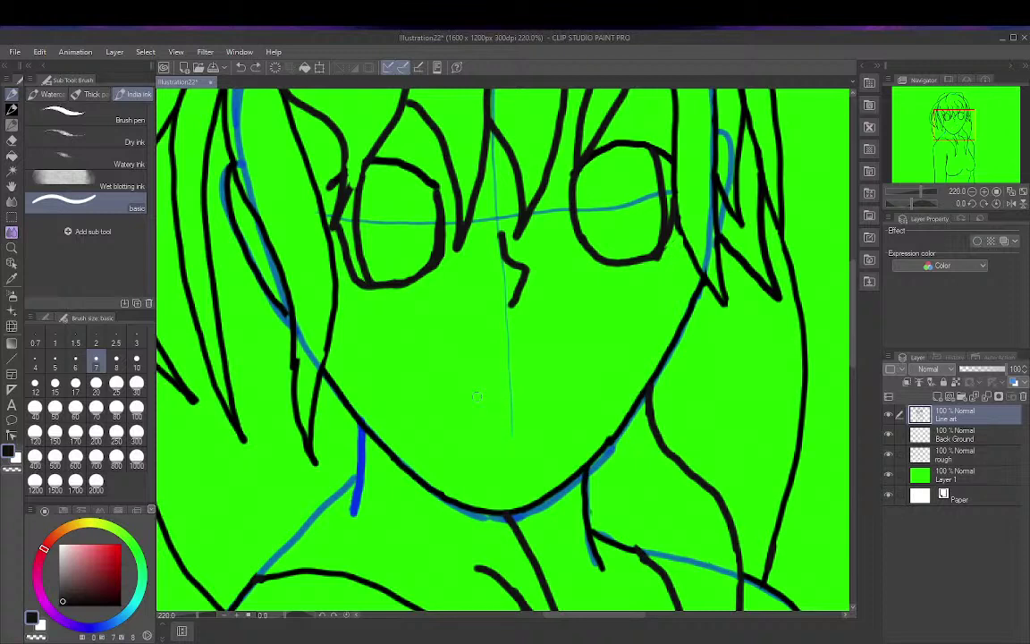
{"action": "left_click_drag", "start_coordinate": [476, 400], "coordinate": [542, 389]}
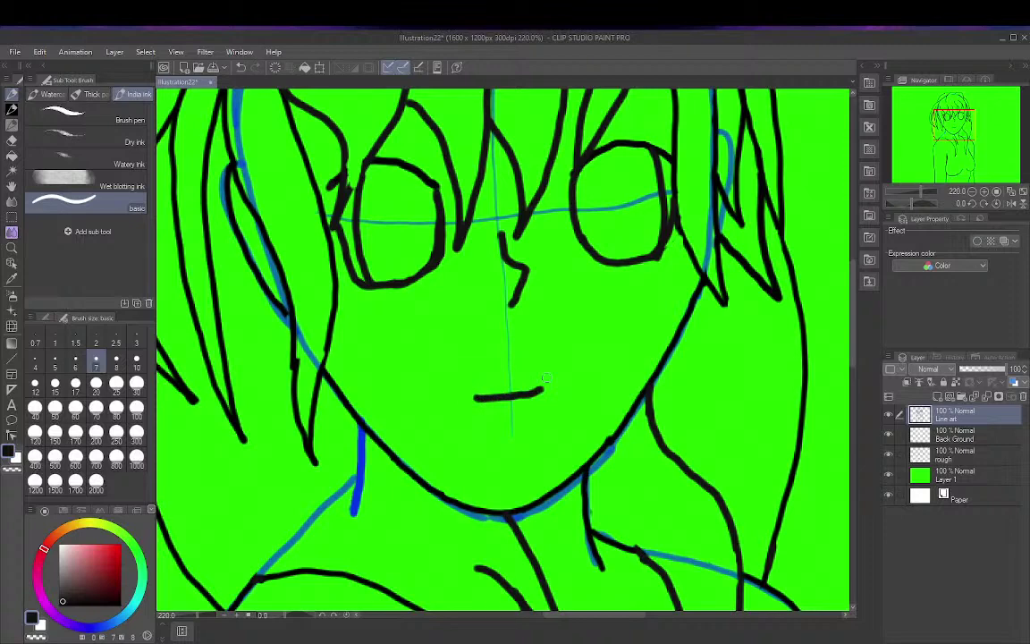
{"action": "left_click", "coordinate": [1022, 191]}
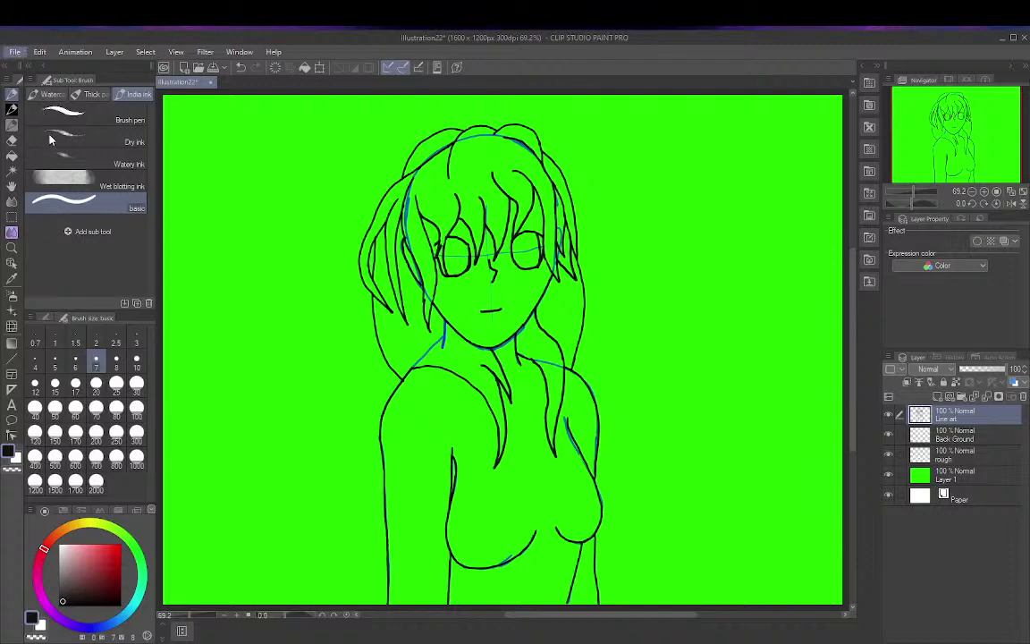
{"action": "key", "text": "ctrl+s"}
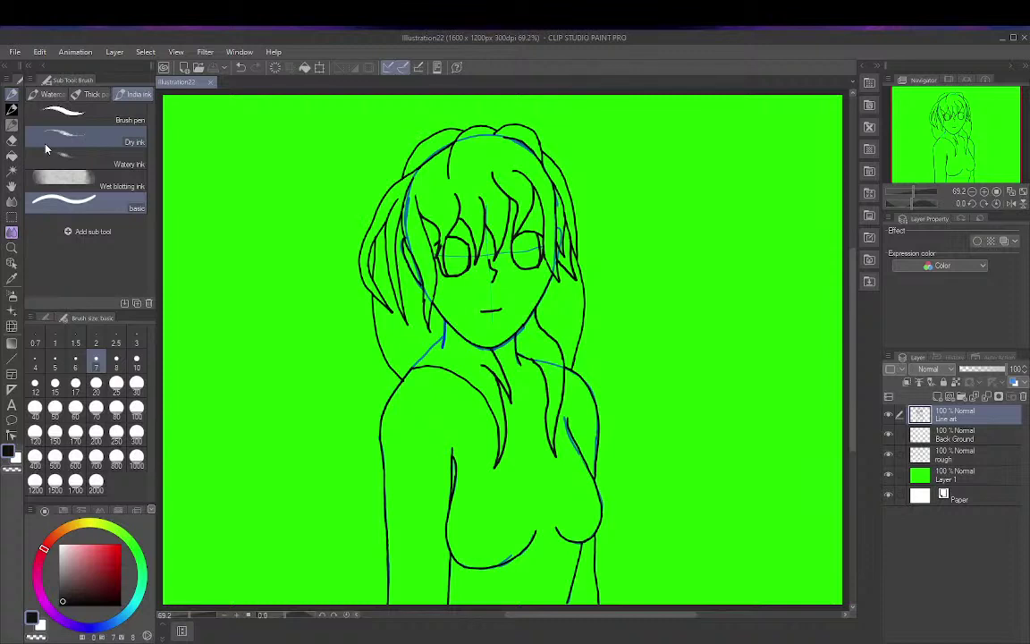
Step: Hide the rough layer so that only the line art shows over the green background
{"action": "scroll", "coordinate": [644, 353], "scroll_direction": "up", "scroll_amount": 1}
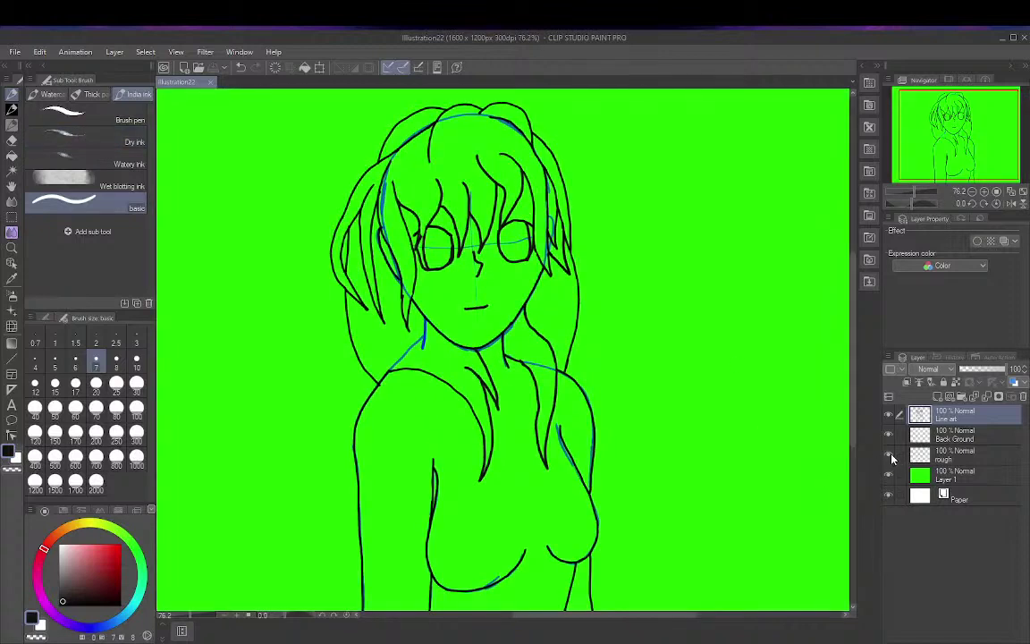
{"action": "left_click", "coordinate": [889, 455]}
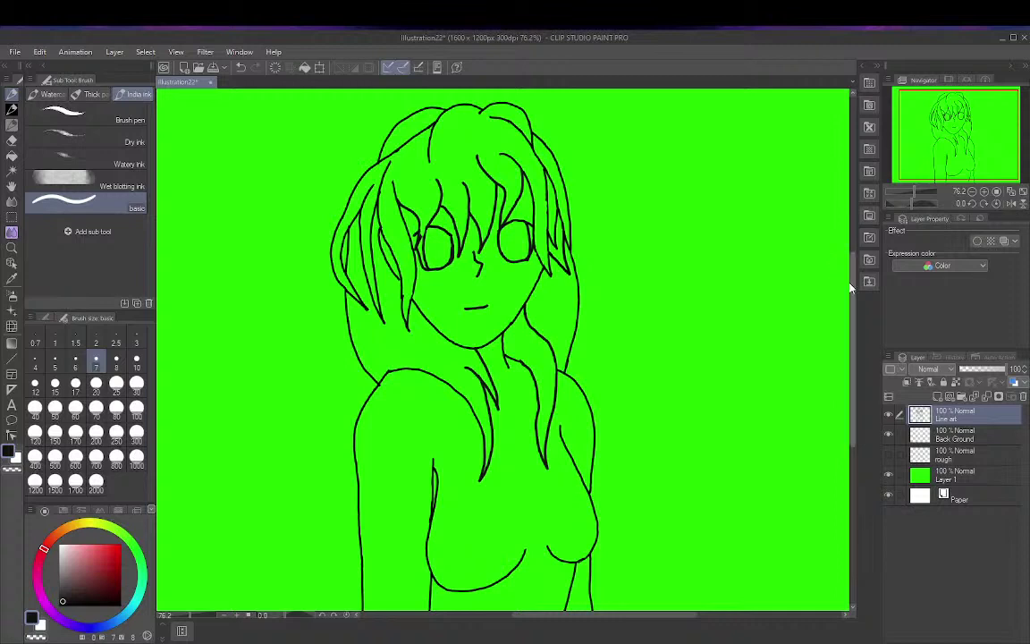
{"action": "left_click_drag", "start_coordinate": [856, 285], "coordinate": [849, 317]}
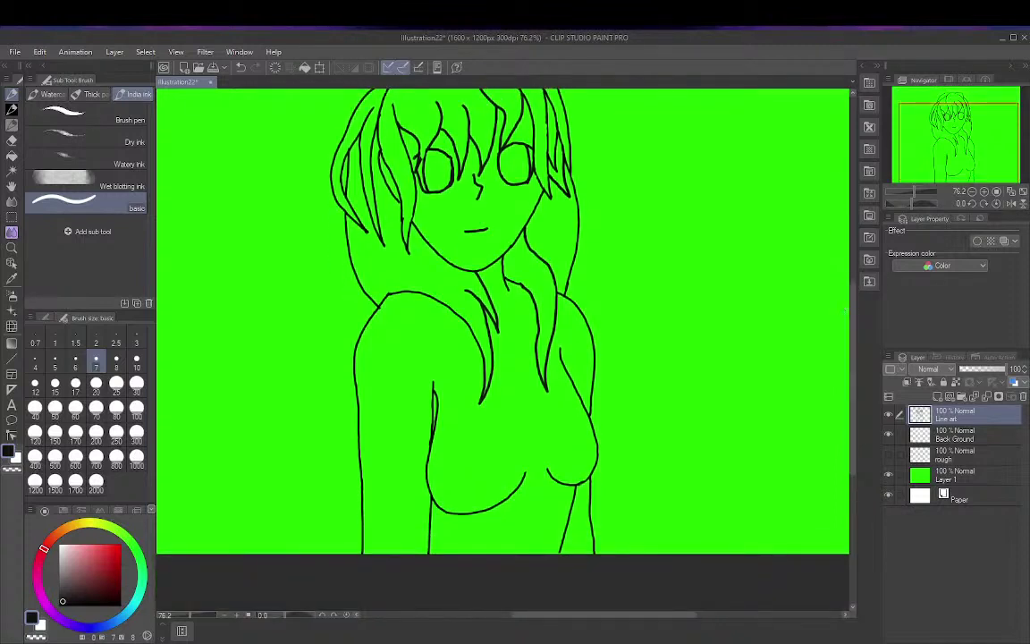
{"action": "scroll", "coordinate": [851, 306], "scroll_direction": "down", "scroll_amount": 2}
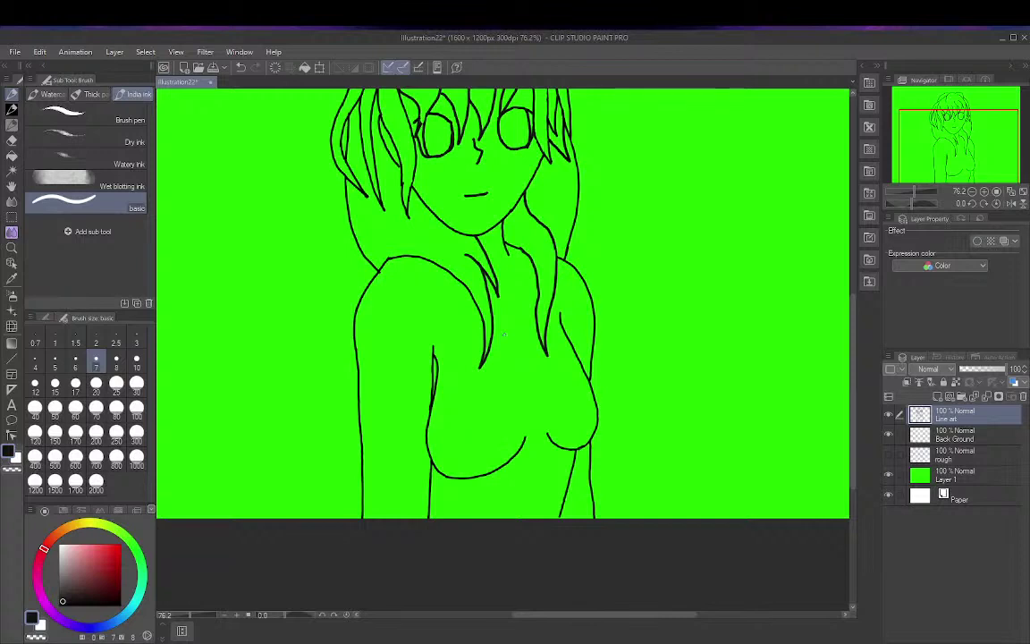
Step: Try a back hair line running outward from the upper arm to the canvas's lower edge
{"action": "left_click_drag", "start_coordinate": [375, 272], "coordinate": [381, 267]}
{"action": "mouse_move", "coordinate": [361, 409]}
{"action": "left_mouse_down"}
{"action": "mouse_move", "coordinate": [285, 460]}
{"action": "mouse_move", "coordinate": [271, 520]}
{"action": "left_mouse_up"}
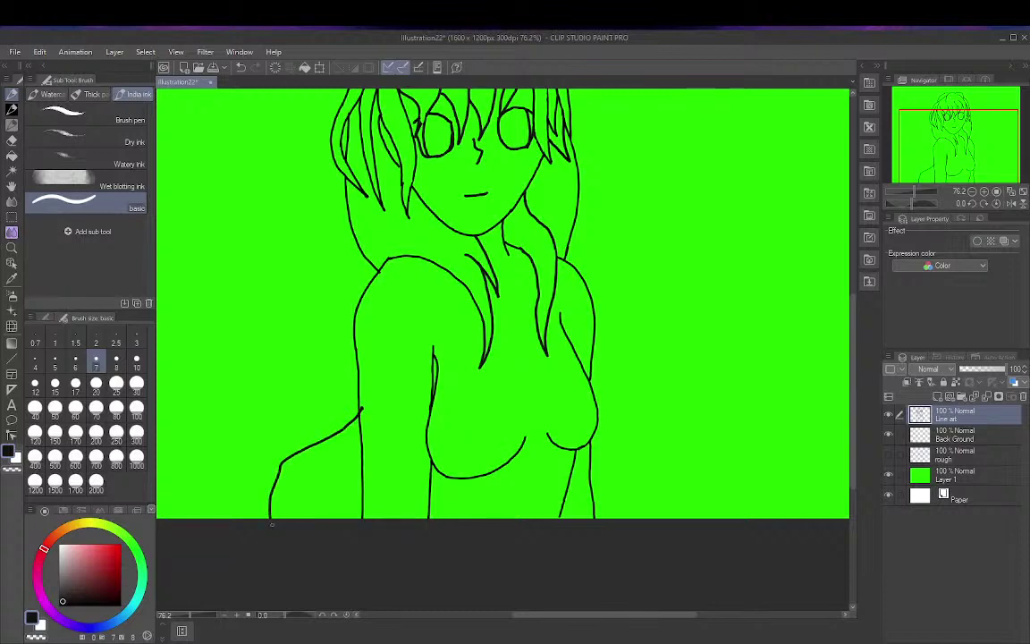
{"action": "key", "text": "ctrl+z"}
Step: Draw a back hair contour curving from the arm's outer side to the canvas's lower edge, and an upturned pointed lock above it
{"action": "scroll", "coordinate": [271, 524], "scroll_direction": "up", "scroll_amount": 2}
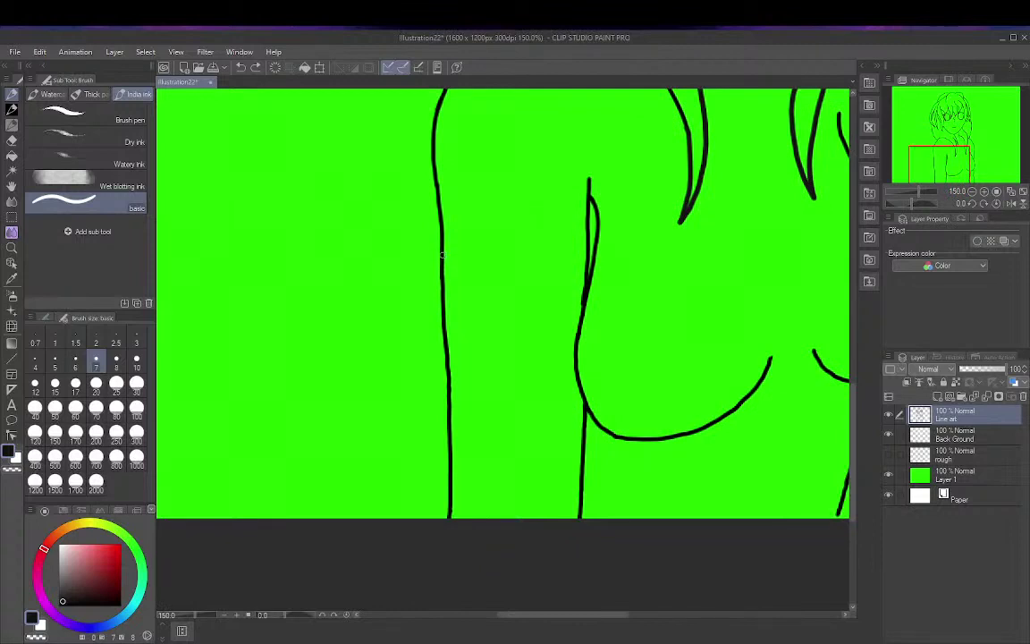
{"action": "mouse_move", "coordinate": [442, 258]}
{"action": "left_mouse_down"}
{"action": "mouse_move", "coordinate": [409, 322]}
{"action": "mouse_move", "coordinate": [354, 387]}
{"action": "mouse_move", "coordinate": [335, 470]}
{"action": "mouse_move", "coordinate": [343, 517]}
{"action": "left_mouse_up"}
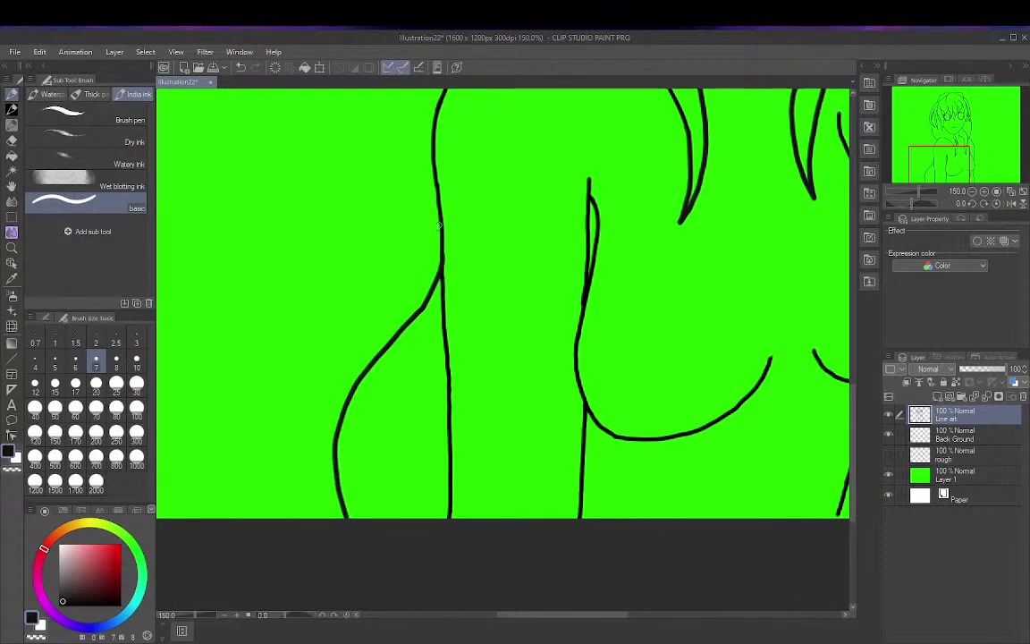
{"action": "mouse_move", "coordinate": [442, 222]}
{"action": "left_mouse_down"}
{"action": "mouse_move", "coordinate": [412, 267]}
{"action": "mouse_move", "coordinate": [342, 270]}
{"action": "mouse_move", "coordinate": [290, 228]}
{"action": "mouse_move", "coordinate": [288, 152]}
{"action": "left_mouse_up"}
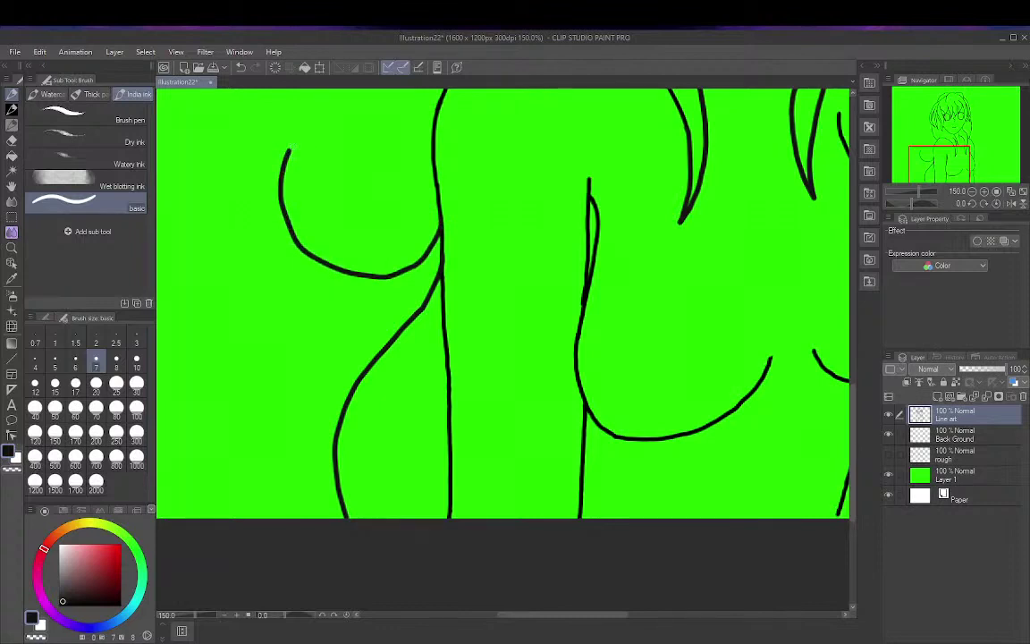
{"action": "mouse_move", "coordinate": [288, 152]}
{"action": "left_mouse_down"}
{"action": "mouse_move", "coordinate": [304, 224]}
{"action": "mouse_move", "coordinate": [337, 235]}
{"action": "left_mouse_up"}
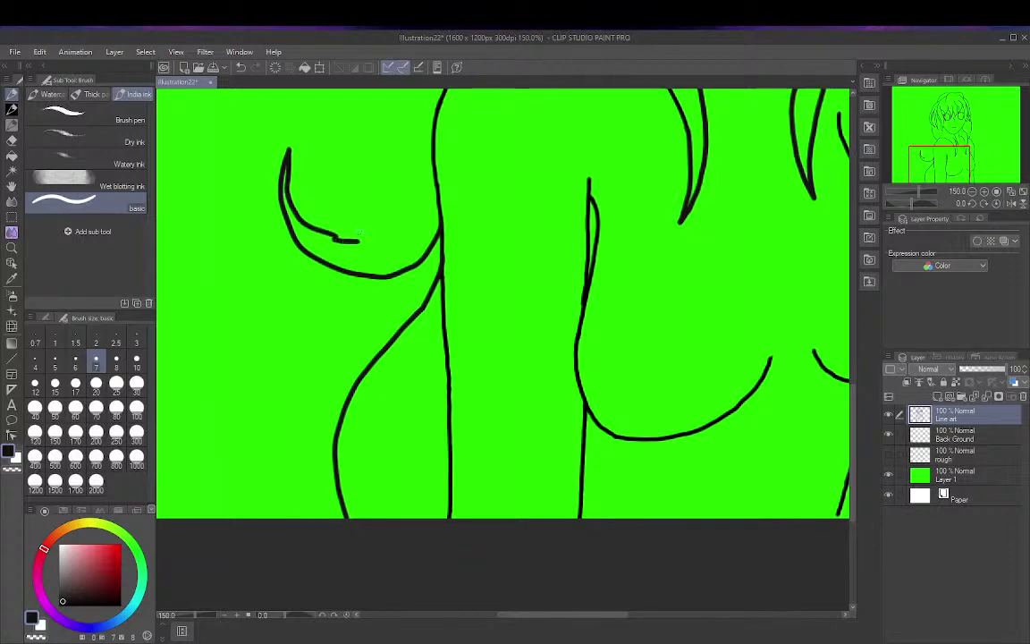
{"action": "left_click_drag", "start_coordinate": [334, 238], "coordinate": [359, 242]}
{"action": "key", "text": "ctrl+z"}
{"action": "mouse_move", "coordinate": [338, 237]}
{"action": "left_mouse_down"}
{"action": "mouse_move", "coordinate": [384, 224]}
{"action": "mouse_move", "coordinate": [415, 189]}
{"action": "mouse_move", "coordinate": [438, 136]}
{"action": "left_mouse_up"}
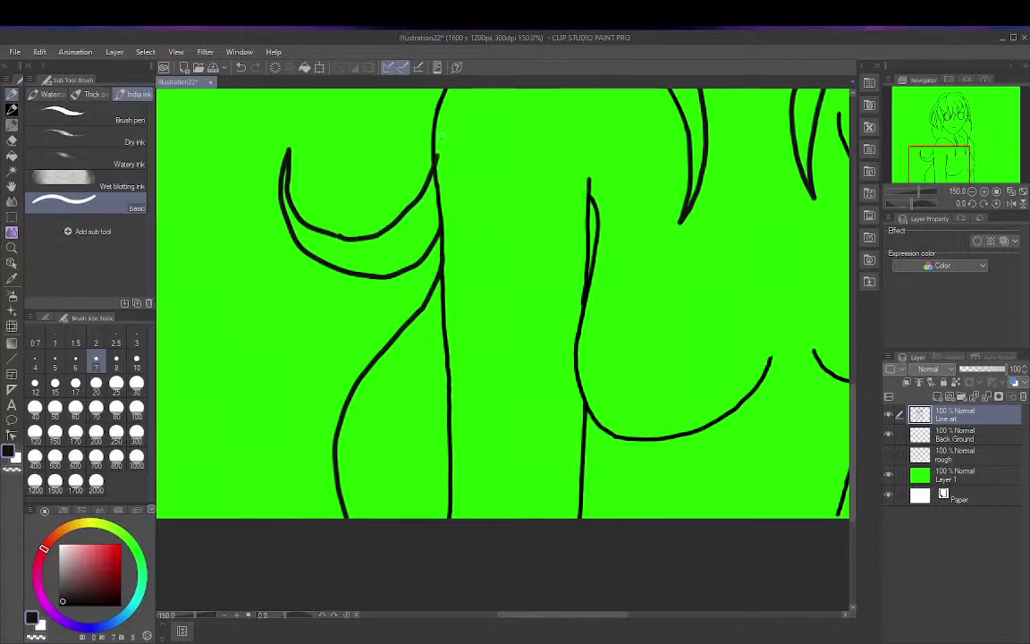
{"action": "key", "text": "ctrl+z"}
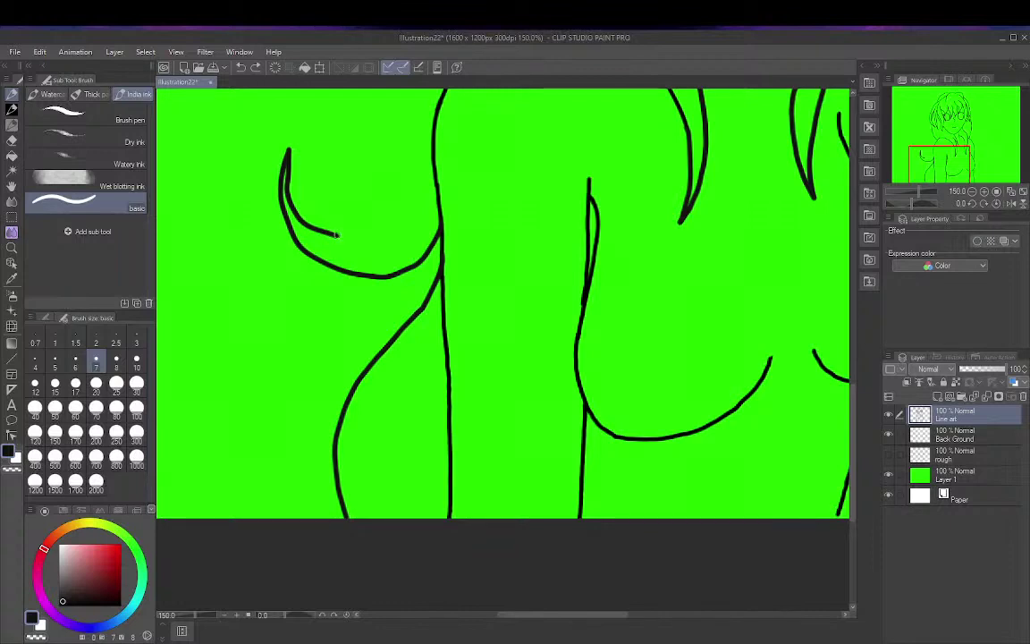
{"action": "mouse_move", "coordinate": [300, 219]}
{"action": "left_mouse_down"}
{"action": "mouse_move", "coordinate": [359, 231]}
{"action": "mouse_move", "coordinate": [415, 183]}
{"action": "mouse_move", "coordinate": [432, 154]}
{"action": "left_mouse_up"}
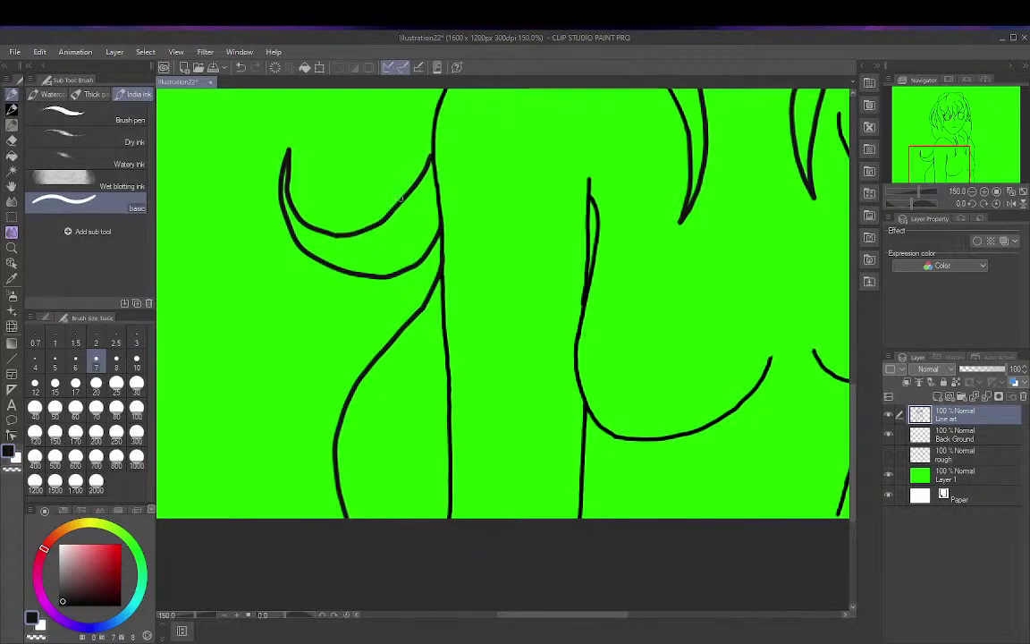
Step: Draw a second, smaller upturned lock above the first in black, joining its upper edge to the arm's outline
{"action": "mouse_move", "coordinate": [400, 204]}
{"action": "left_mouse_down"}
{"action": "mouse_move", "coordinate": [352, 184]}
{"action": "mouse_move", "coordinate": [338, 99]}
{"action": "left_mouse_up"}
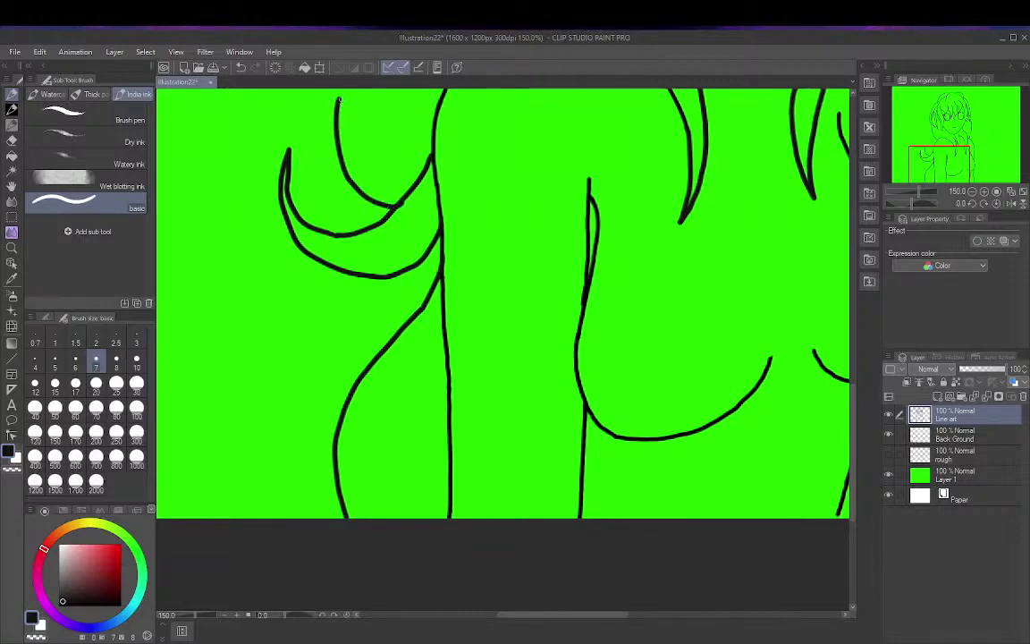
{"action": "mouse_move", "coordinate": [339, 100]}
{"action": "left_mouse_down"}
{"action": "mouse_move", "coordinate": [346, 134]}
{"action": "mouse_move", "coordinate": [395, 169]}
{"action": "mouse_move", "coordinate": [415, 154]}
{"action": "left_mouse_up"}
{"action": "left_click", "coordinate": [427, 111], "text": "alt"}
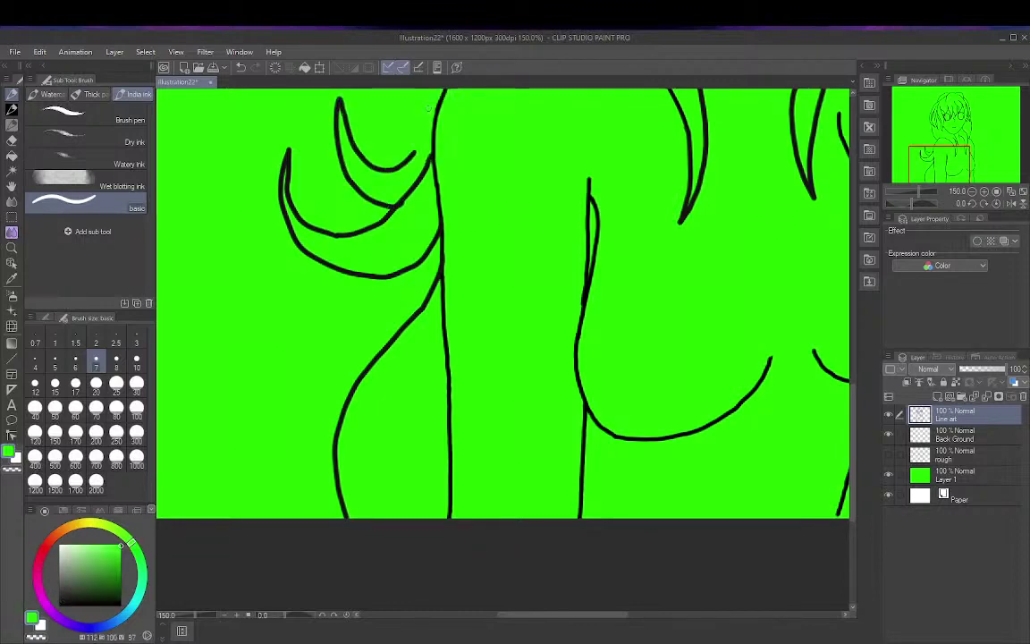
{"action": "left_click", "coordinate": [63, 605]}
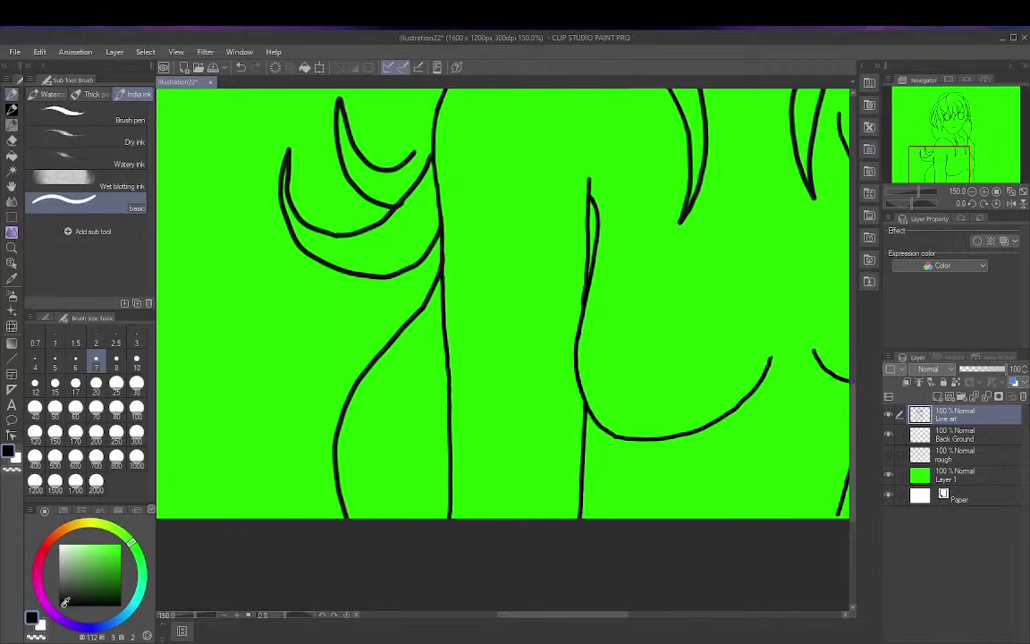
{"action": "key", "text": "ctrl+plus"}
{"action": "left_click_drag", "start_coordinate": [409, 212], "coordinate": [441, 501]}
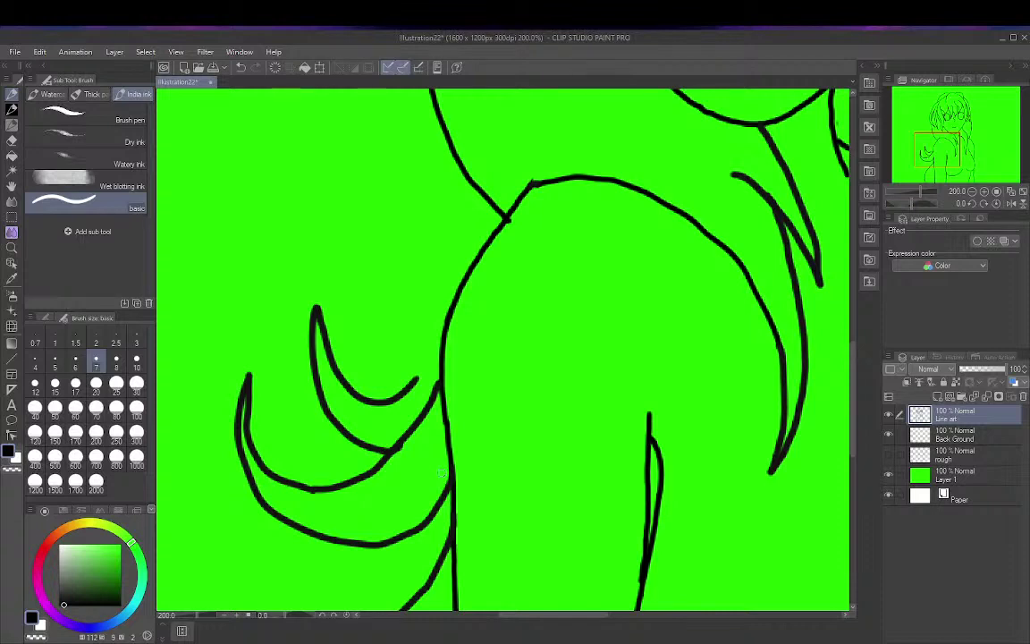
{"action": "scroll", "coordinate": [441, 471], "scroll_direction": "up", "scroll_amount": 2}
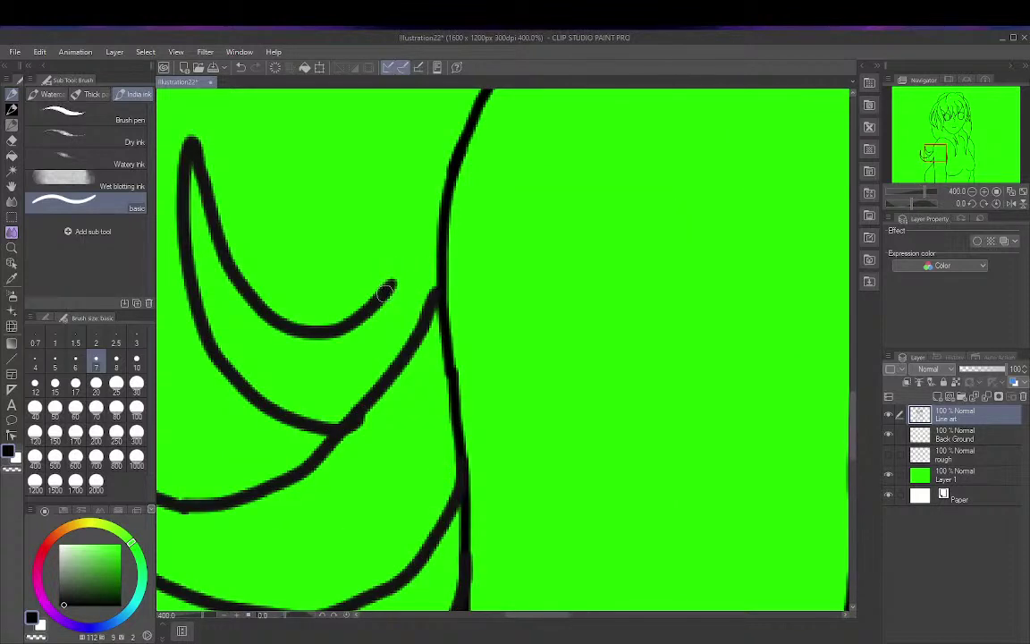
{"action": "left_click_drag", "start_coordinate": [388, 286], "coordinate": [447, 166]}
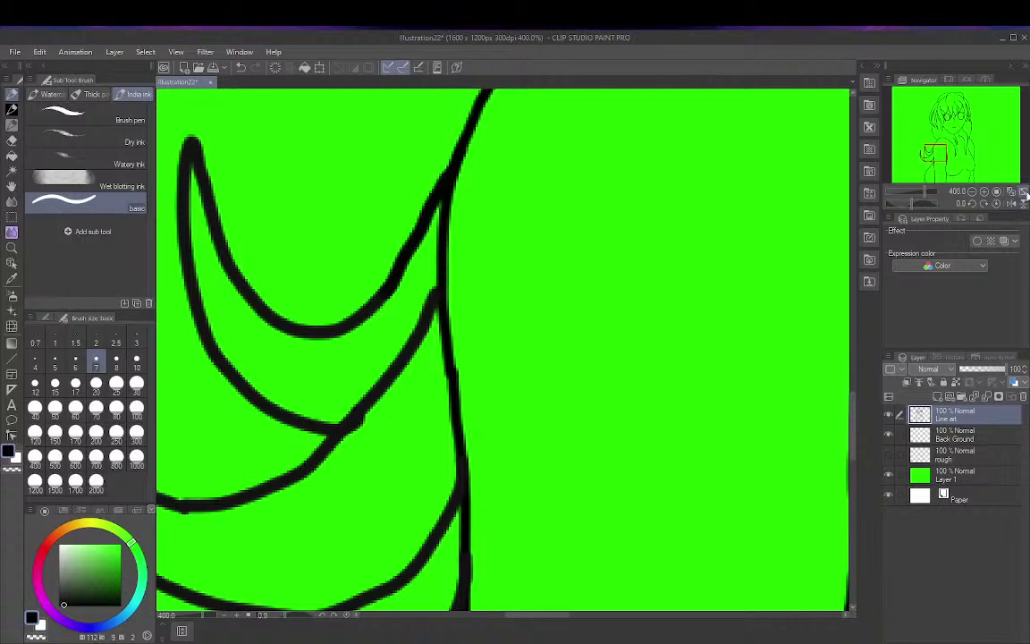
{"action": "left_click", "coordinate": [1023, 193]}
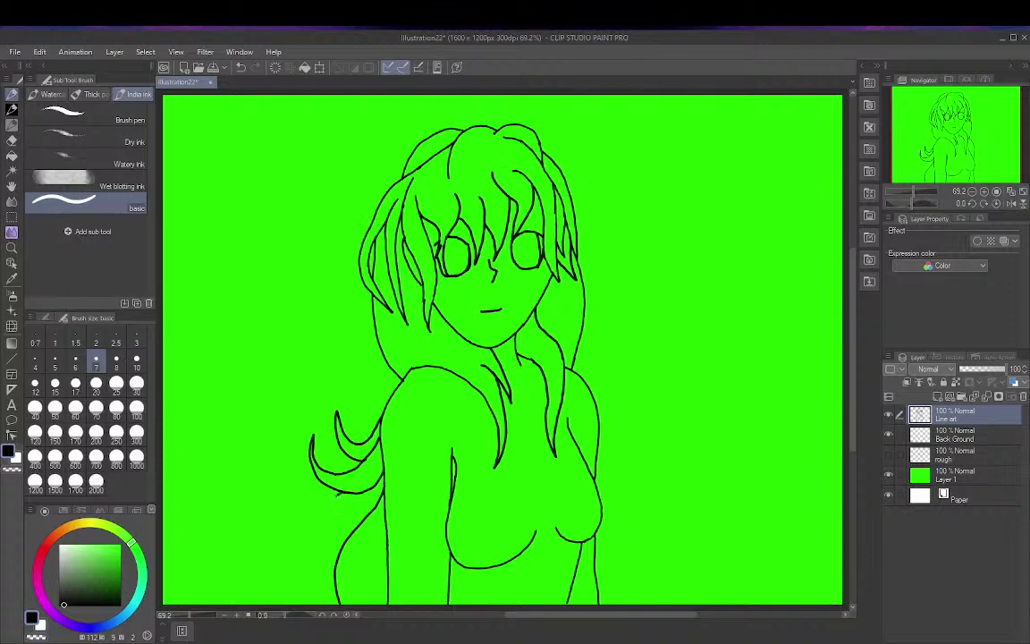
Step: Try a long tapered hair strand hanging from the underside of the lower curled lock, and undo it
{"action": "mouse_move", "coordinate": [352, 490]}
{"action": "left_mouse_down"}
{"action": "mouse_move", "coordinate": [321, 512]}
{"action": "mouse_move", "coordinate": [298, 601]}
{"action": "left_mouse_up"}
{"action": "left_click_drag", "start_coordinate": [329, 530], "coordinate": [309, 597]}
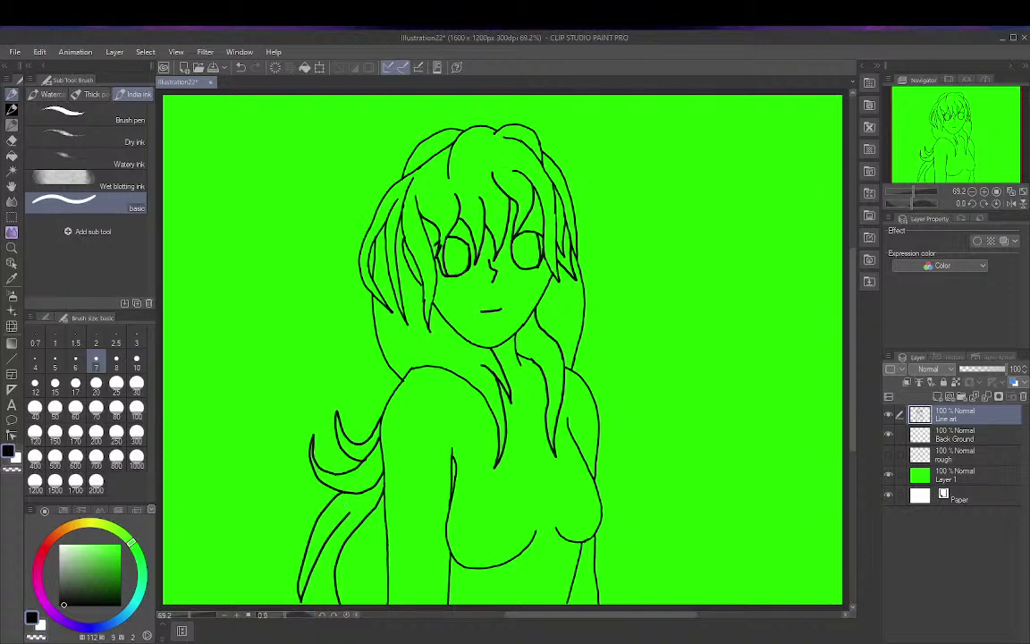
{"action": "key", "text": "ctrl+z"}
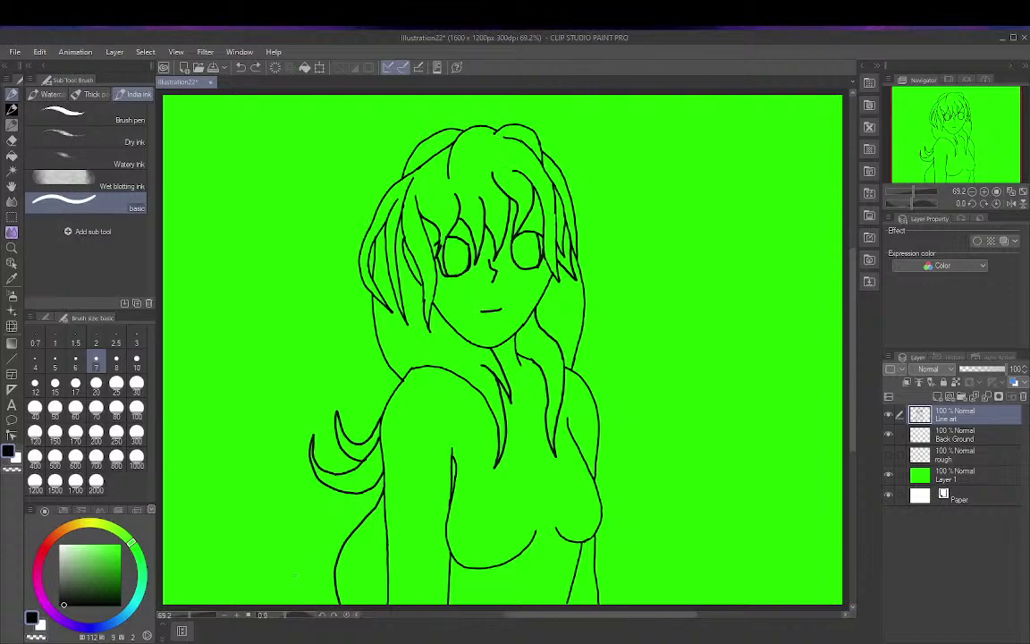
Step: Draw a pointed back hair lock below the lower curled lock, joining its lower edge to the arm's outline
{"action": "left_click_drag", "start_coordinate": [295, 577], "coordinate": [352, 494]}
{"action": "scroll", "coordinate": [346, 481], "scroll_direction": "up", "scroll_amount": 4}
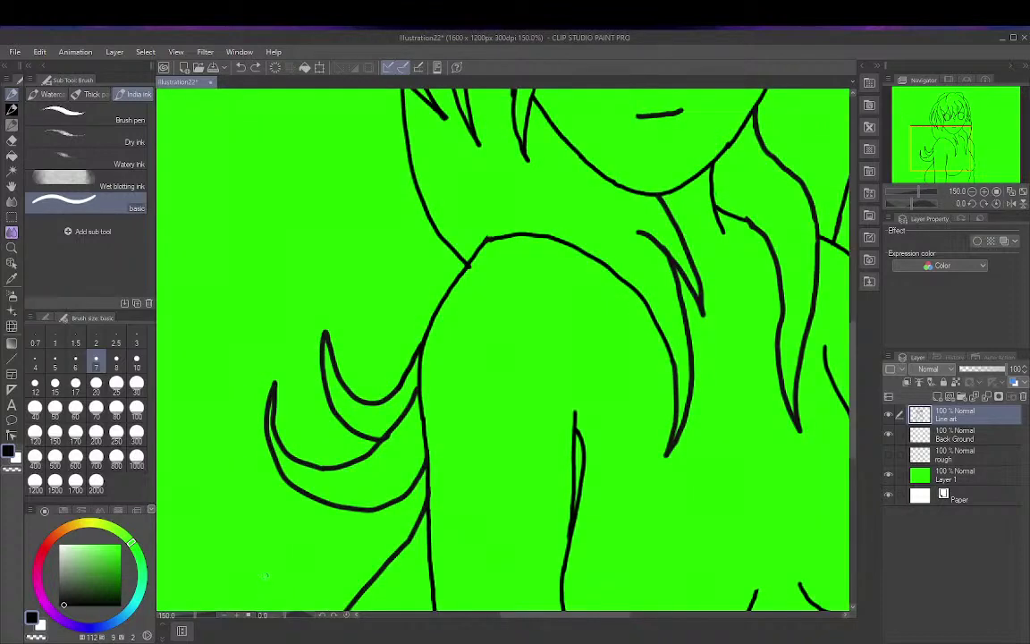
{"action": "left_click_drag", "start_coordinate": [252, 599], "coordinate": [329, 503]}
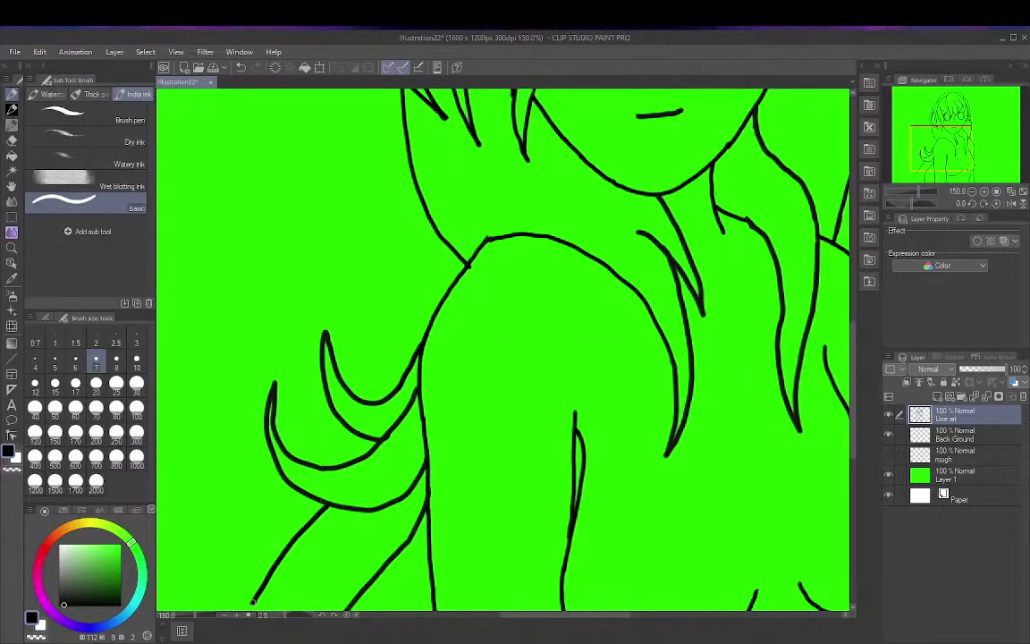
{"action": "left_click_drag", "start_coordinate": [255, 599], "coordinate": [418, 494]}
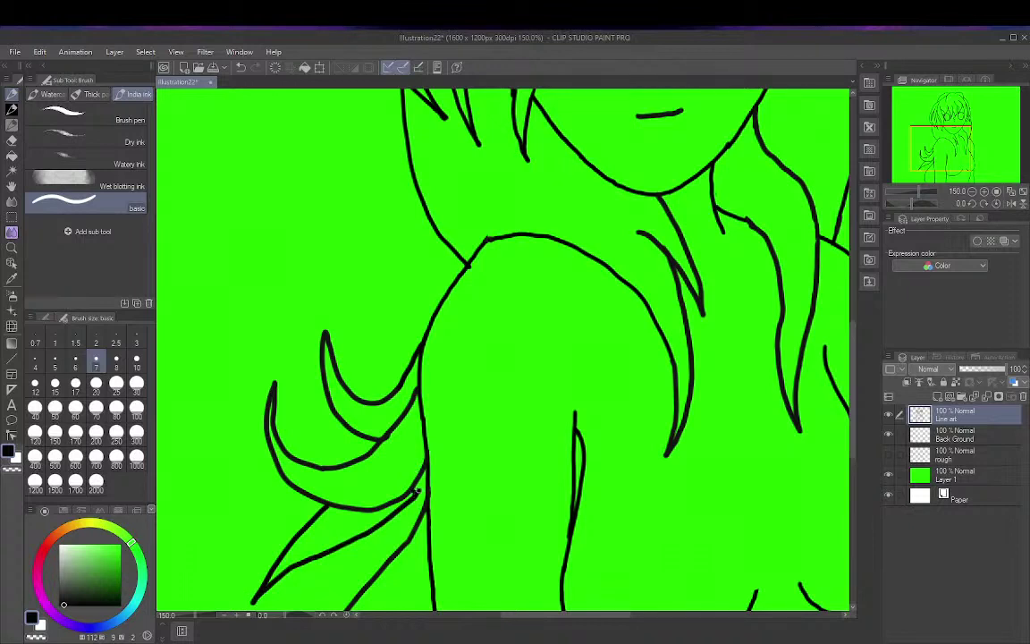
{"action": "left_click_drag", "start_coordinate": [414, 493], "coordinate": [429, 471]}
{"action": "left_click", "coordinate": [1024, 192]}
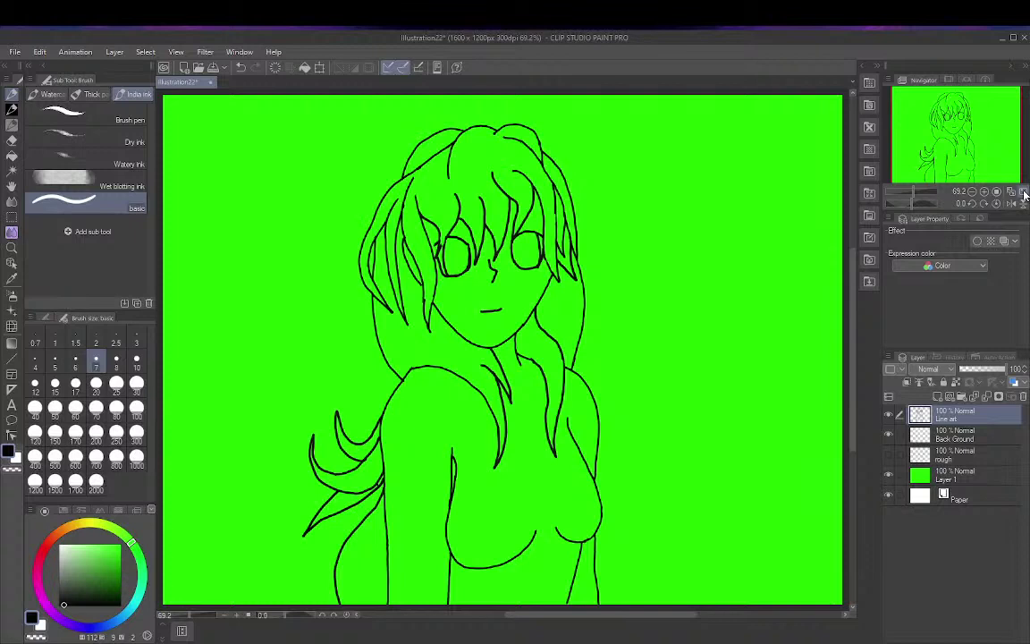
Step: Add two layers, one above Line art and one named BG1 above Layer 1, and move Back Ground directly above BG1
{"action": "left_click", "coordinate": [939, 397]}
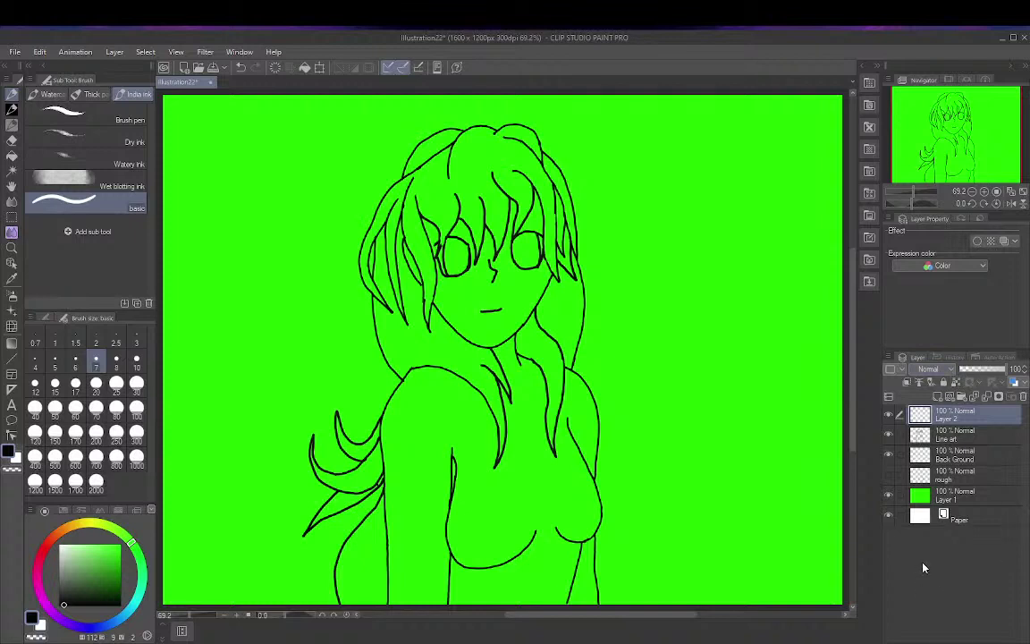
{"action": "left_click", "coordinate": [979, 497]}
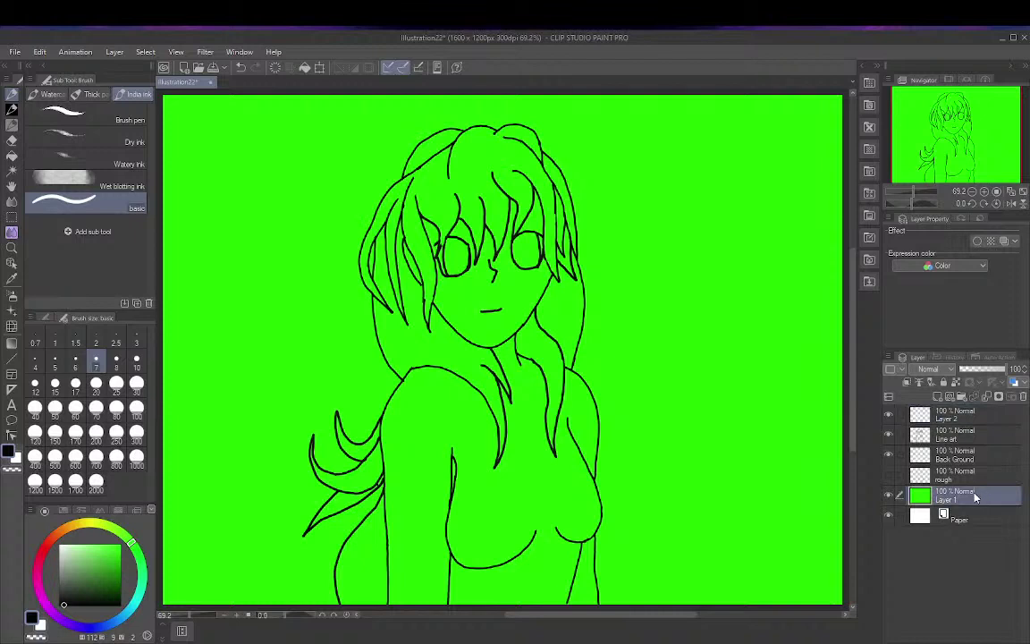
{"action": "left_click", "coordinate": [937, 399]}
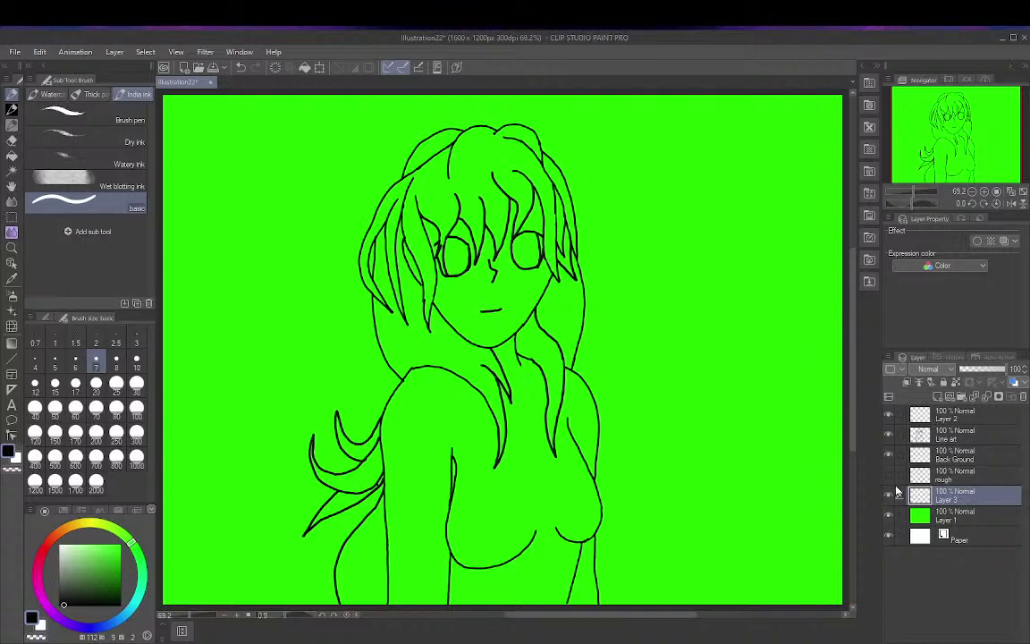
{"action": "type", "text": "BG1"}
{"action": "left_click_drag", "start_coordinate": [975, 456], "coordinate": [982, 484]}
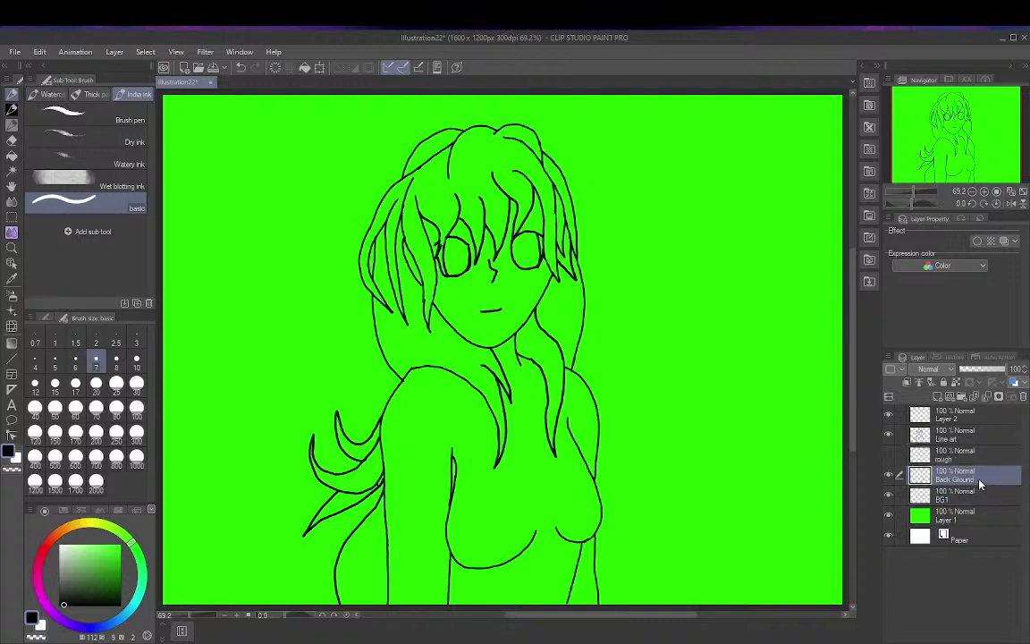
Step: Compare the line art with the rough sketch by repeatedly showing and hiding the rough layer
{"action": "left_click", "coordinate": [890, 459]}
{"action": "left_click", "coordinate": [891, 459]}
{"action": "left_click", "coordinate": [892, 458]}
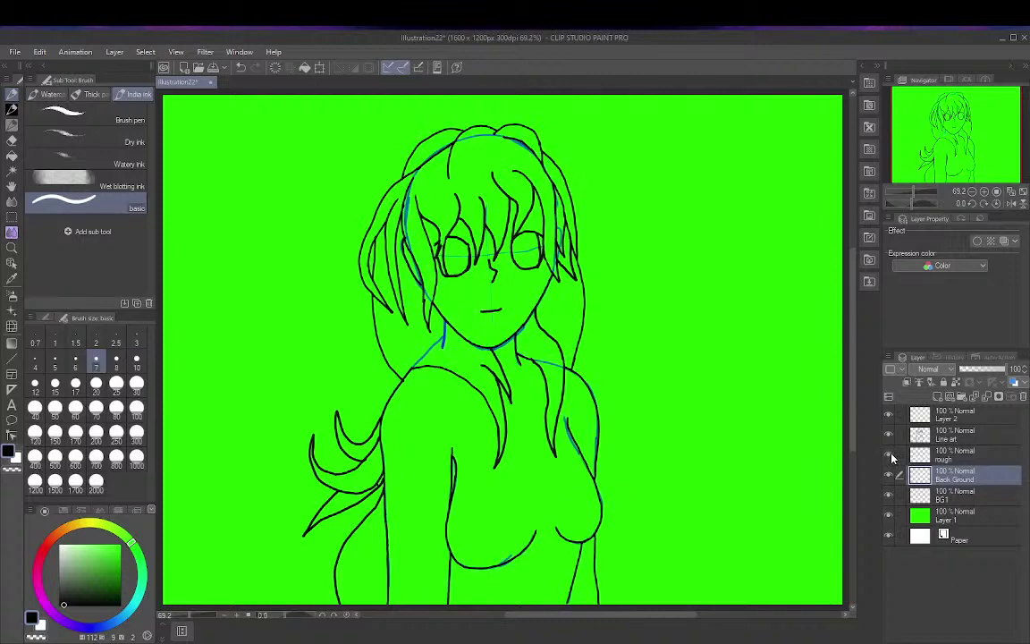
{"action": "left_click", "coordinate": [891, 459]}
{"action": "left_click", "coordinate": [891, 459]}
{"action": "left_click", "coordinate": [891, 458]}
{"action": "left_click", "coordinate": [890, 459]}
{"action": "left_click", "coordinate": [891, 459]}
{"action": "left_click", "coordinate": [891, 458]}
{"action": "left_click", "coordinate": [889, 457]}
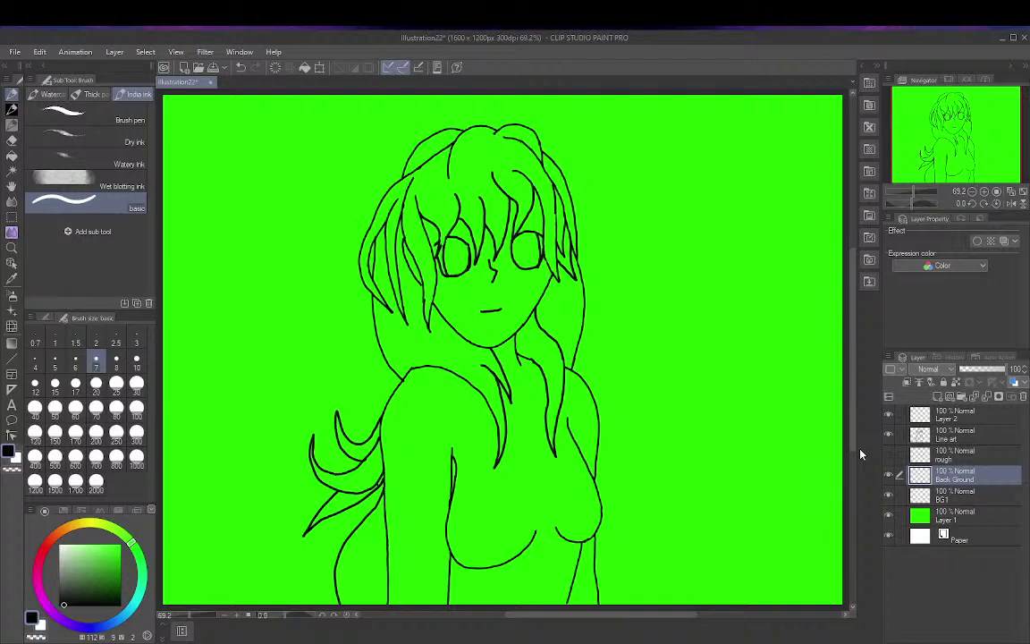
Step: Draw an upturned curled back hair lock on the Back Ground layer, running outward from the far arm and chest edge
{"action": "key", "text": "ctrl+alt+0"}
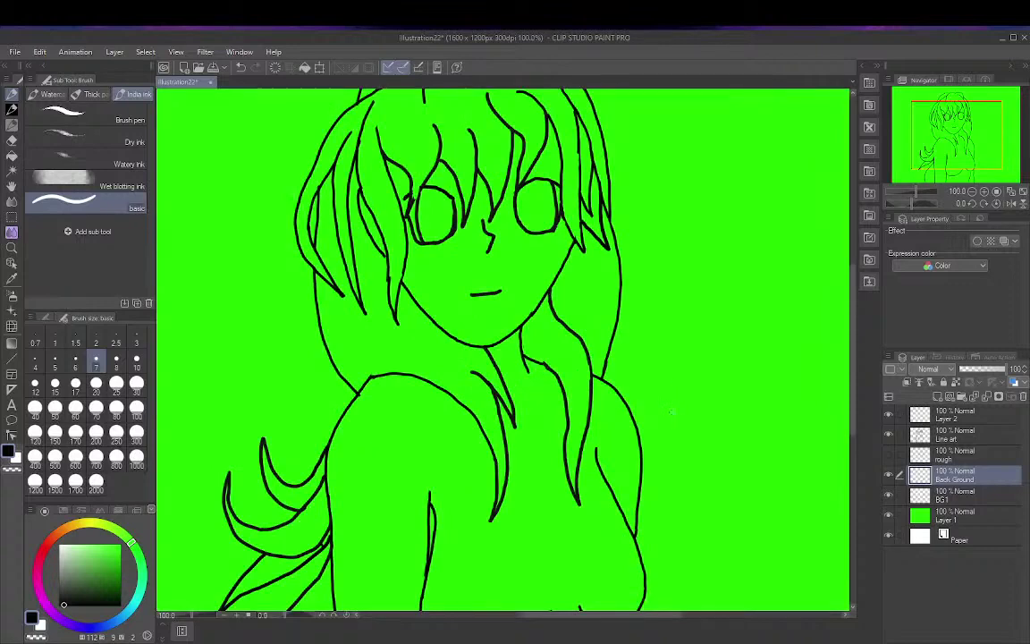
{"action": "left_click_drag", "start_coordinate": [674, 451], "coordinate": [576, 265]}
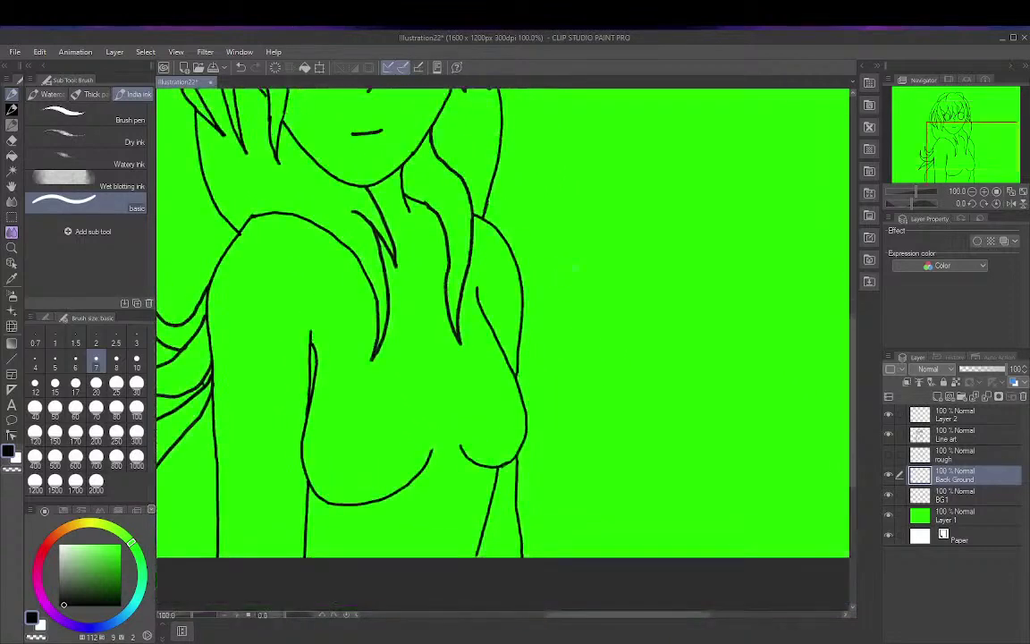
{"action": "scroll", "coordinate": [578, 266], "scroll_direction": "up", "scroll_amount": 1}
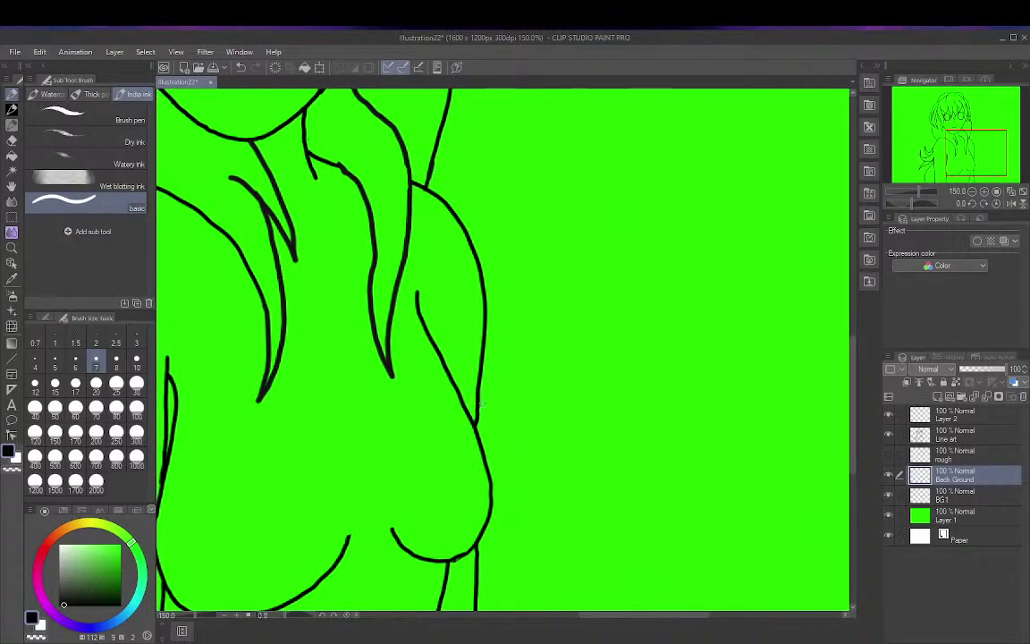
{"action": "mouse_move", "coordinate": [481, 412]}
{"action": "left_mouse_down"}
{"action": "mouse_move", "coordinate": [522, 442]}
{"action": "mouse_move", "coordinate": [561, 417]}
{"action": "mouse_move", "coordinate": [578, 333]}
{"action": "mouse_move", "coordinate": [547, 307]}
{"action": "left_mouse_up"}
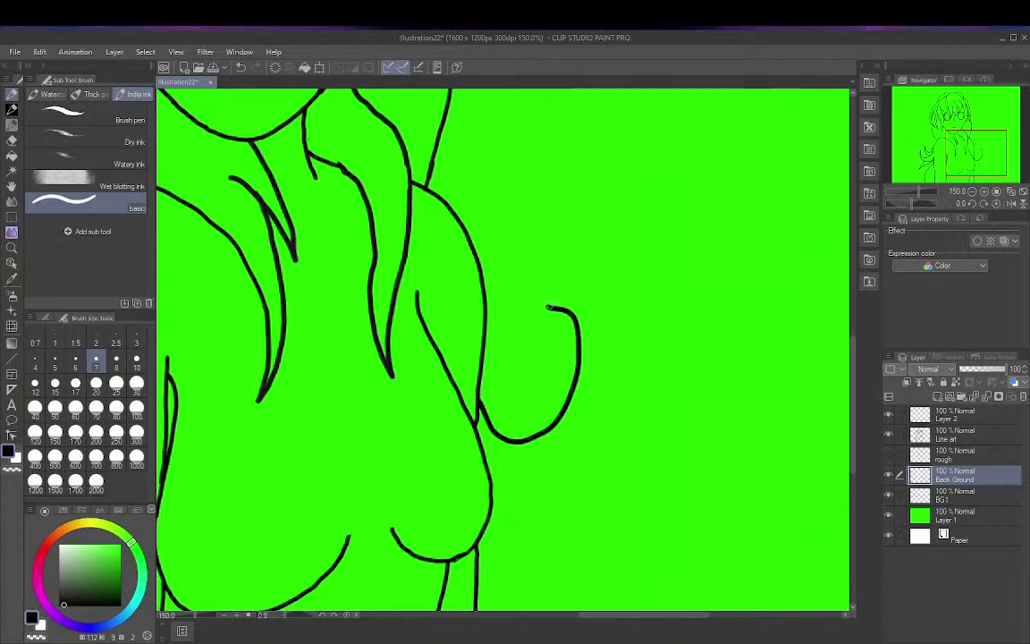
{"action": "mouse_move", "coordinate": [548, 307]}
{"action": "left_mouse_down"}
{"action": "mouse_move", "coordinate": [589, 322]}
{"action": "mouse_move", "coordinate": [598, 350]}
{"action": "mouse_move", "coordinate": [601, 397]}
{"action": "mouse_move", "coordinate": [583, 449]}
{"action": "mouse_move", "coordinate": [539, 479]}
{"action": "mouse_move", "coordinate": [477, 478]}
{"action": "left_mouse_up"}
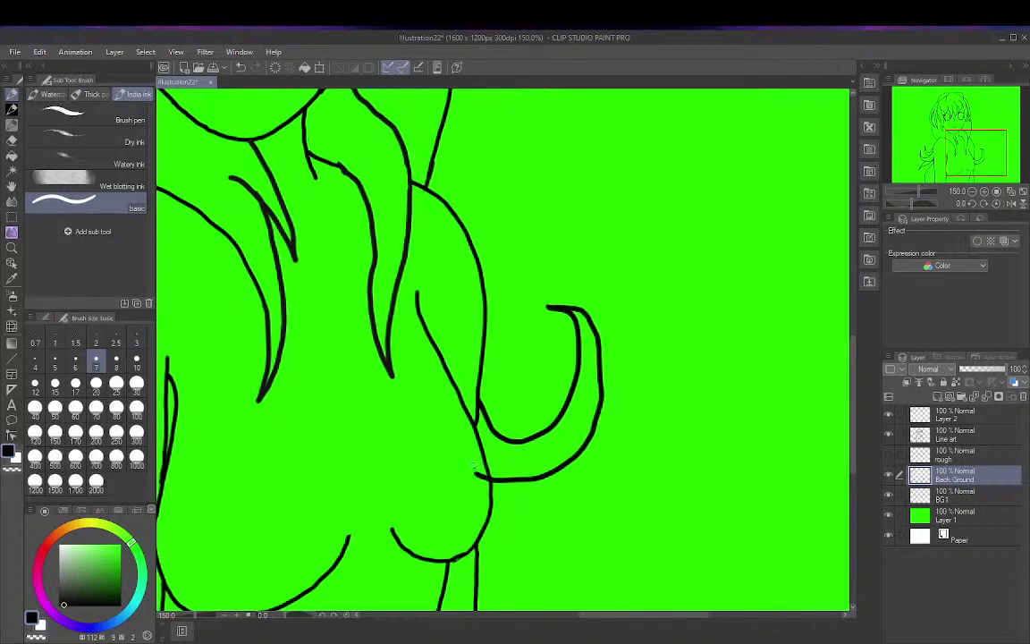
{"action": "key", "text": "ctrl+z"}
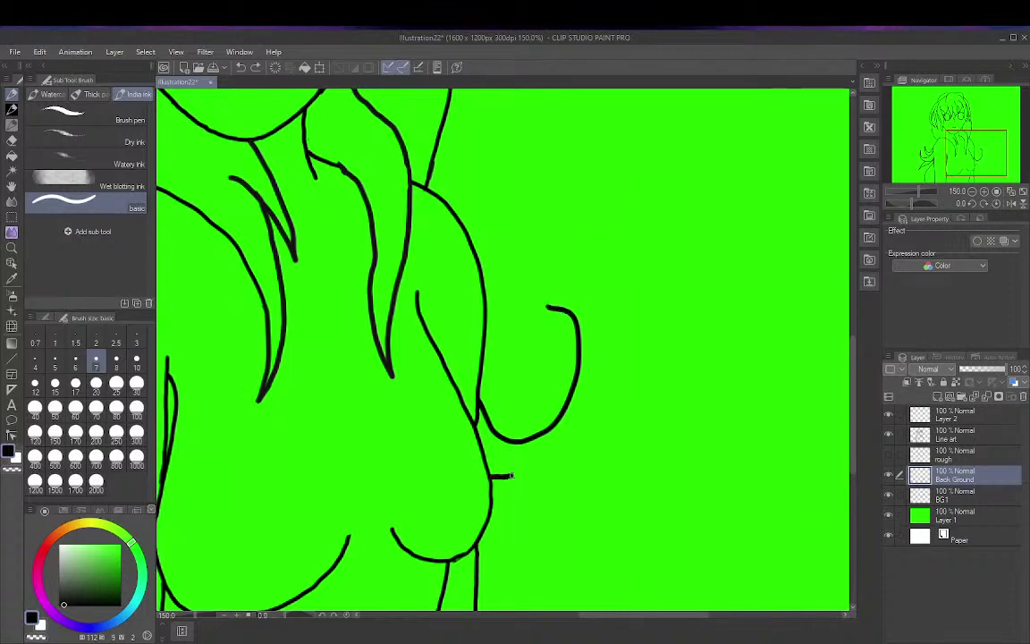
{"action": "mouse_move", "coordinate": [490, 477]}
{"action": "left_mouse_down"}
{"action": "mouse_move", "coordinate": [581, 432]}
{"action": "mouse_move", "coordinate": [601, 380]}
{"action": "mouse_move", "coordinate": [605, 343]}
{"action": "mouse_move", "coordinate": [547, 308]}
{"action": "left_mouse_up"}
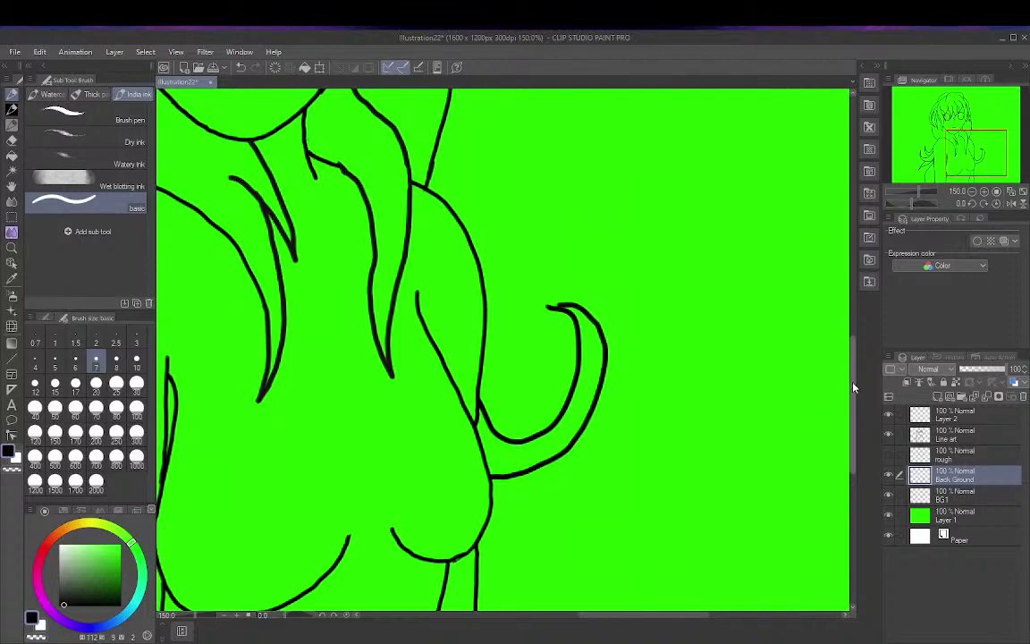
Step: Draw two downward-curving pointed hair locks below the curled lock, joining the smaller one to the far side of the torso
{"action": "mouse_move", "coordinate": [855, 387]}
{"action": "left_mouse_down"}
{"action": "mouse_move", "coordinate": [857, 372]}
{"action": "mouse_move", "coordinate": [856, 427]}
{"action": "left_mouse_up"}
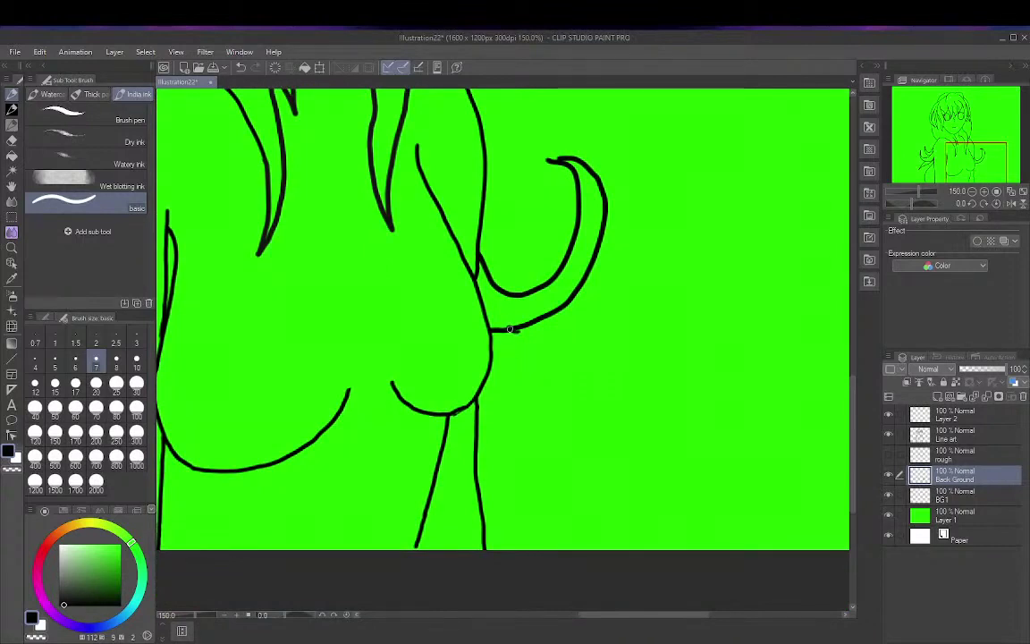
{"action": "mouse_move", "coordinate": [510, 329]}
{"action": "left_mouse_down"}
{"action": "mouse_move", "coordinate": [583, 358]}
{"action": "mouse_move", "coordinate": [621, 403]}
{"action": "mouse_move", "coordinate": [661, 532]}
{"action": "left_mouse_up"}
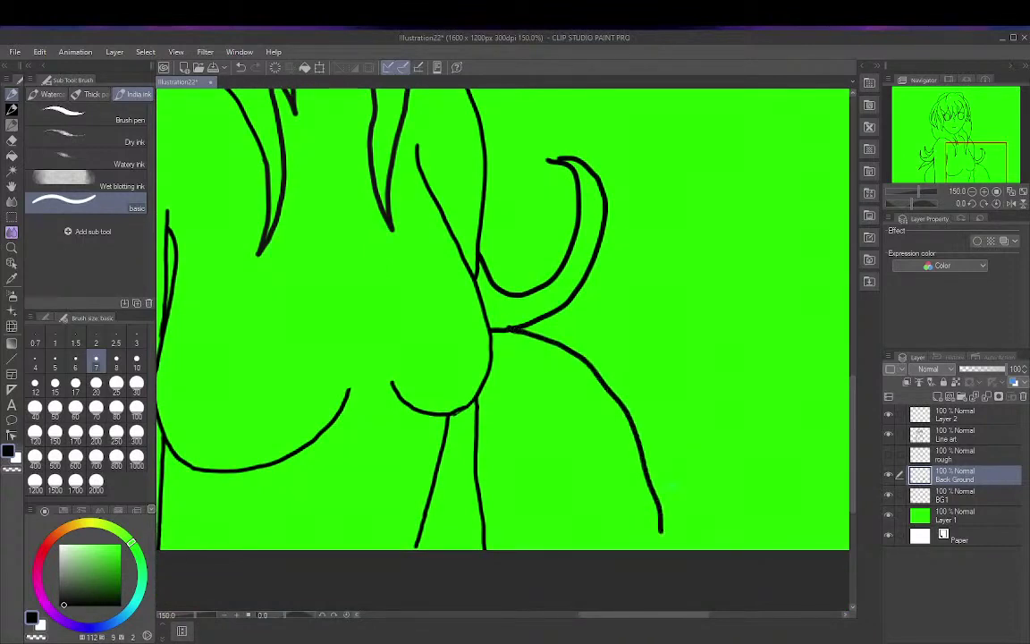
{"action": "key", "text": "ctrl+z"}
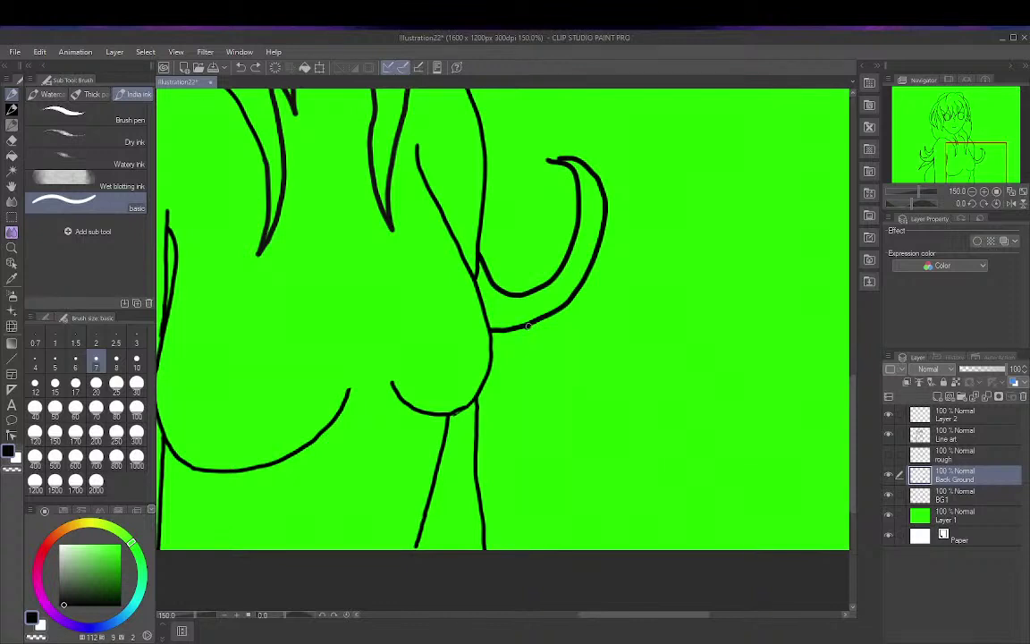
{"action": "mouse_move", "coordinate": [528, 325]}
{"action": "left_mouse_down"}
{"action": "mouse_move", "coordinate": [569, 341]}
{"action": "mouse_move", "coordinate": [633, 442]}
{"action": "mouse_move", "coordinate": [644, 497]}
{"action": "mouse_move", "coordinate": [598, 432]}
{"action": "mouse_move", "coordinate": [501, 394]}
{"action": "left_mouse_up"}
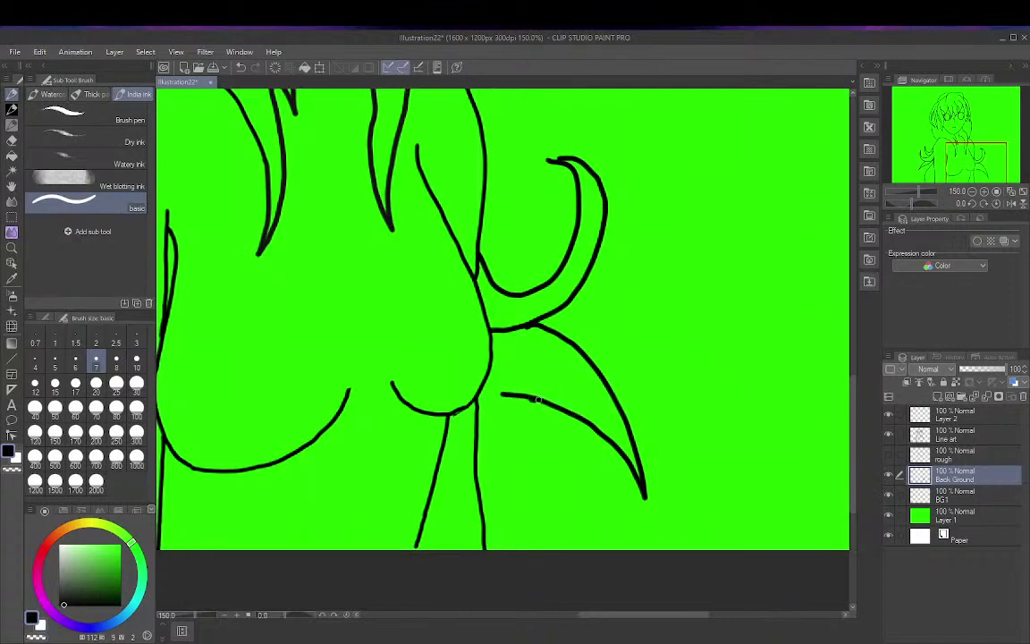
{"action": "mouse_move", "coordinate": [536, 401]}
{"action": "left_mouse_down"}
{"action": "mouse_move", "coordinate": [568, 437]}
{"action": "mouse_move", "coordinate": [577, 533]}
{"action": "mouse_move", "coordinate": [561, 493]}
{"action": "mouse_move", "coordinate": [478, 412]}
{"action": "left_mouse_up"}
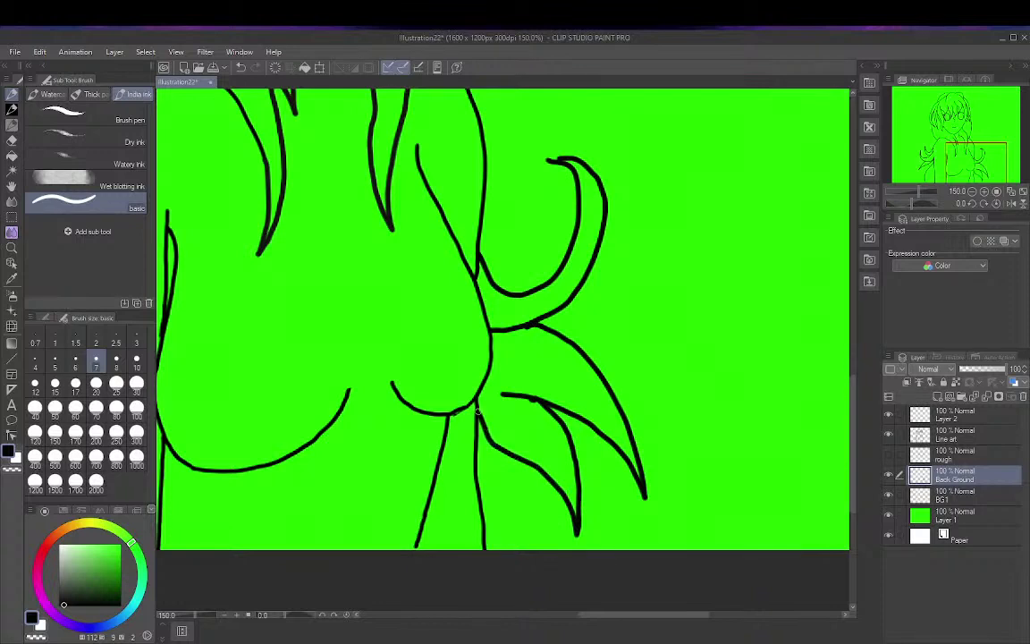
{"action": "left_click", "coordinate": [1022, 193]}
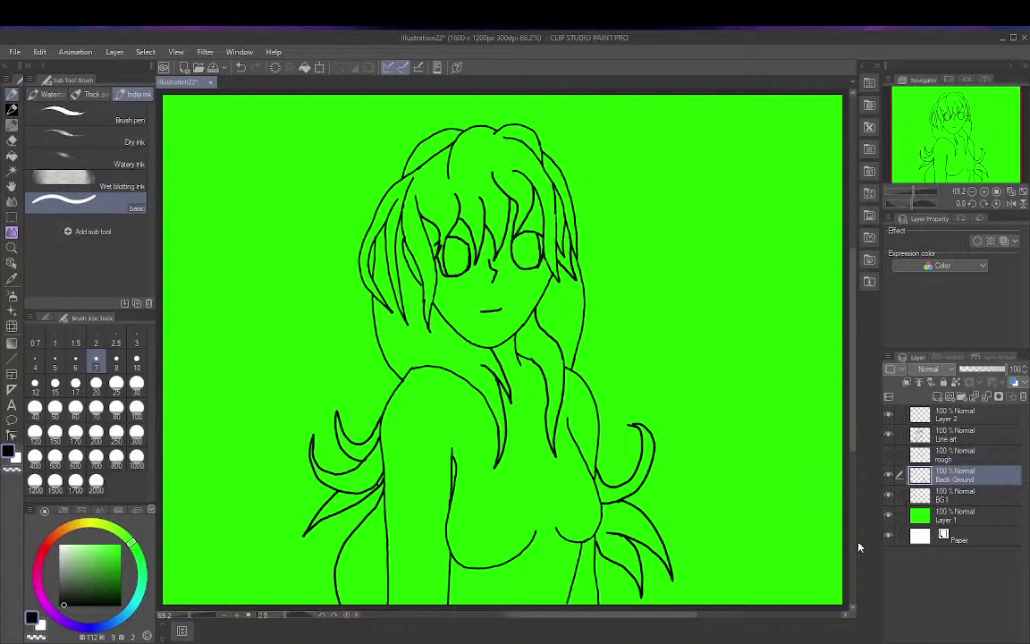
Step: Erase the stray line end at the new curled lock's tip with the Hard eraser at size 10, and save the illustration
{"action": "scroll", "coordinate": [774, 493], "scroll_direction": "down", "scroll_amount": 1}
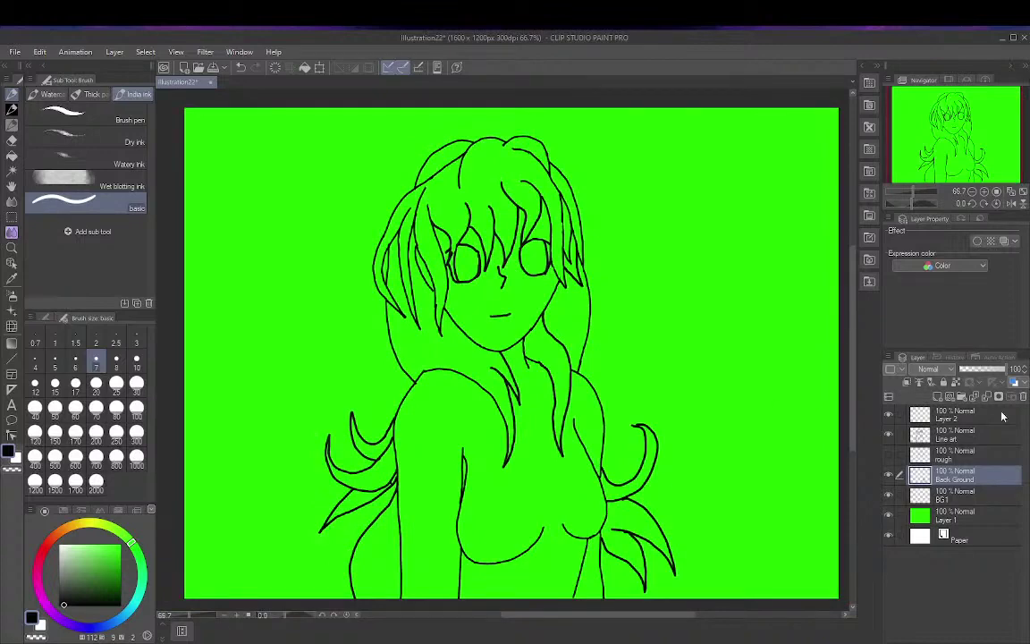
{"action": "scroll", "coordinate": [660, 437], "scroll_direction": "up", "scroll_amount": 3}
{"action": "scroll", "coordinate": [662, 456], "scroll_direction": "up", "scroll_amount": 10}
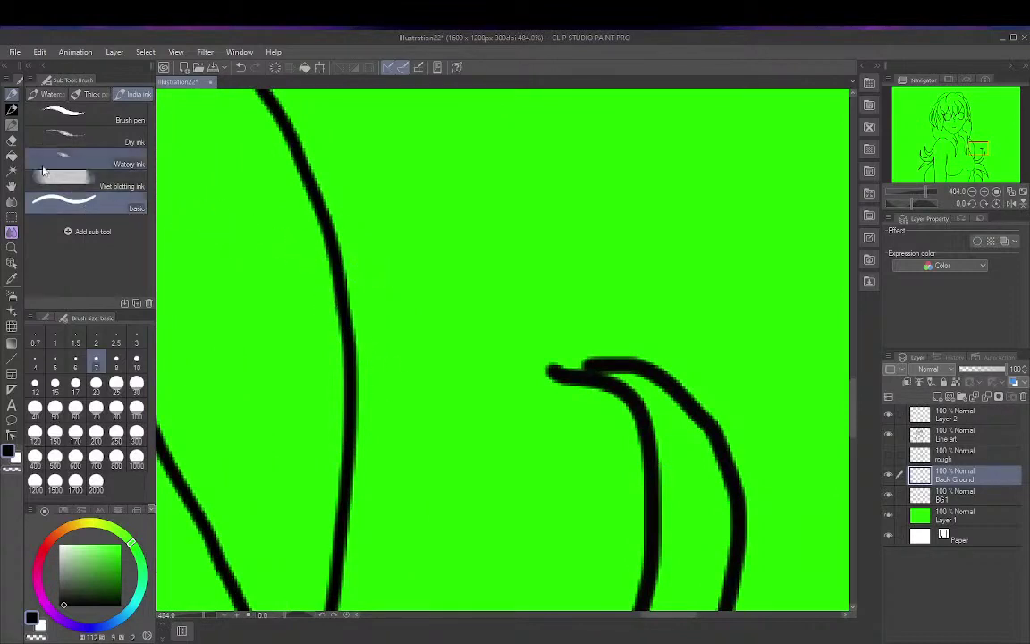
{"action": "key", "text": "e"}
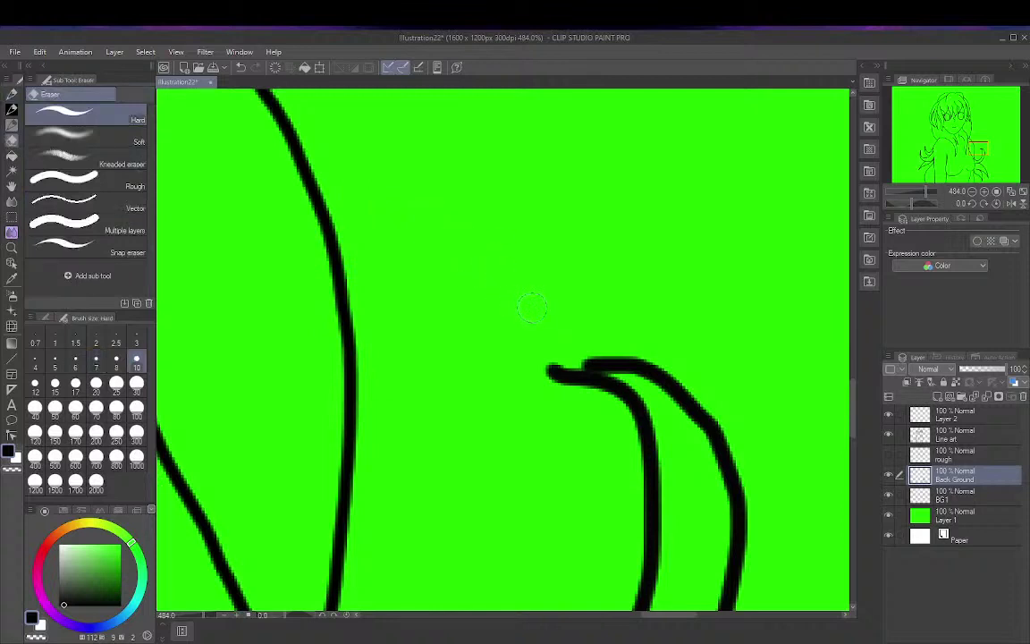
{"action": "left_click_drag", "start_coordinate": [553, 372], "coordinate": [566, 375]}
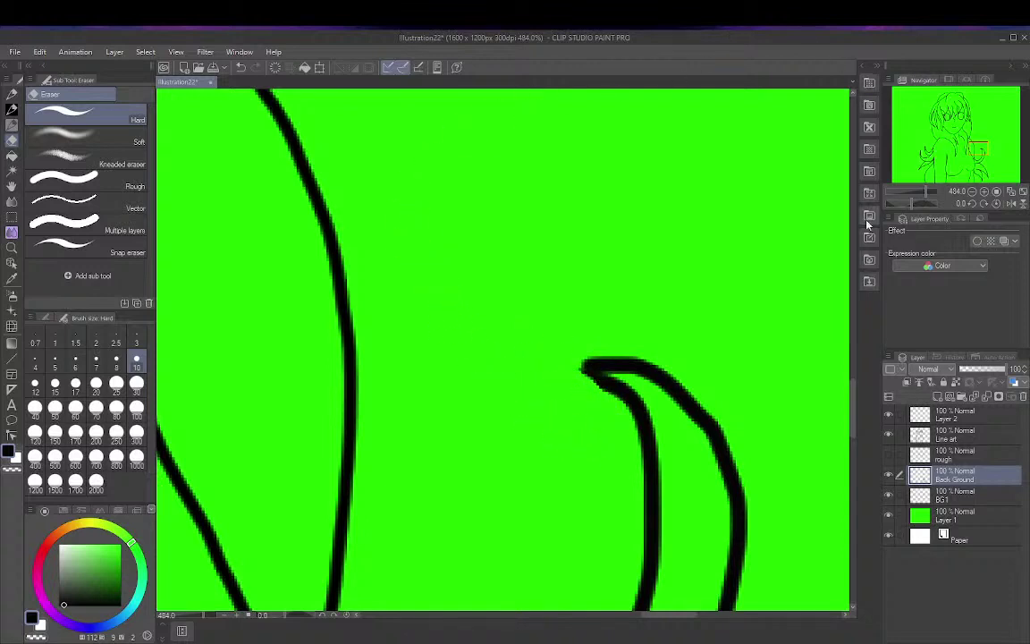
{"action": "left_click_drag", "start_coordinate": [925, 191], "coordinate": [960, 204]}
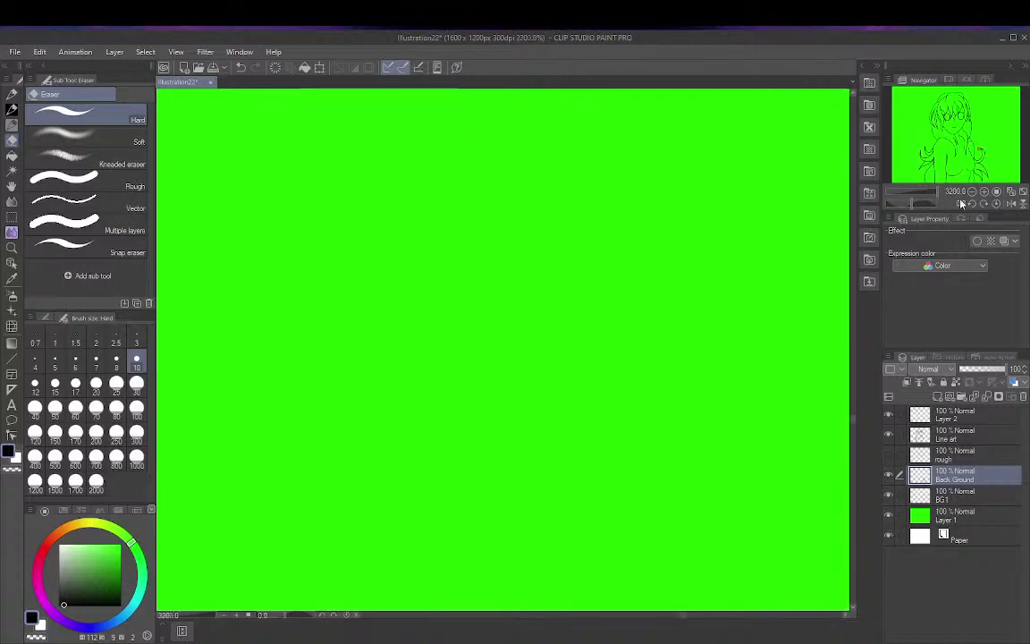
{"action": "left_click", "coordinate": [1023, 192]}
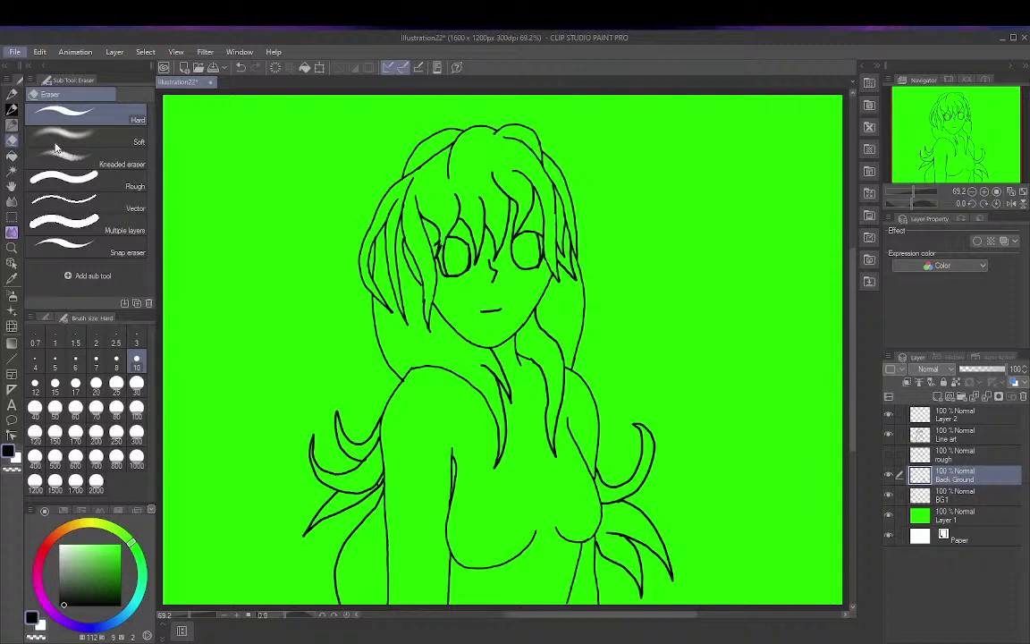
{"action": "key", "text": "ctrl+s"}
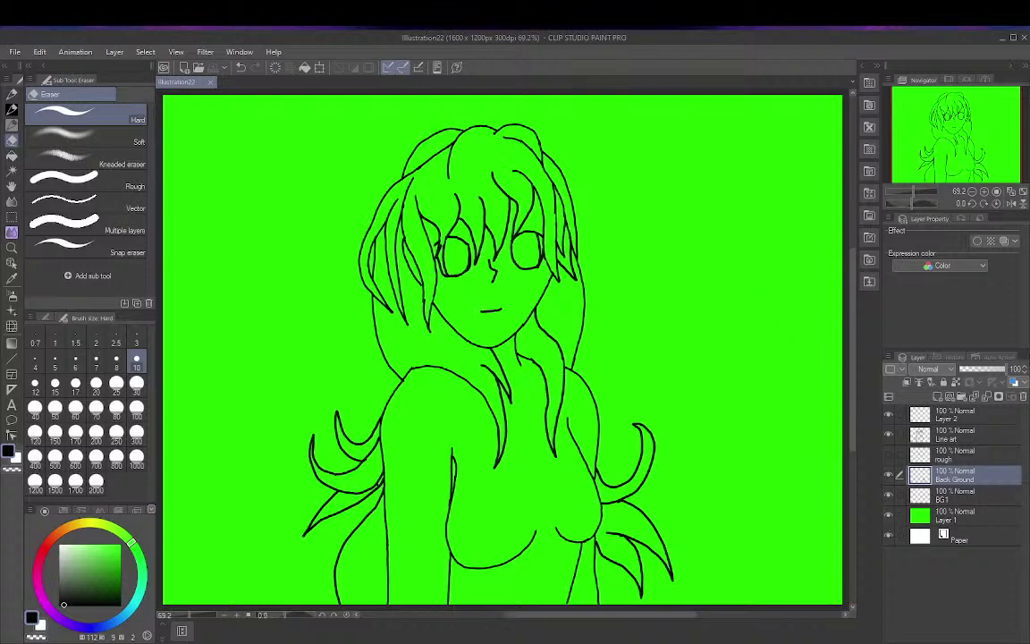
Step: Draw a curved garment edge across the chest on Layer 2 with the basic brush, from the near armpit to the far armpit line
{"action": "left_click", "coordinate": [956, 414]}
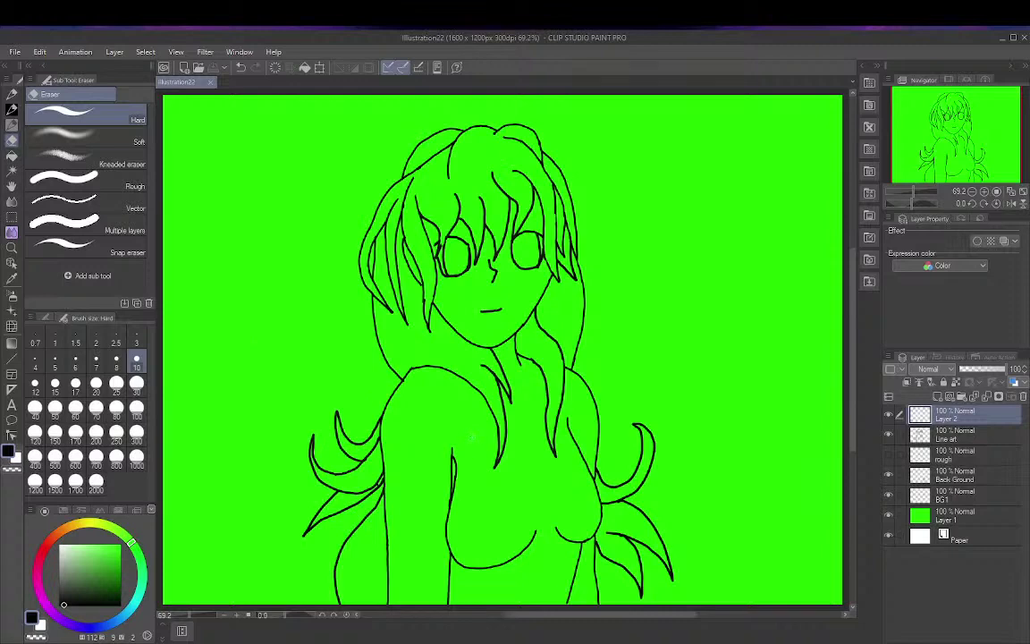
{"action": "scroll", "coordinate": [559, 545], "scroll_direction": "up", "scroll_amount": 3}
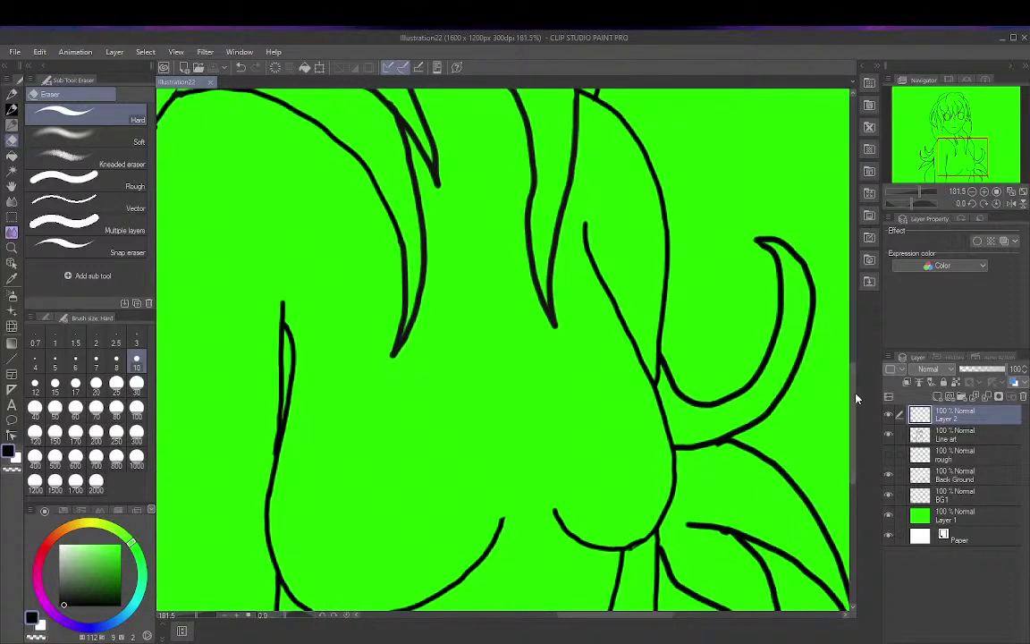
{"action": "left_click_drag", "start_coordinate": [852, 394], "coordinate": [852, 431]}
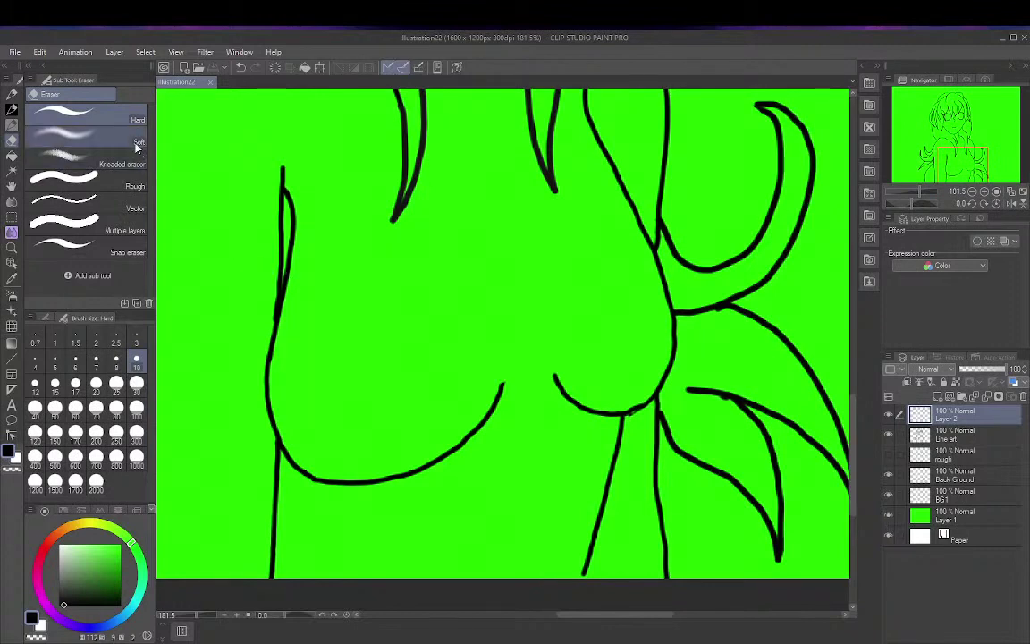
{"action": "left_click", "coordinate": [10, 99]}
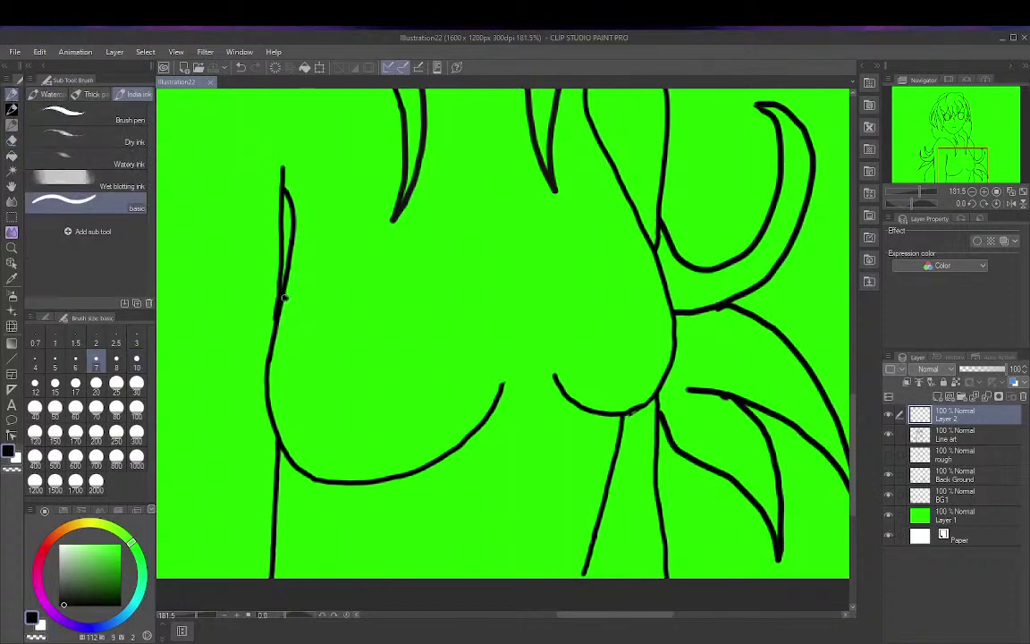
{"action": "mouse_move", "coordinate": [283, 297]}
{"action": "left_mouse_down"}
{"action": "mouse_move", "coordinate": [347, 299]}
{"action": "mouse_move", "coordinate": [499, 265]}
{"action": "mouse_move", "coordinate": [605, 190]}
{"action": "left_mouse_up"}
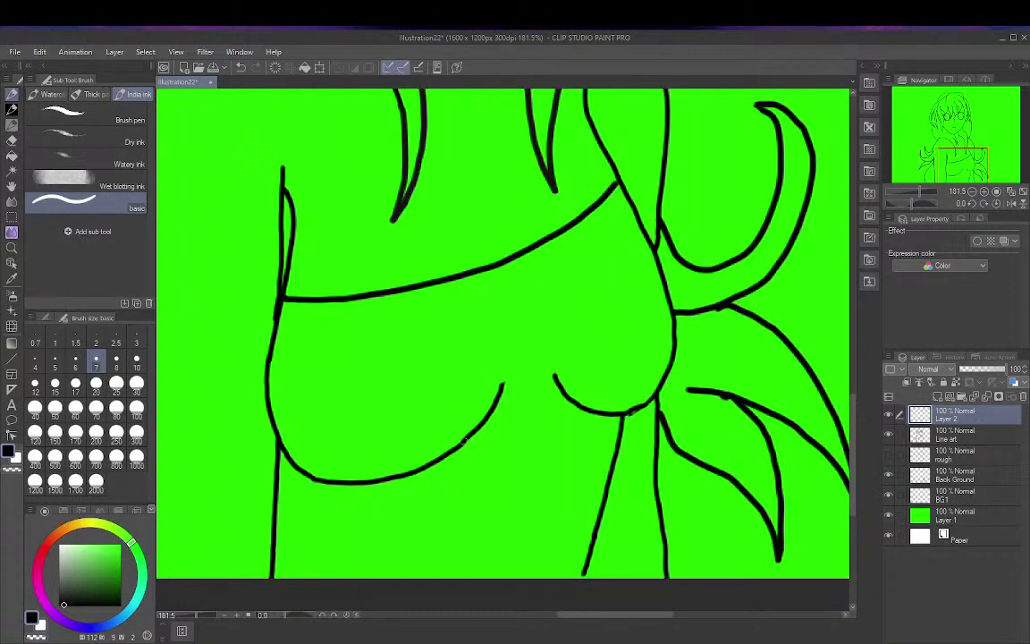
Step: Draw the garment's lower edge on Layer 2 between the two chest curves, bridging from the near curve's underside to the far curve's inner end
{"action": "left_click_drag", "start_coordinate": [463, 441], "coordinate": [562, 387]}
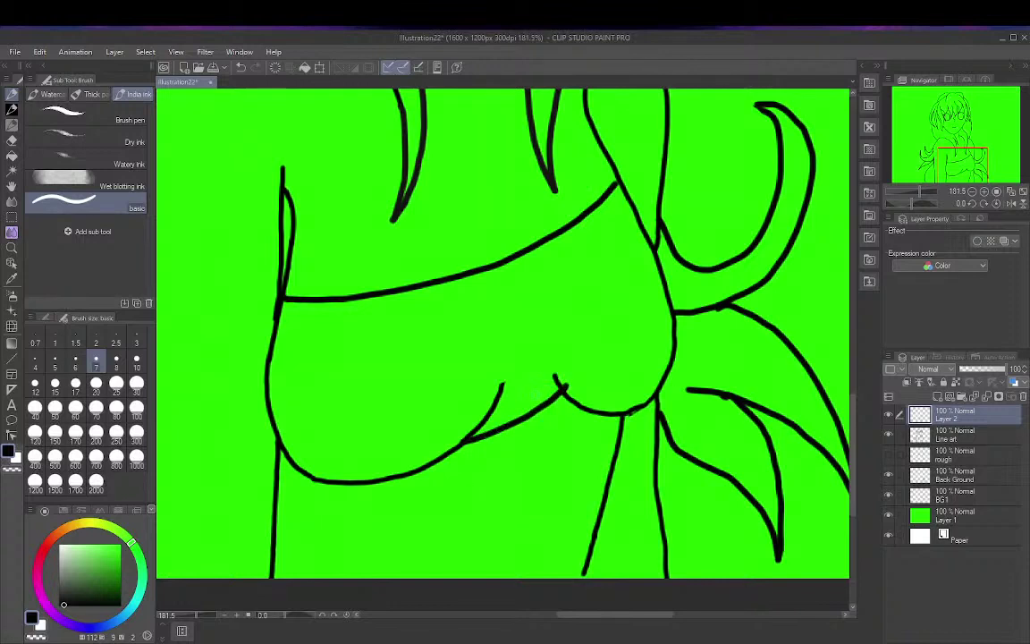
{"action": "key", "text": "ctrl+z"}
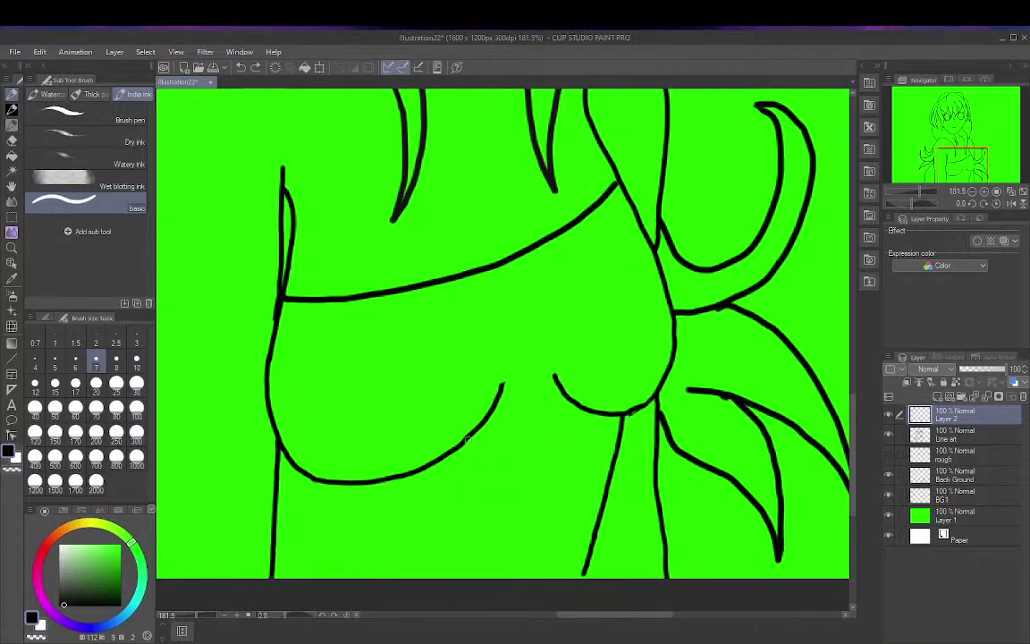
{"action": "left_click_drag", "start_coordinate": [462, 442], "coordinate": [561, 391]}
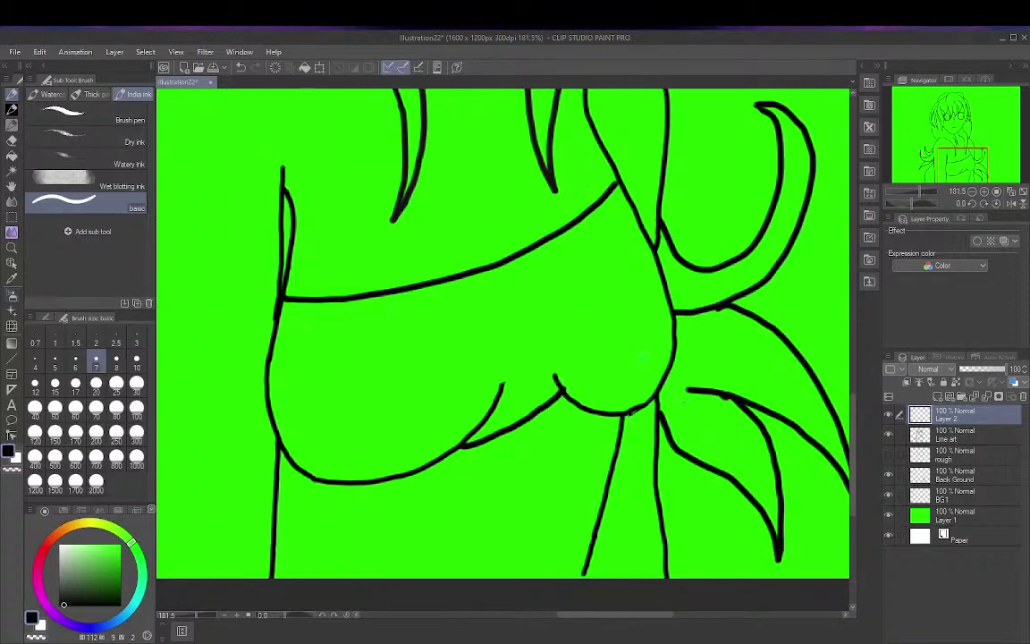
Step: Erase the rough overlapping stretch of the far chest curve's underside on the Line art layer with the Hard eraser at size 10
{"action": "scroll", "coordinate": [624, 407], "scroll_direction": "up", "scroll_amount": 5}
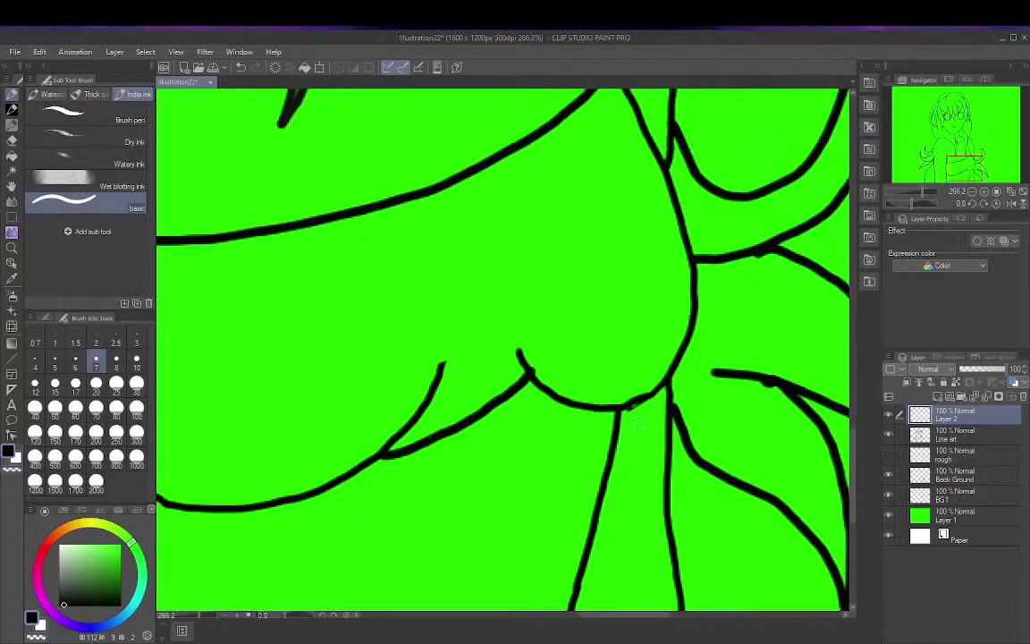
{"action": "scroll", "coordinate": [648, 421], "scroll_direction": "up", "scroll_amount": 2}
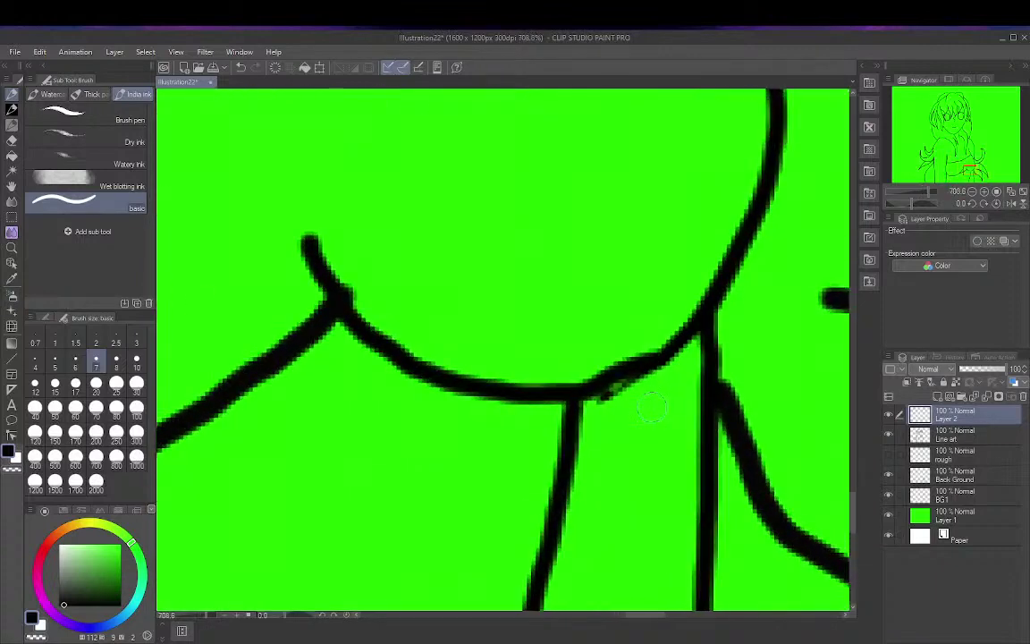
{"action": "left_click", "coordinate": [982, 435]}
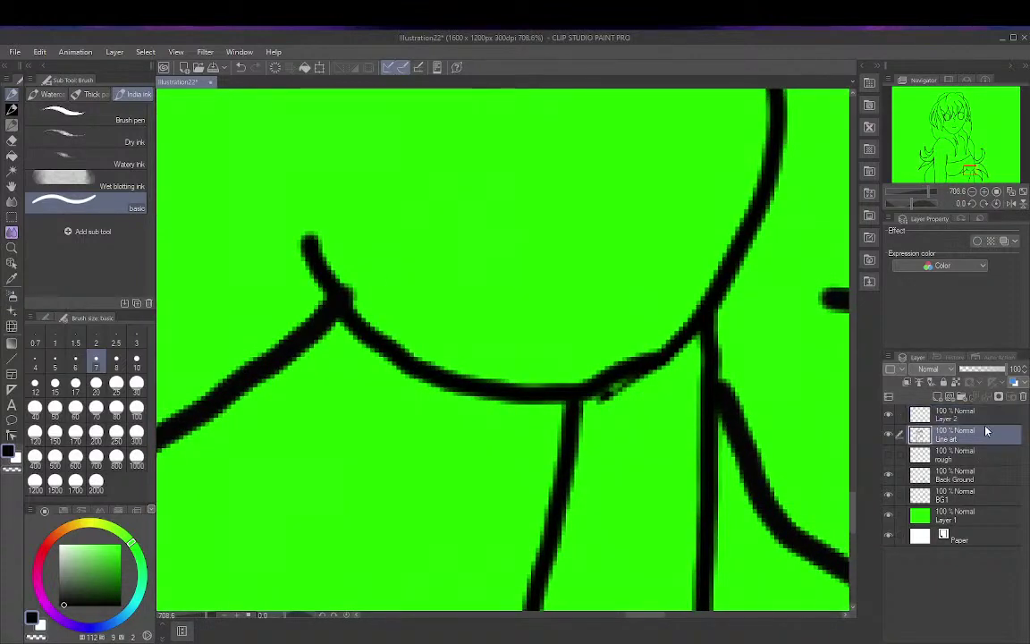
{"action": "left_click", "coordinate": [12, 140]}
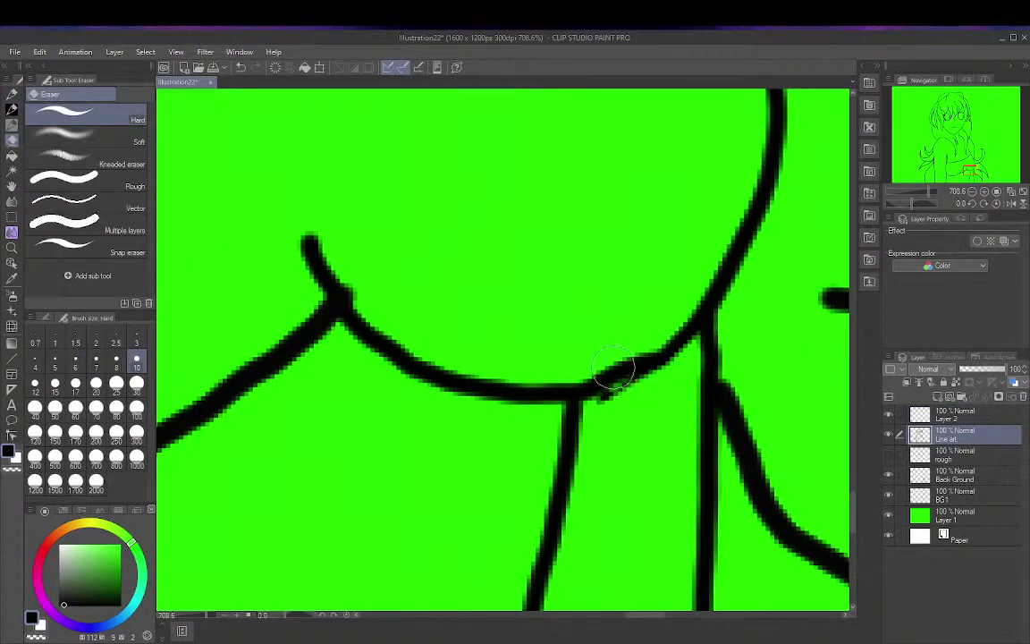
{"action": "left_click_drag", "start_coordinate": [611, 377], "coordinate": [671, 347]}
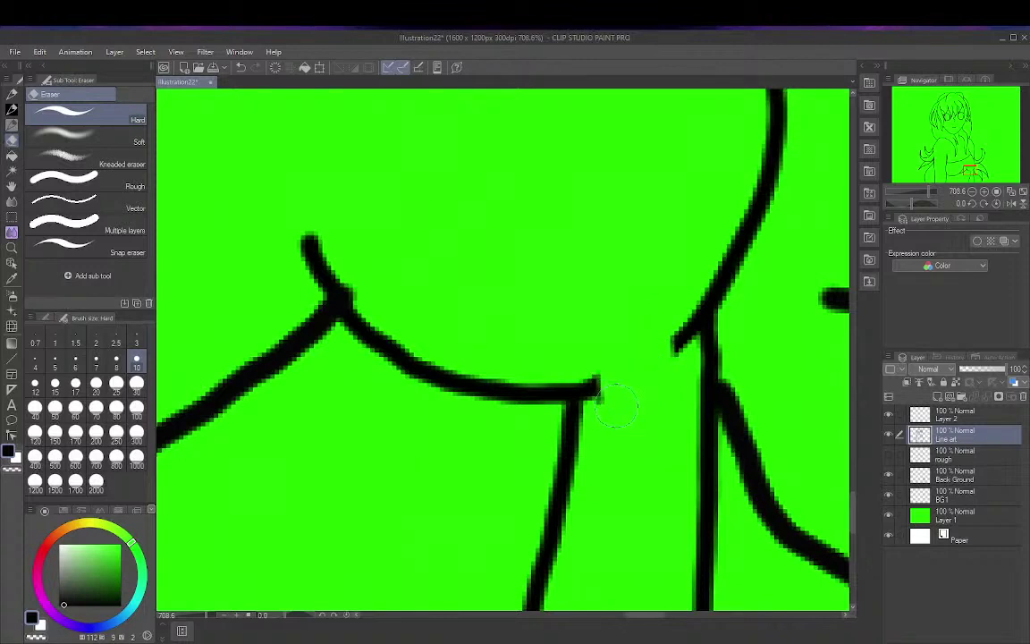
{"action": "left_click_drag", "start_coordinate": [612, 396], "coordinate": [592, 386]}
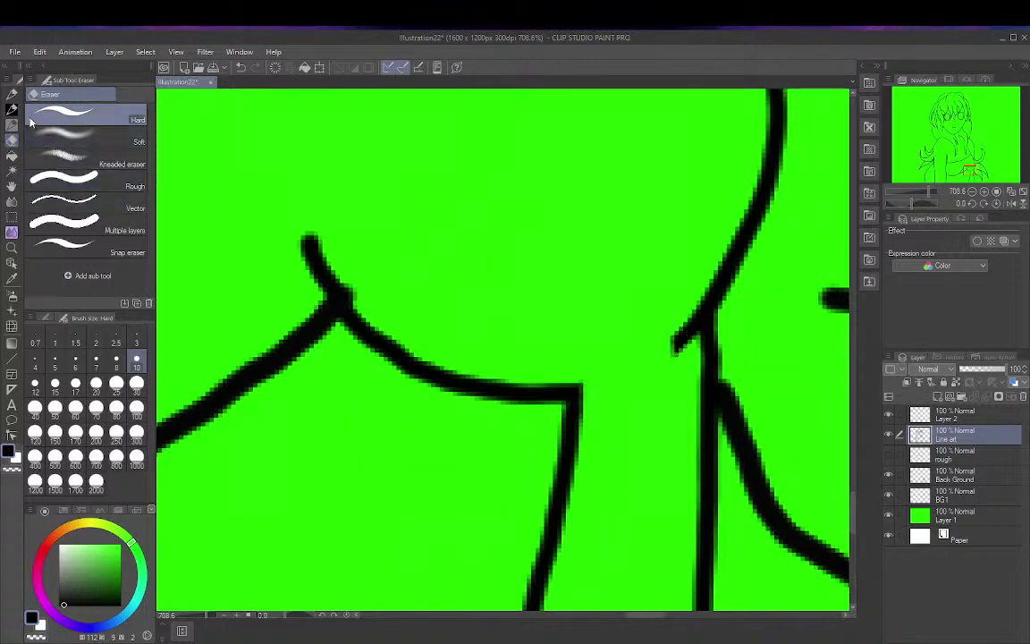
Step: Redraw the far chest curve's underside with the basic brush at size 7 and fill in the joint between torso line and hair lock
{"action": "left_click", "coordinate": [13, 94]}
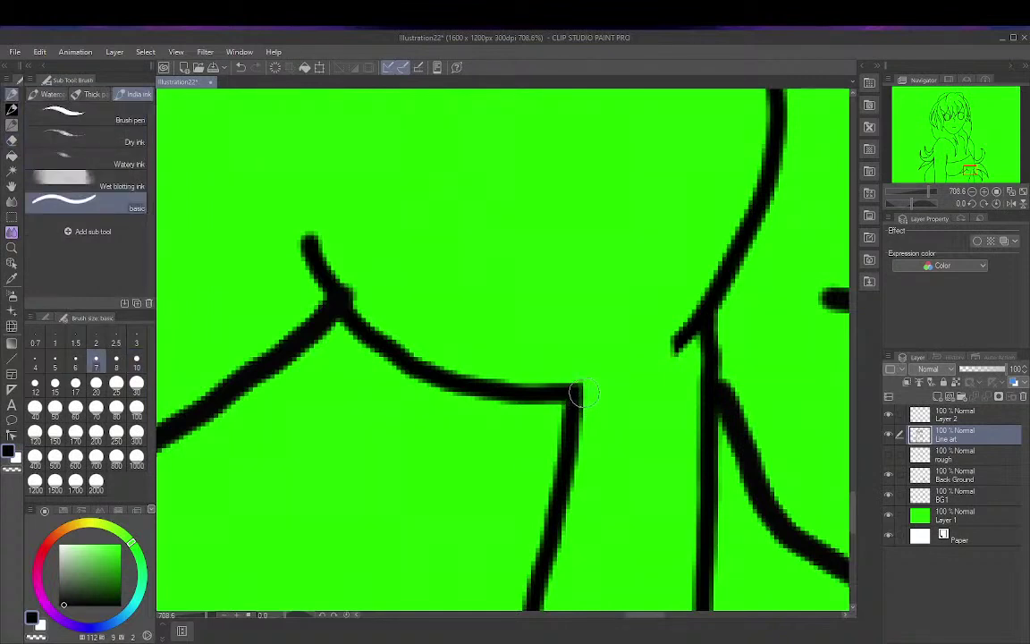
{"action": "mouse_move", "coordinate": [579, 395]}
{"action": "left_mouse_down"}
{"action": "mouse_move", "coordinate": [637, 373]}
{"action": "mouse_move", "coordinate": [691, 318]}
{"action": "left_mouse_up"}
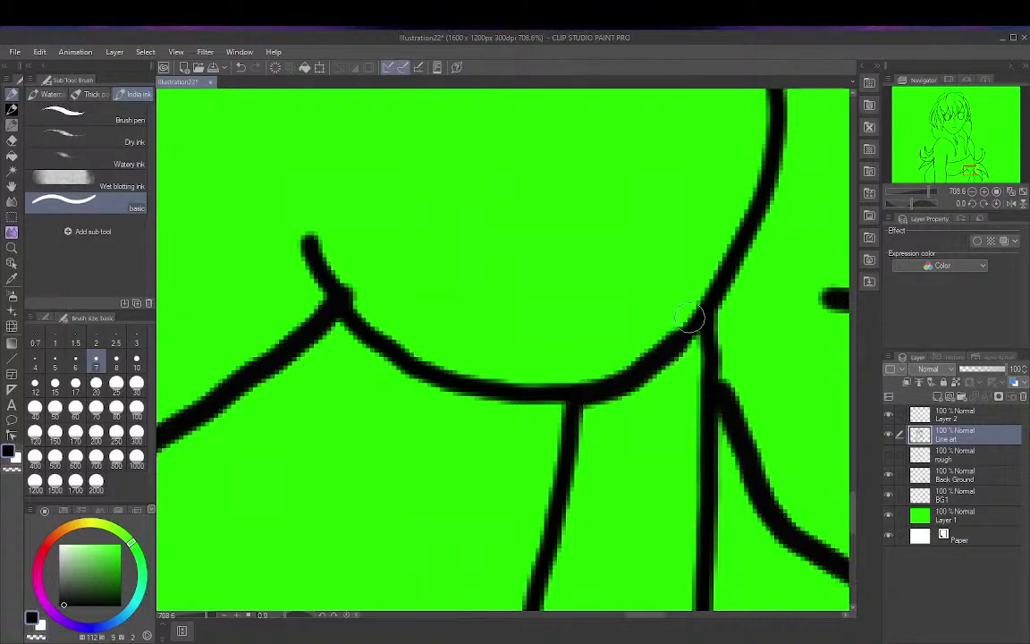
{"action": "key", "text": "ctrl+z"}
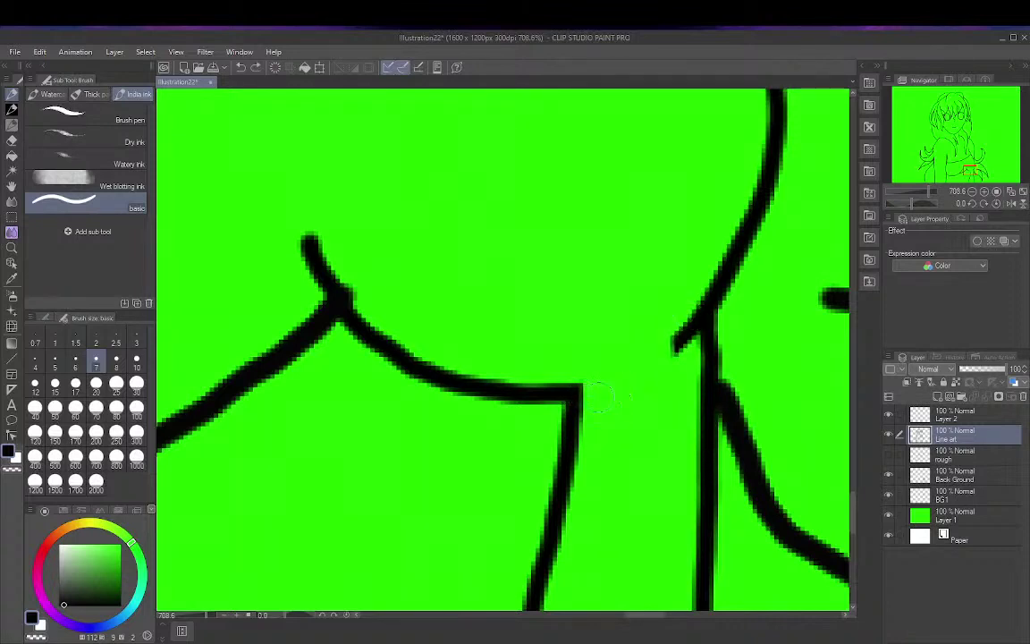
{"action": "mouse_move", "coordinate": [575, 396]}
{"action": "left_mouse_down"}
{"action": "mouse_move", "coordinate": [674, 345]}
{"action": "mouse_move", "coordinate": [692, 309]}
{"action": "left_mouse_up"}
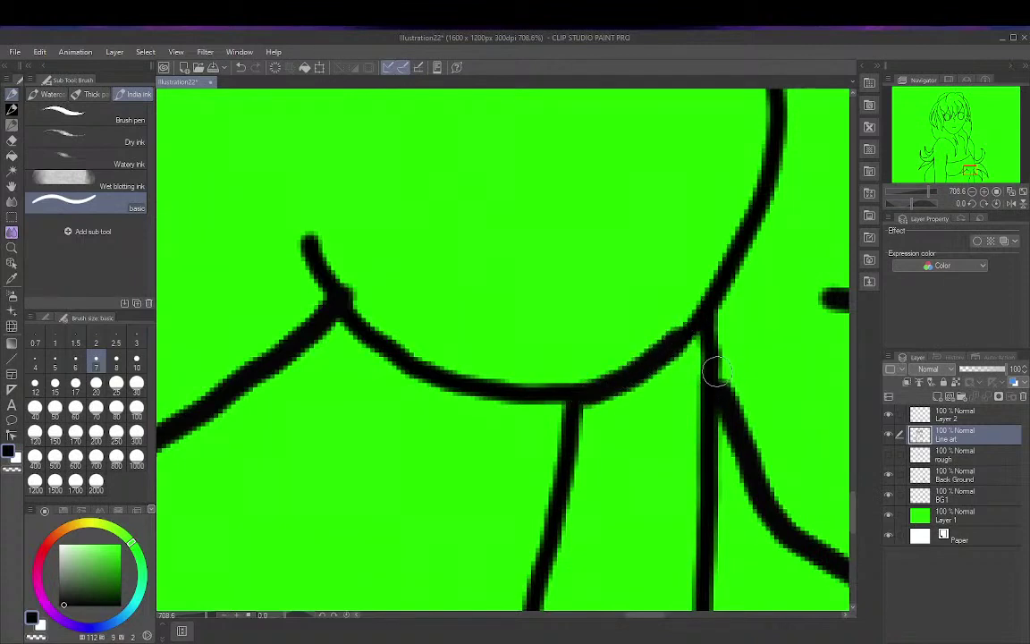
{"action": "left_click_drag", "start_coordinate": [712, 368], "coordinate": [723, 407]}
Step: Close the gap in the bang strand beside the near eye and fill in the upper inner corner of that eye's outline
{"action": "scroll", "coordinate": [688, 259], "scroll_direction": "down", "scroll_amount": 4}
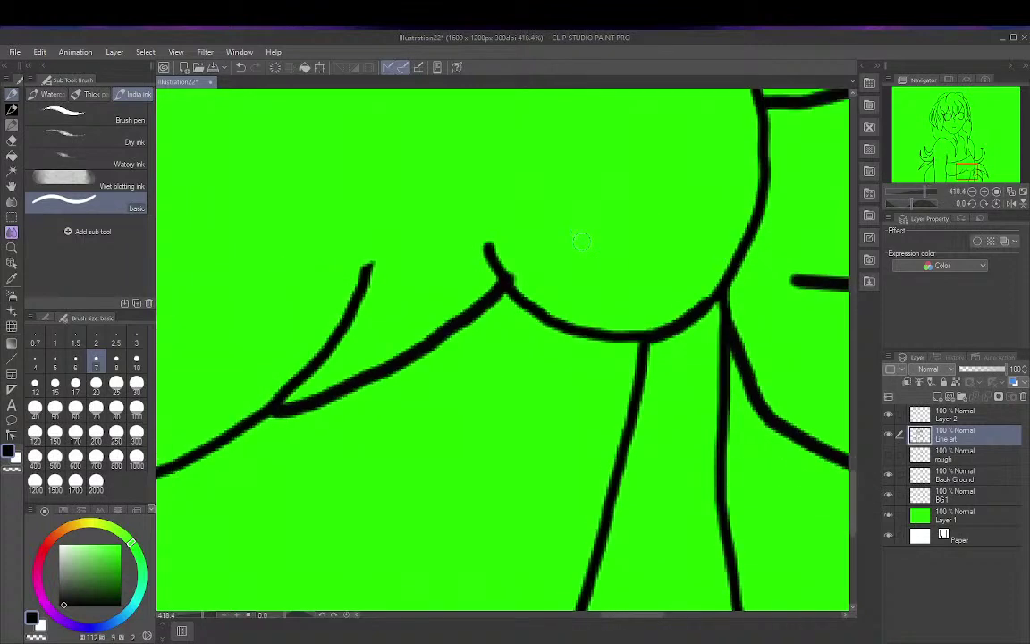
{"action": "scroll", "coordinate": [581, 243], "scroll_direction": "down", "scroll_amount": 3}
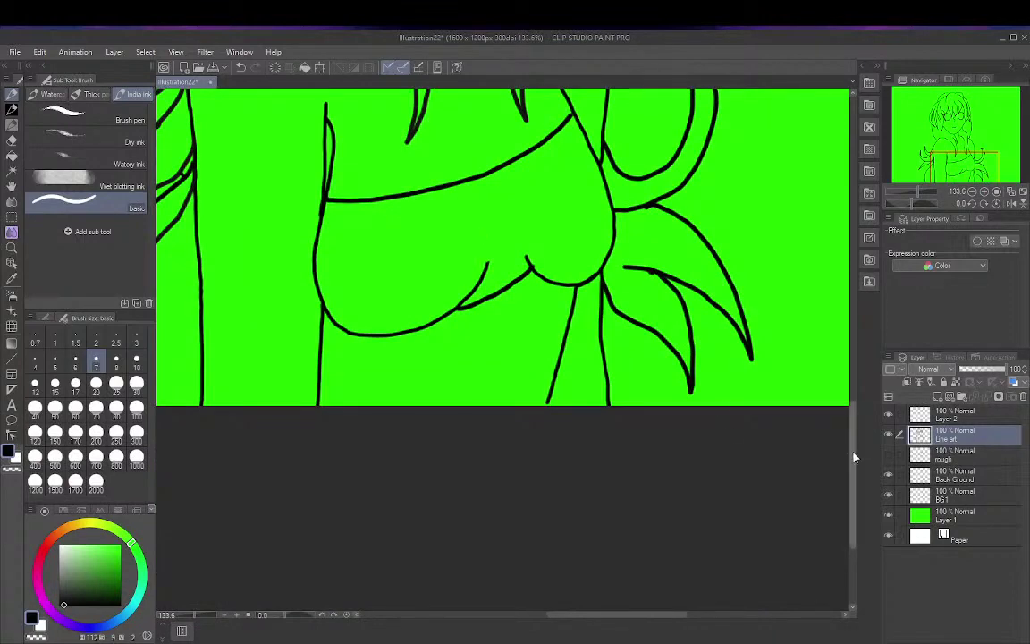
{"action": "left_click_drag", "start_coordinate": [852, 463], "coordinate": [853, 285]}
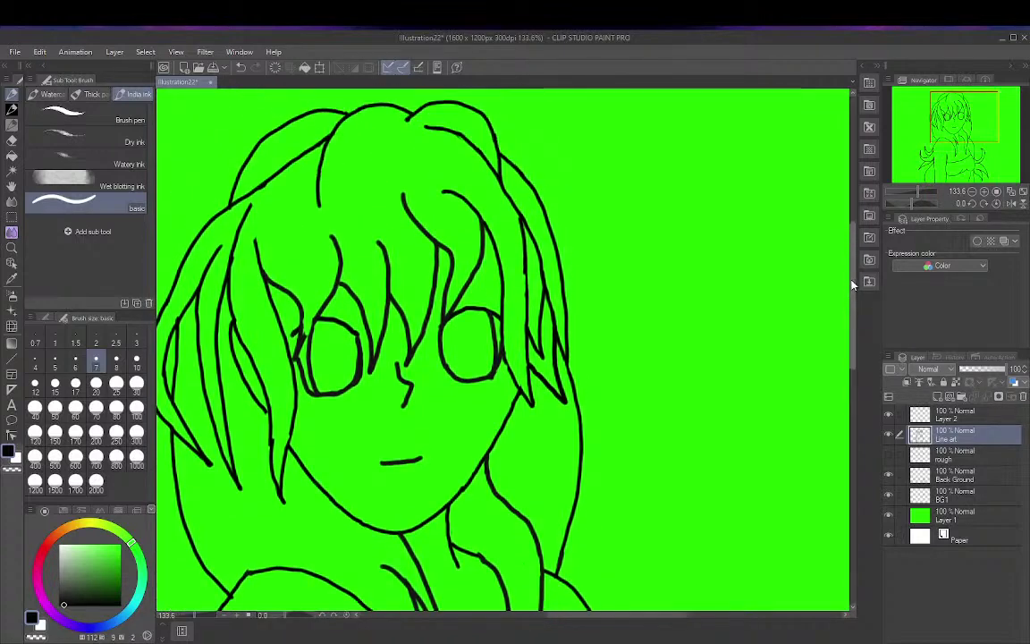
{"action": "scroll", "coordinate": [269, 306], "scroll_direction": "up", "scroll_amount": 4}
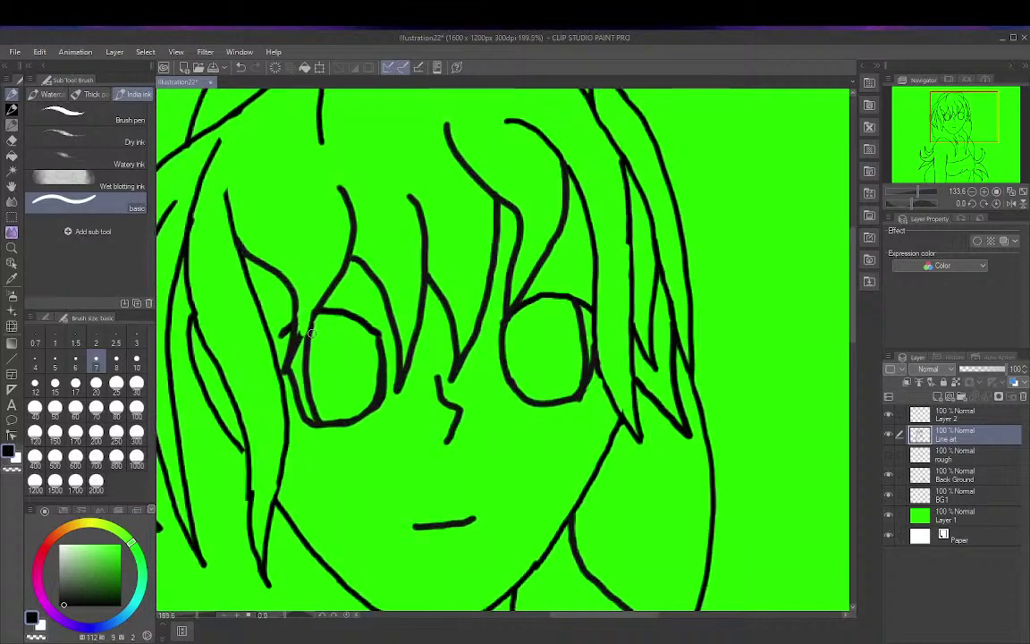
{"action": "scroll", "coordinate": [301, 335], "scroll_direction": "up", "scroll_amount": 3}
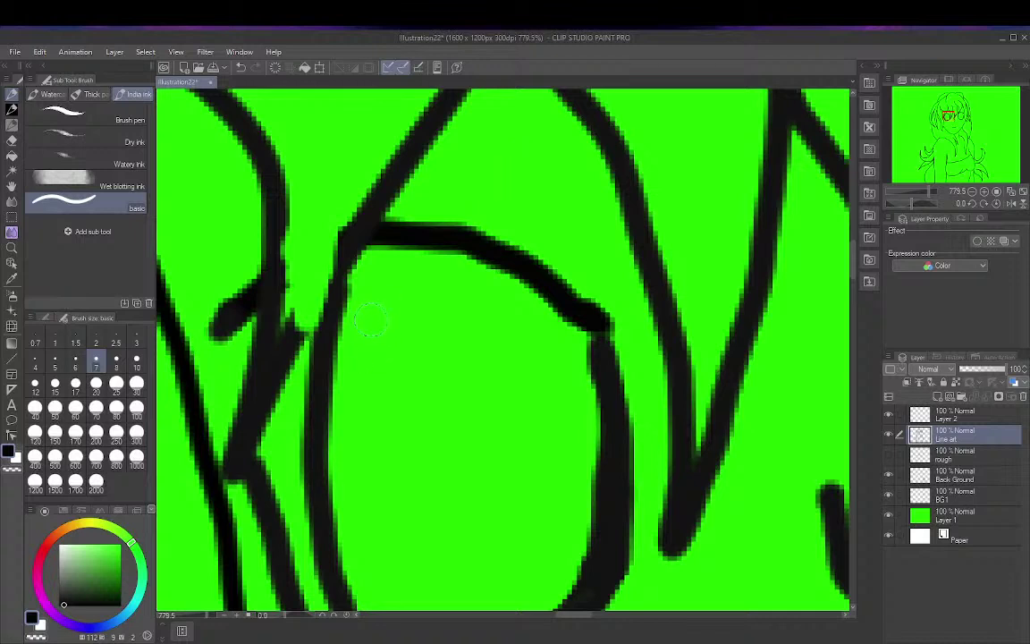
{"action": "mouse_move", "coordinate": [317, 380]}
{"action": "left_mouse_down"}
{"action": "mouse_move", "coordinate": [315, 340]}
{"action": "mouse_move", "coordinate": [290, 309]}
{"action": "mouse_move", "coordinate": [286, 329]}
{"action": "mouse_move", "coordinate": [335, 239]}
{"action": "mouse_move", "coordinate": [352, 260]}
{"action": "mouse_move", "coordinate": [340, 237]}
{"action": "left_mouse_up"}
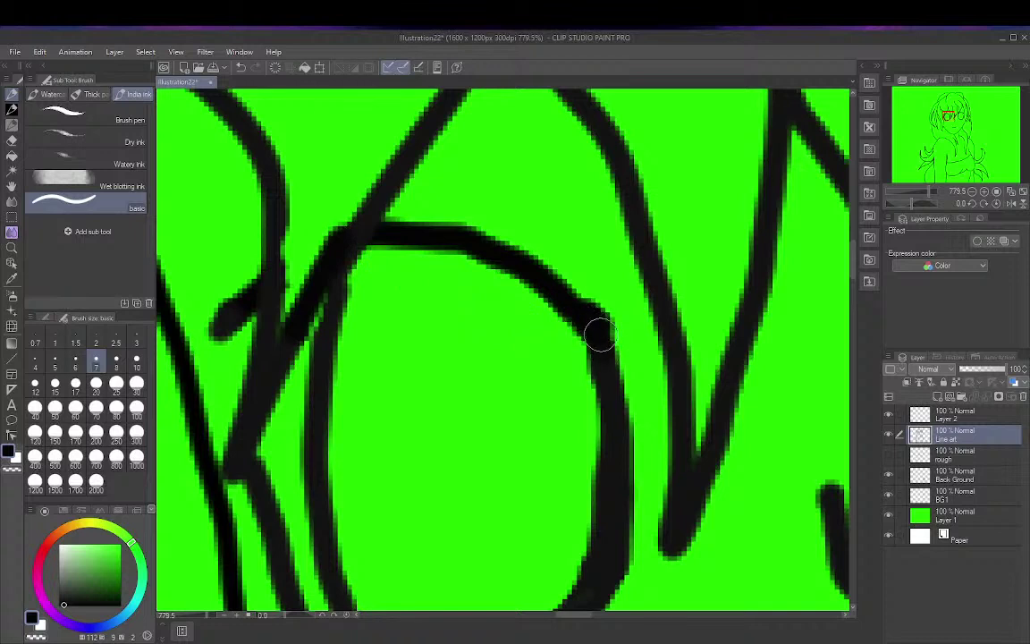
{"action": "left_click_drag", "start_coordinate": [599, 334], "coordinate": [541, 294]}
{"action": "left_click_drag", "start_coordinate": [474, 255], "coordinate": [529, 265]}
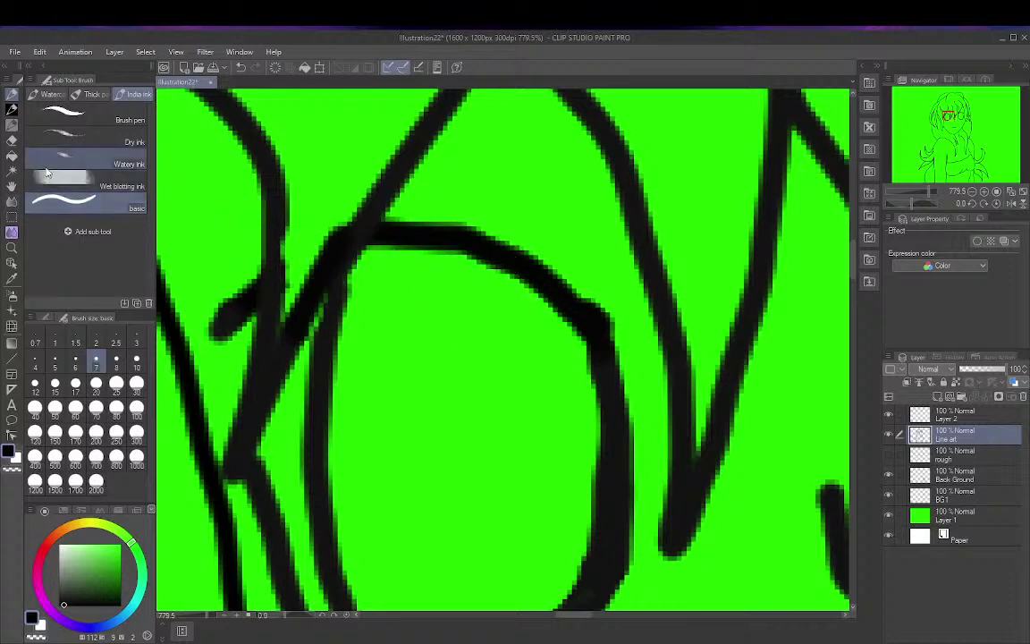
Step: Smooth the near eye's inner outline and upper corner with the Hard eraser at size 10, and save the illustration
{"action": "left_click", "coordinate": [11, 140]}
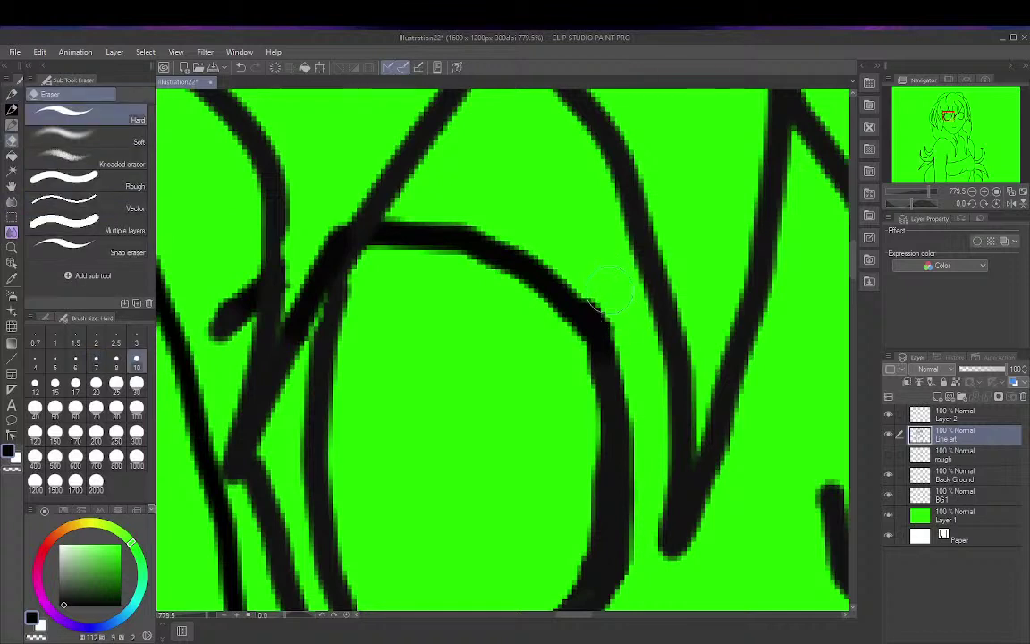
{"action": "mouse_move", "coordinate": [617, 421]}
{"action": "left_mouse_down"}
{"action": "mouse_move", "coordinate": [566, 563]}
{"action": "mouse_move", "coordinate": [585, 530]}
{"action": "mouse_move", "coordinate": [577, 392]}
{"action": "mouse_move", "coordinate": [591, 504]}
{"action": "mouse_move", "coordinate": [569, 555]}
{"action": "mouse_move", "coordinate": [549, 568]}
{"action": "mouse_move", "coordinate": [558, 577]}
{"action": "mouse_move", "coordinate": [567, 566]}
{"action": "mouse_move", "coordinate": [579, 523]}
{"action": "mouse_move", "coordinate": [560, 578]}
{"action": "mouse_move", "coordinate": [584, 524]}
{"action": "mouse_move", "coordinate": [567, 569]}
{"action": "mouse_move", "coordinate": [587, 544]}
{"action": "mouse_move", "coordinate": [587, 422]}
{"action": "mouse_move", "coordinate": [573, 360]}
{"action": "mouse_move", "coordinate": [578, 340]}
{"action": "mouse_move", "coordinate": [598, 354]}
{"action": "mouse_move", "coordinate": [597, 272]}
{"action": "mouse_move", "coordinate": [616, 321]}
{"action": "mouse_move", "coordinate": [596, 291]}
{"action": "mouse_move", "coordinate": [624, 339]}
{"action": "mouse_move", "coordinate": [613, 297]}
{"action": "left_mouse_up"}
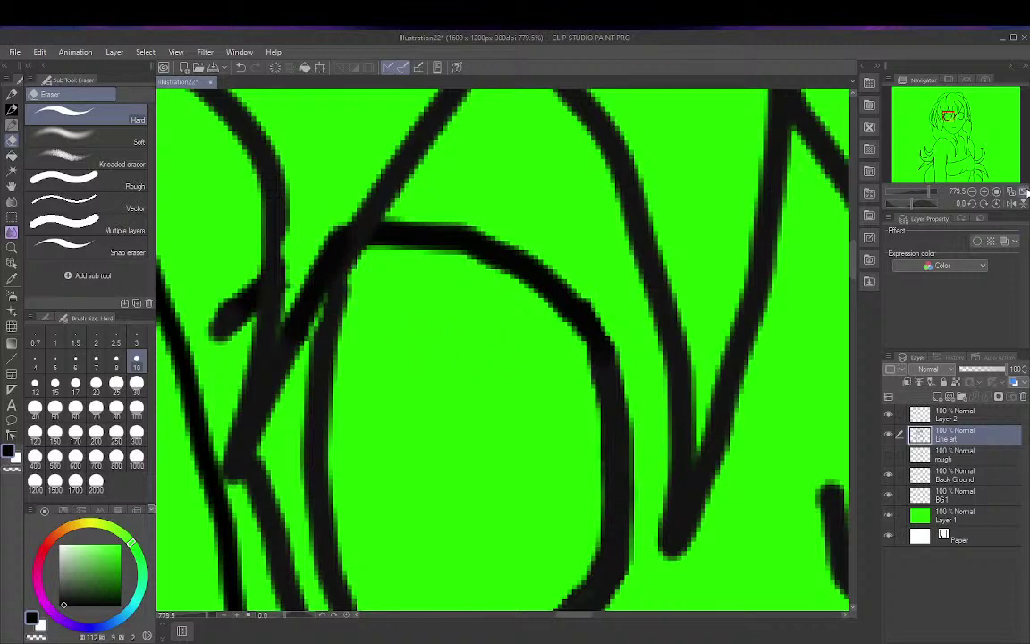
{"action": "key", "text": "ctrl+0"}
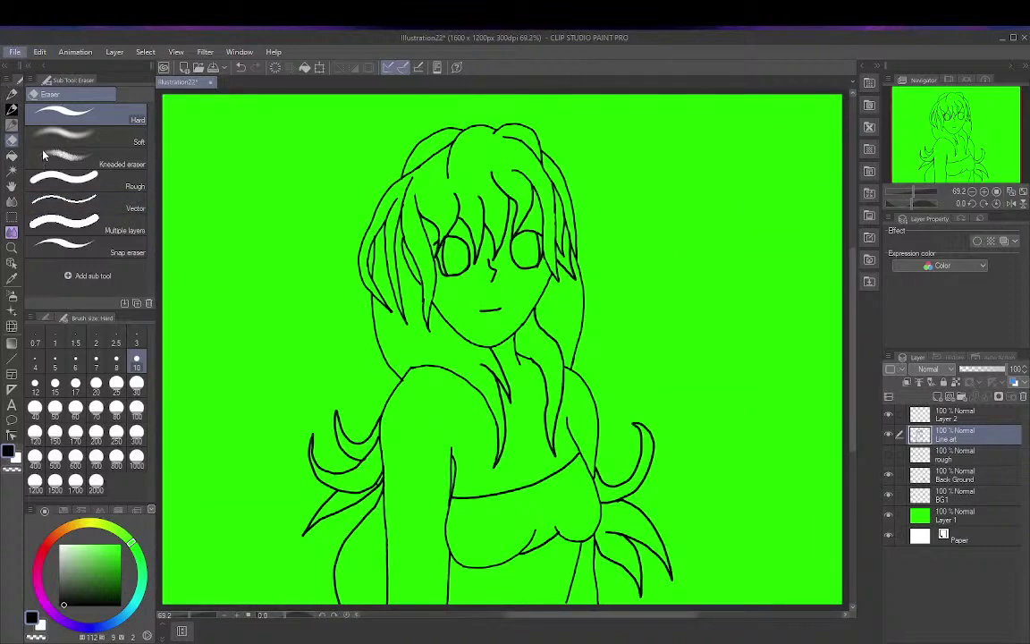
{"action": "key", "text": "ctrl+s"}
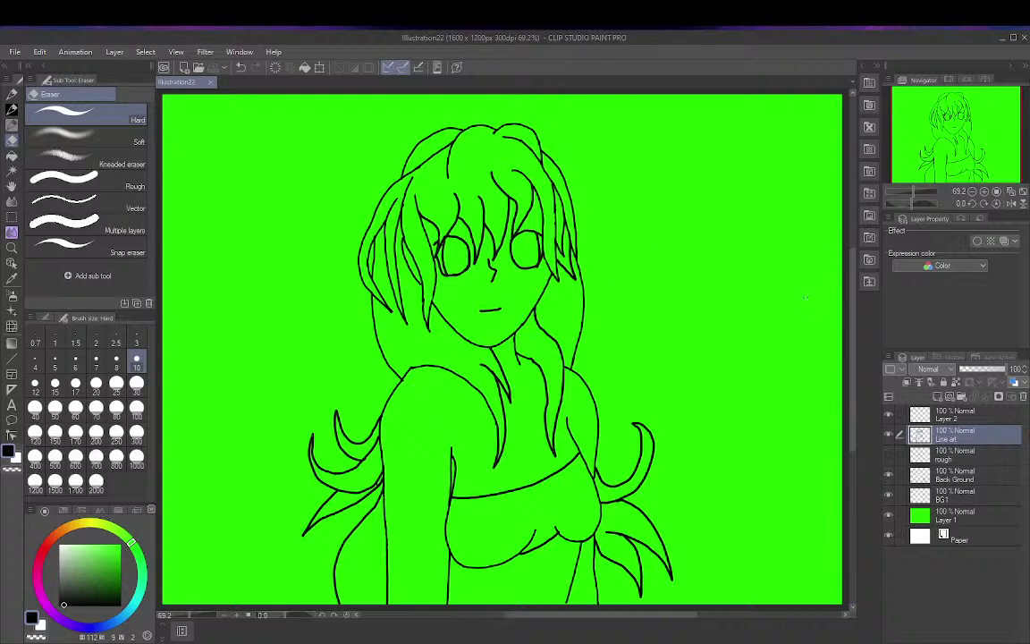
Step: Add layers named BASE COLRS and MULT above Back Ground, set MULT to Multiply blending, and save the illustration
{"action": "left_click", "coordinate": [980, 479]}
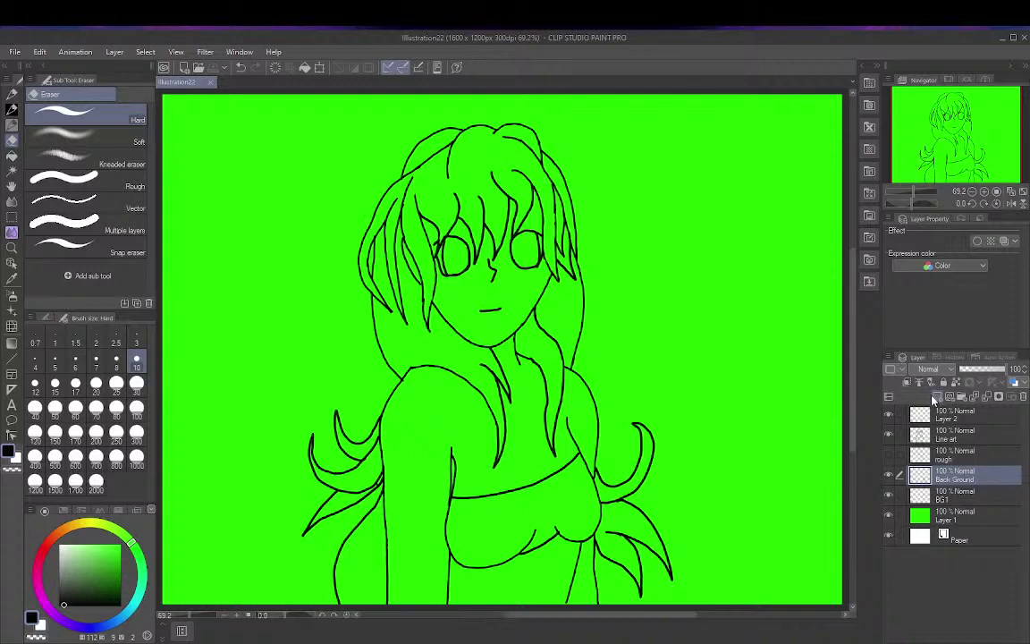
{"action": "left_click", "coordinate": [938, 398]}
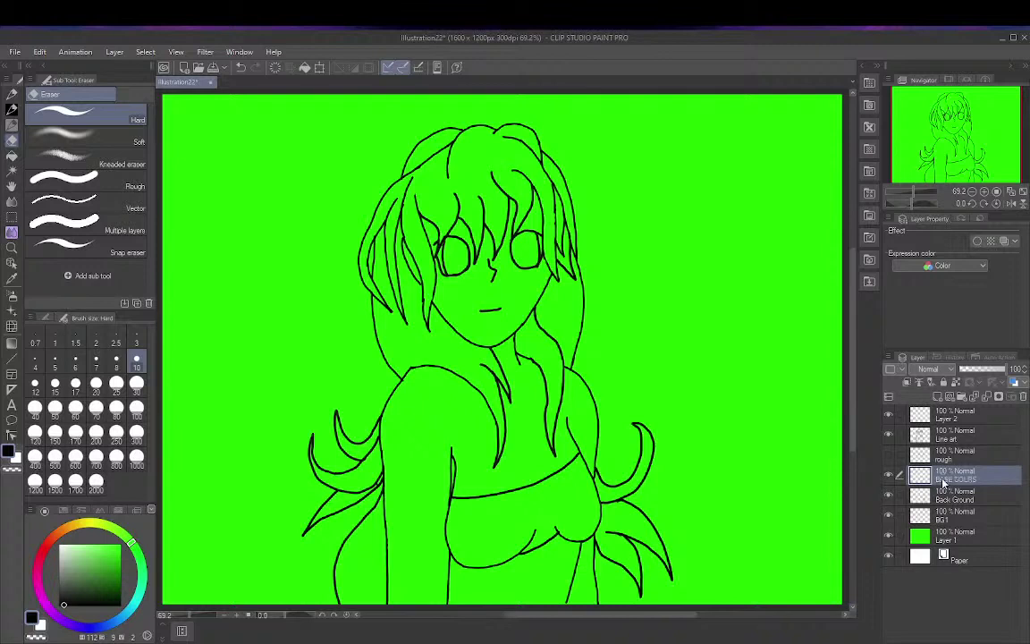
{"action": "left_click", "coordinate": [941, 398]}
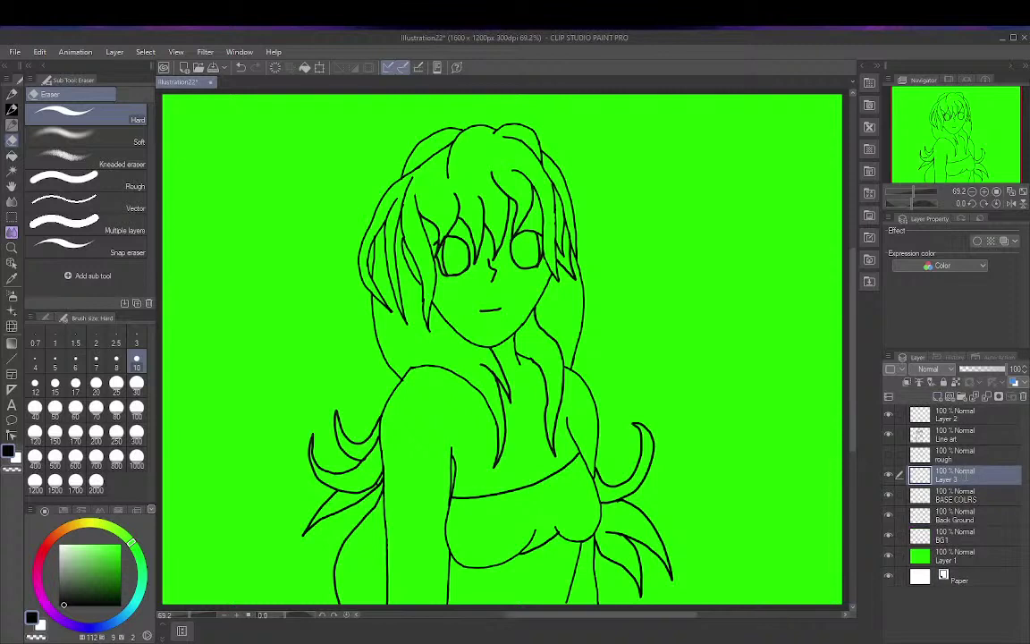
{"action": "type", "text": "MULT"}
{"action": "key", "text": "Return"}
{"action": "left_click", "coordinate": [930, 368]}
{"action": "left_click", "coordinate": [935, 402]}
{"action": "key", "text": "ctrl+s"}
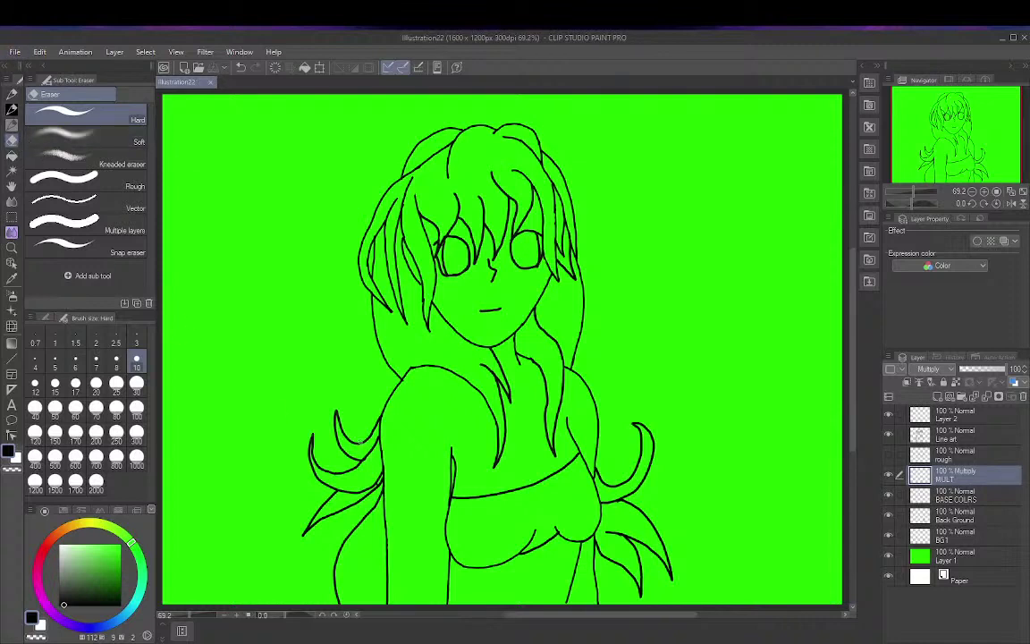
Step: Erase the uneven joint in the hair strand beside the near cheek on the Line art layer, and trim the blunt tips of two neighbouring strands
{"action": "scroll", "coordinate": [358, 434], "scroll_direction": "up", "scroll_amount": 1}
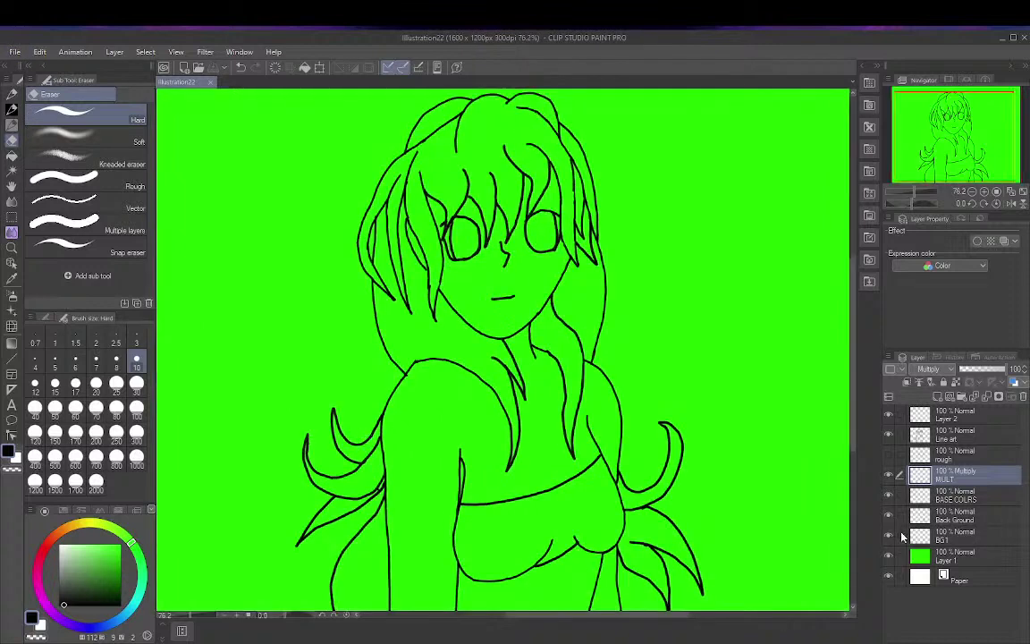
{"action": "left_click", "coordinate": [955, 497]}
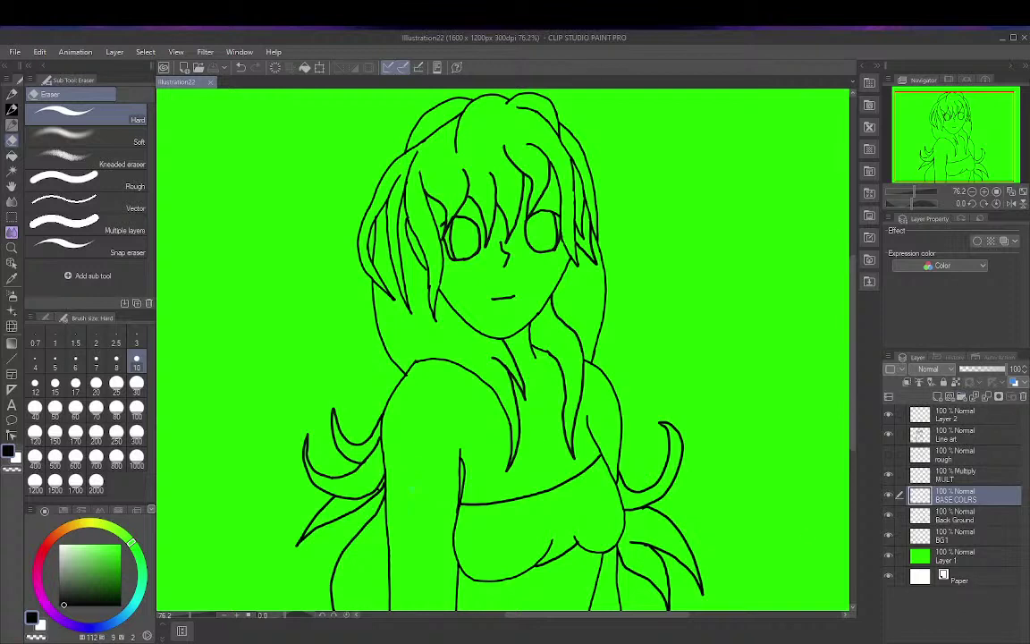
{"action": "left_click", "coordinate": [982, 436]}
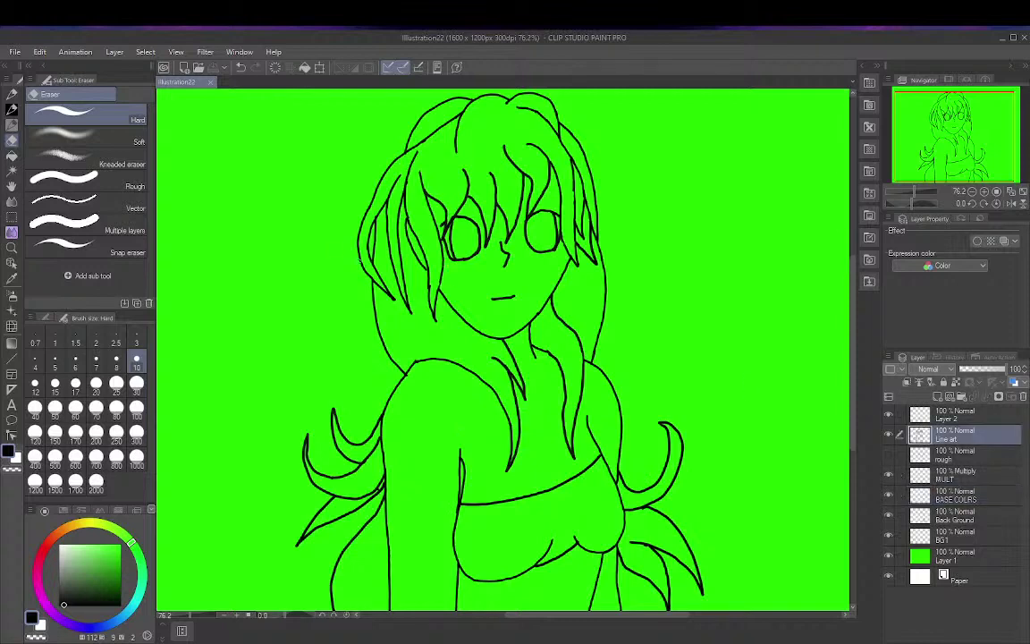
{"action": "scroll", "coordinate": [410, 302], "scroll_direction": "up", "scroll_amount": 6}
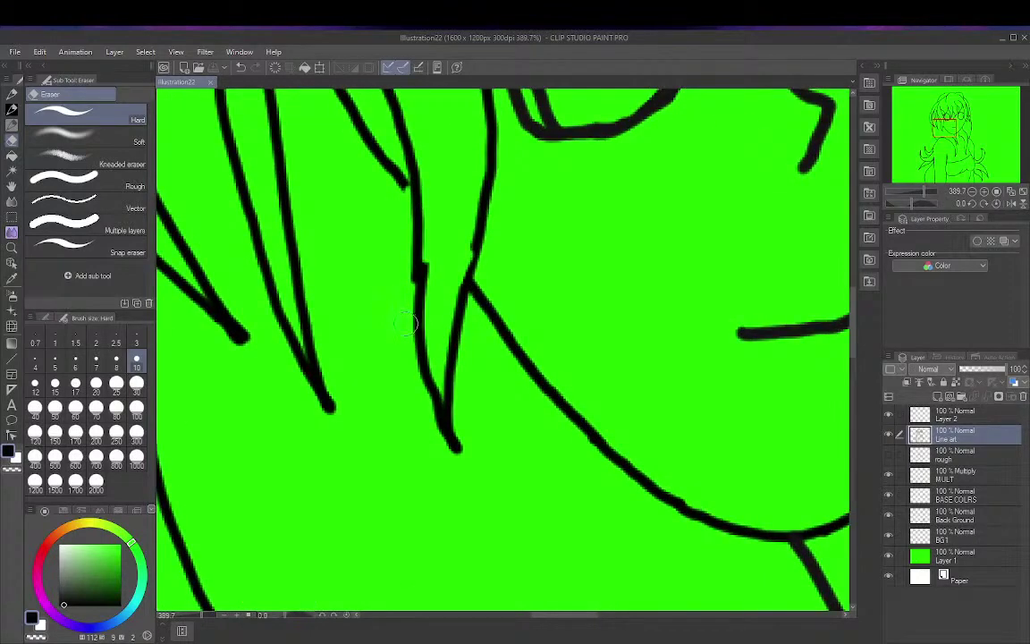
{"action": "scroll", "coordinate": [395, 330], "scroll_direction": "up", "scroll_amount": 2}
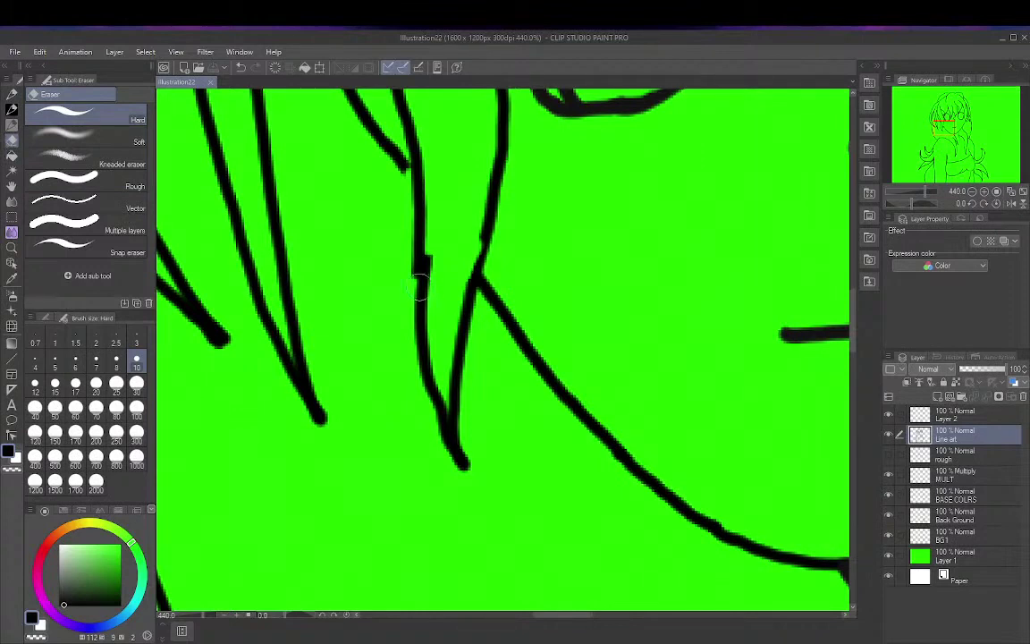
{"action": "left_click_drag", "start_coordinate": [420, 268], "coordinate": [420, 263]}
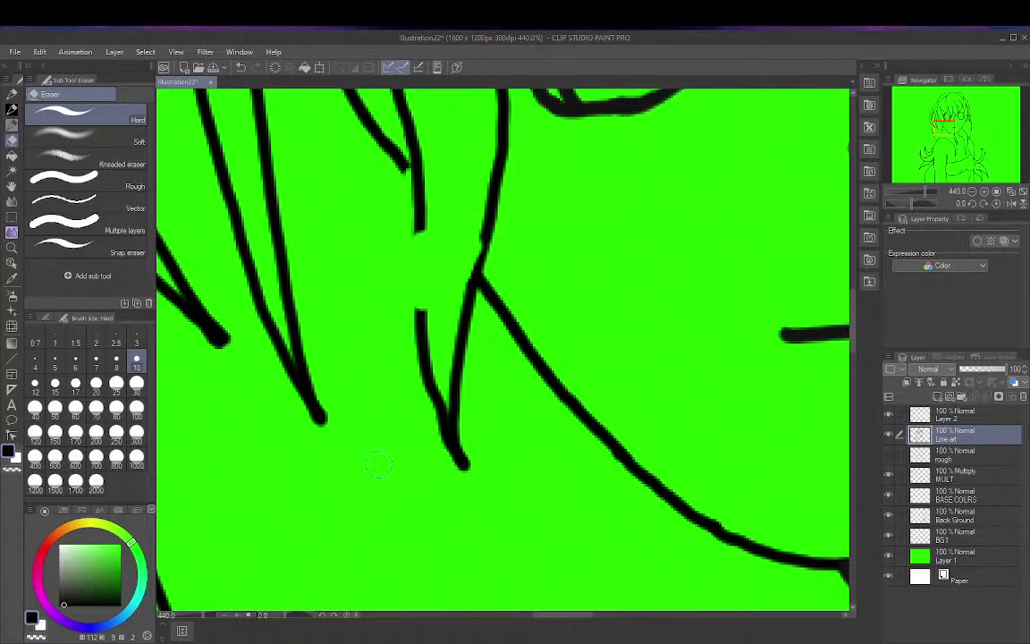
{"action": "left_click_drag", "start_coordinate": [319, 419], "coordinate": [327, 404]}
{"action": "mouse_move", "coordinate": [216, 333]}
{"action": "left_mouse_down"}
{"action": "mouse_move", "coordinate": [231, 332]}
{"action": "mouse_move", "coordinate": [215, 324]}
{"action": "left_mouse_up"}
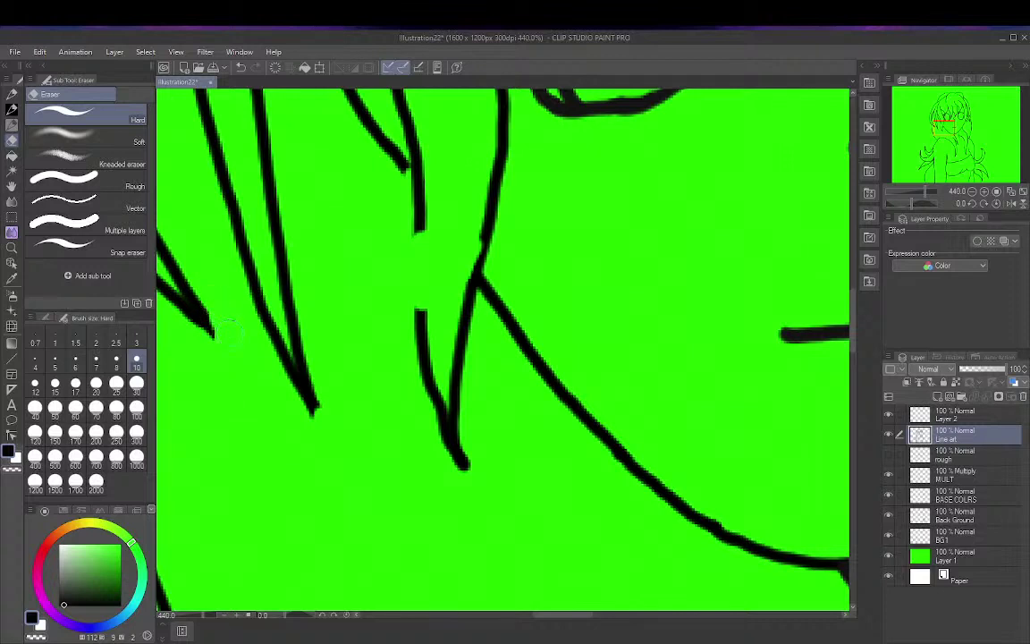
Step: Trim the tips of two side hair strands, and thicken the strand's edge above the jawline joint with the basic India ink brush at size 7
{"action": "left_click_drag", "start_coordinate": [228, 335], "coordinate": [190, 300]}
{"action": "left_click_drag", "start_coordinate": [475, 432], "coordinate": [451, 430]}
{"action": "left_click", "coordinate": [12, 93]}
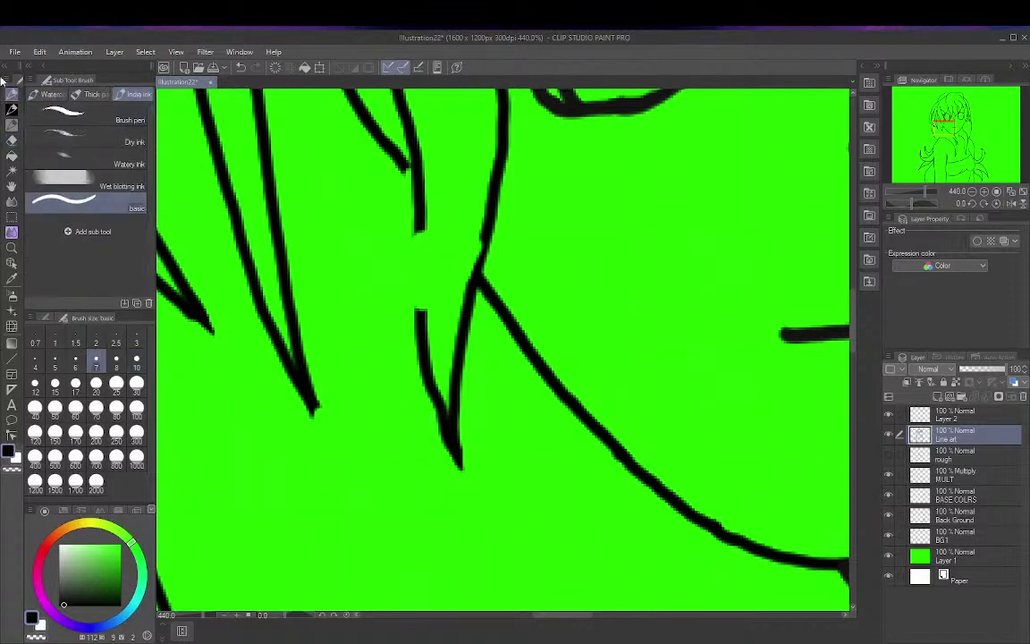
{"action": "key", "text": "ctrl+plus"}
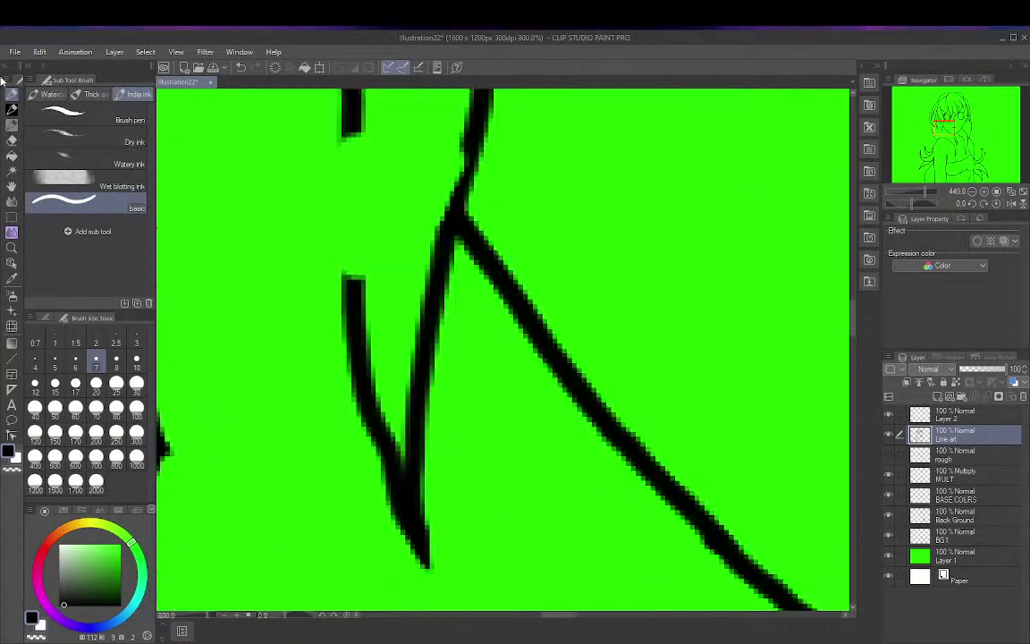
{"action": "left_click_drag", "start_coordinate": [511, 273], "coordinate": [544, 471]}
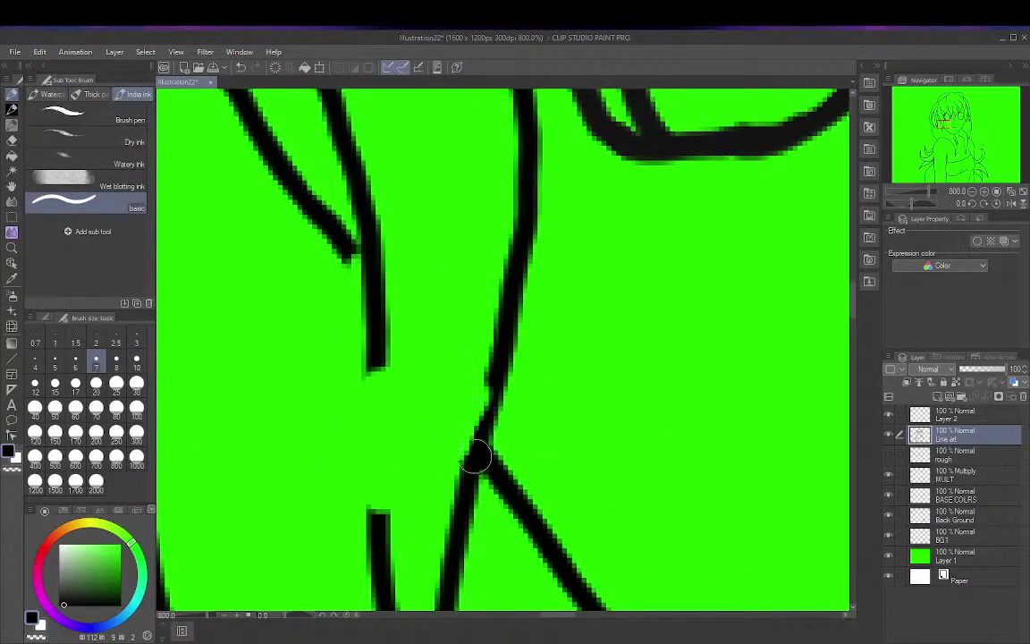
{"action": "left_click_drag", "start_coordinate": [478, 441], "coordinate": [499, 357]}
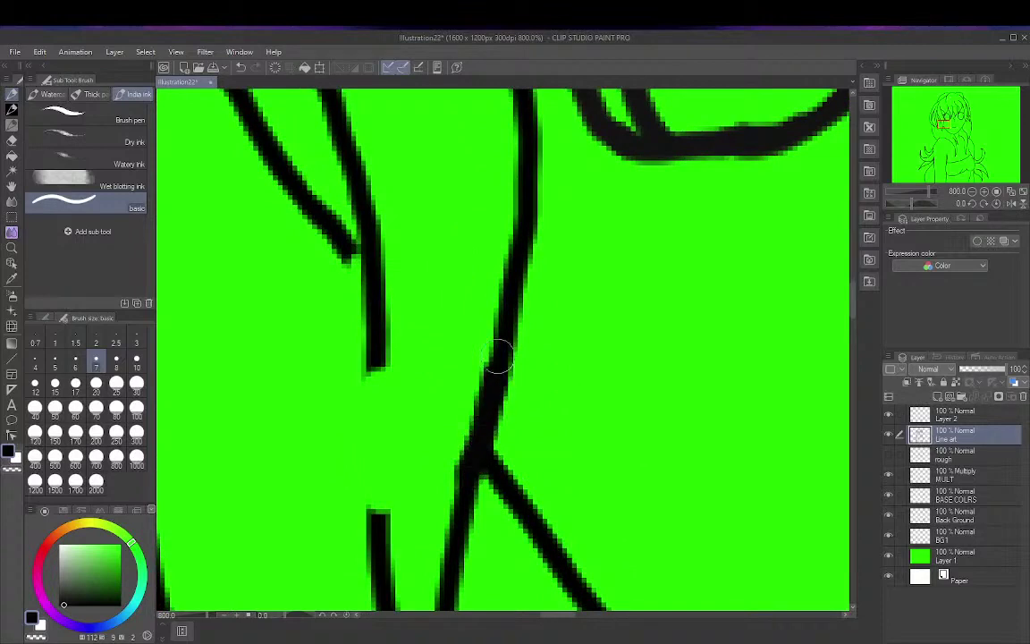
{"action": "key", "text": "ctrl+z"}
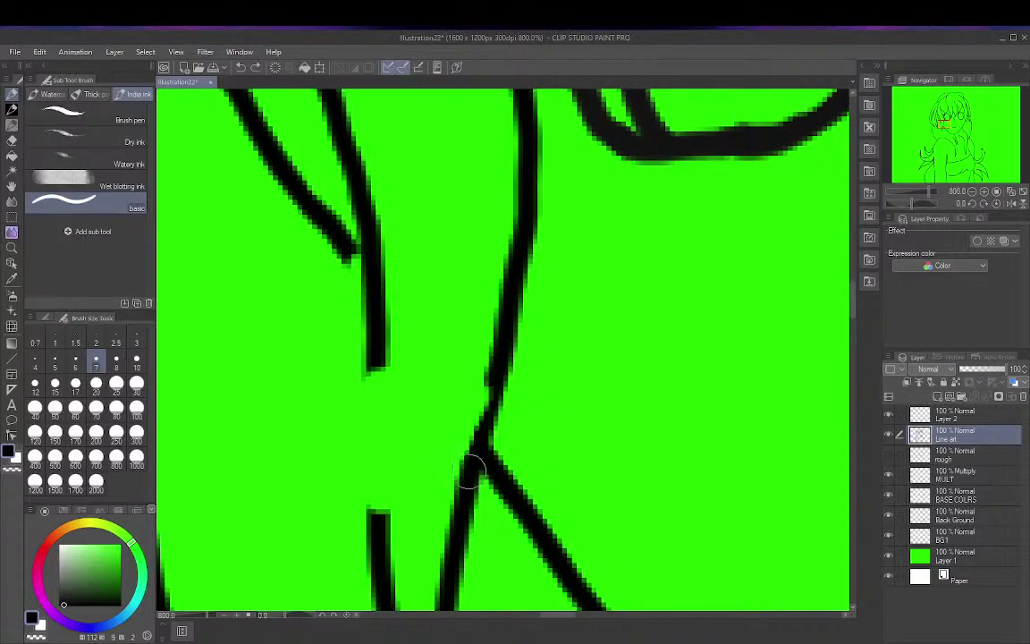
{"action": "left_click_drag", "start_coordinate": [471, 461], "coordinate": [499, 354]}
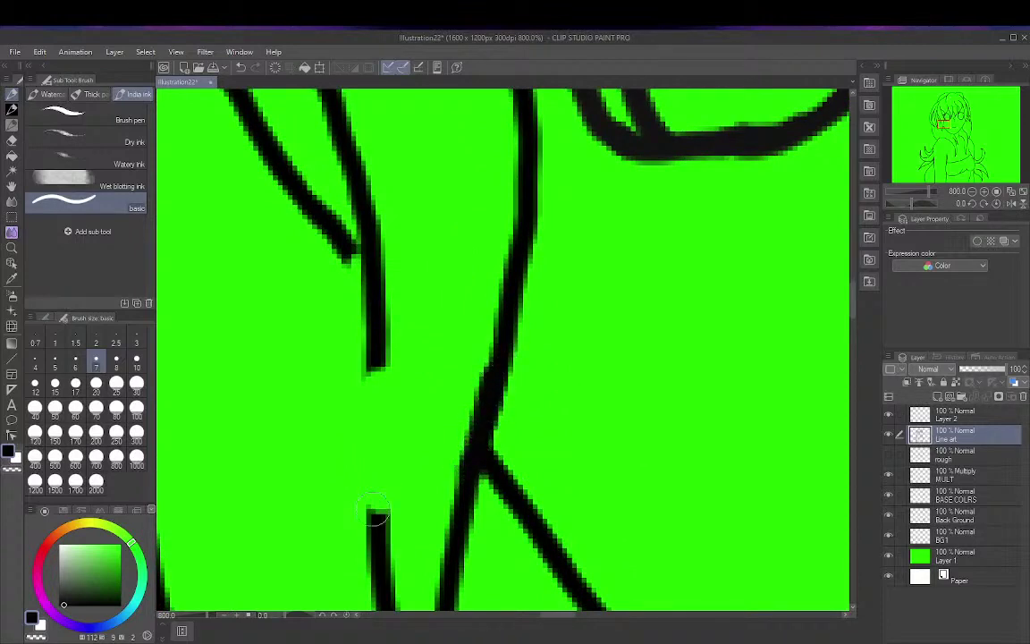
Step: Redraw the missing section of the hair strand beside the near cheek, and extend the short inner strand line to meet it
{"action": "mouse_move", "coordinate": [377, 530]}
{"action": "left_mouse_down"}
{"action": "mouse_move", "coordinate": [366, 440]}
{"action": "mouse_move", "coordinate": [376, 333]}
{"action": "left_mouse_up"}
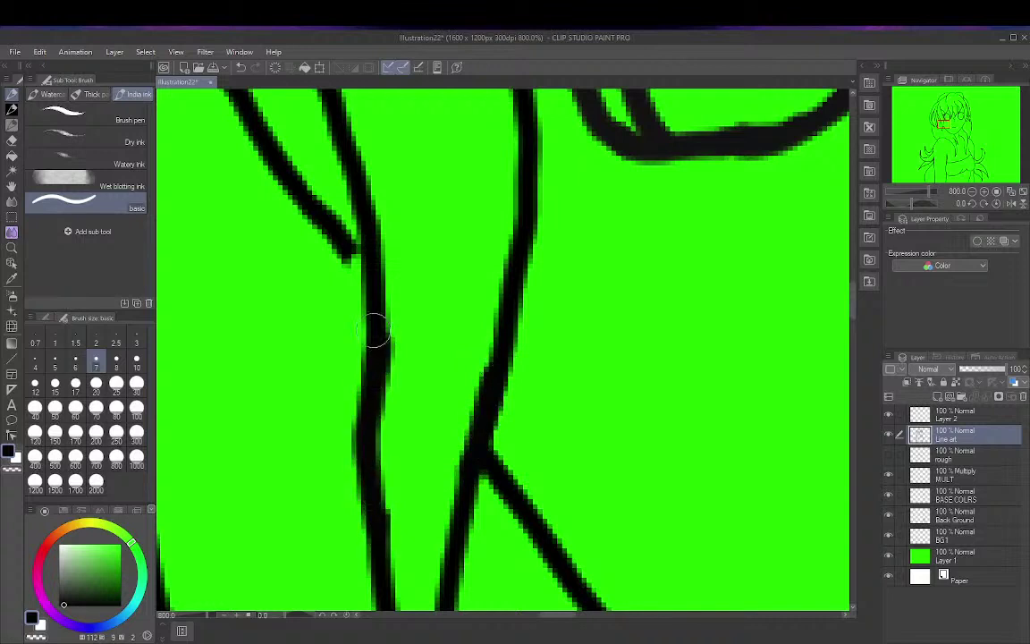
{"action": "key", "text": "ctrl+z"}
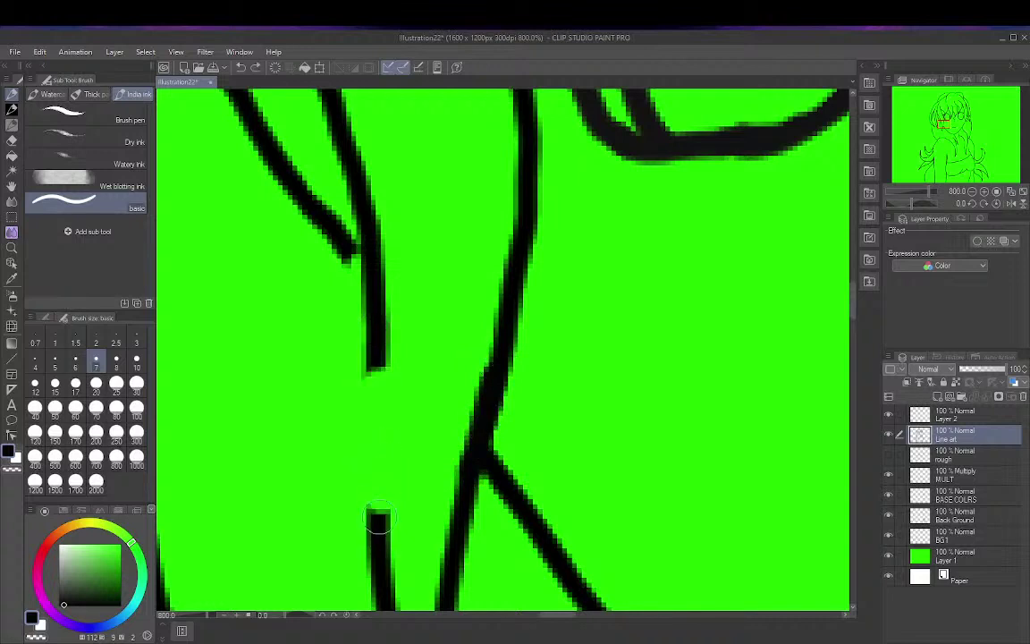
{"action": "left_click_drag", "start_coordinate": [379, 526], "coordinate": [363, 345]}
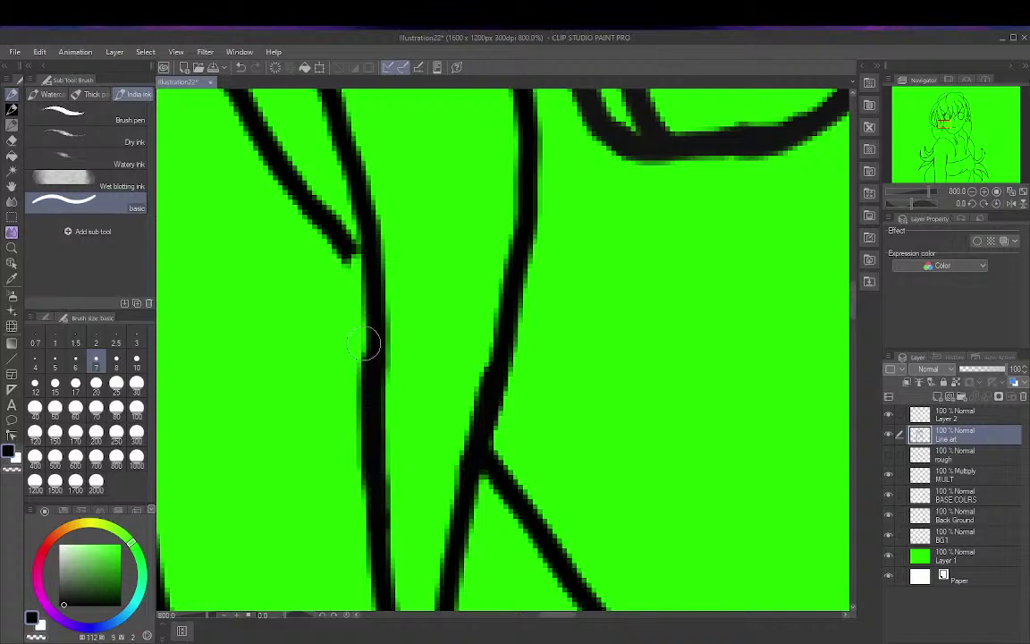
{"action": "left_click_drag", "start_coordinate": [349, 242], "coordinate": [375, 259]}
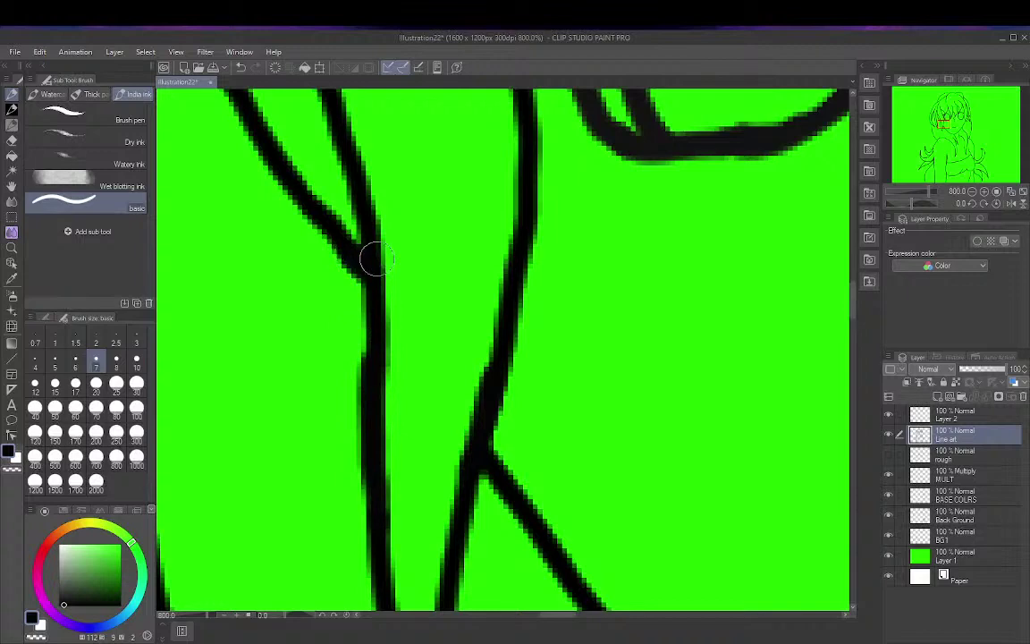
Step: Erase the protruding nubs at the joints of the near-side hair strands with the Hard eraser at size 10
{"action": "scroll", "coordinate": [376, 260], "scroll_direction": "down", "scroll_amount": 4}
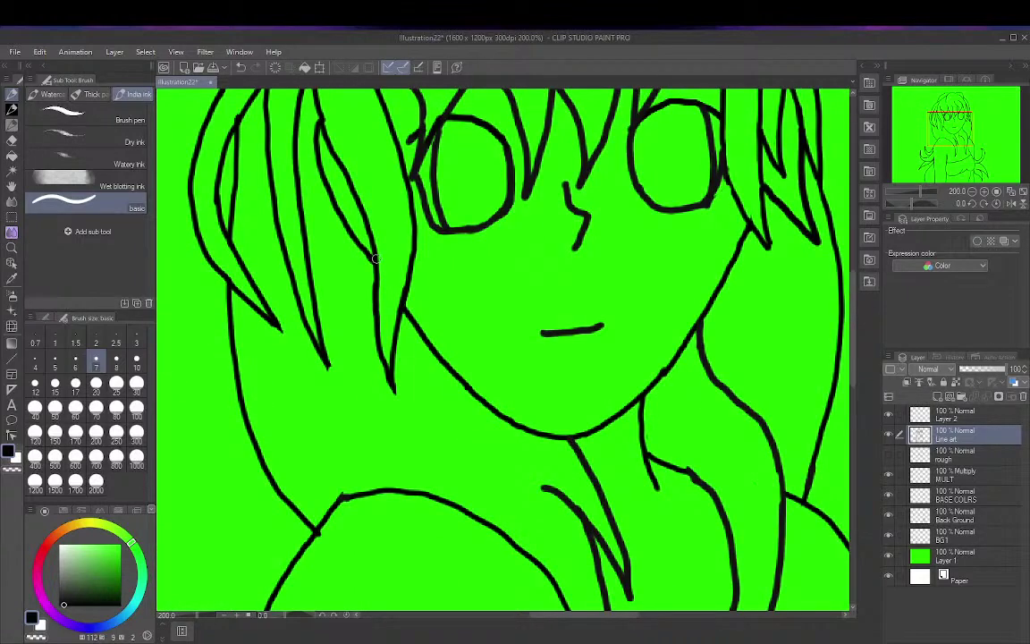
{"action": "scroll", "coordinate": [376, 259], "scroll_direction": "up", "scroll_amount": 3}
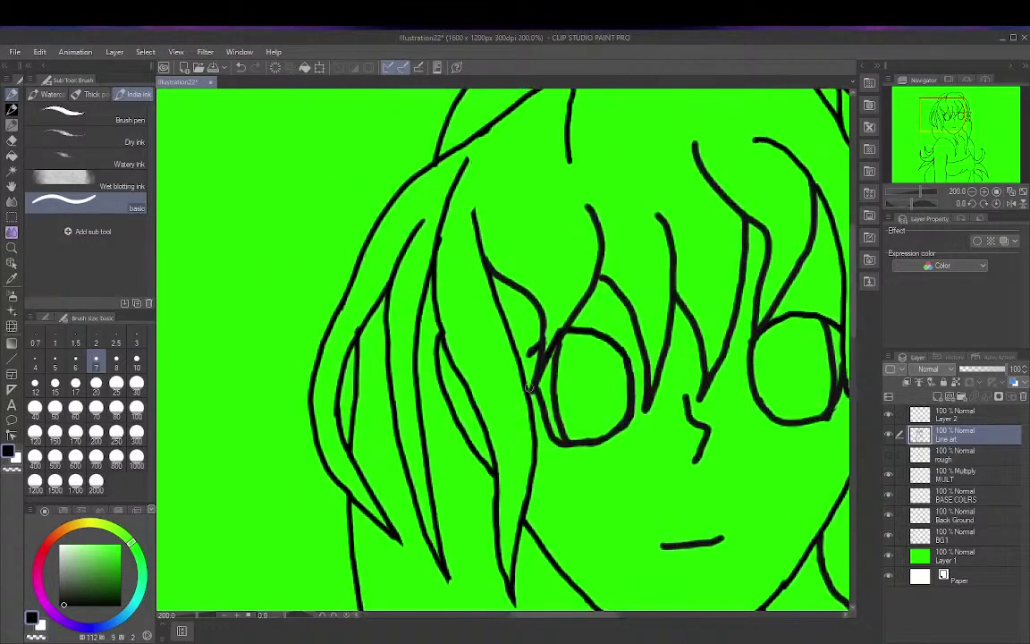
{"action": "left_click_drag", "start_coordinate": [387, 249], "coordinate": [461, 349]}
{"action": "key", "text": "ctrl+z"}
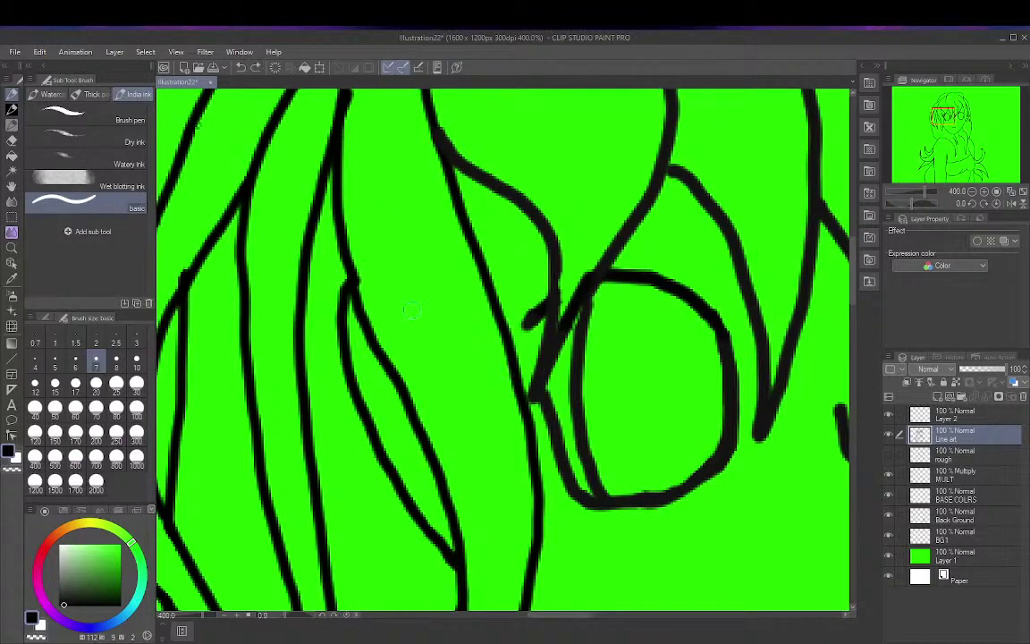
{"action": "mouse_move", "coordinate": [405, 277]}
{"action": "left_mouse_down"}
{"action": "mouse_move", "coordinate": [391, 242]}
{"action": "mouse_move", "coordinate": [501, 357]}
{"action": "mouse_move", "coordinate": [536, 358]}
{"action": "left_mouse_up"}
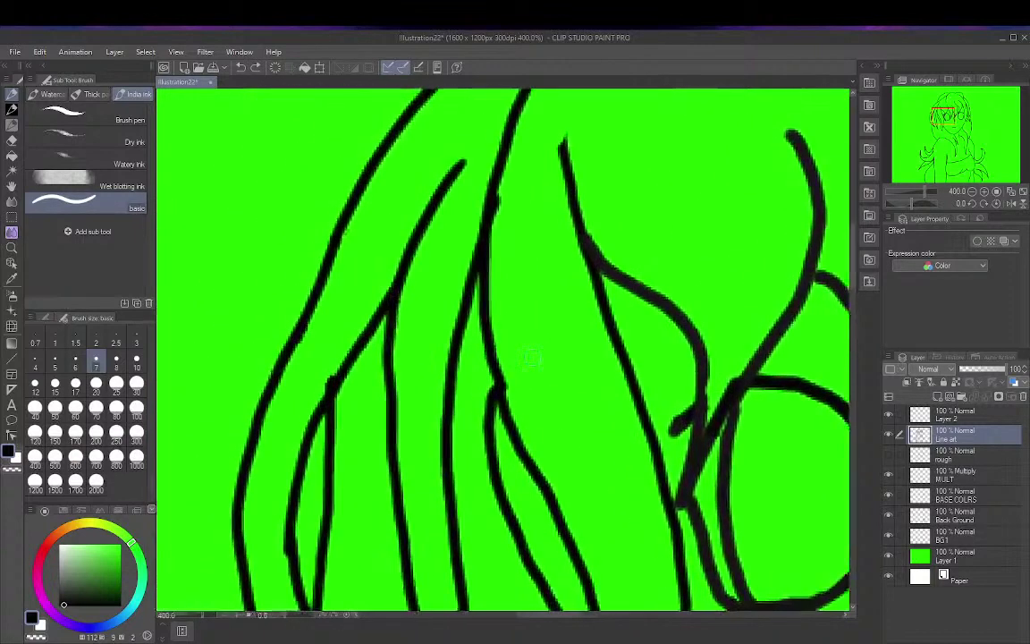
{"action": "scroll", "coordinate": [482, 309], "scroll_direction": "up", "scroll_amount": 2}
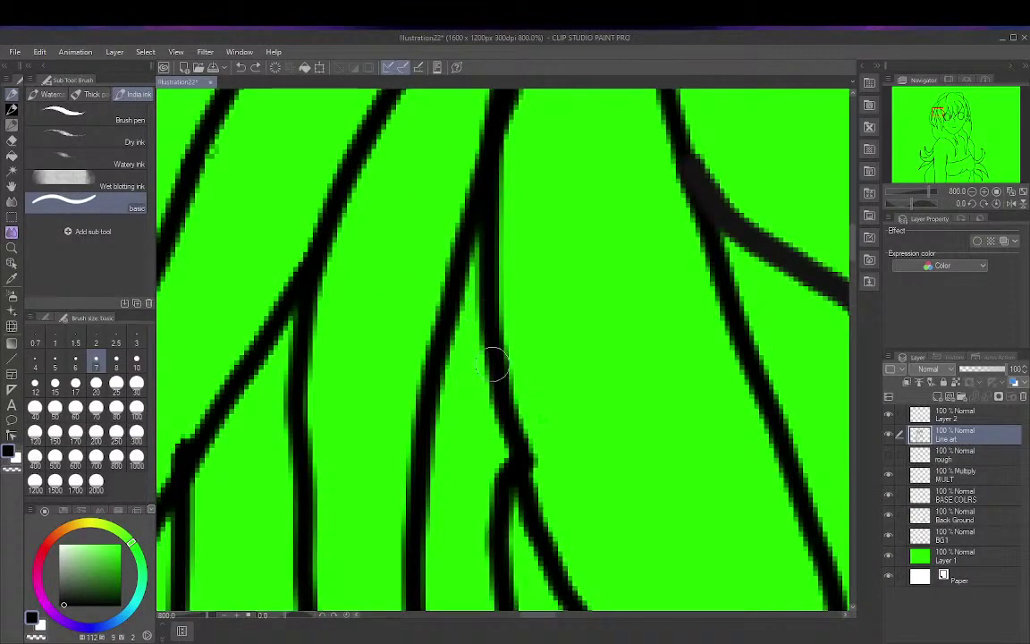
{"action": "mouse_move", "coordinate": [436, 347]}
{"action": "left_mouse_down"}
{"action": "mouse_move", "coordinate": [363, 333]}
{"action": "mouse_move", "coordinate": [547, 350]}
{"action": "mouse_move", "coordinate": [600, 280]}
{"action": "left_mouse_up"}
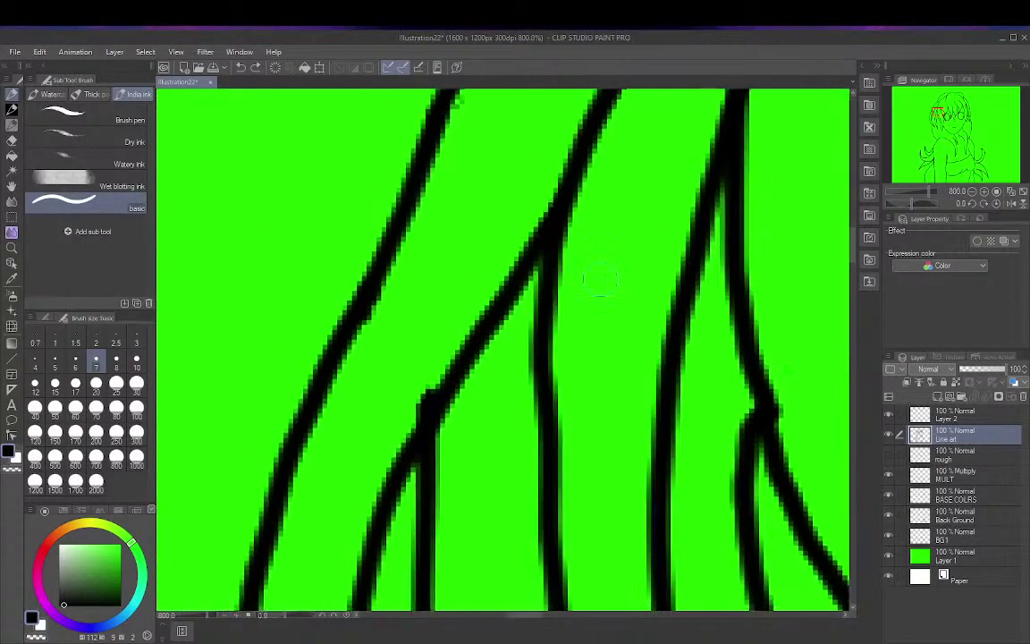
{"action": "left_click", "coordinate": [12, 138]}
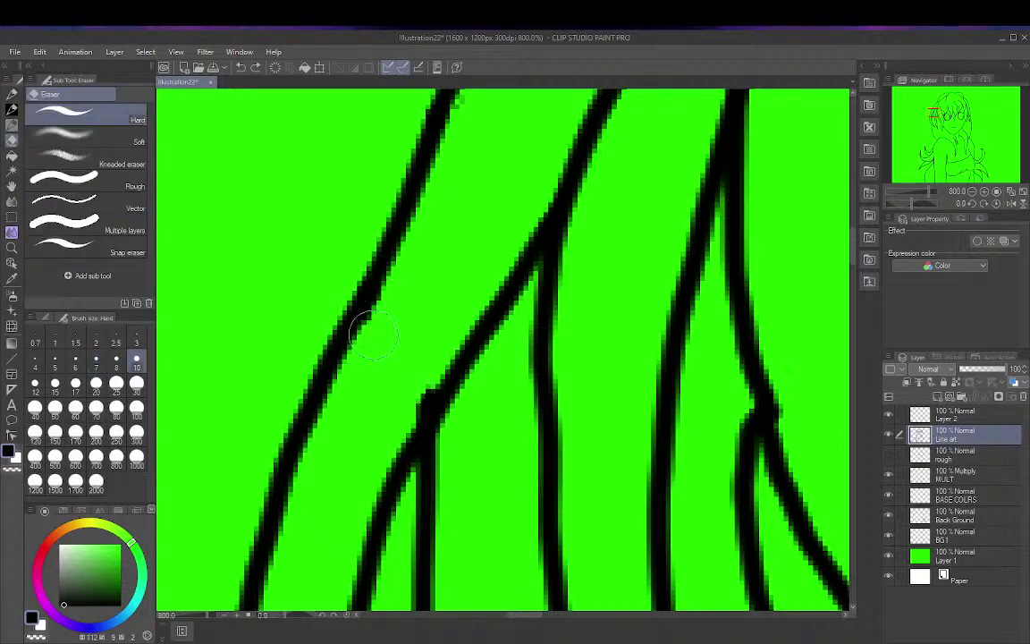
{"action": "left_click", "coordinate": [411, 407]}
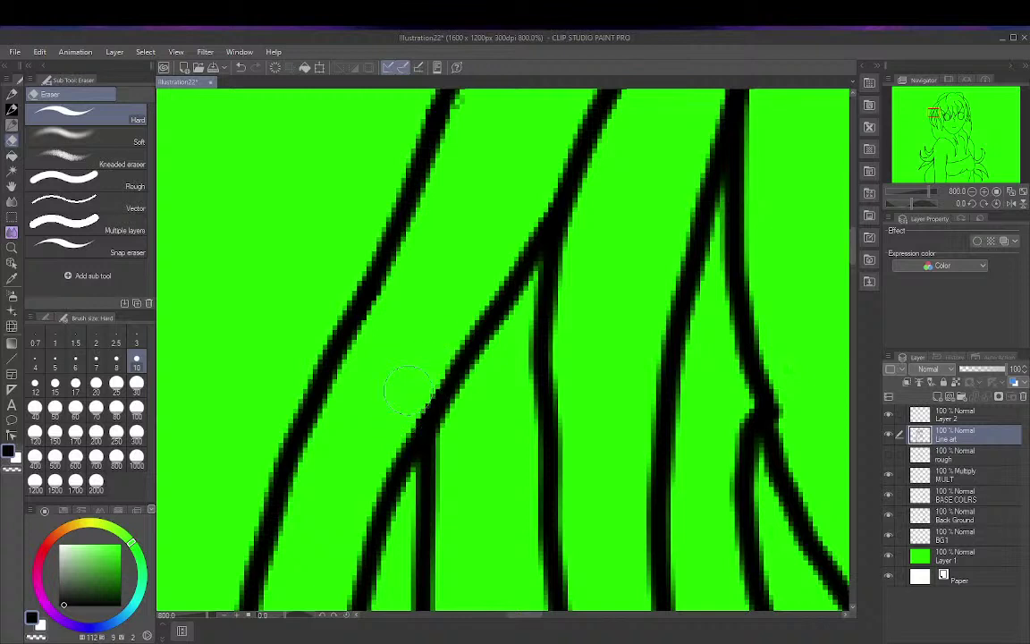
{"action": "left_click", "coordinate": [778, 416]}
Step: Thicken and even out the thin, stepped section of the vertical hair strand beside the far eye with the basic brush
{"action": "left_click", "coordinate": [1024, 191]}
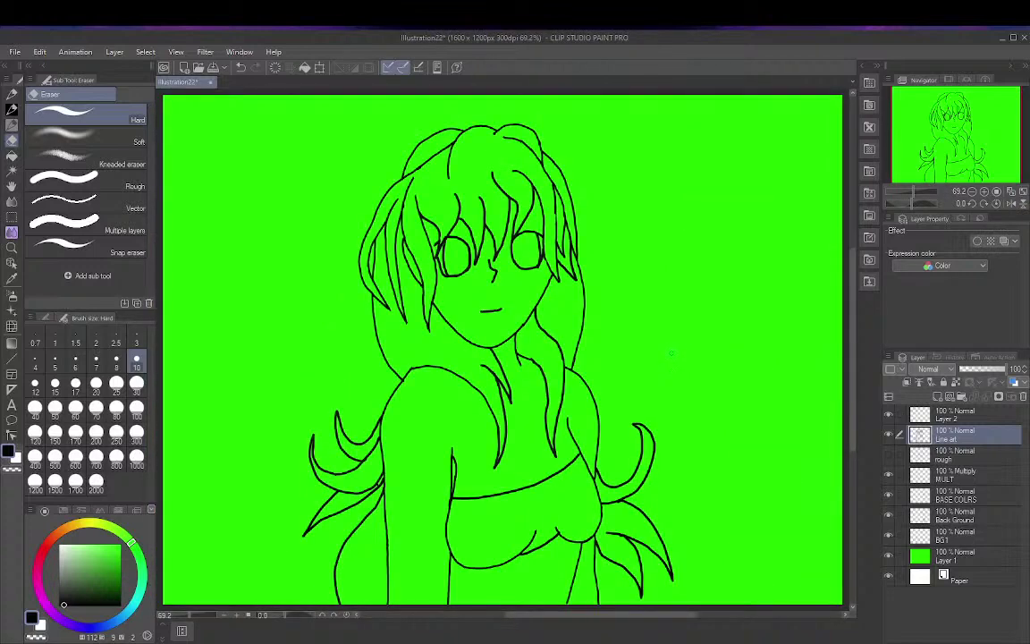
{"action": "scroll", "coordinate": [619, 285], "scroll_direction": "up", "scroll_amount": 3}
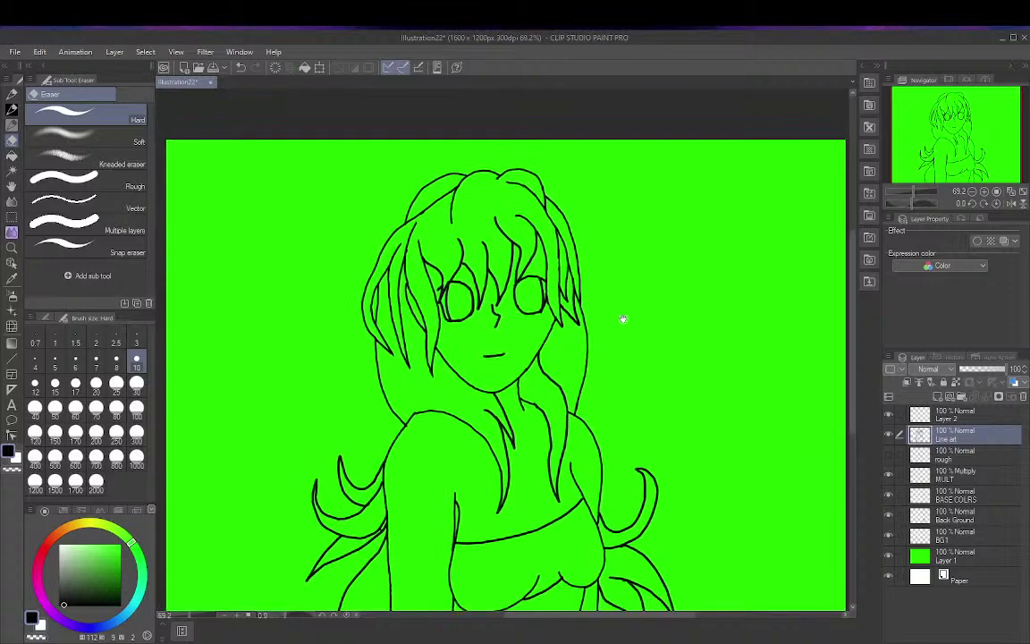
{"action": "scroll", "coordinate": [610, 381], "scroll_direction": "up", "scroll_amount": 3}
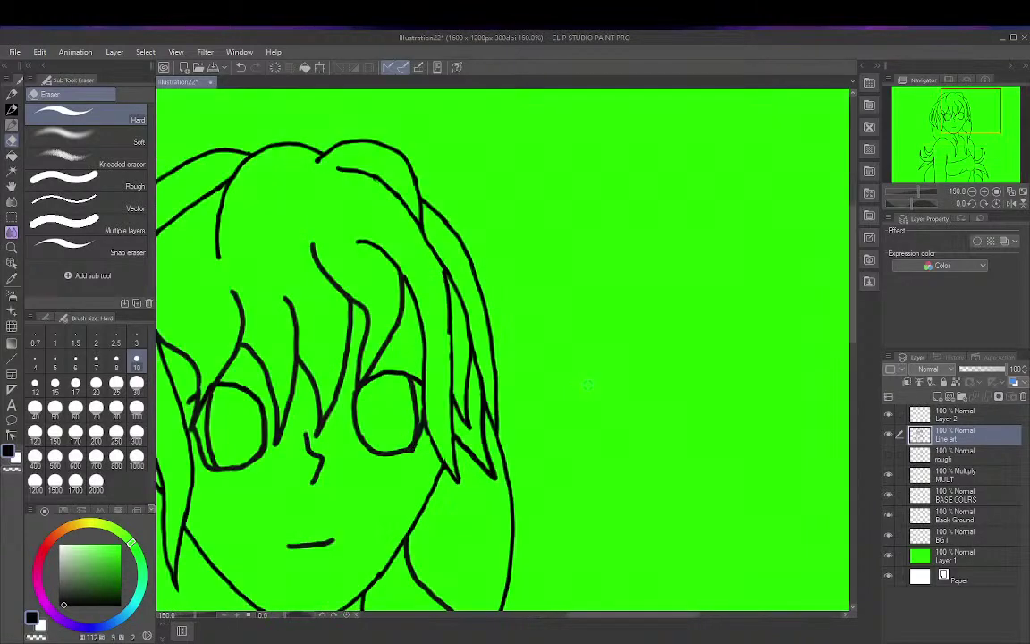
{"action": "scroll", "coordinate": [447, 338], "scroll_direction": "up", "scroll_amount": 4}
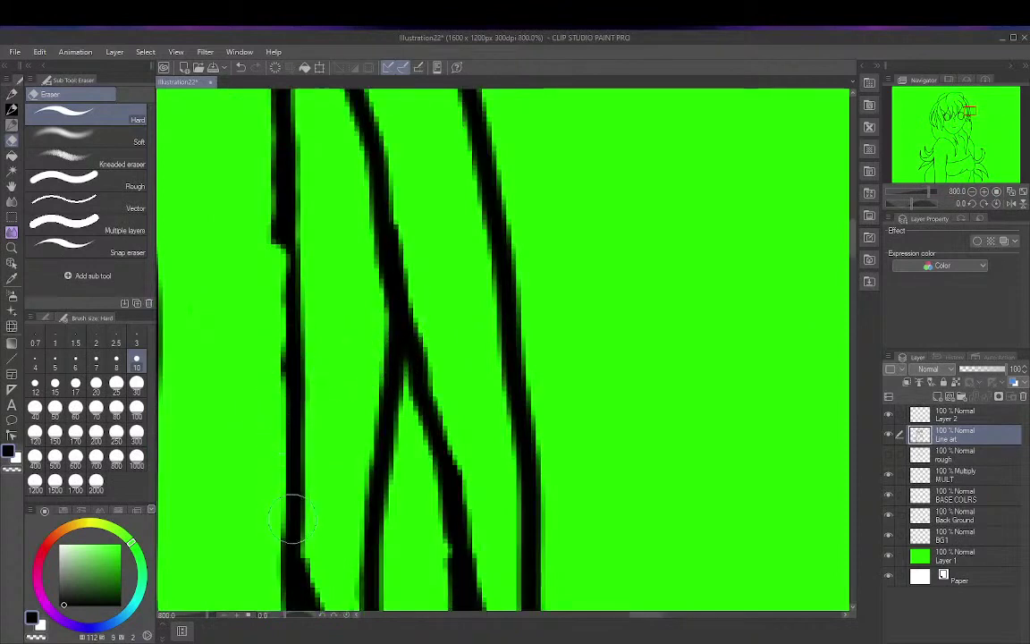
{"action": "left_click_drag", "start_coordinate": [291, 544], "coordinate": [291, 452]}
{"action": "key", "text": "ctrl+z"}
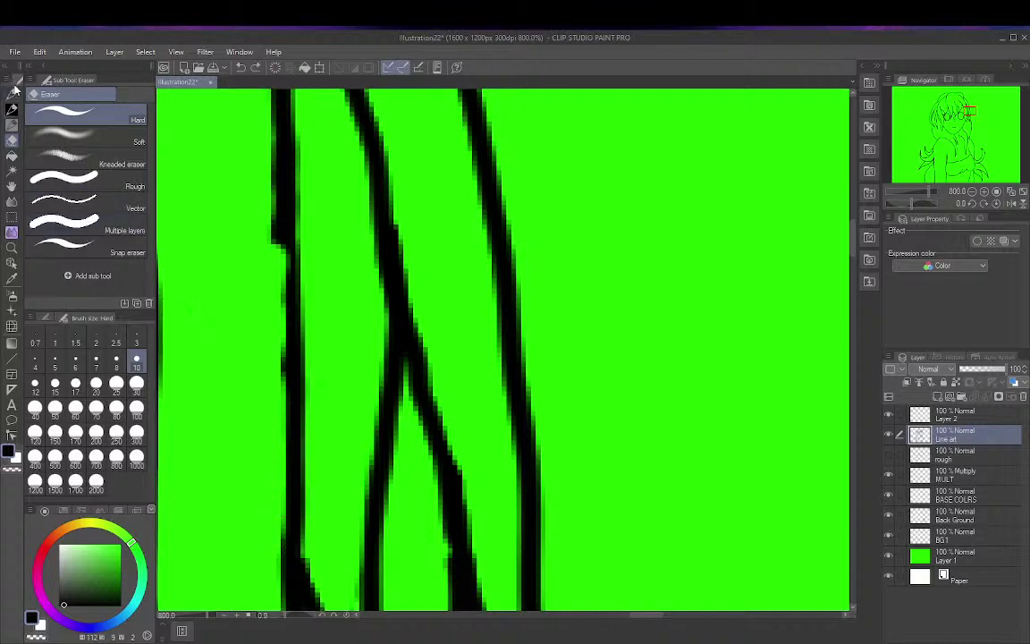
{"action": "left_click", "coordinate": [12, 94]}
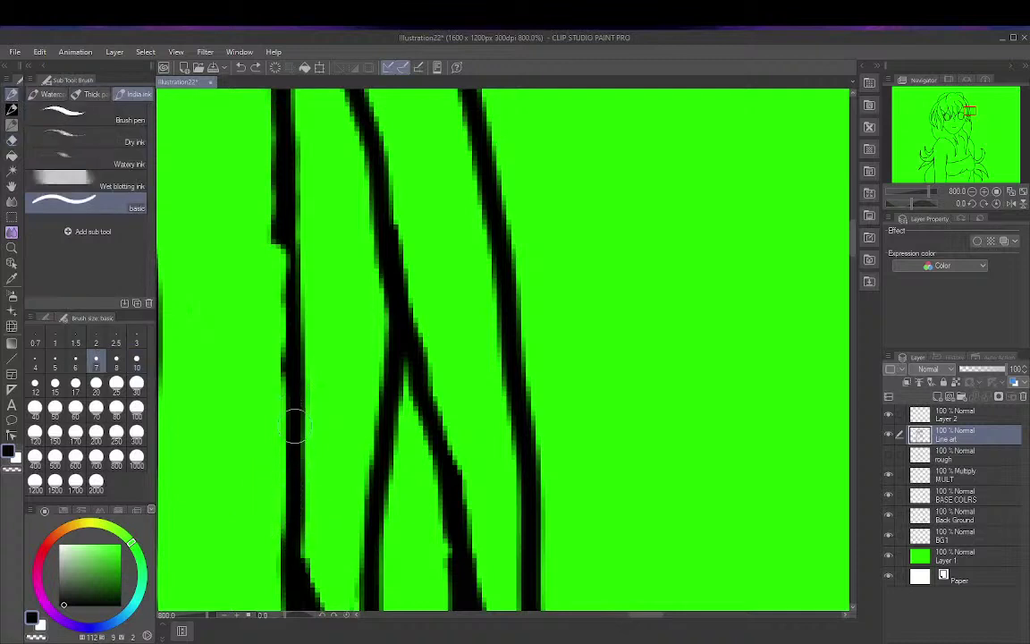
{"action": "left_click_drag", "start_coordinate": [293, 430], "coordinate": [279, 210]}
{"action": "left_click_drag", "start_coordinate": [288, 552], "coordinate": [286, 407]}
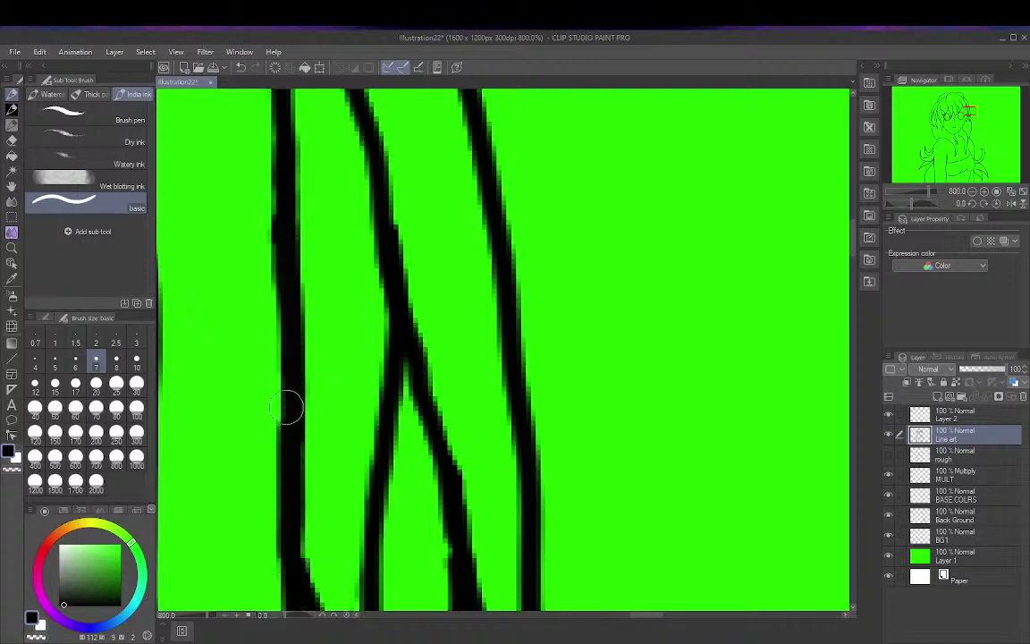
{"action": "left_click_drag", "start_coordinate": [292, 552], "coordinate": [279, 359]}
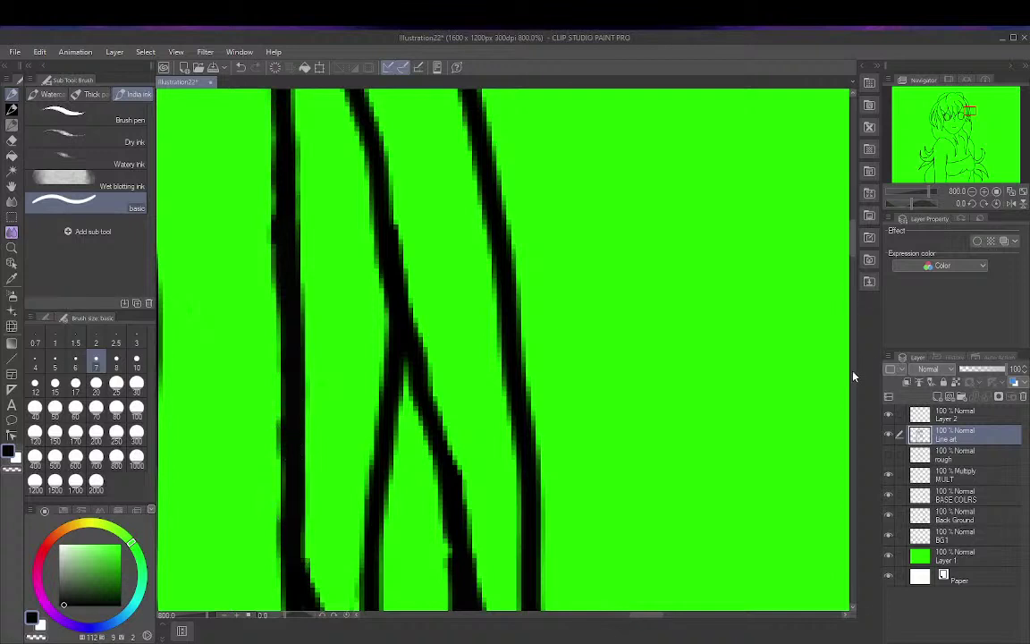
Step: Extend the upper edge line of the chest garment to meet the diagonal line beside the far arm
{"action": "mouse_move", "coordinate": [854, 315]}
{"action": "left_mouse_down"}
{"action": "mouse_move", "coordinate": [856, 263]}
{"action": "mouse_move", "coordinate": [859, 455]}
{"action": "left_mouse_up"}
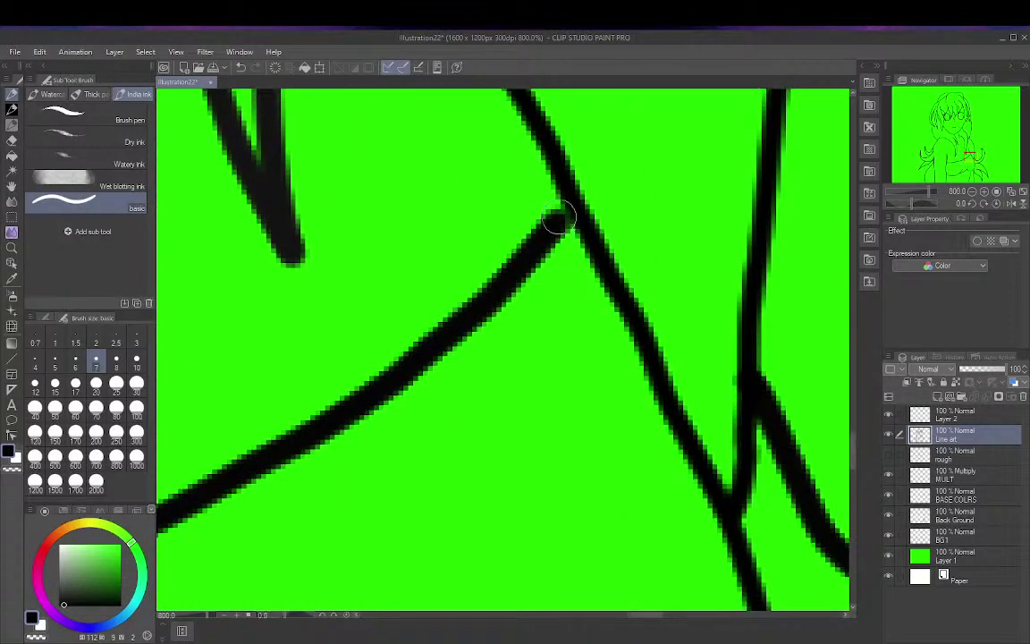
{"action": "left_click_drag", "start_coordinate": [558, 222], "coordinate": [570, 197]}
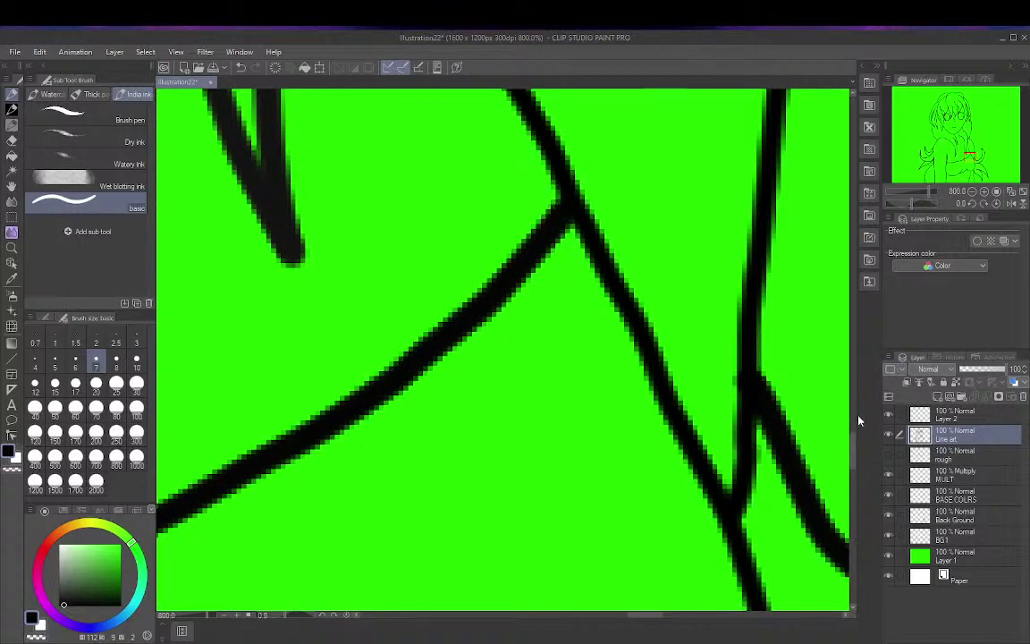
Step: Erase the bump where the curves under the chest meet, using the Hard eraser on Layer 2
{"action": "left_click_drag", "start_coordinate": [854, 437], "coordinate": [853, 502]}
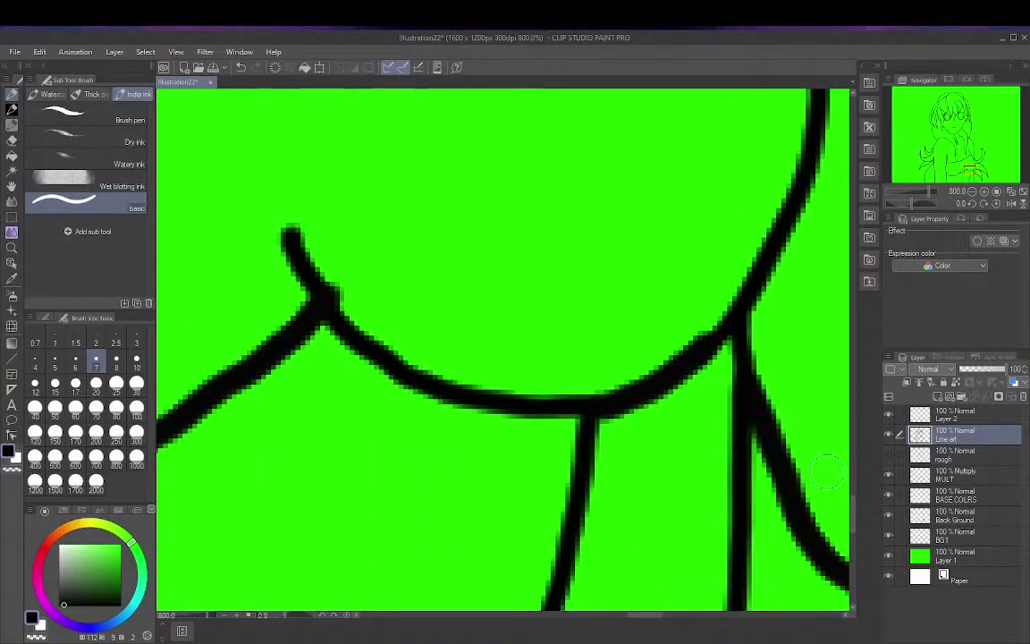
{"action": "left_click", "coordinate": [90, 185]}
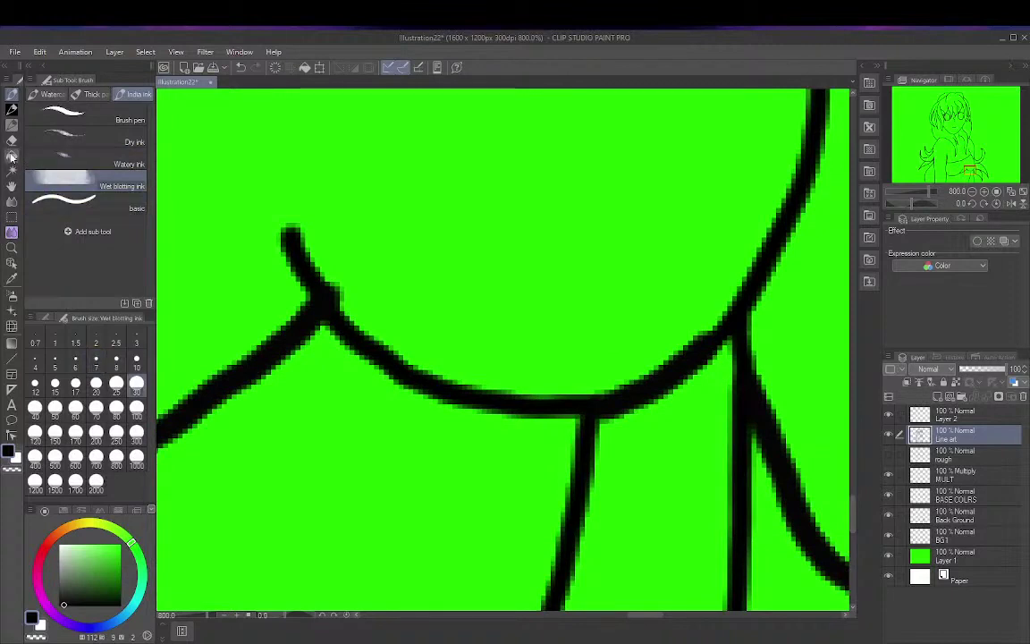
{"action": "left_click", "coordinate": [963, 413]}
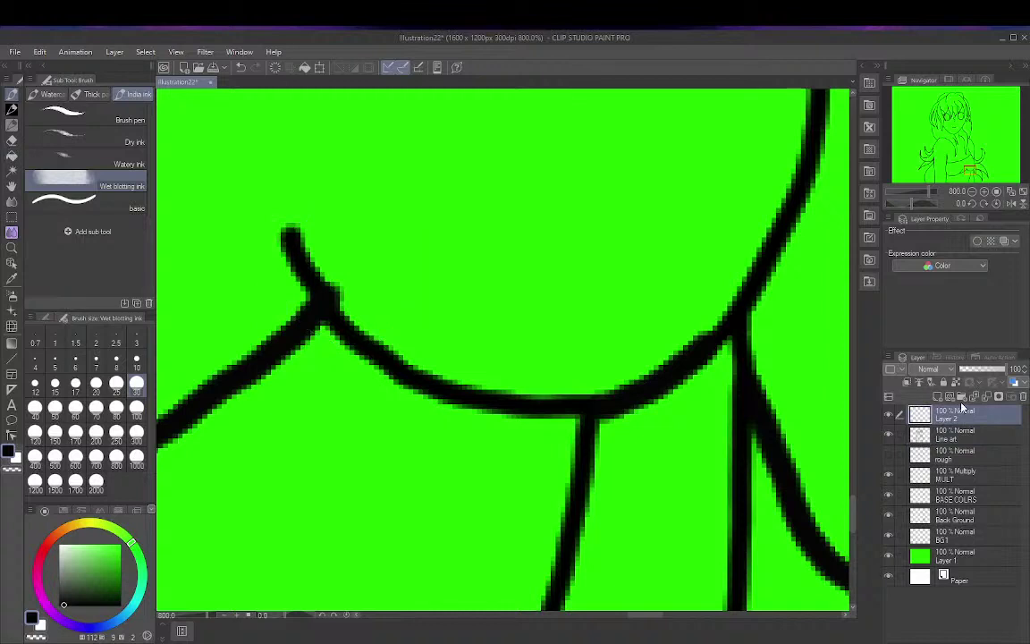
{"action": "left_click", "coordinate": [13, 141]}
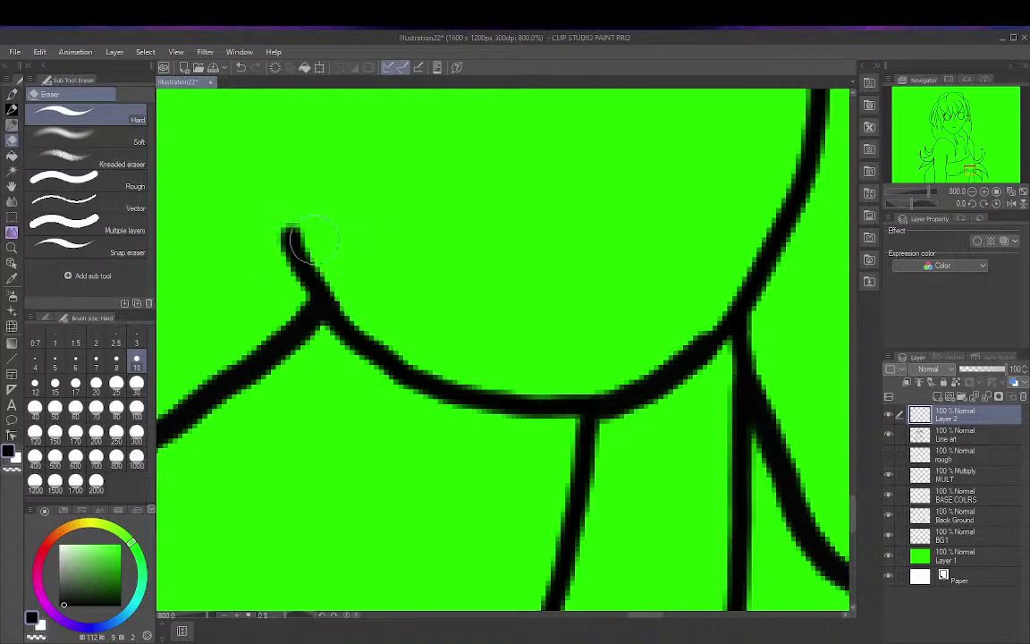
Step: Taper the blunt ends of the two short curves under the chest on the Line art layer with the Hard eraser
{"action": "left_click", "coordinate": [971, 435]}
{"action": "mouse_move", "coordinate": [310, 231]}
{"action": "left_mouse_down"}
{"action": "mouse_move", "coordinate": [299, 237]}
{"action": "mouse_move", "coordinate": [306, 247]}
{"action": "mouse_move", "coordinate": [346, 268]}
{"action": "left_mouse_up"}
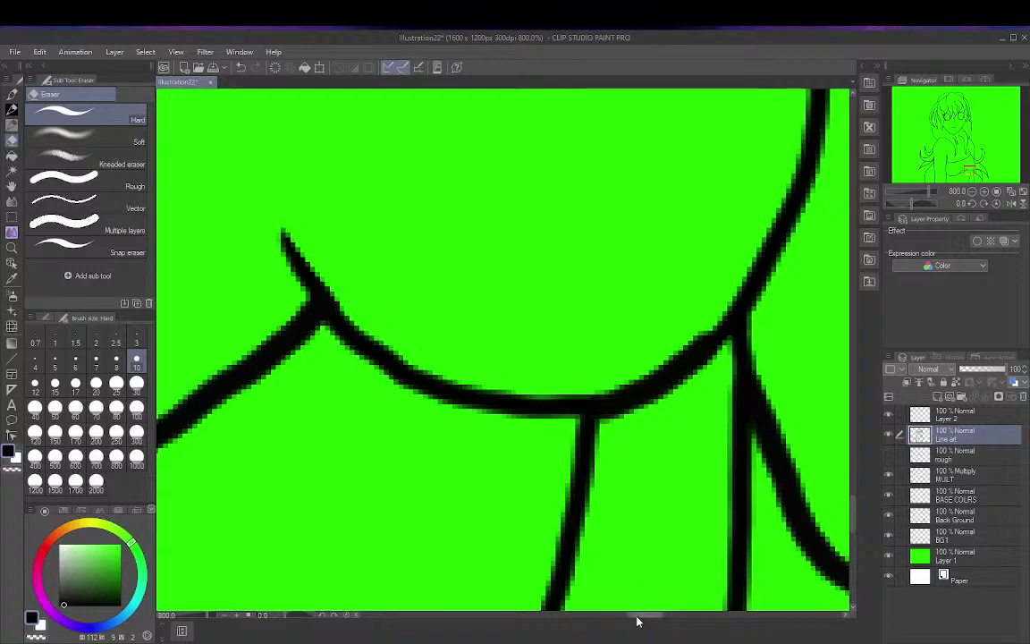
{"action": "left_click_drag", "start_coordinate": [644, 621], "coordinate": [619, 623]}
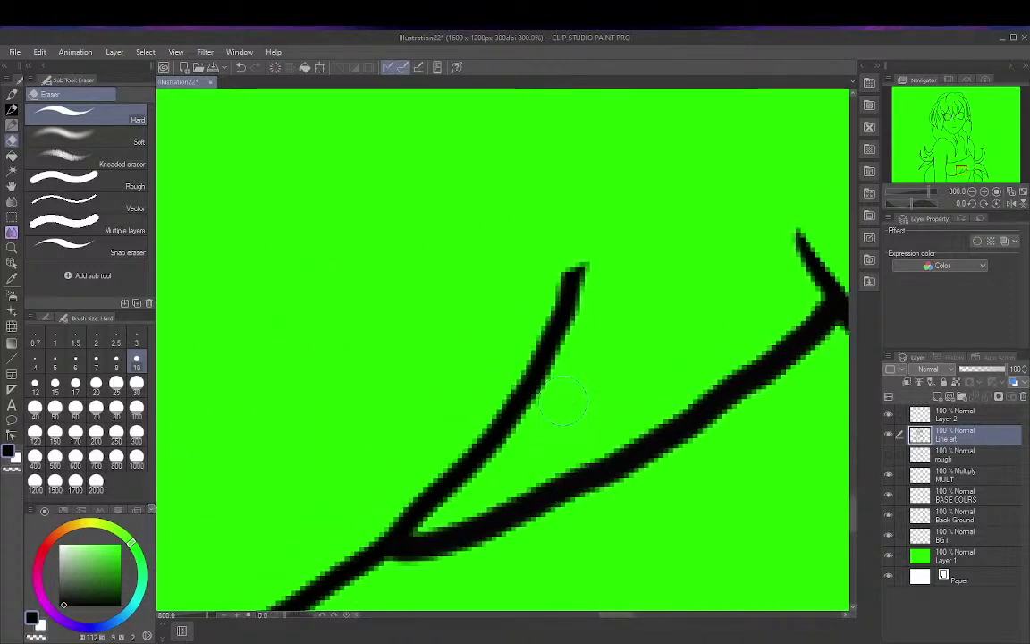
{"action": "mouse_move", "coordinate": [561, 304]}
{"action": "left_mouse_down"}
{"action": "mouse_move", "coordinate": [573, 288]}
{"action": "mouse_move", "coordinate": [588, 302]}
{"action": "mouse_move", "coordinate": [589, 213]}
{"action": "left_mouse_up"}
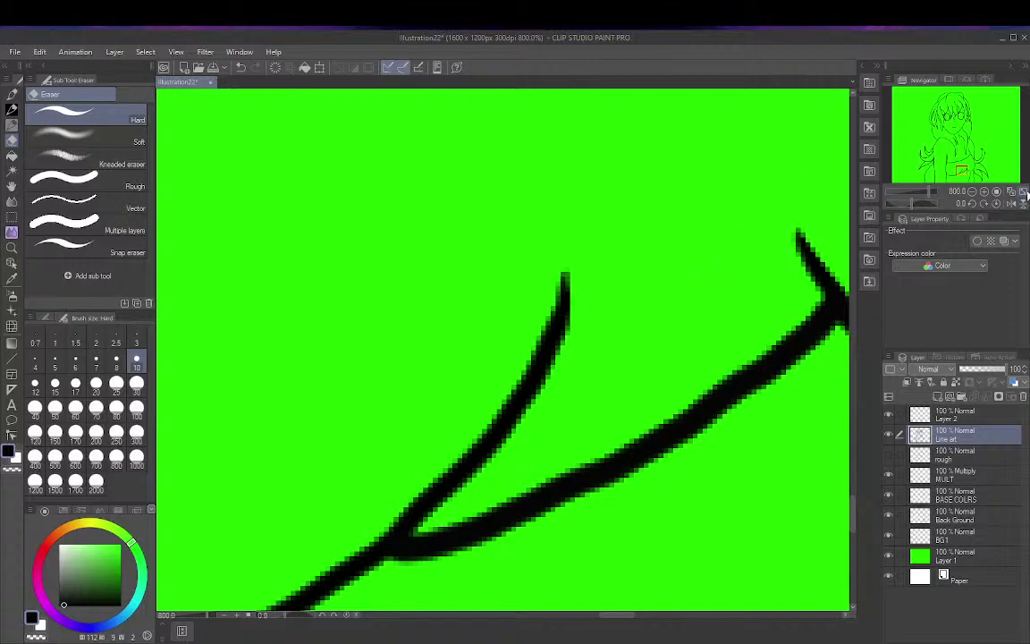
Step: Draw another pointed hair lock below the existing locks beside the near arm, using the basic brush at size 7 on the Line art layer
{"action": "left_click", "coordinate": [1023, 191]}
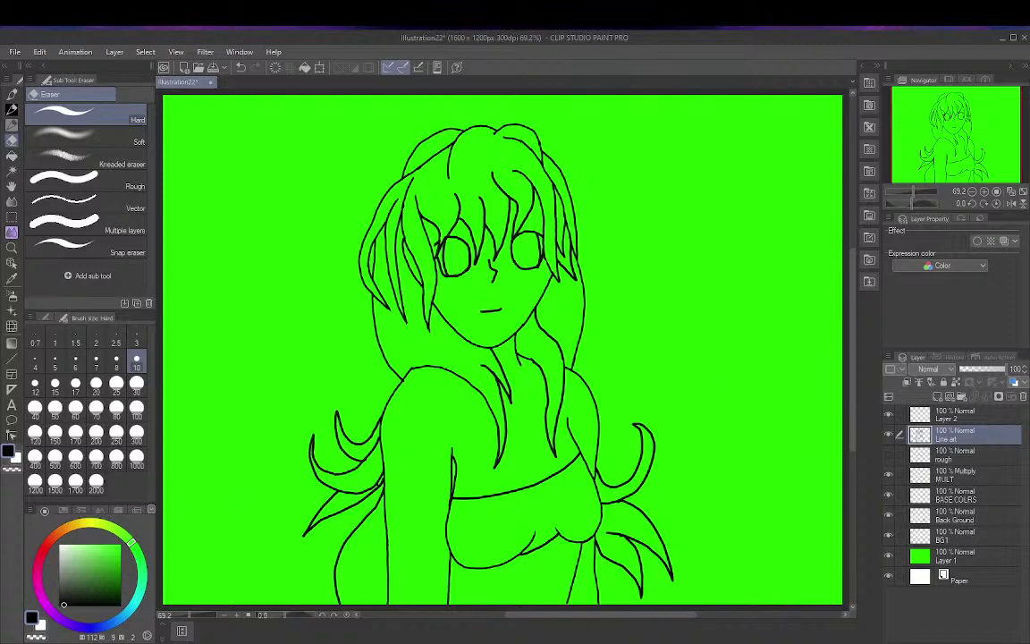
{"action": "scroll", "coordinate": [858, 366], "scroll_direction": "down", "scroll_amount": 3}
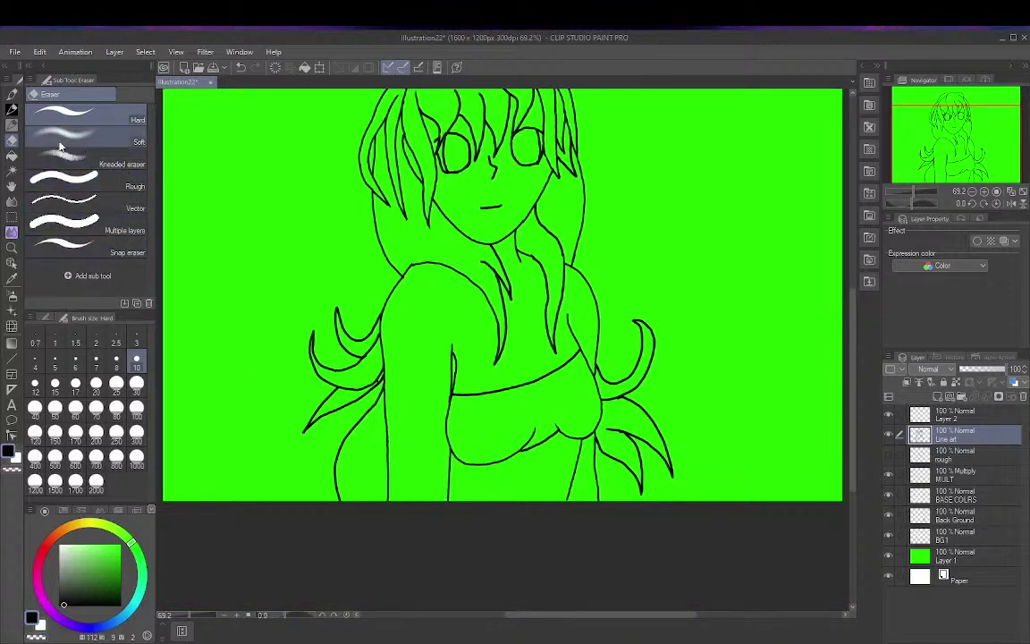
{"action": "left_click", "coordinate": [16, 94]}
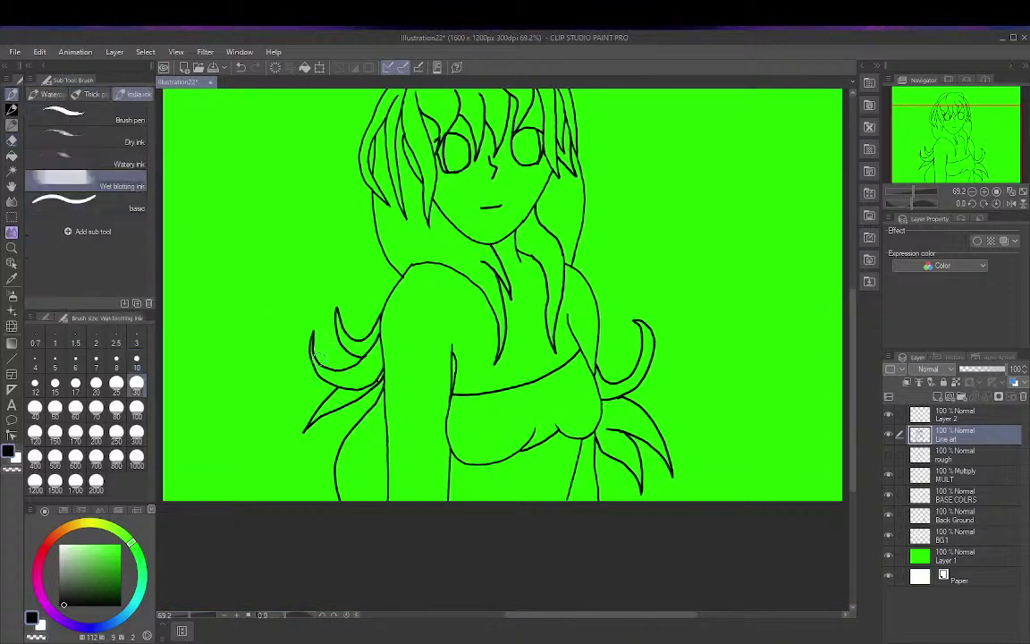
{"action": "scroll", "coordinate": [338, 435], "scroll_direction": "up", "scroll_amount": 5}
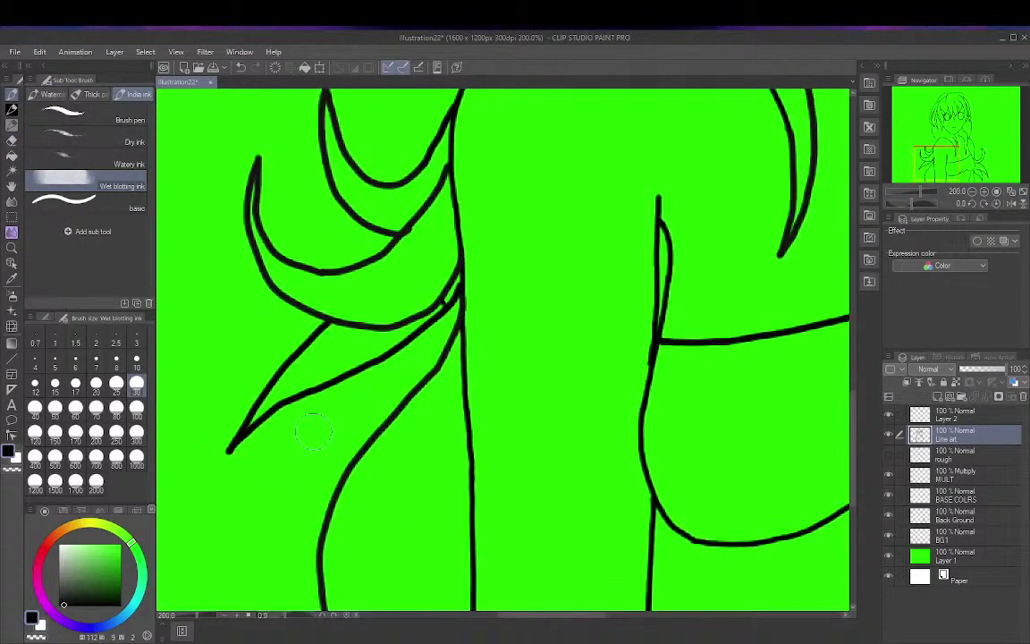
{"action": "scroll", "coordinate": [313, 433], "scroll_direction": "up", "scroll_amount": 1}
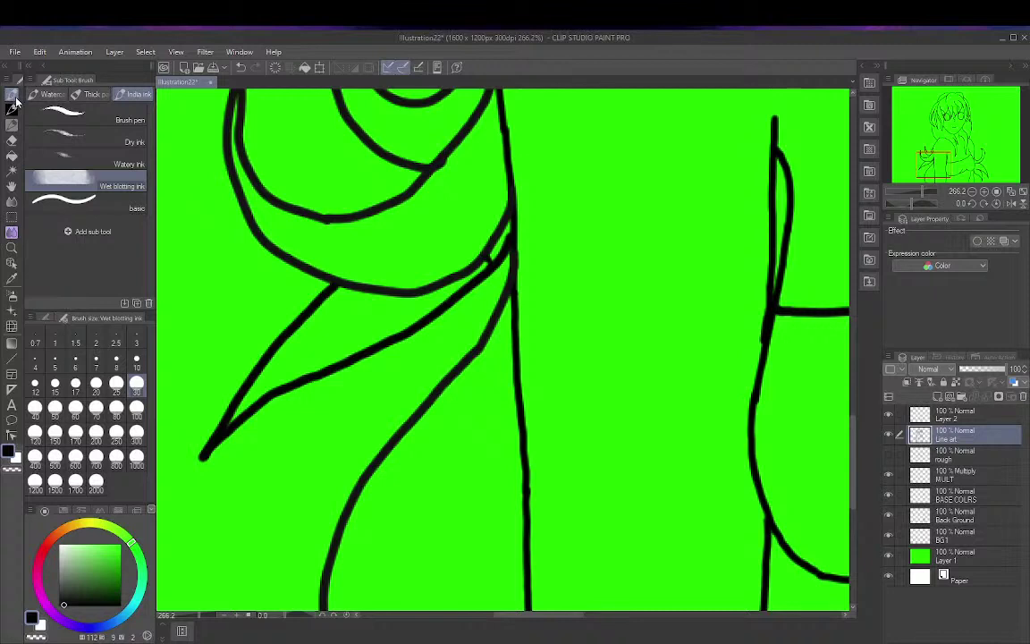
{"action": "left_click", "coordinate": [97, 363]}
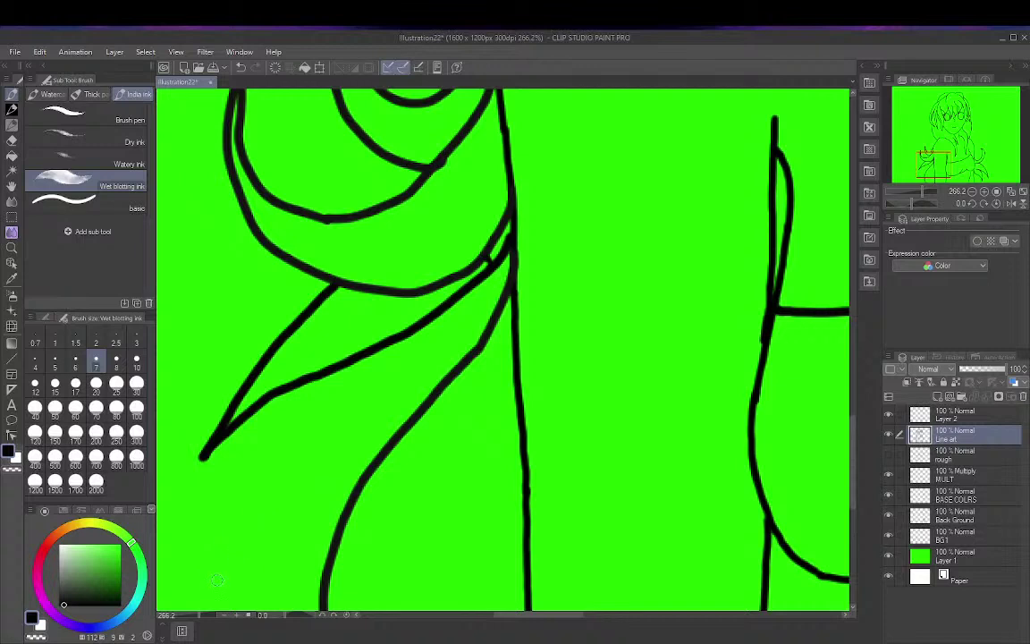
{"action": "left_click_drag", "start_coordinate": [215, 586], "coordinate": [242, 508]}
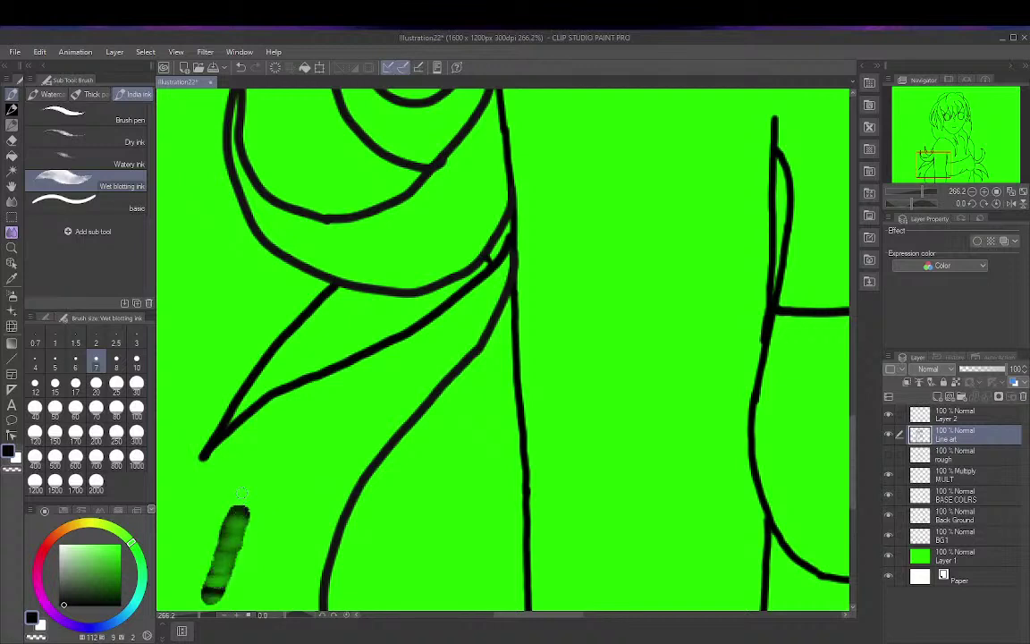
{"action": "key", "text": "ctrl+z"}
{"action": "left_click", "coordinate": [113, 208]}
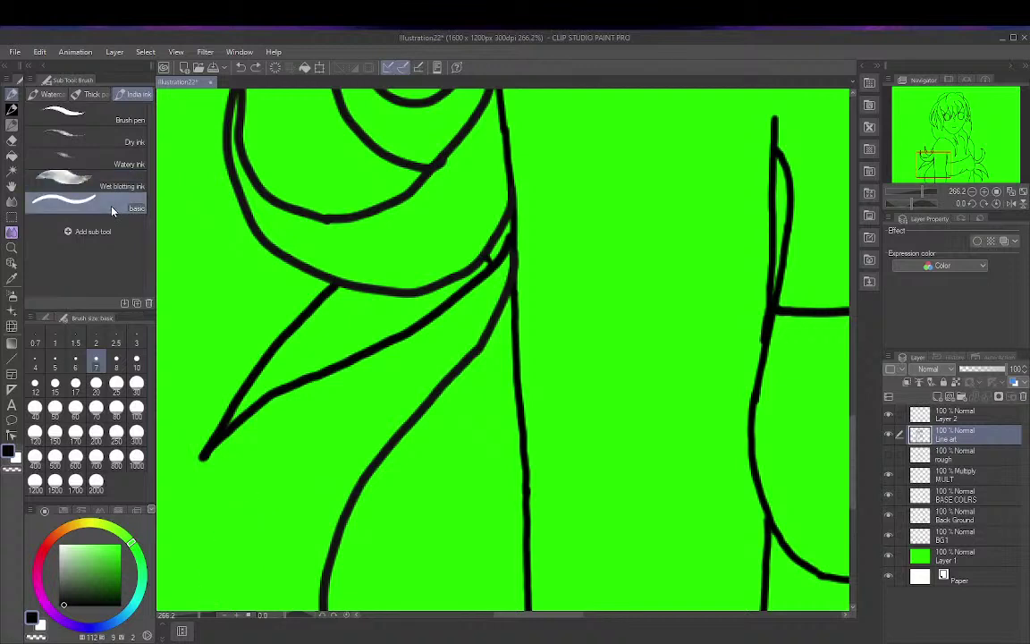
{"action": "mouse_move", "coordinate": [229, 583]}
{"action": "left_mouse_down"}
{"action": "mouse_move", "coordinate": [273, 451]}
{"action": "mouse_move", "coordinate": [327, 374]}
{"action": "left_mouse_up"}
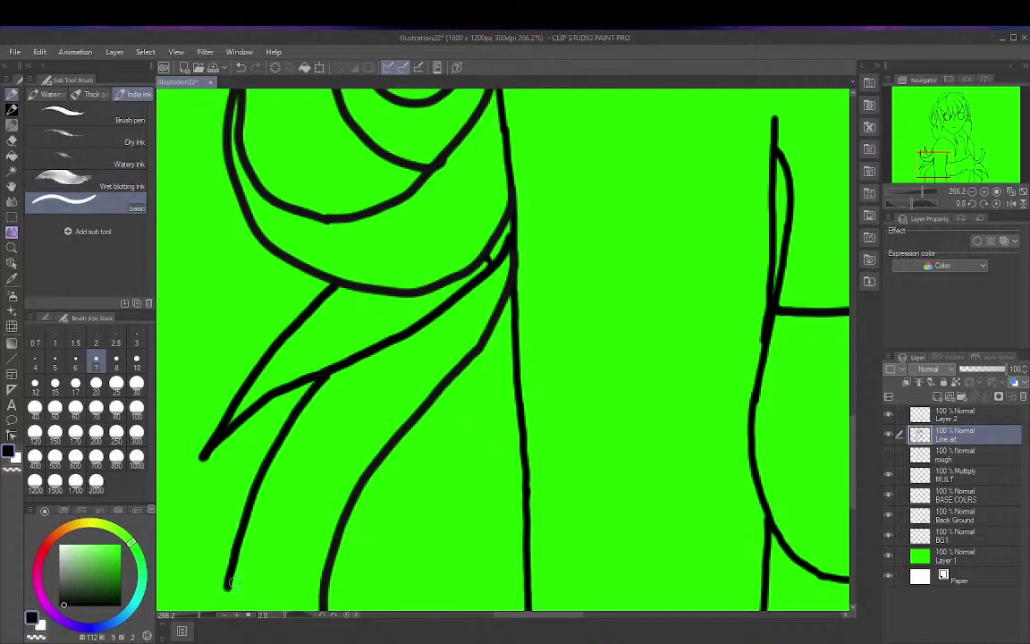
{"action": "left_click_drag", "start_coordinate": [257, 538], "coordinate": [483, 329]}
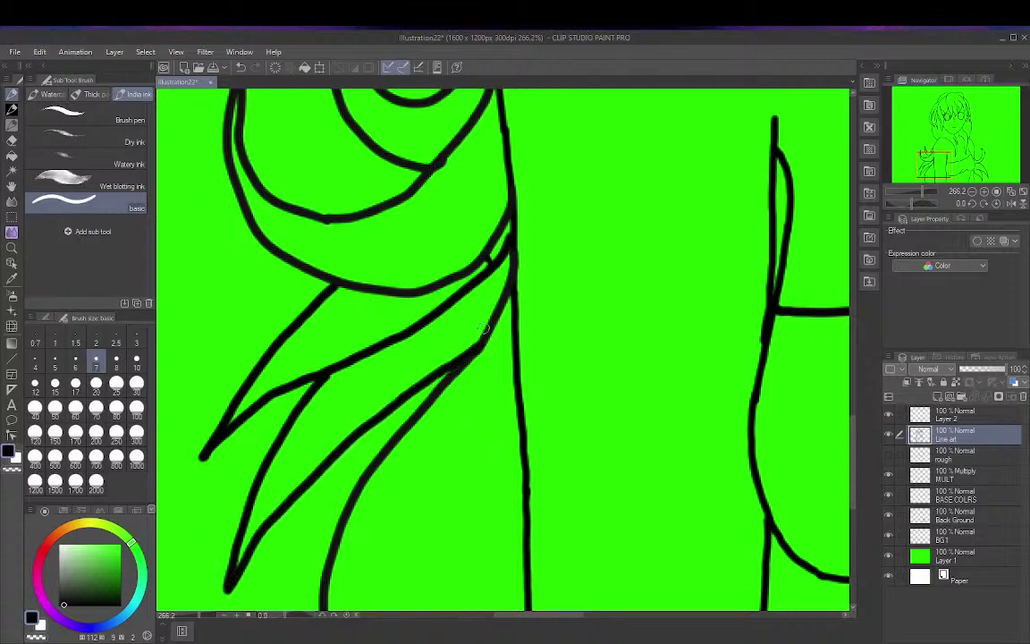
Step: Erase the stray connecting mark between the hair strands and the bump on the near arm's outline with the Hard eraser at size 6
{"action": "scroll", "coordinate": [483, 329], "scroll_direction": "up", "scroll_amount": 5}
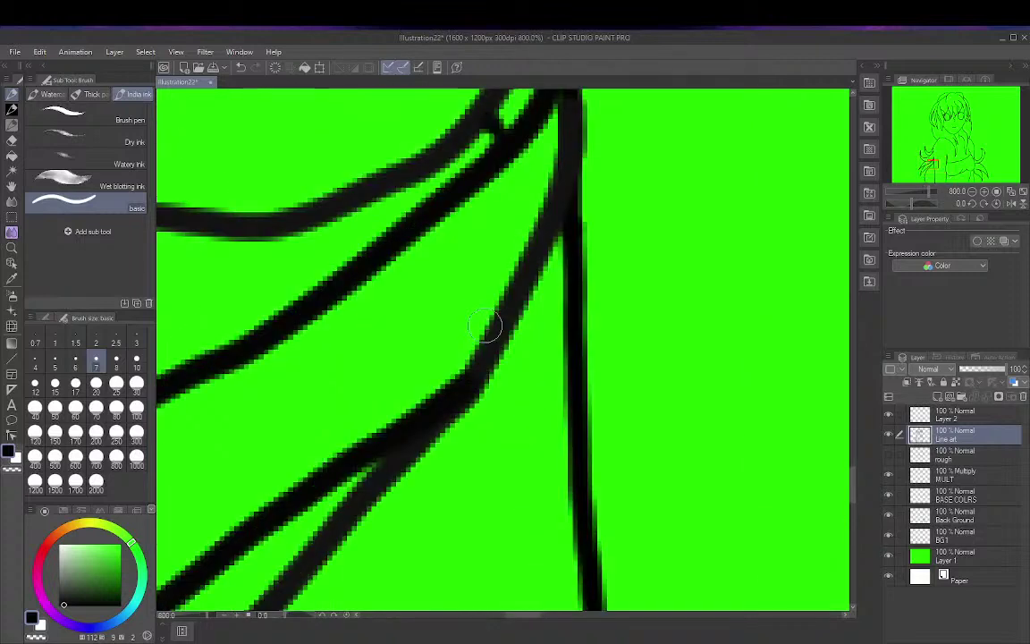
{"action": "left_click_drag", "start_coordinate": [484, 329], "coordinate": [575, 294]}
{"action": "mouse_move", "coordinate": [599, 214]}
{"action": "left_mouse_down"}
{"action": "mouse_move", "coordinate": [653, 287]}
{"action": "mouse_move", "coordinate": [632, 498]}
{"action": "left_mouse_up"}
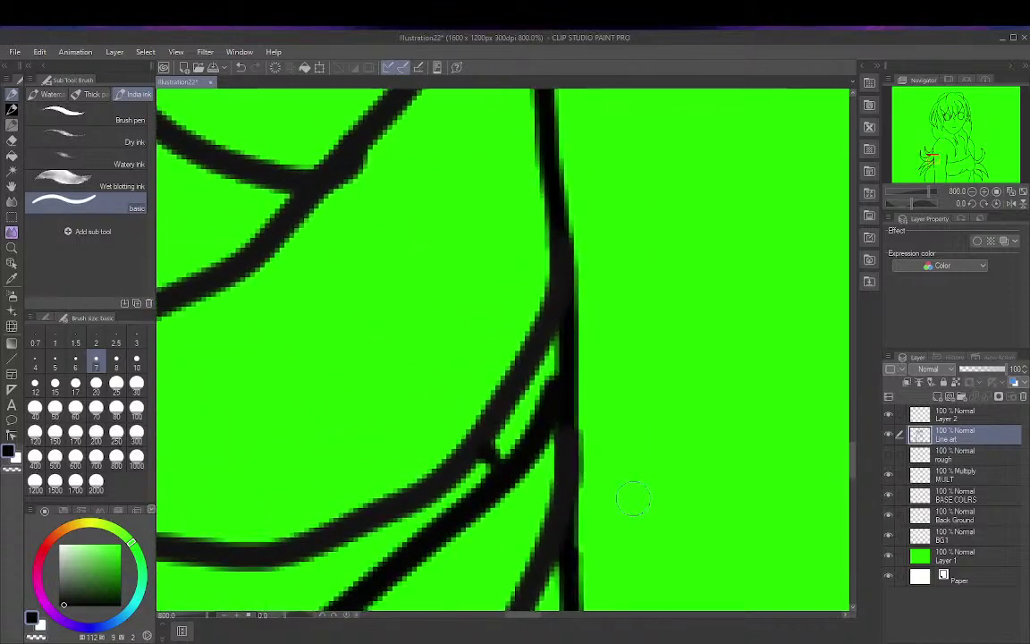
{"action": "scroll", "coordinate": [632, 498], "scroll_direction": "up", "scroll_amount": 2}
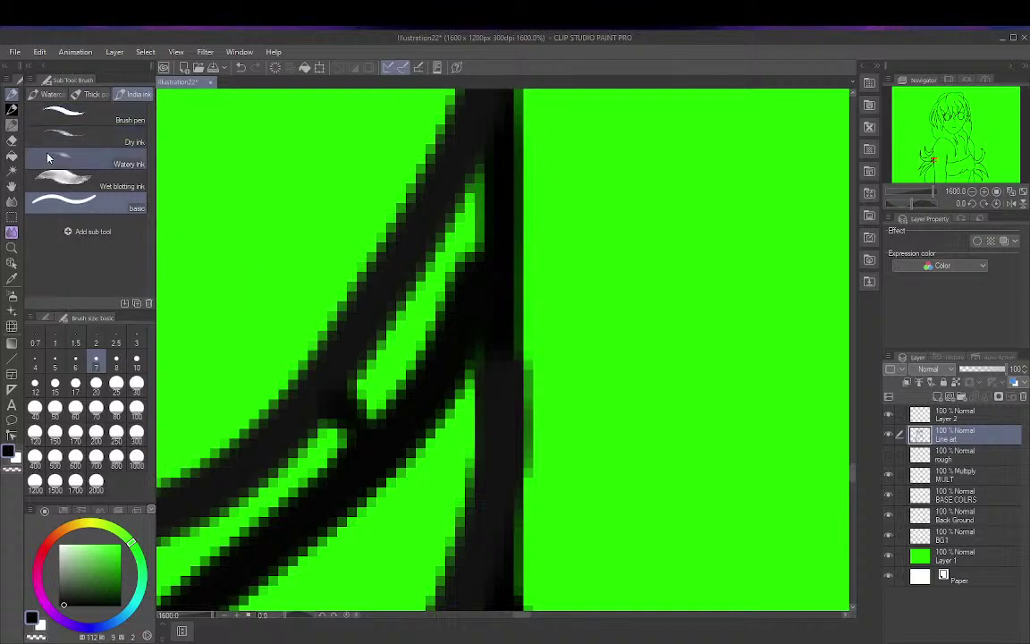
{"action": "left_click", "coordinate": [13, 141]}
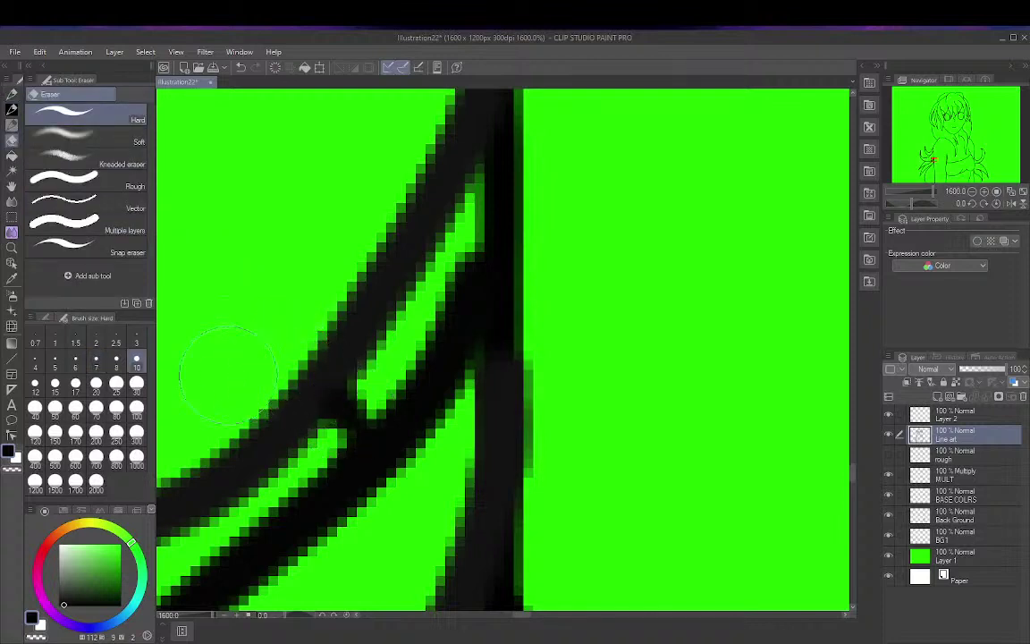
{"action": "left_click", "coordinate": [77, 361]}
{"action": "mouse_move", "coordinate": [338, 403]}
{"action": "left_mouse_down"}
{"action": "mouse_move", "coordinate": [336, 432]}
{"action": "mouse_move", "coordinate": [364, 409]}
{"action": "mouse_move", "coordinate": [356, 367]}
{"action": "left_mouse_up"}
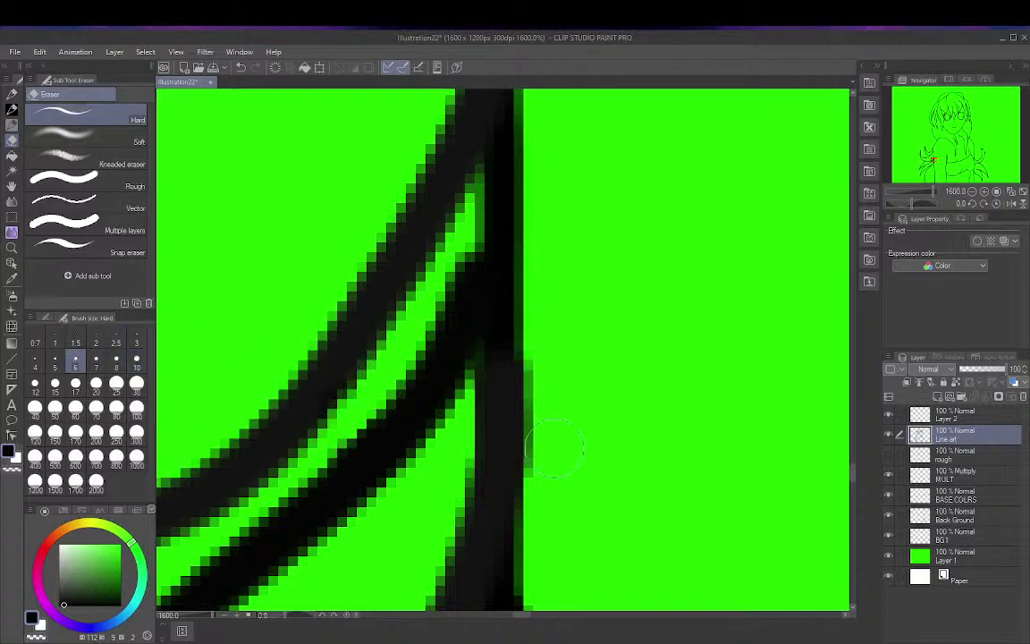
{"action": "mouse_move", "coordinate": [536, 482]}
{"action": "left_mouse_down"}
{"action": "mouse_move", "coordinate": [524, 421]}
{"action": "mouse_move", "coordinate": [533, 472]}
{"action": "mouse_move", "coordinate": [529, 391]}
{"action": "mouse_move", "coordinate": [537, 410]}
{"action": "mouse_move", "coordinate": [529, 391]}
{"action": "mouse_move", "coordinate": [545, 349]}
{"action": "mouse_move", "coordinate": [533, 442]}
{"action": "mouse_move", "coordinate": [471, 316]}
{"action": "mouse_move", "coordinate": [459, 271]}
{"action": "mouse_move", "coordinate": [467, 281]}
{"action": "mouse_move", "coordinate": [468, 240]}
{"action": "mouse_move", "coordinate": [431, 345]}
{"action": "mouse_move", "coordinate": [461, 286]}
{"action": "mouse_move", "coordinate": [452, 488]}
{"action": "mouse_move", "coordinate": [429, 447]}
{"action": "left_mouse_up"}
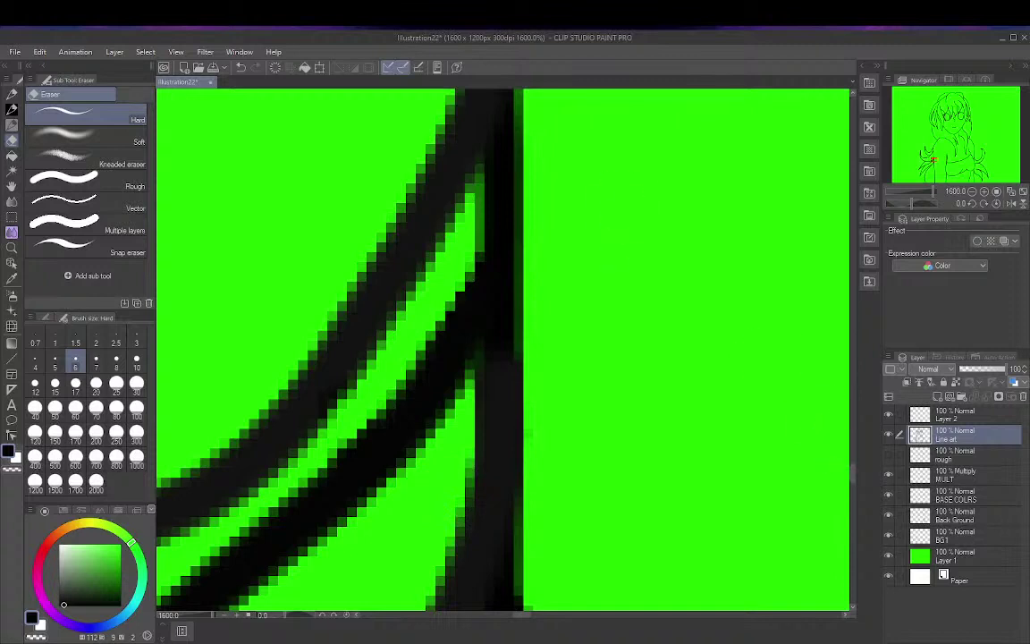
{"action": "left_click", "coordinate": [1021, 190]}
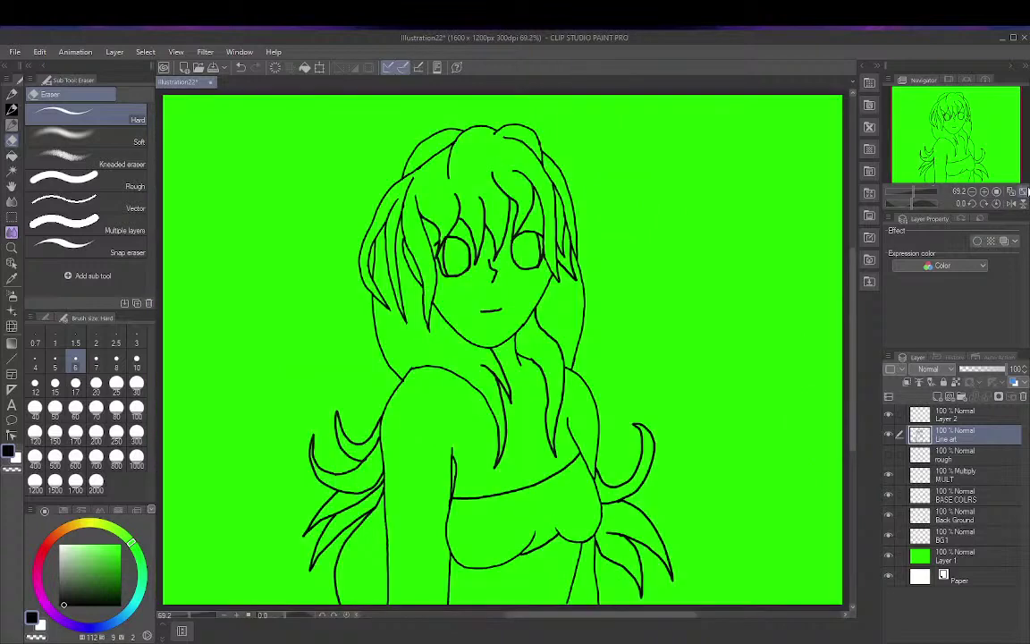
Step: Taper the blunt upper ends of the fringe strands above the near eye and forehead with the Hard eraser at size 6
{"action": "left_click", "coordinate": [1023, 188]}
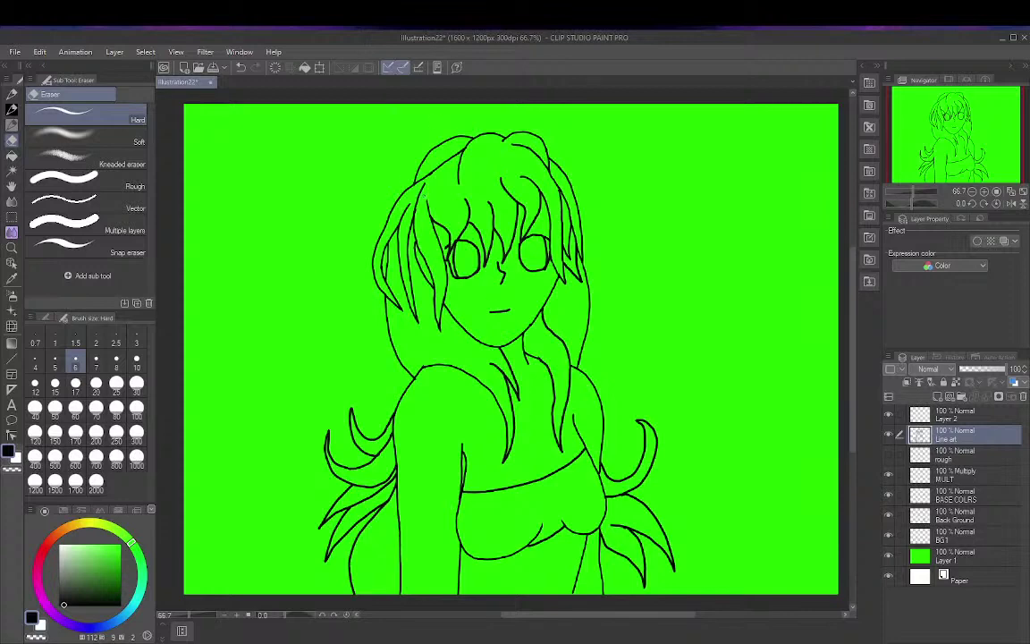
{"action": "scroll", "coordinate": [424, 192], "scroll_direction": "up", "scroll_amount": 5}
{"action": "scroll", "coordinate": [423, 192], "scroll_direction": "up", "scroll_amount": 4}
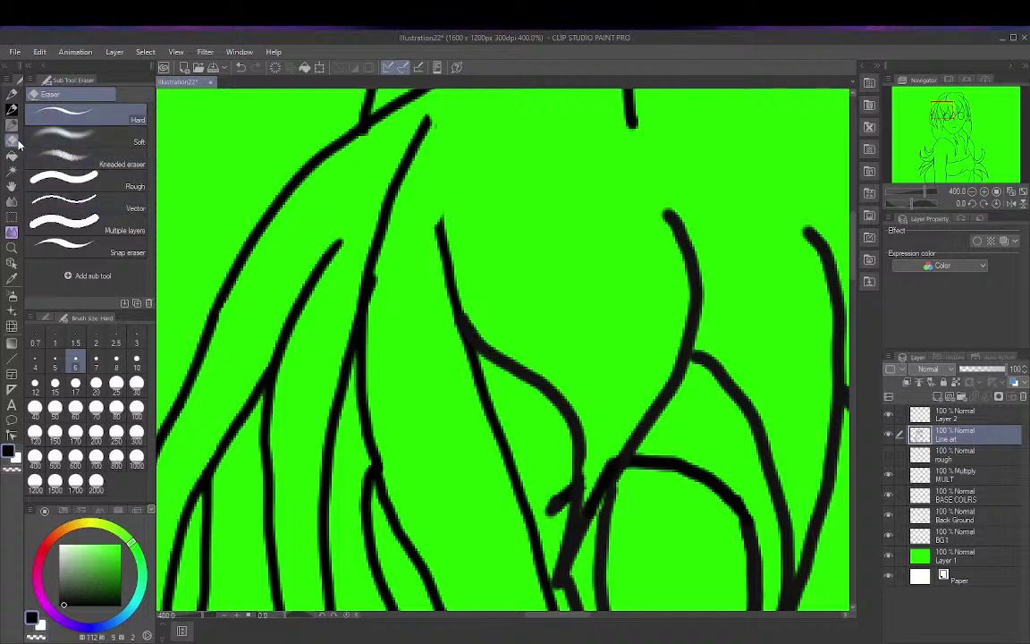
{"action": "left_click_drag", "start_coordinate": [341, 238], "coordinate": [318, 261]}
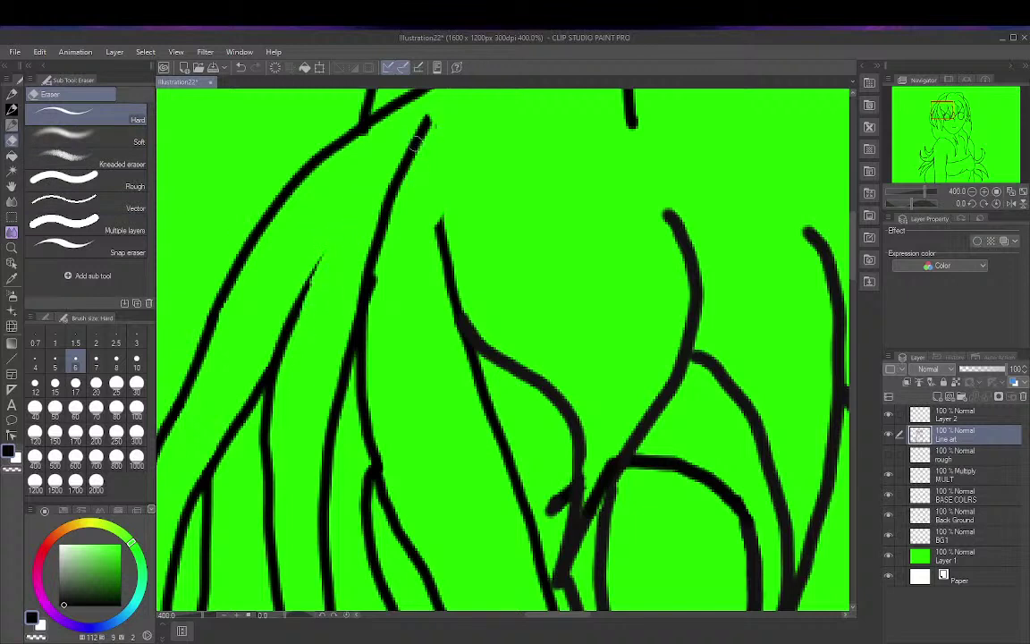
{"action": "left_click_drag", "start_coordinate": [413, 166], "coordinate": [436, 114]}
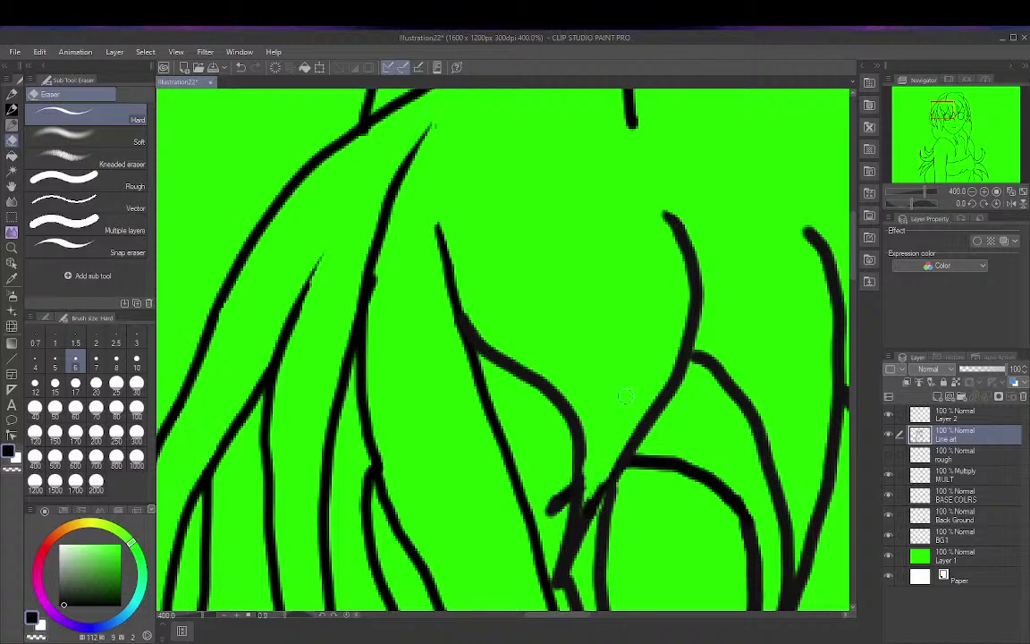
{"action": "left_click_drag", "start_coordinate": [665, 198], "coordinate": [672, 205]}
{"action": "left_click_drag", "start_coordinate": [575, 618], "coordinate": [586, 616]}
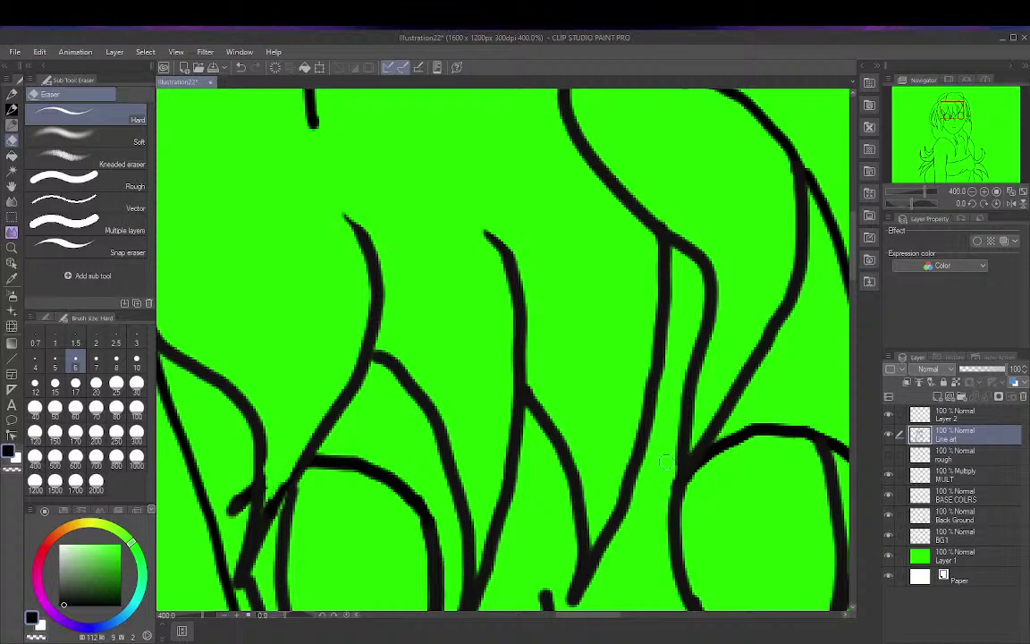
Step: Erase the thick fringe line crossing the near eye's outer edge and redraw it as a clean line with the basic brush at size 7
{"action": "scroll", "coordinate": [598, 176], "scroll_direction": "down", "scroll_amount": 3}
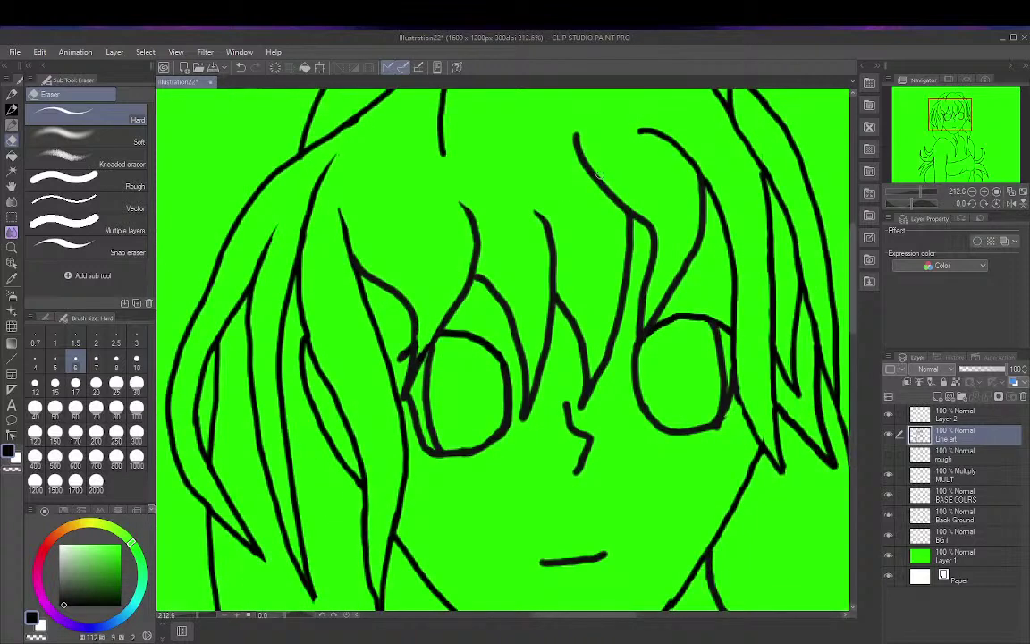
{"action": "scroll", "coordinate": [599, 176], "scroll_direction": "down", "scroll_amount": 3}
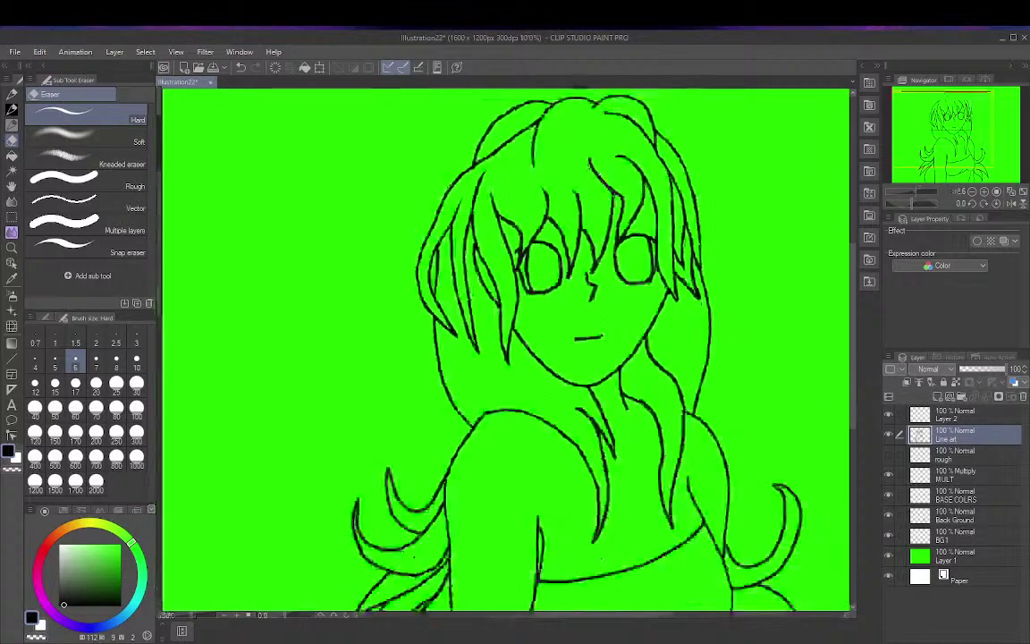
{"action": "scroll", "coordinate": [504, 227], "scroll_direction": "up", "scroll_amount": 4}
{"action": "scroll", "coordinate": [631, 281], "scroll_direction": "up", "scroll_amount": 2}
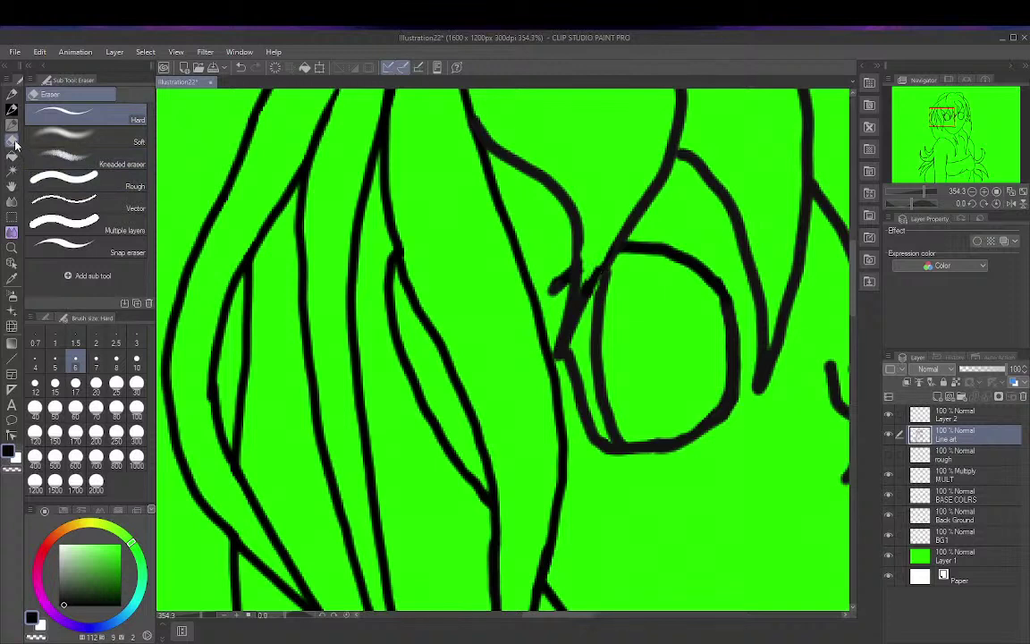
{"action": "mouse_move", "coordinate": [582, 301]}
{"action": "left_mouse_down"}
{"action": "mouse_move", "coordinate": [587, 275]}
{"action": "mouse_move", "coordinate": [577, 327]}
{"action": "mouse_move", "coordinate": [580, 284]}
{"action": "mouse_move", "coordinate": [572, 337]}
{"action": "mouse_move", "coordinate": [569, 317]}
{"action": "mouse_move", "coordinate": [560, 345]}
{"action": "mouse_move", "coordinate": [599, 261]}
{"action": "left_mouse_up"}
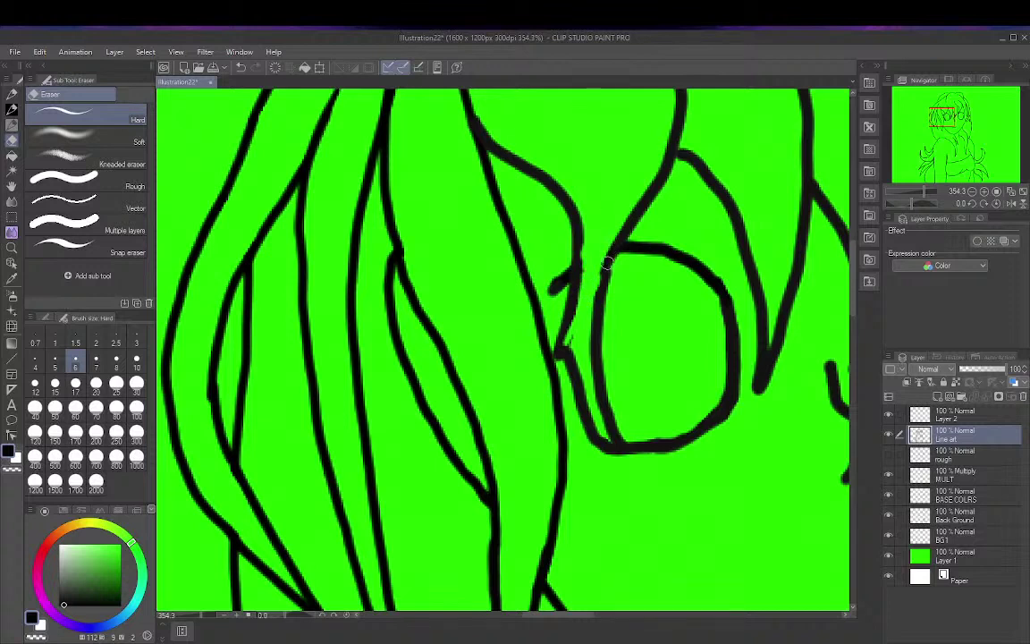
{"action": "left_click_drag", "start_coordinate": [601, 268], "coordinate": [626, 228]}
{"action": "left_click", "coordinate": [13, 96]}
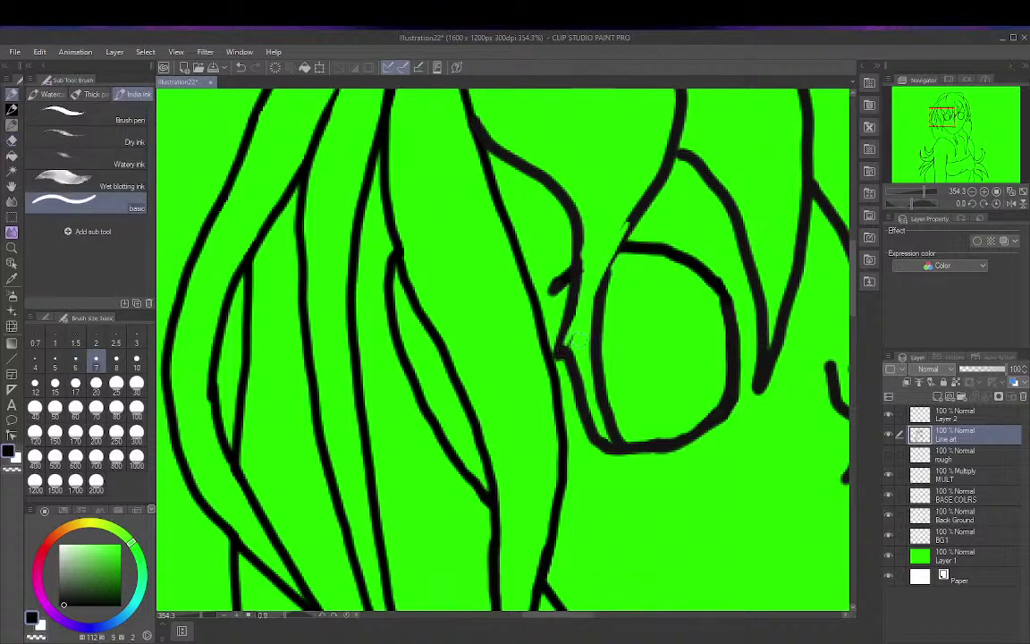
{"action": "left_click_drag", "start_coordinate": [558, 351], "coordinate": [630, 220]}
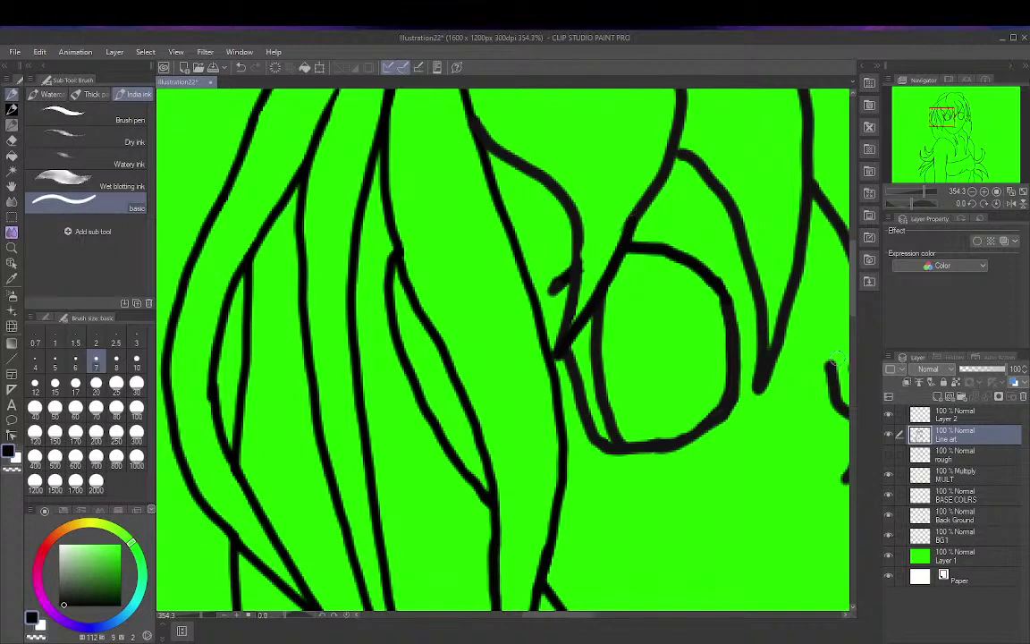
Step: Taper the upper end of the nose line and trim the bumps on the eyes' lower outlines with the Hard eraser
{"action": "mouse_move", "coordinate": [677, 423]}
{"action": "left_mouse_down"}
{"action": "mouse_move", "coordinate": [555, 480]}
{"action": "mouse_move", "coordinate": [424, 466]}
{"action": "left_mouse_up"}
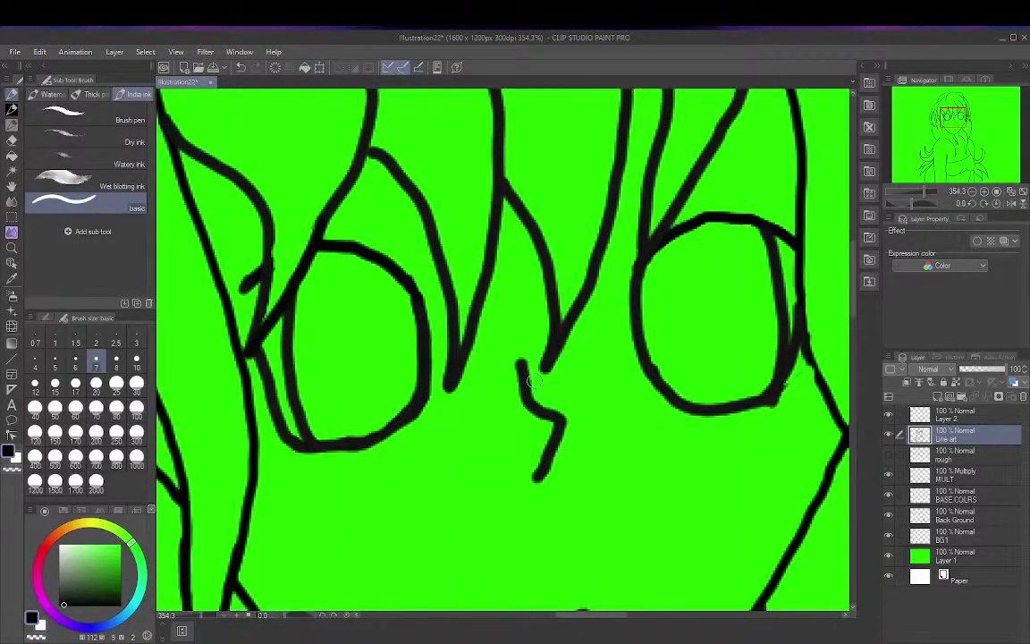
{"action": "left_click_drag", "start_coordinate": [483, 302], "coordinate": [471, 349]}
{"action": "key", "text": "ctrl+z"}
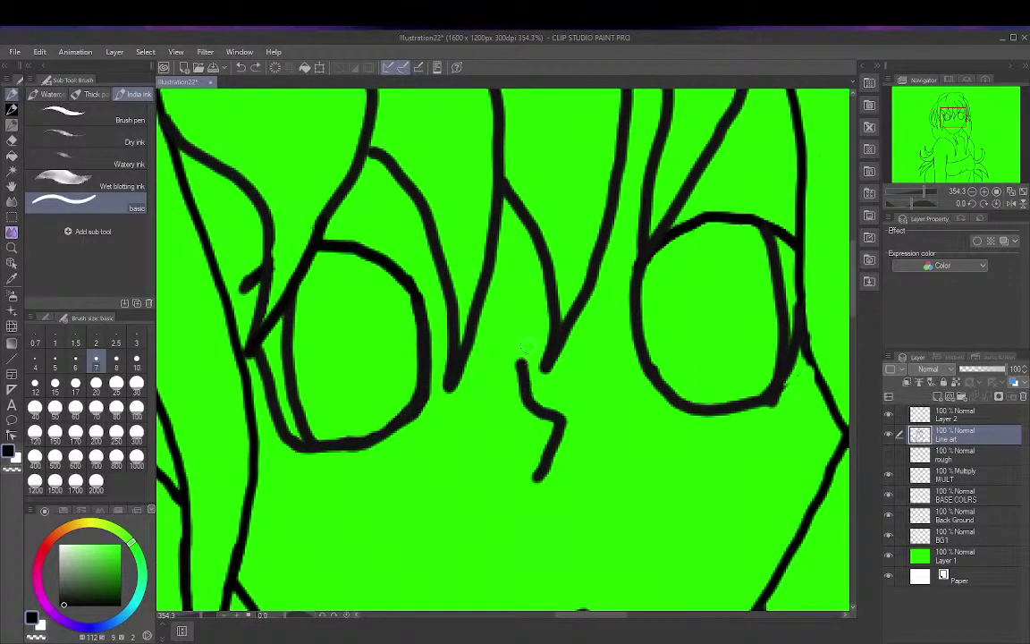
{"action": "left_click", "coordinate": [11, 141]}
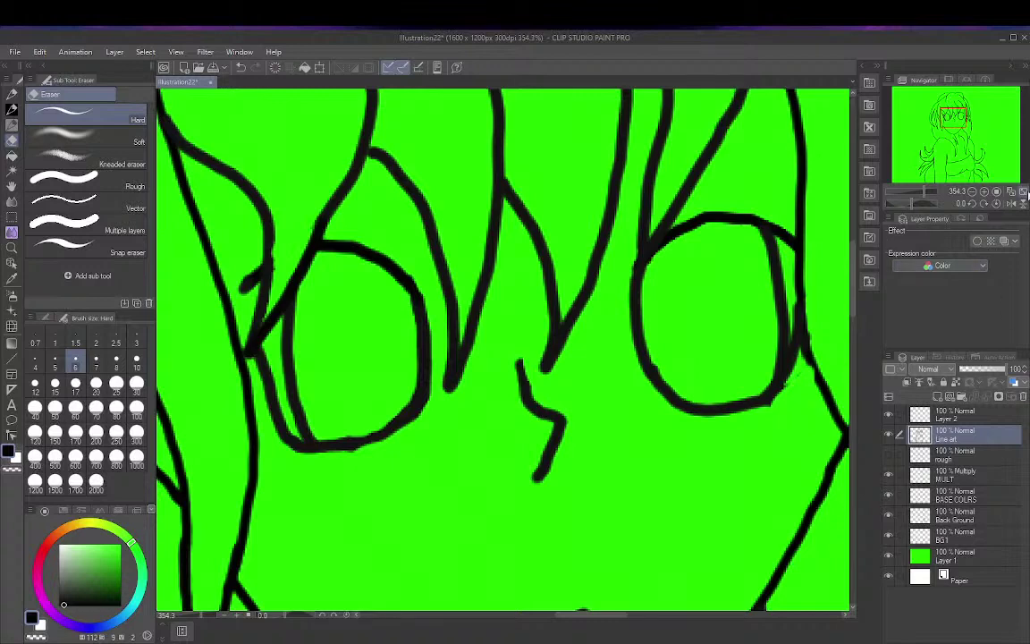
Step: Save the illustration with its cleaned-up line art
{"action": "left_click", "coordinate": [1024, 192]}
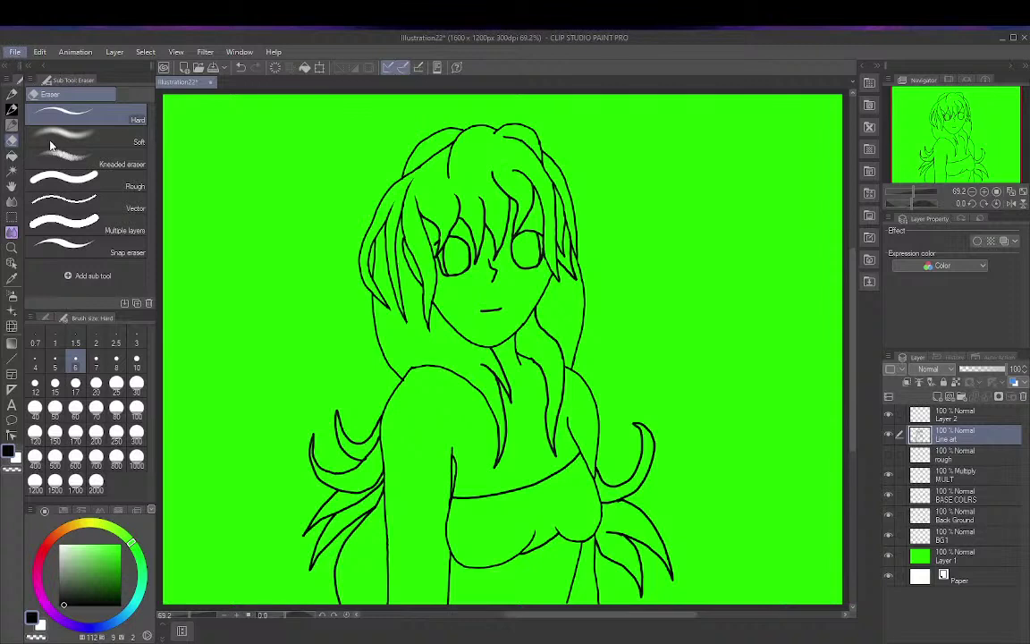
{"action": "key", "text": "ctrl+s"}
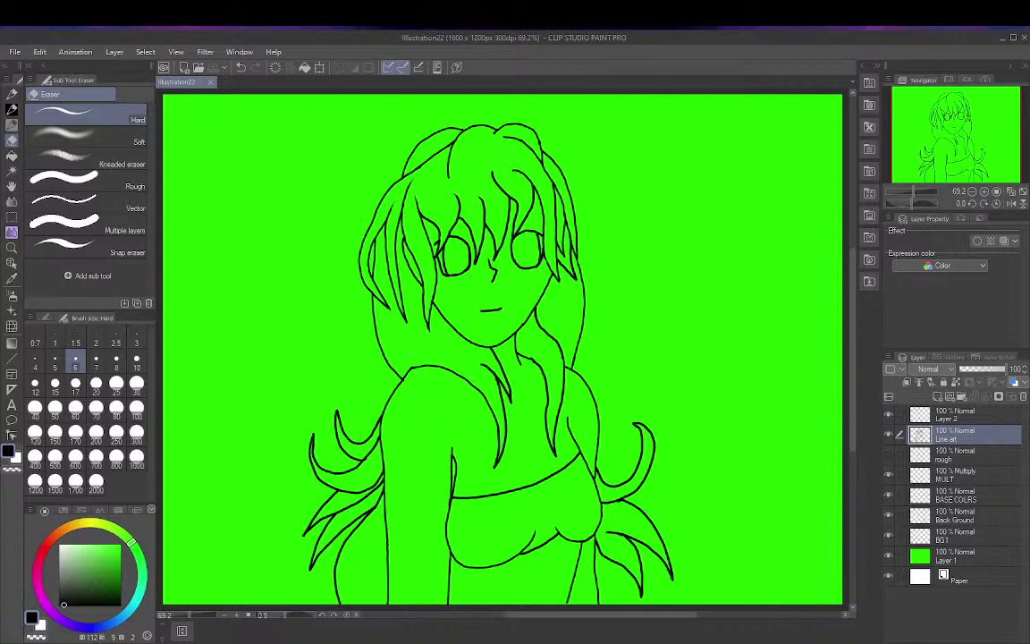
{"action": "scroll", "coordinate": [501, 369], "scroll_direction": "up", "scroll_amount": 6}
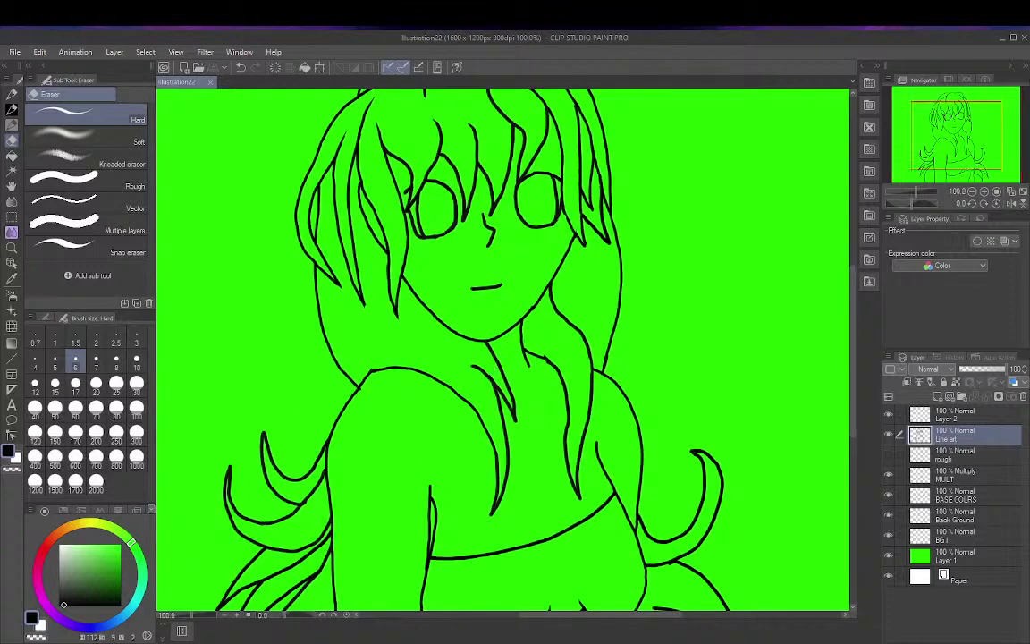
{"action": "scroll", "coordinate": [500, 369], "scroll_direction": "up", "scroll_amount": 2}
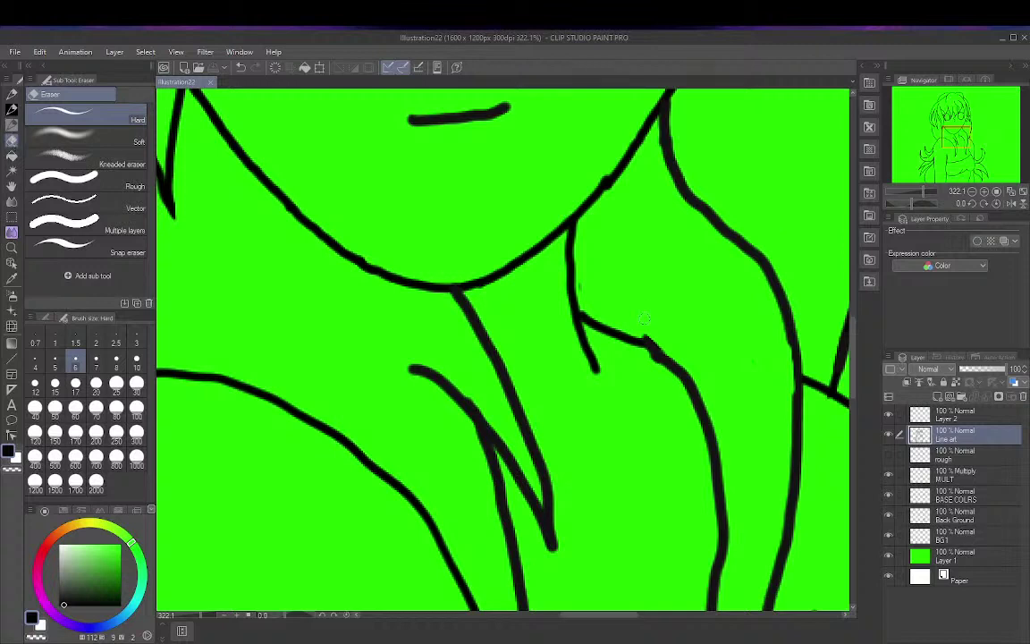
Step: Trim the bump on the chest hair lock's upper line and taper the blunt tips below the chin with the Hard eraser at size 6
{"action": "left_click", "coordinate": [662, 349]}
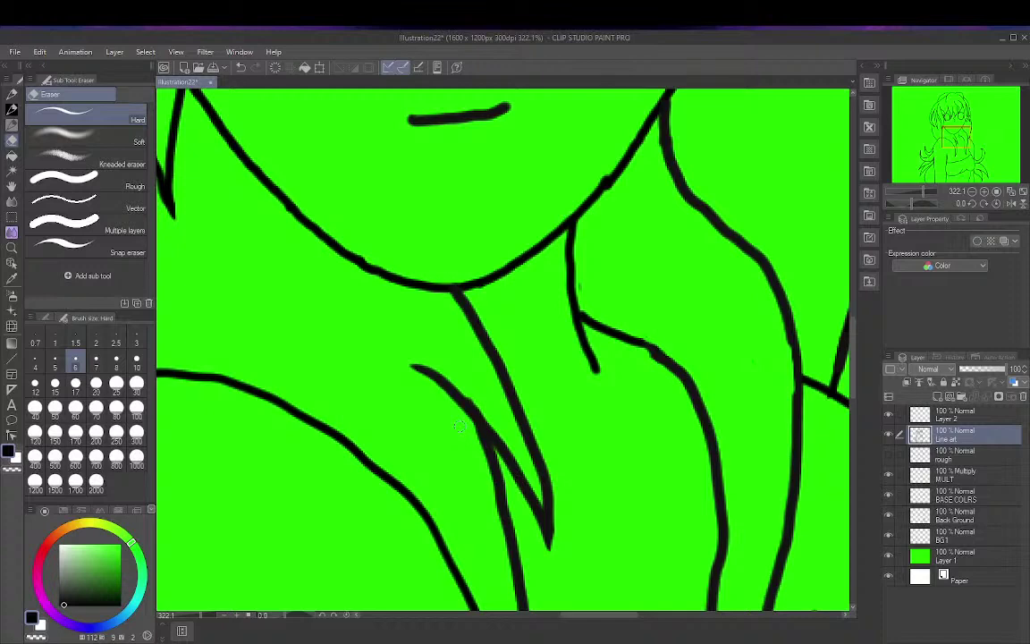
{"action": "mouse_move", "coordinate": [720, 485]}
{"action": "left_mouse_down"}
{"action": "mouse_move", "coordinate": [577, 202]}
{"action": "mouse_move", "coordinate": [535, 160]}
{"action": "mouse_move", "coordinate": [522, 171]}
{"action": "left_mouse_up"}
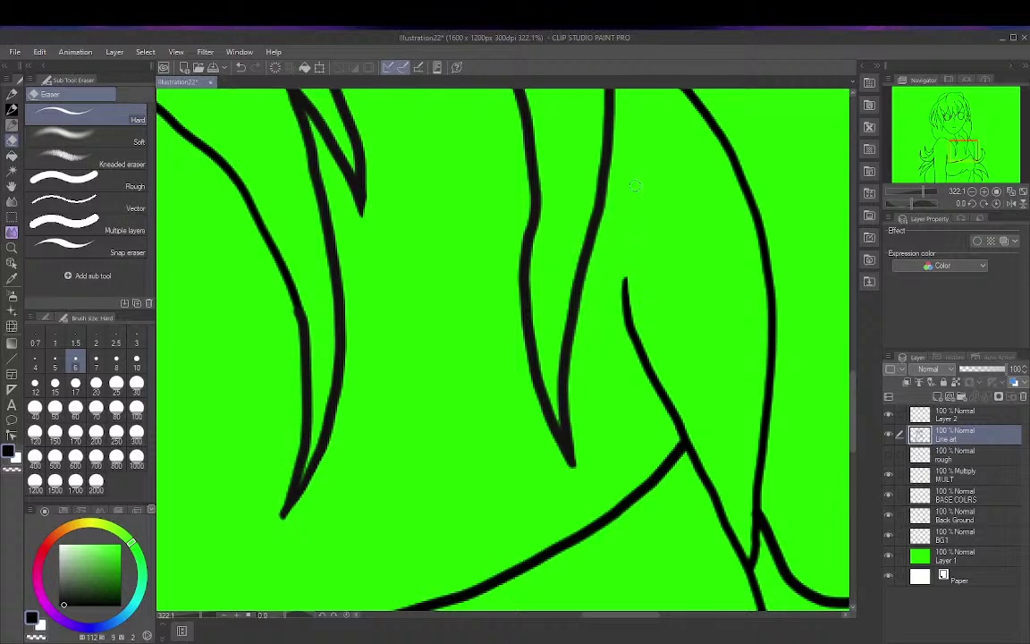
{"action": "left_click", "coordinate": [1024, 192]}
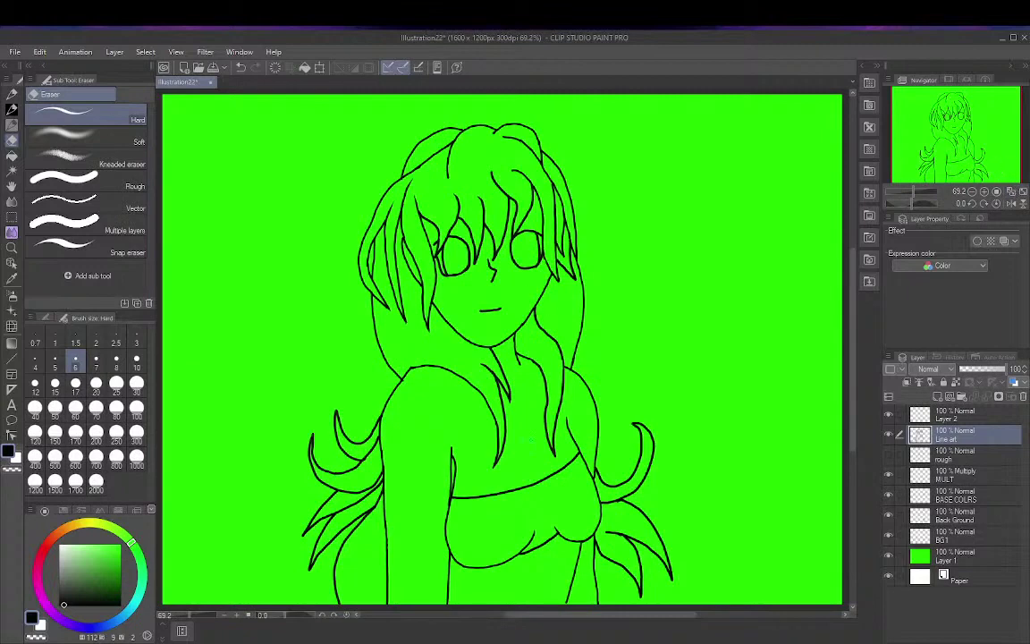
Step: Erase the tip and outer curve of the lower curled lock beside the near arm, and redraw the outer curve with the basic brush at size 7
{"action": "scroll", "coordinate": [321, 476], "scroll_direction": "up", "scroll_amount": 5}
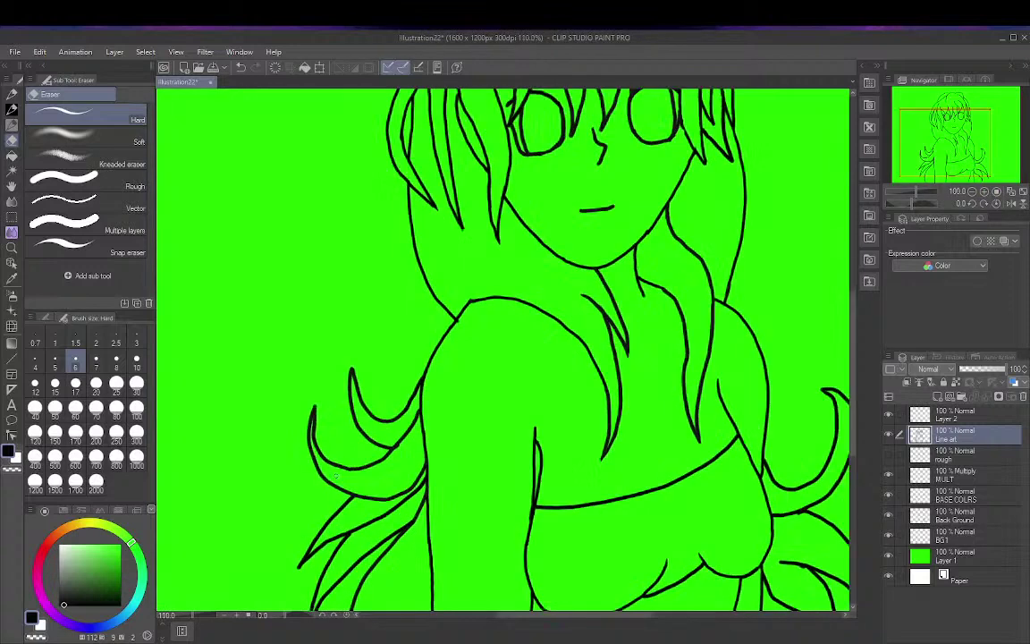
{"action": "scroll", "coordinate": [322, 468], "scroll_direction": "up", "scroll_amount": 4}
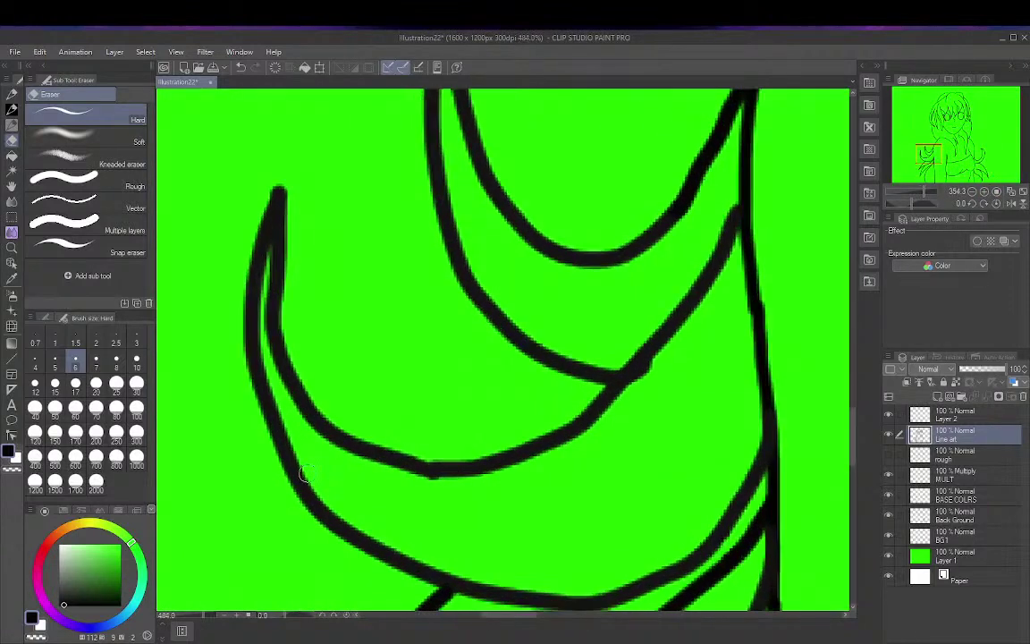
{"action": "scroll", "coordinate": [374, 474], "scroll_direction": "down", "scroll_amount": 1}
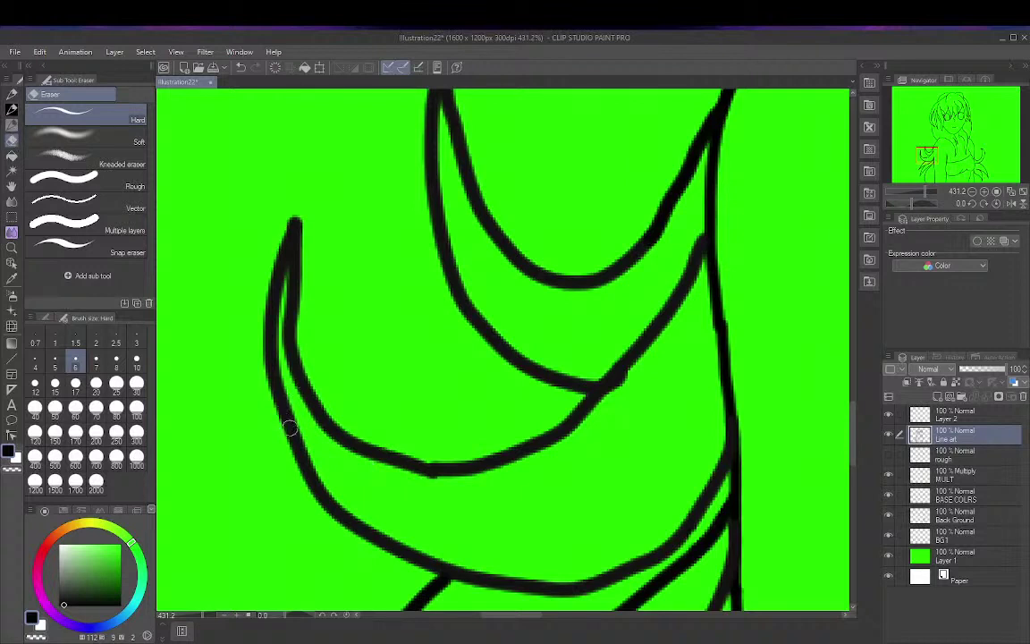
{"action": "mouse_move", "coordinate": [281, 418]}
{"action": "left_mouse_down"}
{"action": "mouse_move", "coordinate": [252, 333]}
{"action": "mouse_move", "coordinate": [277, 406]}
{"action": "mouse_move", "coordinate": [267, 350]}
{"action": "mouse_move", "coordinate": [276, 425]}
{"action": "mouse_move", "coordinate": [269, 284]}
{"action": "mouse_move", "coordinate": [271, 359]}
{"action": "left_mouse_up"}
{"action": "mouse_move", "coordinate": [270, 304]}
{"action": "left_mouse_down"}
{"action": "mouse_move", "coordinate": [275, 333]}
{"action": "mouse_move", "coordinate": [269, 301]}
{"action": "mouse_move", "coordinate": [293, 266]}
{"action": "mouse_move", "coordinate": [271, 276]}
{"action": "mouse_move", "coordinate": [291, 284]}
{"action": "mouse_move", "coordinate": [306, 212]}
{"action": "left_mouse_up"}
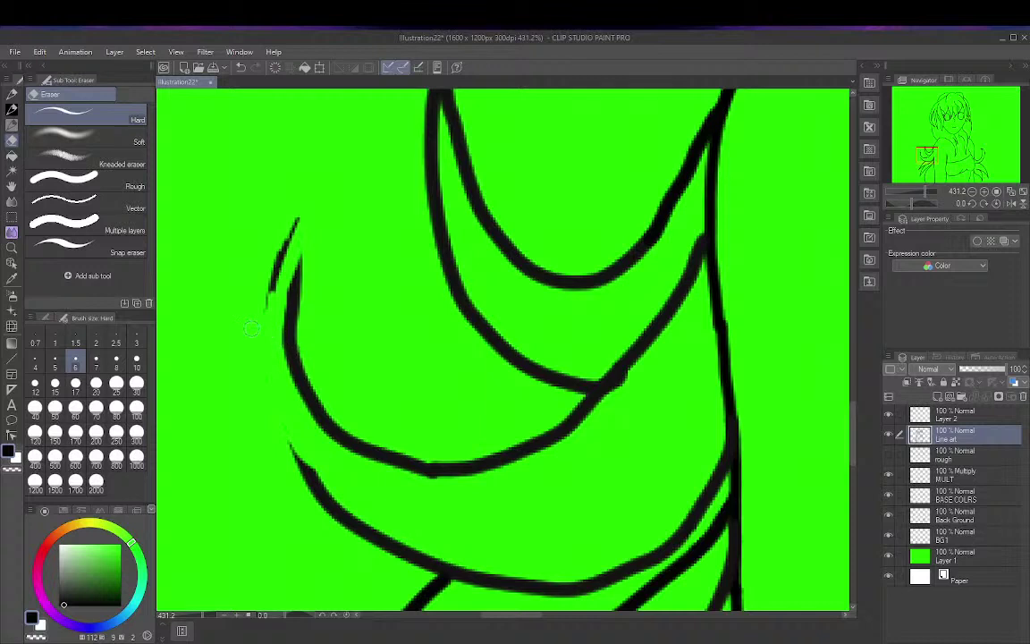
{"action": "left_click", "coordinate": [10, 89]}
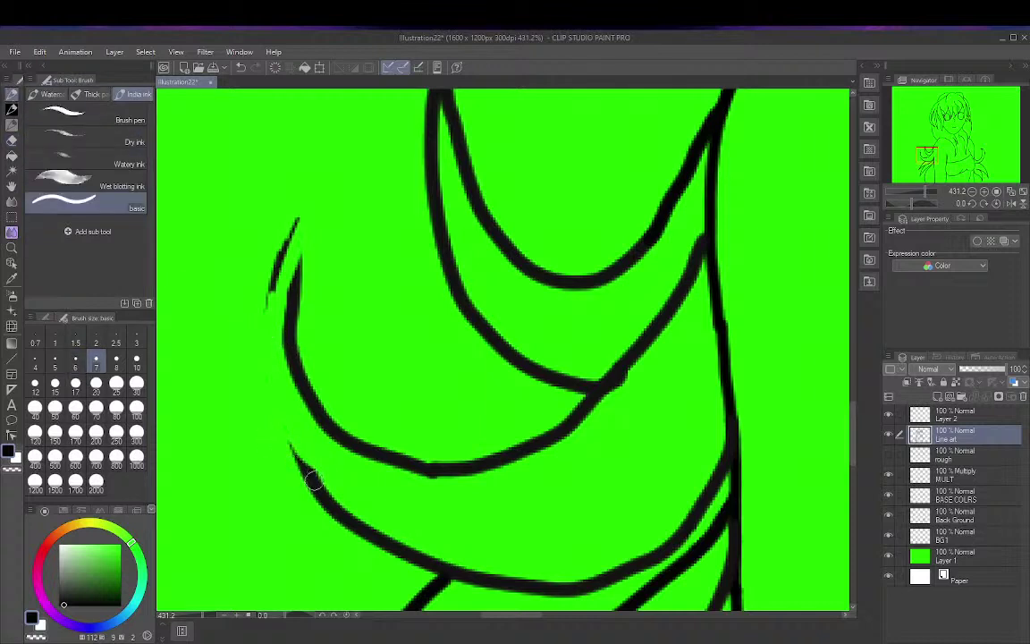
{"action": "mouse_move", "coordinate": [302, 465]}
{"action": "left_mouse_down"}
{"action": "mouse_move", "coordinate": [270, 382]}
{"action": "mouse_move", "coordinate": [275, 281]}
{"action": "left_mouse_up"}
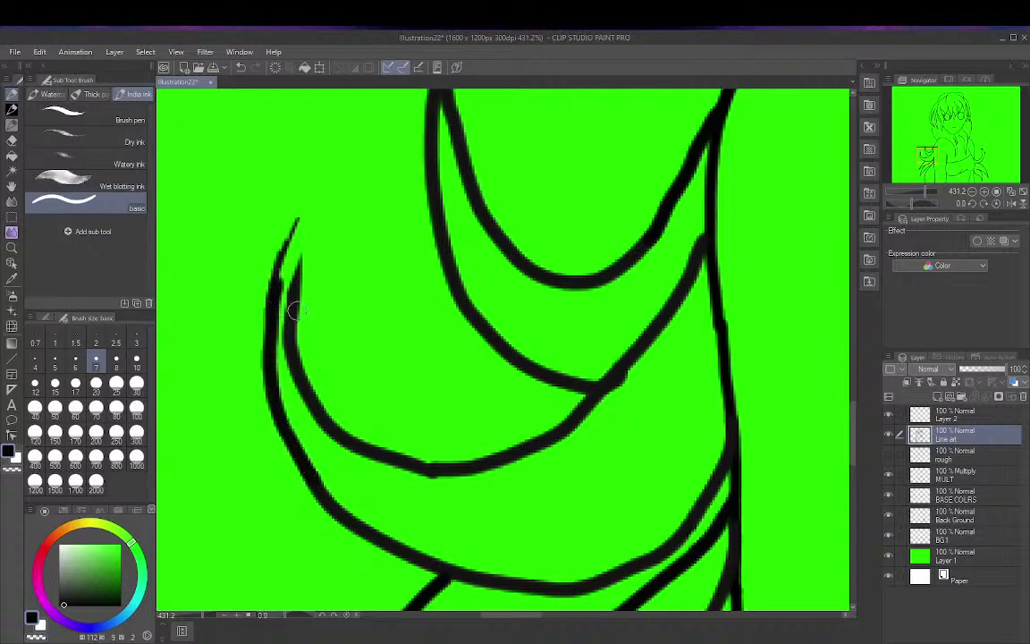
{"action": "left_click_drag", "start_coordinate": [294, 324], "coordinate": [299, 217]}
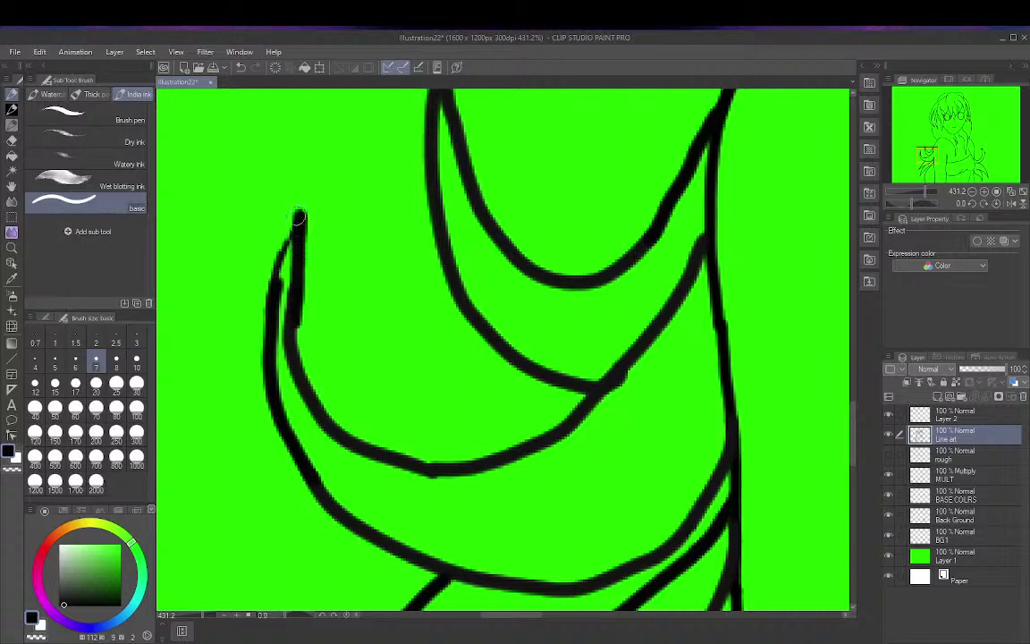
{"action": "key", "text": "ctrl+z"}
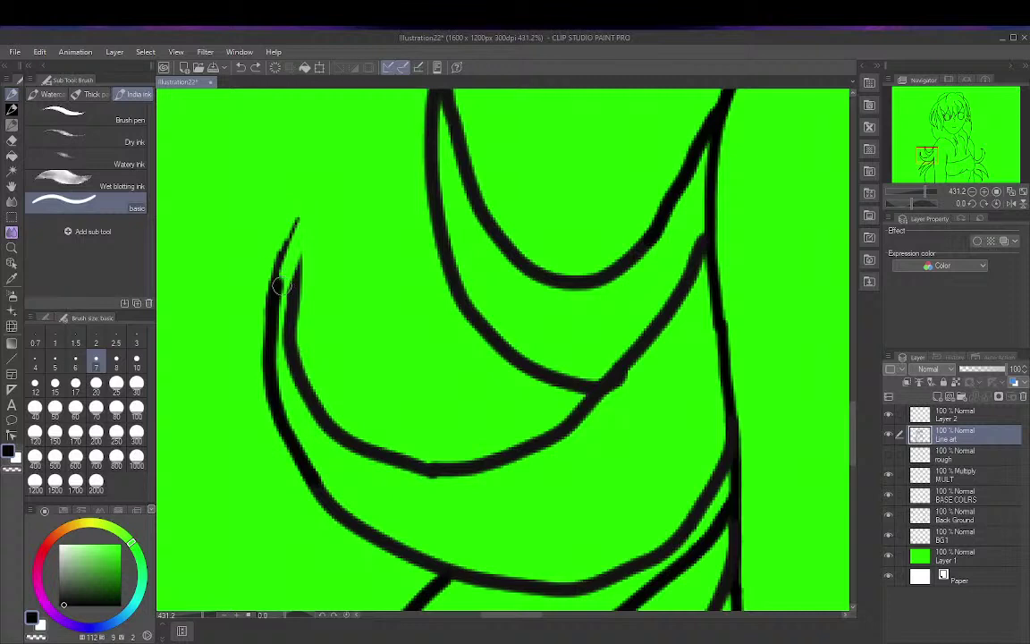
{"action": "left_click_drag", "start_coordinate": [290, 293], "coordinate": [313, 194]}
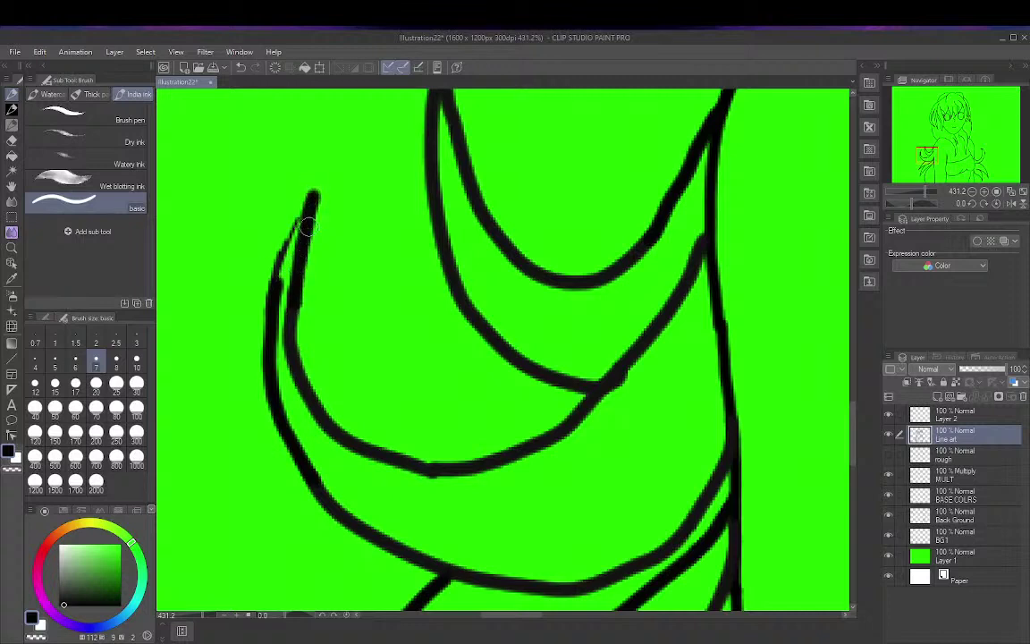
{"action": "key", "text": "ctrl+z"}
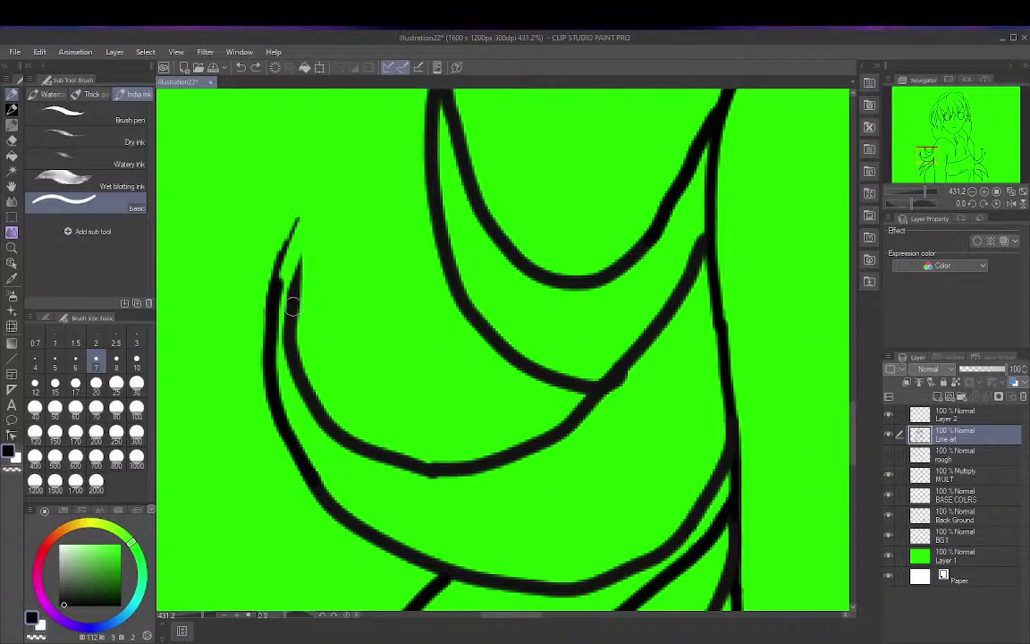
{"action": "left_click_drag", "start_coordinate": [295, 289], "coordinate": [307, 222]}
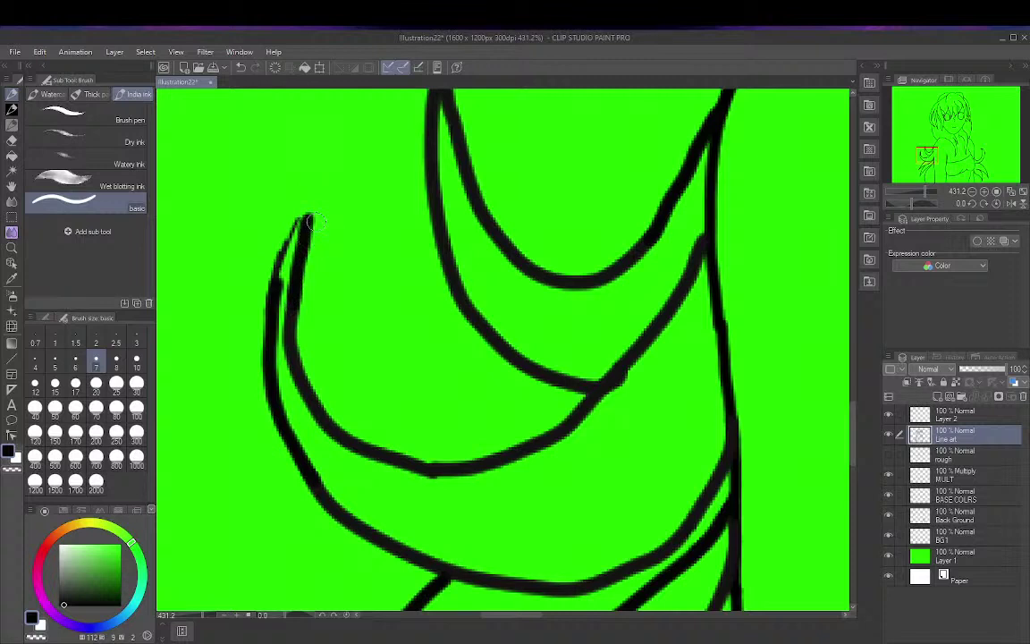
{"action": "key", "text": "ctrl+z"}
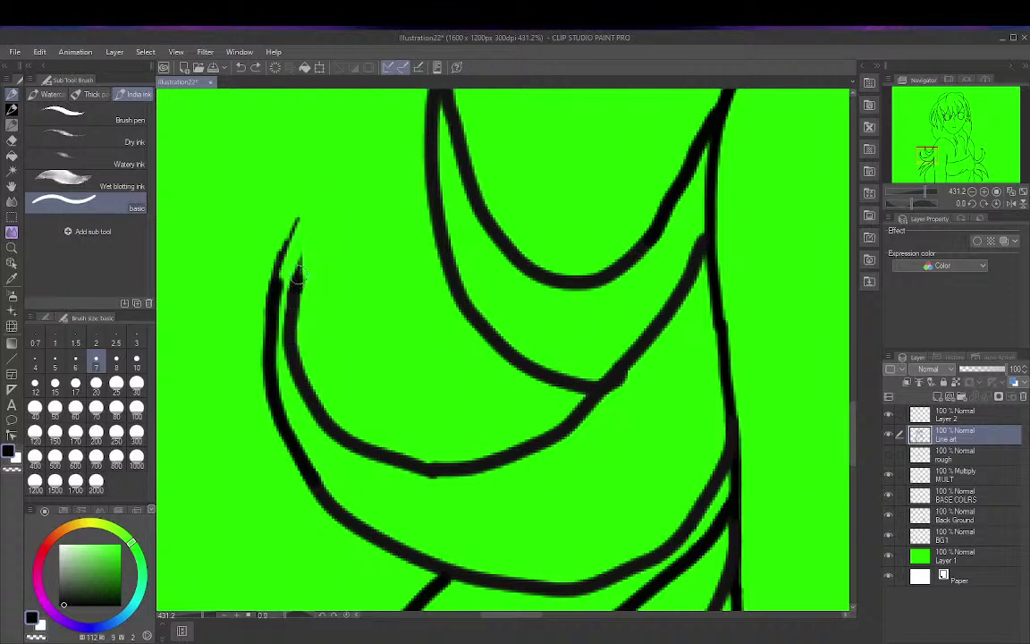
{"action": "left_click_drag", "start_coordinate": [297, 279], "coordinate": [313, 216]}
{"action": "key", "text": "ctrl+z"}
{"action": "left_click_drag", "start_coordinate": [297, 279], "coordinate": [313, 213]}
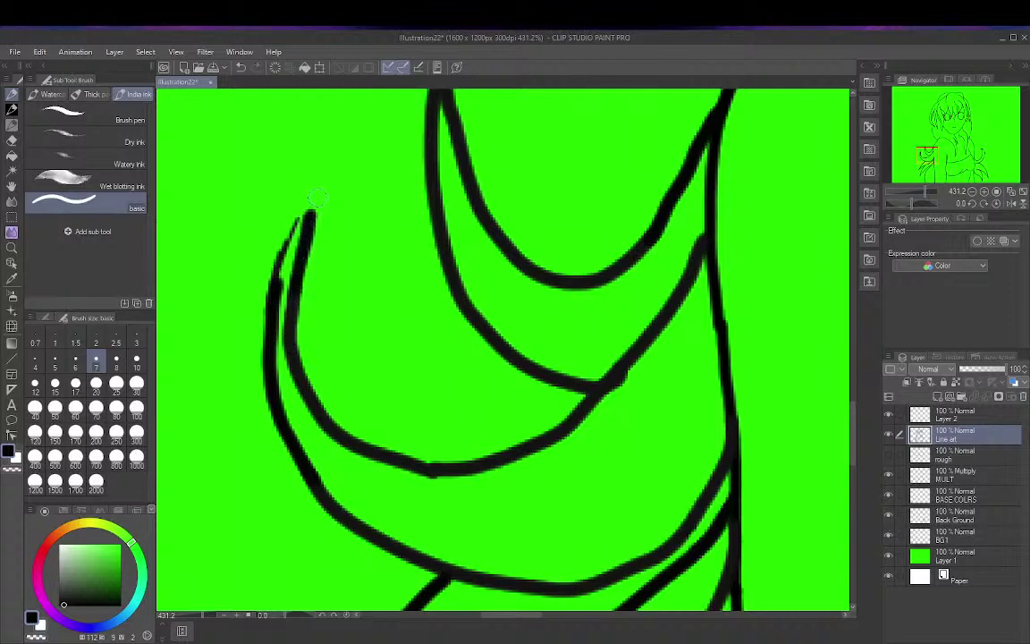
{"action": "key", "text": "ctrl+z"}
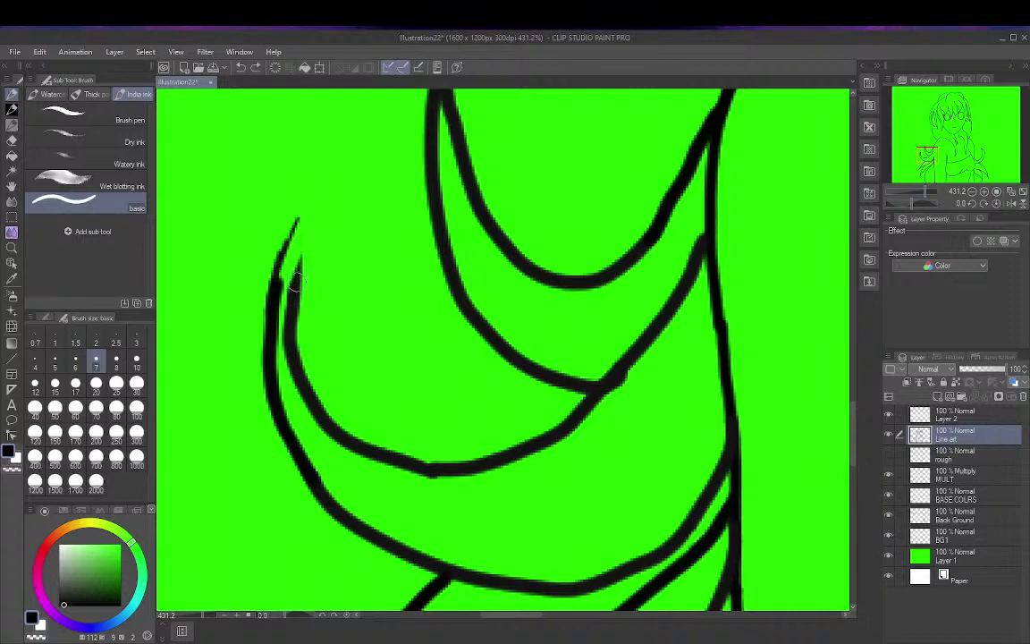
Step: Redraw both lines of the curled lock's tip, sharpen it with the Hard eraser, and trim the bump where it meets the upper lock
{"action": "left_click_drag", "start_coordinate": [294, 288], "coordinate": [306, 224]}
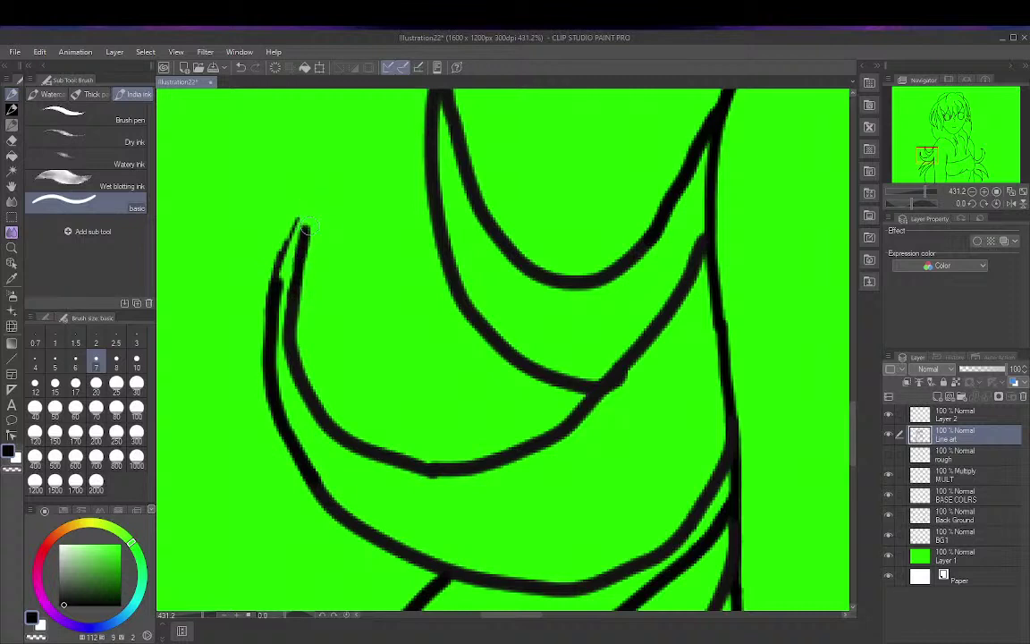
{"action": "left_click_drag", "start_coordinate": [285, 270], "coordinate": [313, 195]}
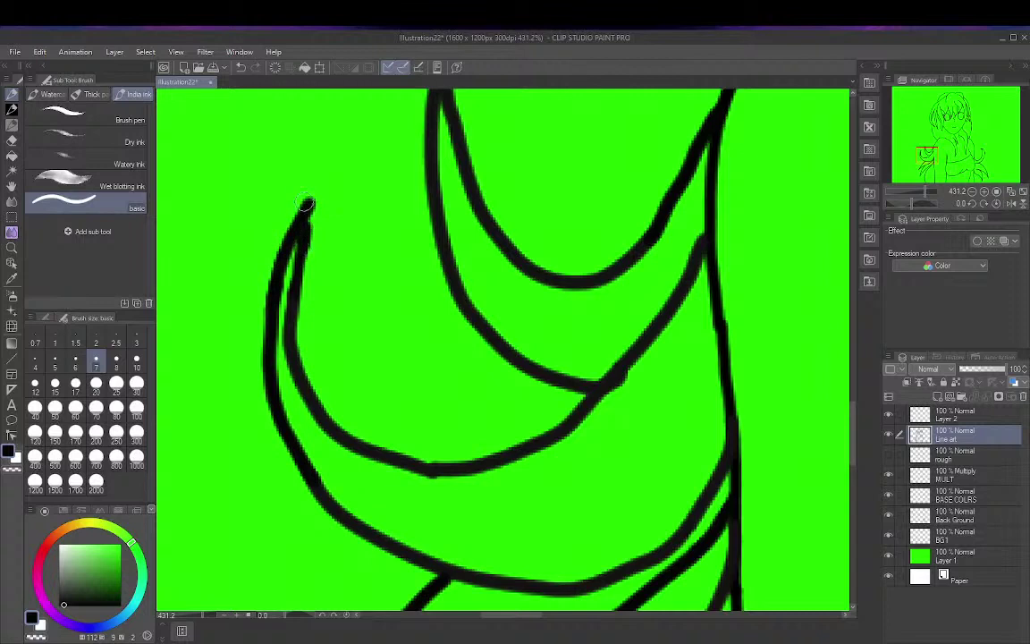
{"action": "left_click_drag", "start_coordinate": [304, 223], "coordinate": [311, 198]}
{"action": "left_click", "coordinate": [13, 141]}
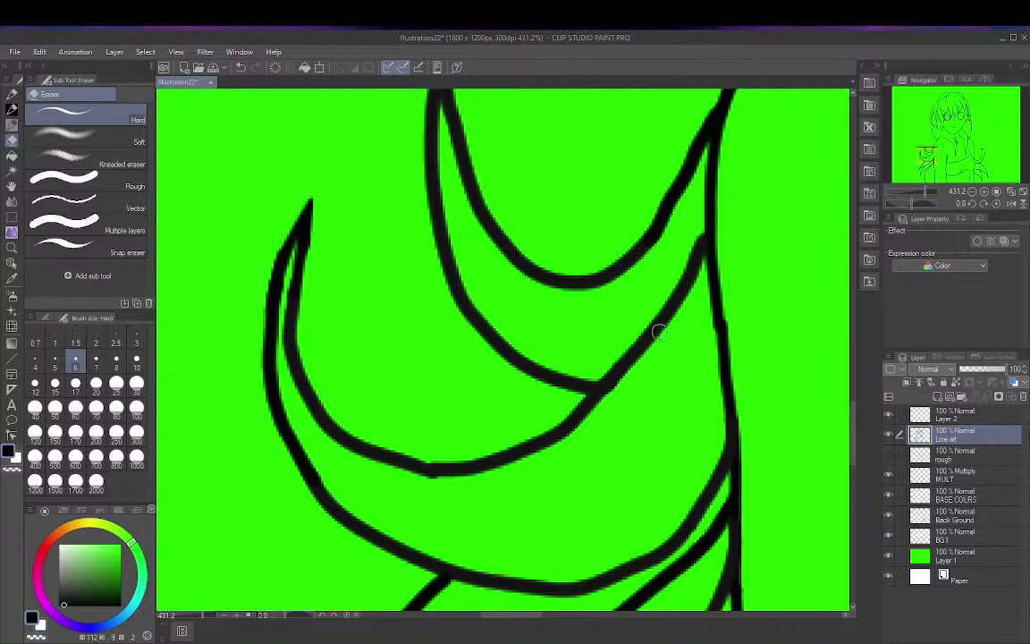
{"action": "scroll", "coordinate": [563, 286], "scroll_direction": "up", "scroll_amount": 1}
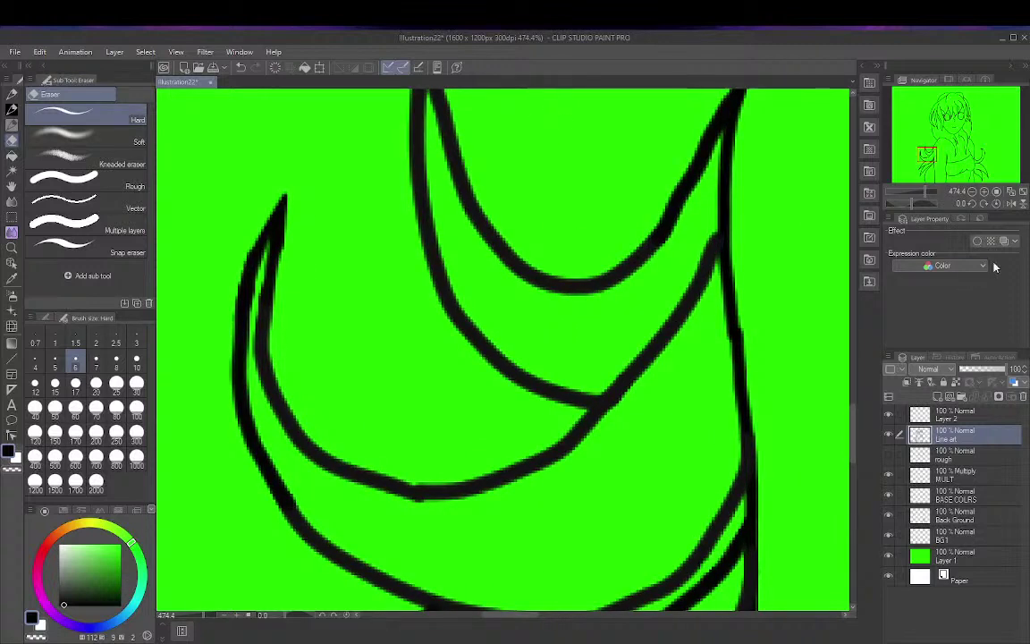
Step: Save the illustration and pick a bright yellow drawing colour with hue 57, saturation 100 and value 100
{"action": "left_click", "coordinate": [1024, 193]}
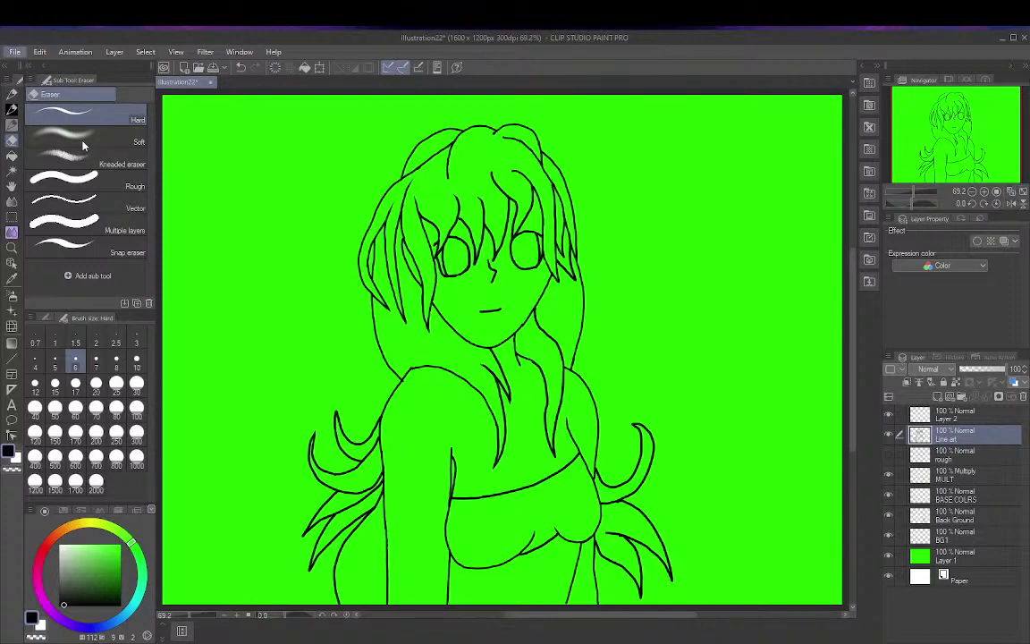
{"action": "key", "text": "ctrl+s"}
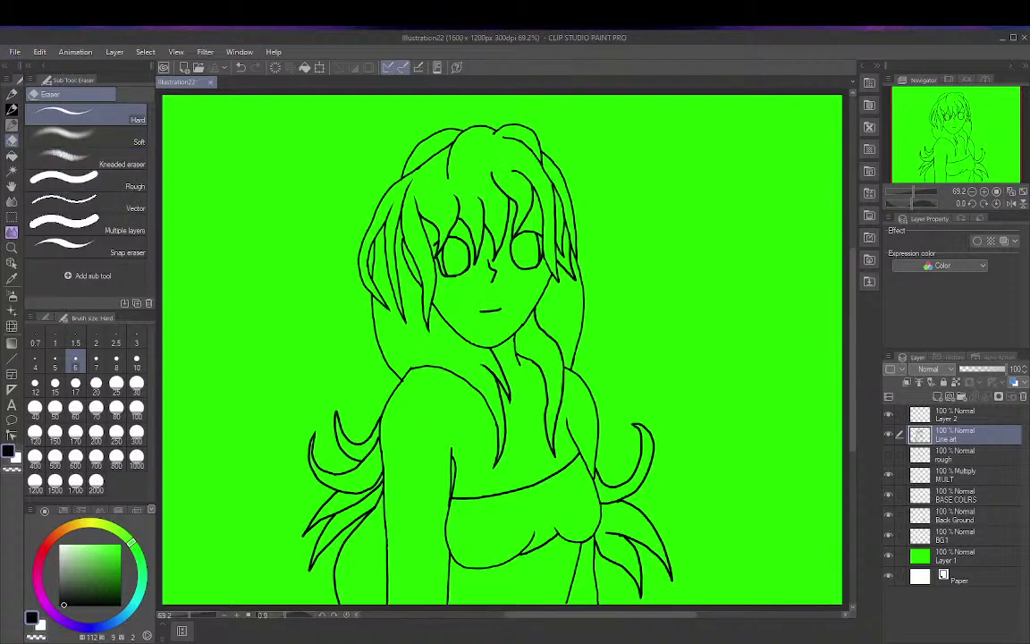
{"action": "left_click", "coordinate": [87, 526]}
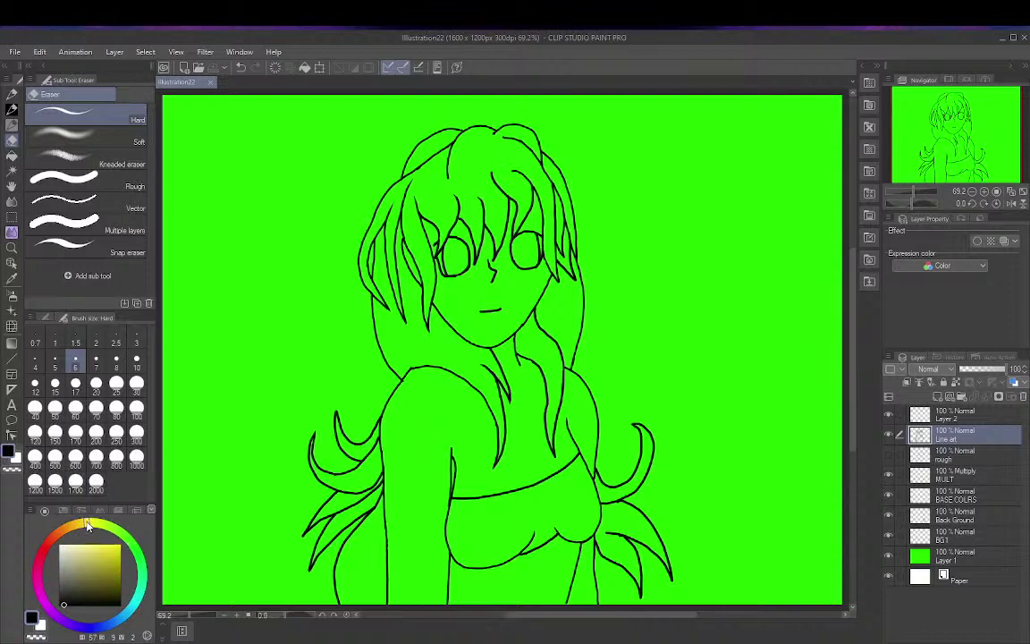
{"action": "left_click", "coordinate": [118, 544]}
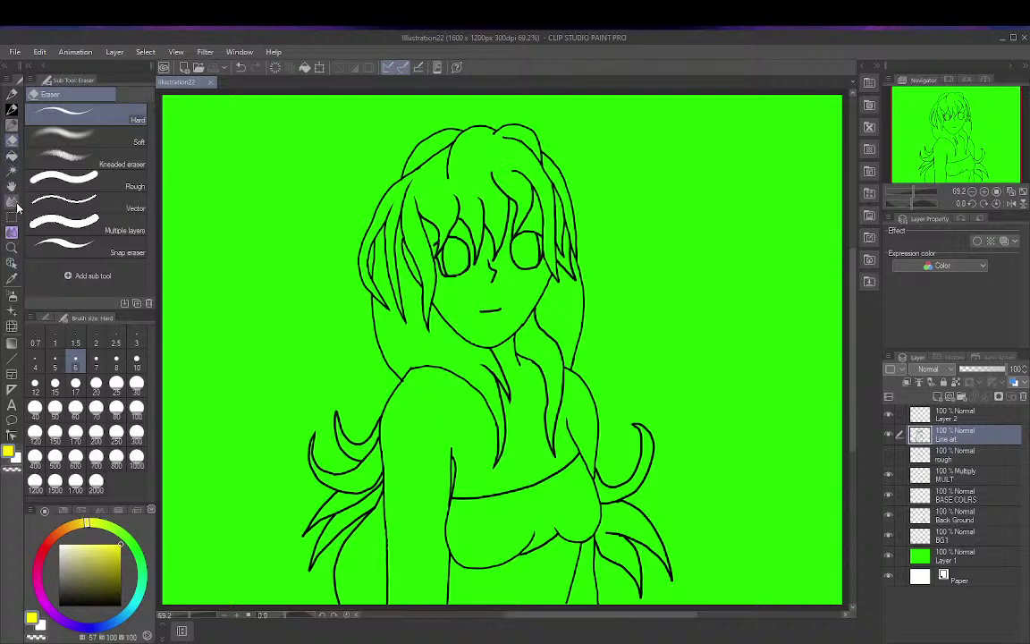
Step: Try to select the hair regions together with Auto select referring to the editing layer only, and clear the selection
{"action": "left_click", "coordinate": [12, 171]}
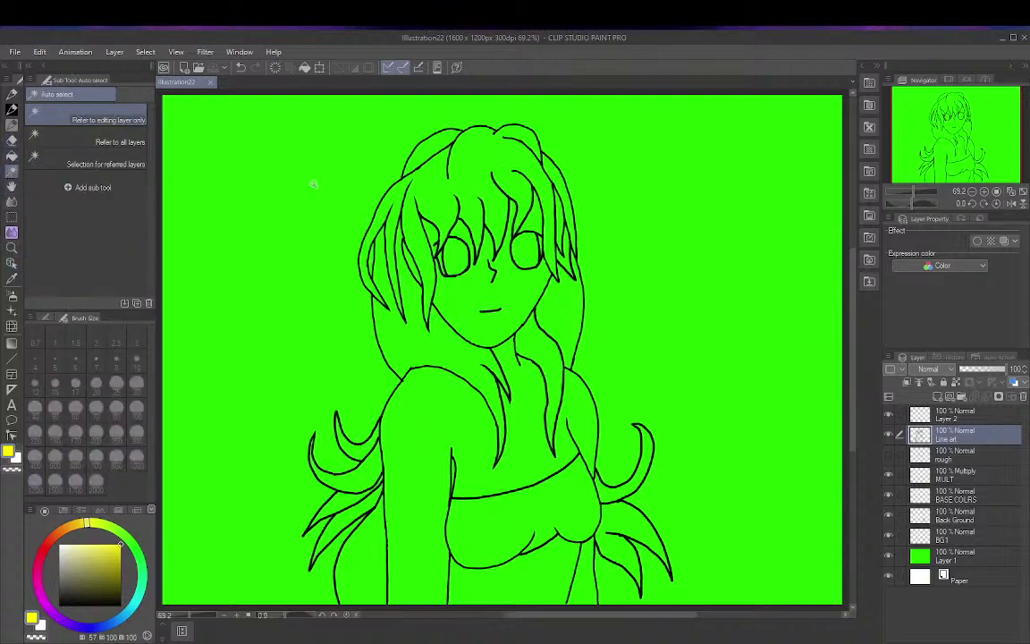
{"action": "left_click", "coordinate": [489, 159]}
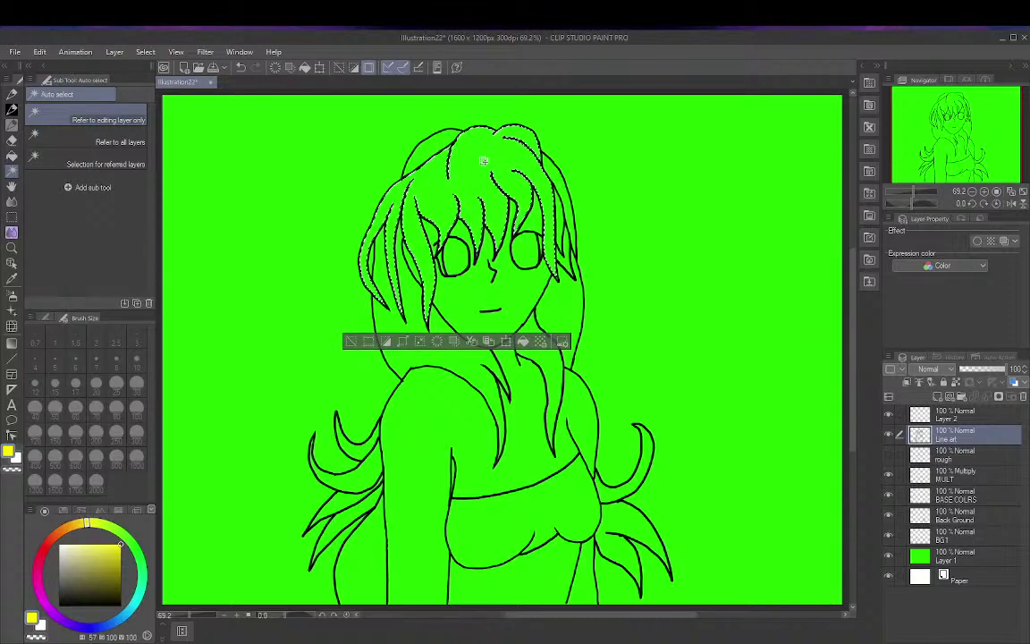
{"action": "left_click", "coordinate": [409, 311], "text": "shift"}
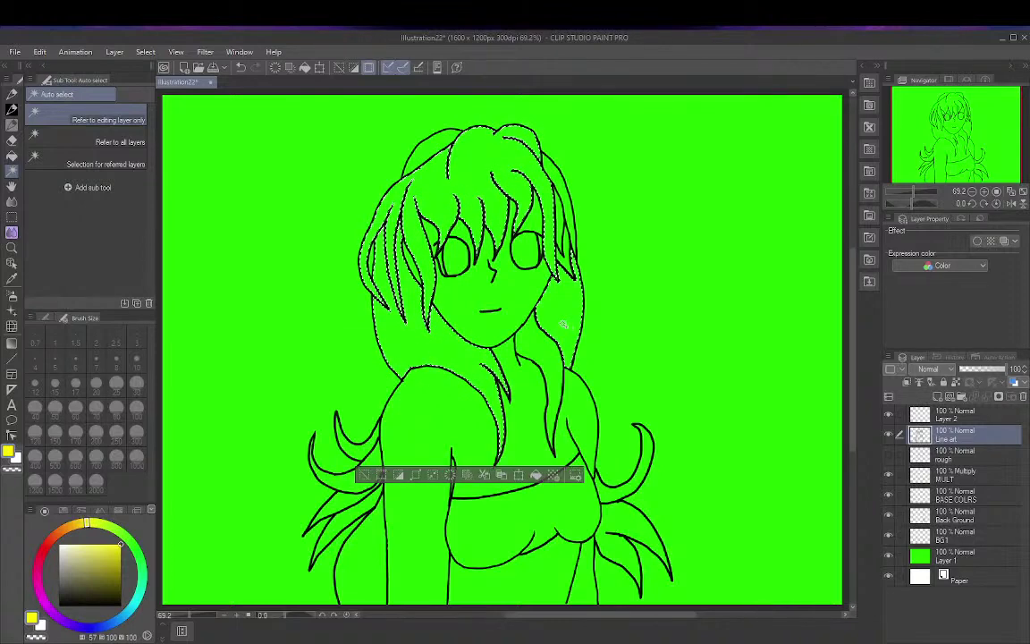
{"action": "left_click", "coordinate": [353, 448], "text": "shift"}
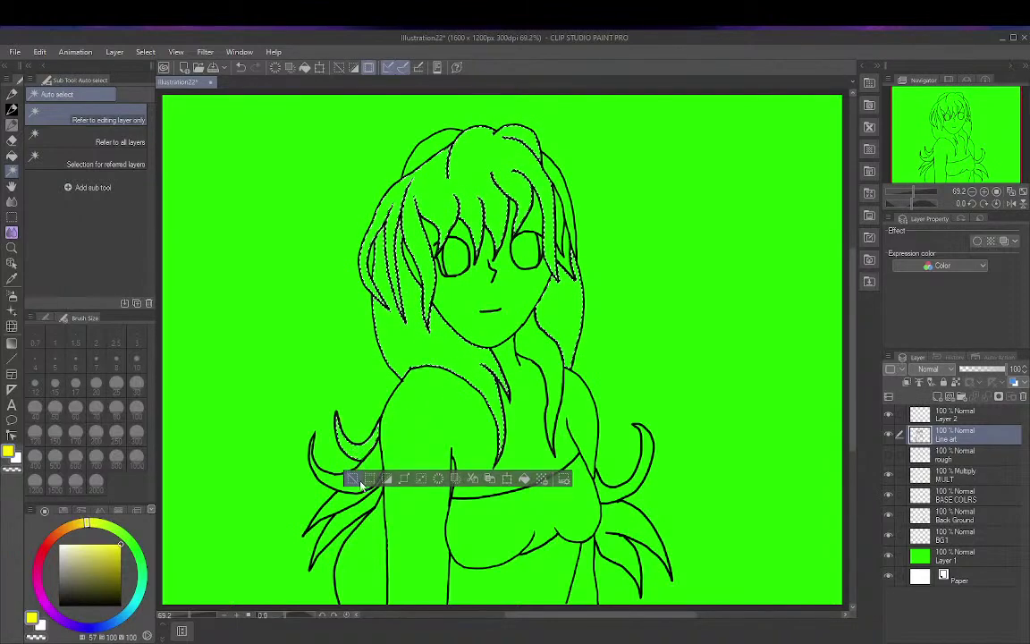
{"action": "left_click", "coordinate": [333, 481], "text": "shift"}
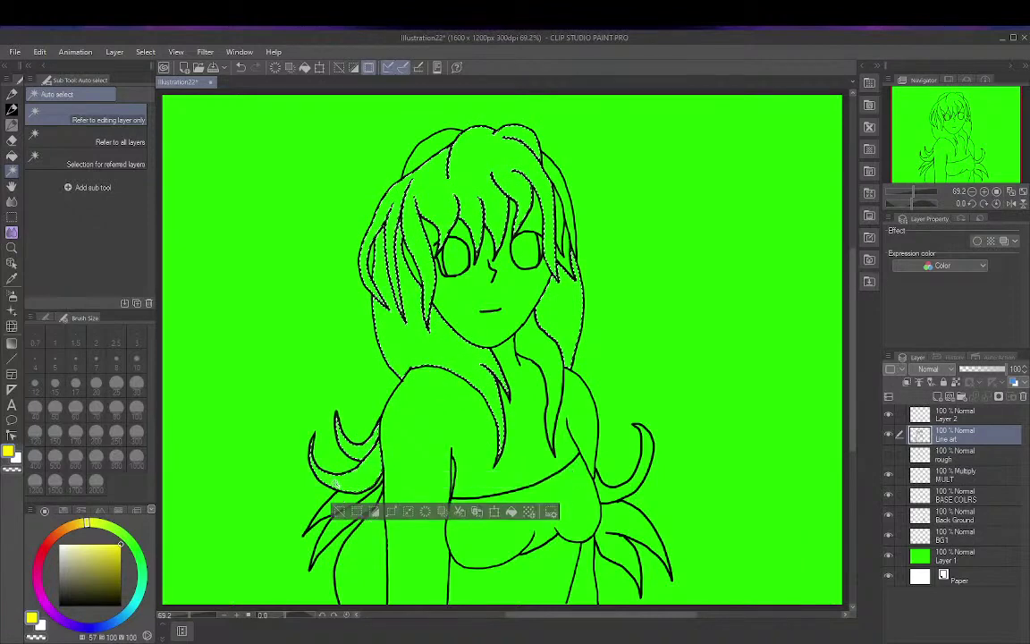
{"action": "left_click", "coordinate": [349, 524], "text": "shift"}
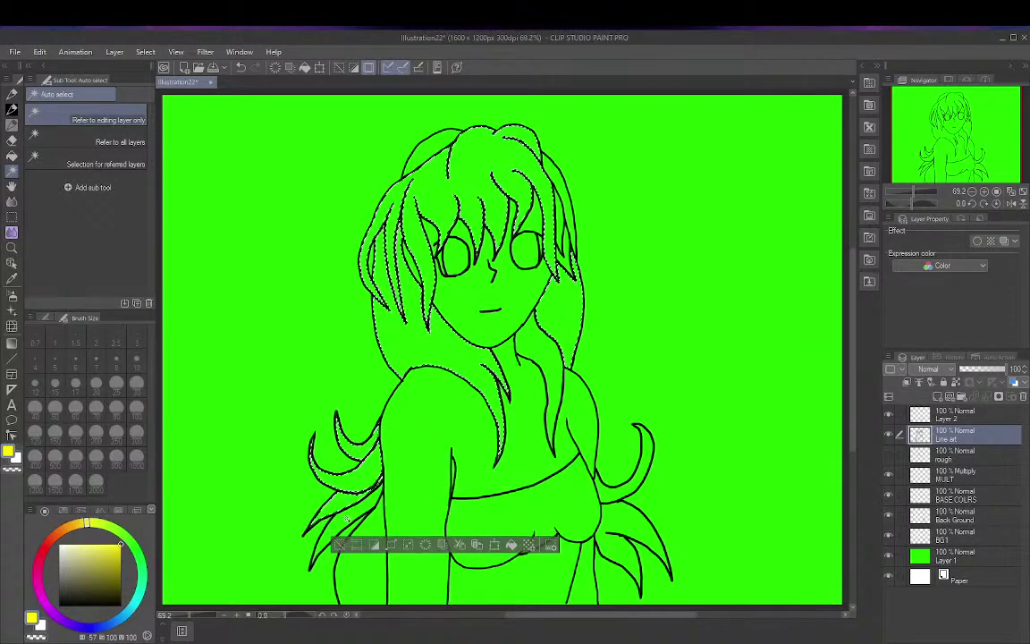
{"action": "left_click", "coordinate": [312, 467], "text": "shift"}
{"action": "left_click", "coordinate": [612, 492], "text": "shift"}
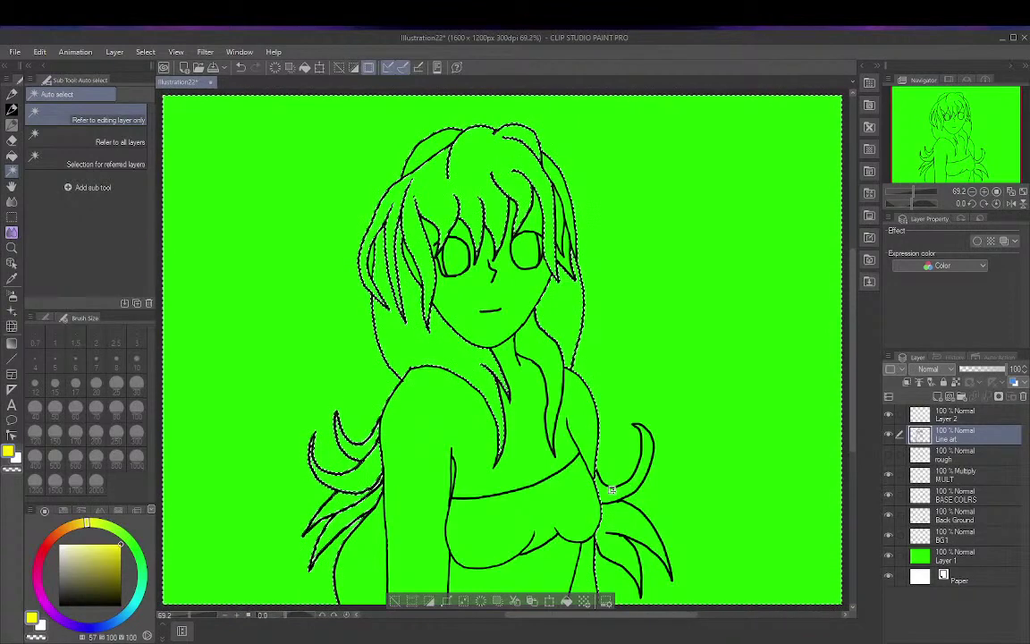
{"action": "key", "text": "ctrl+d"}
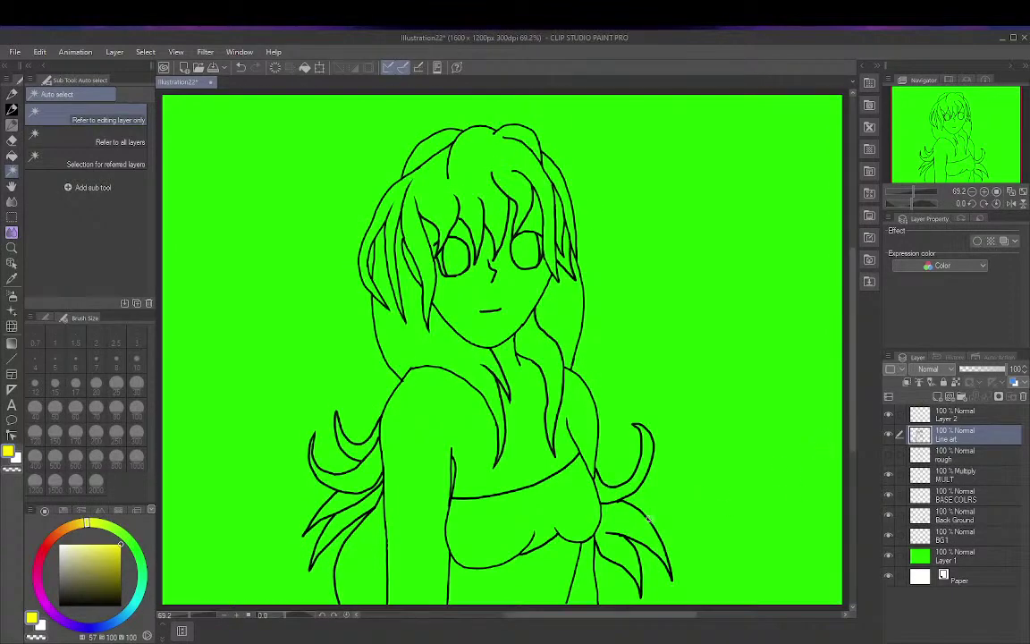
Step: Inspect the curled lock's outline beside the far arm, try to select the lock with Auto select, and clear the selection
{"action": "scroll", "coordinate": [603, 538], "scroll_direction": "up", "scroll_amount": 4}
{"action": "scroll", "coordinate": [604, 537], "scroll_direction": "up", "scroll_amount": 4}
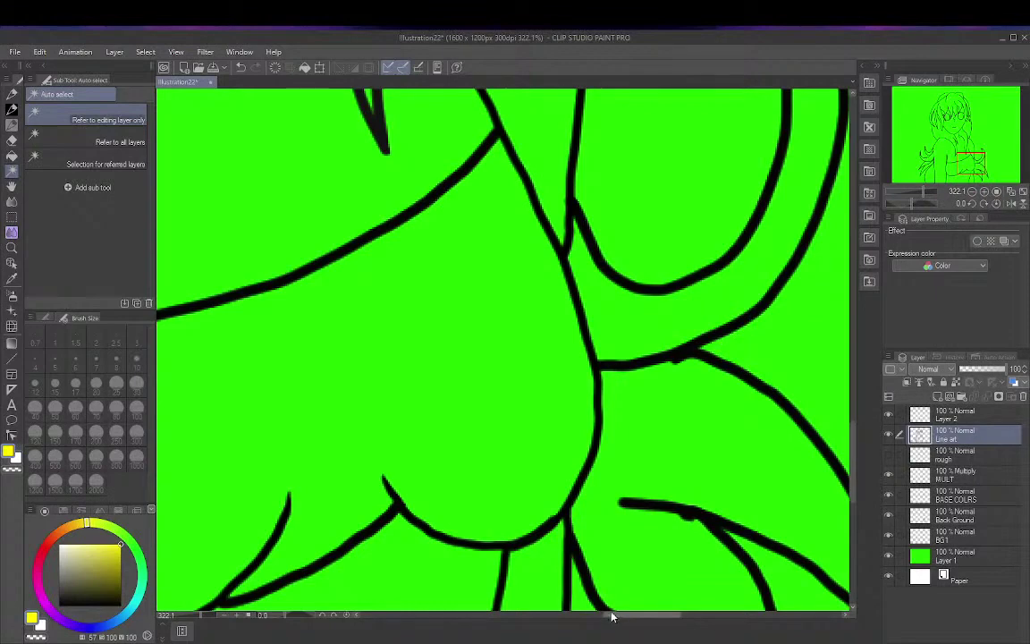
{"action": "left_click_drag", "start_coordinate": [609, 616], "coordinate": [637, 616]}
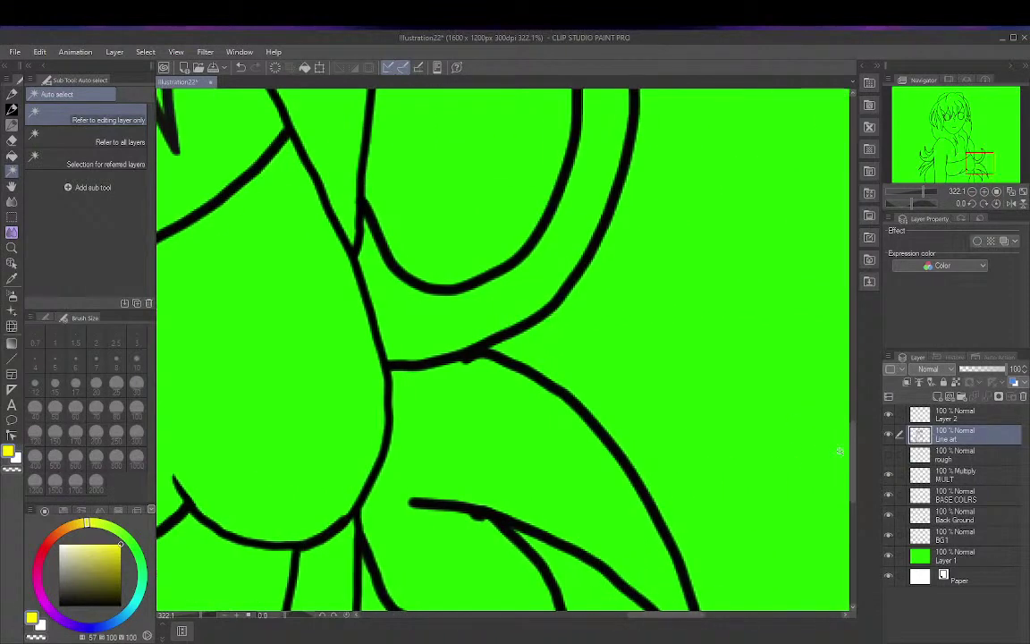
{"action": "mouse_move", "coordinate": [855, 448]}
{"action": "left_mouse_down"}
{"action": "mouse_move", "coordinate": [848, 496]}
{"action": "mouse_move", "coordinate": [890, 409]}
{"action": "mouse_move", "coordinate": [807, 336]}
{"action": "mouse_move", "coordinate": [916, 326]}
{"action": "mouse_move", "coordinate": [896, 398]}
{"action": "left_mouse_up"}
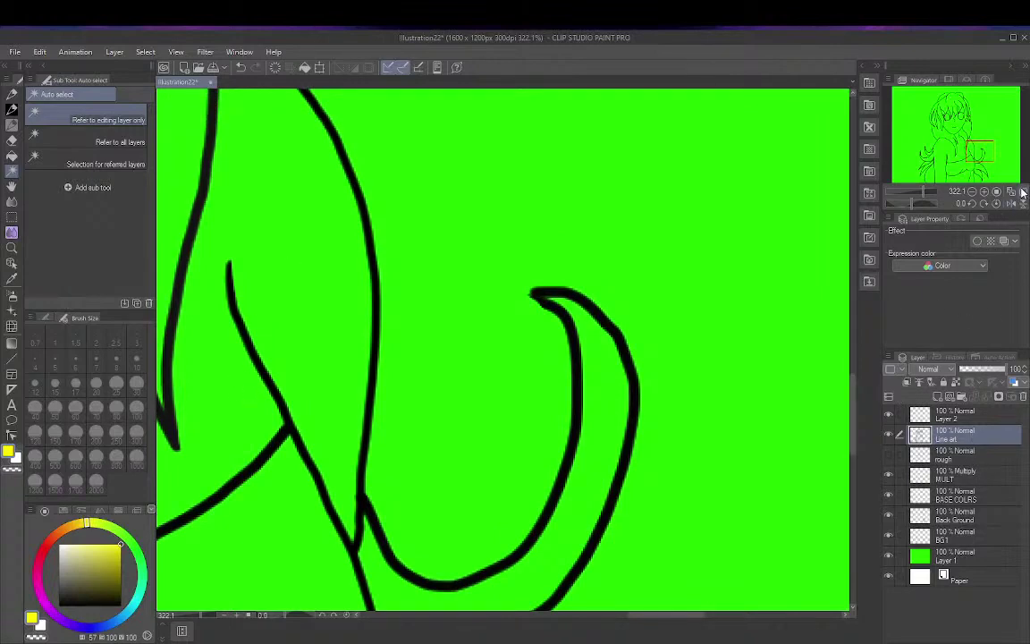
{"action": "left_click", "coordinate": [912, 190]}
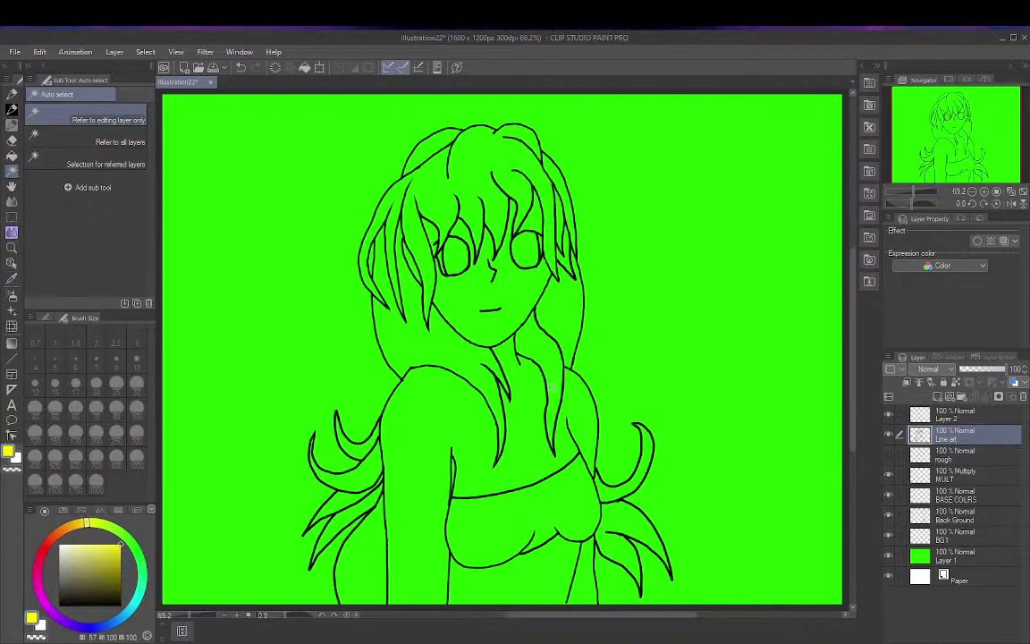
{"action": "left_click", "coordinate": [611, 494]}
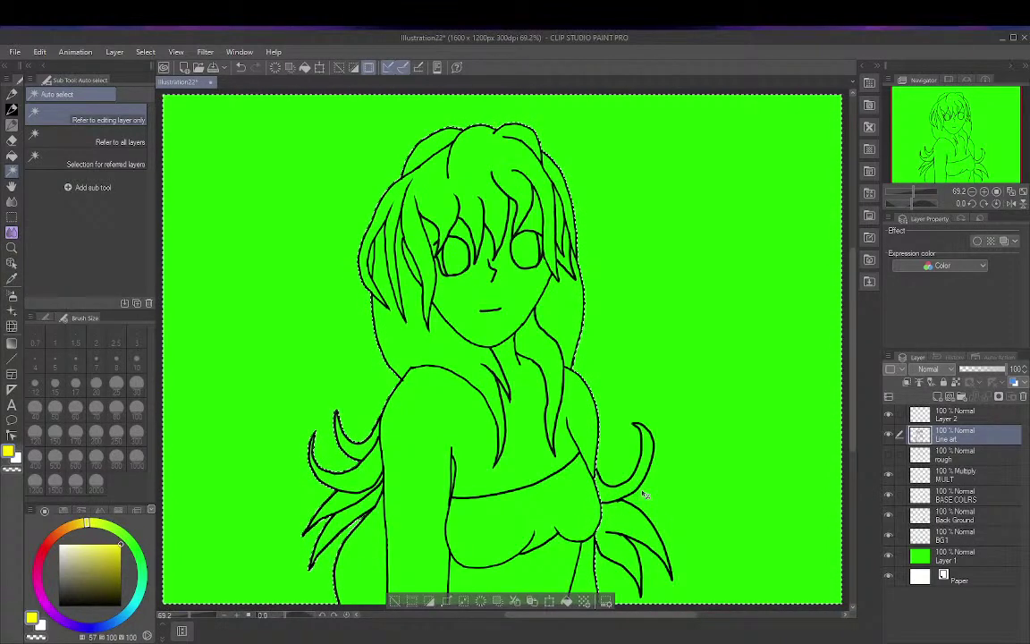
{"action": "key", "text": "ctrl+d"}
Step: Toggle the visibility of the Line art, Layer 2 and rough layers to check which layer holds the curled lock's lines
{"action": "scroll", "coordinate": [599, 476], "scroll_direction": "up", "scroll_amount": 2}
{"action": "scroll", "coordinate": [601, 478], "scroll_direction": "up", "scroll_amount": 3}
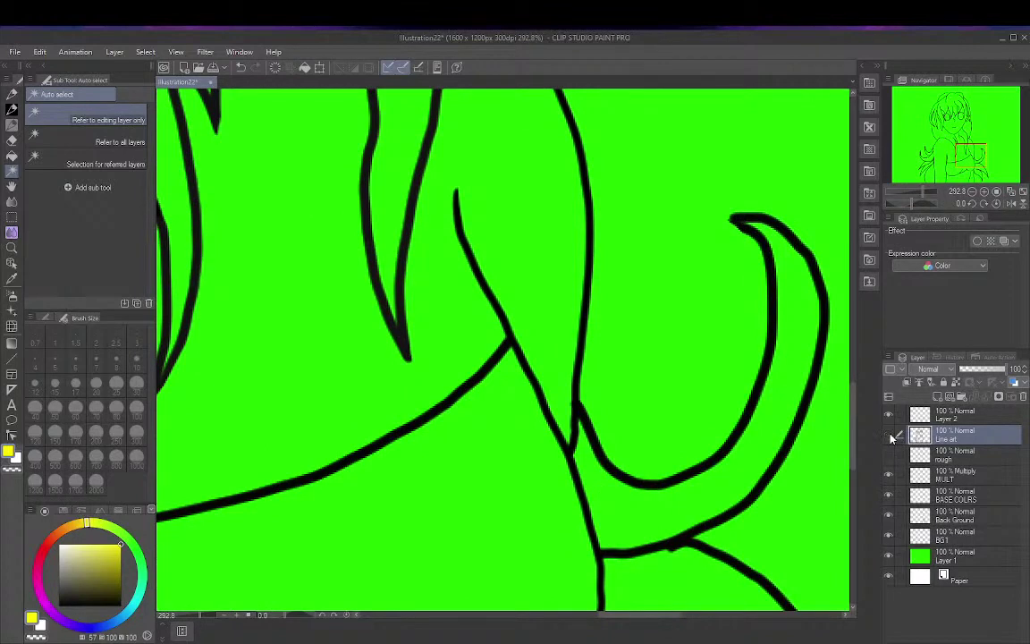
{"action": "left_click", "coordinate": [890, 437]}
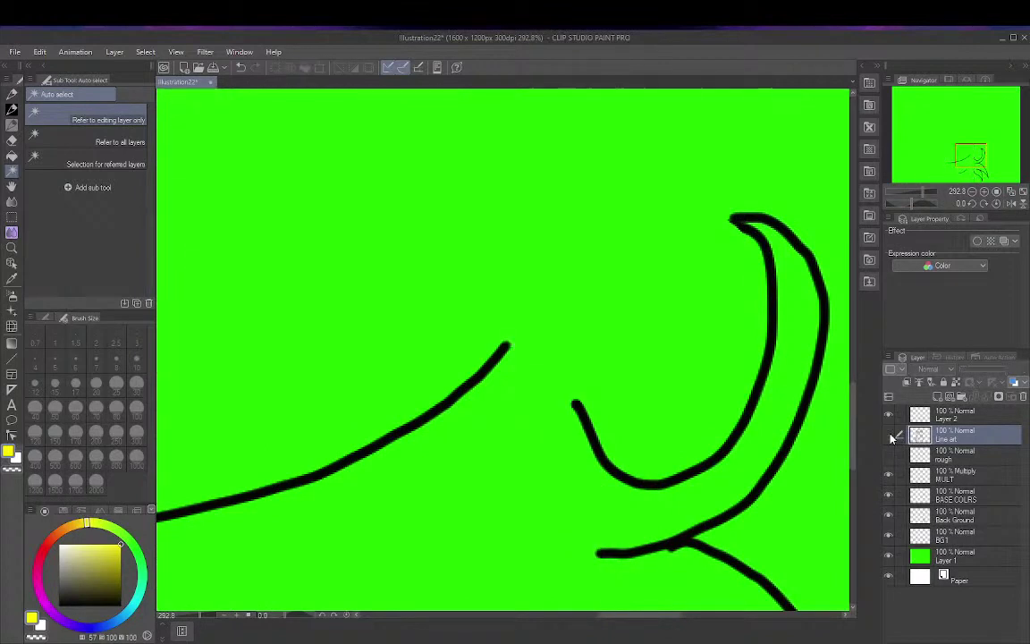
{"action": "left_click", "coordinate": [889, 435]}
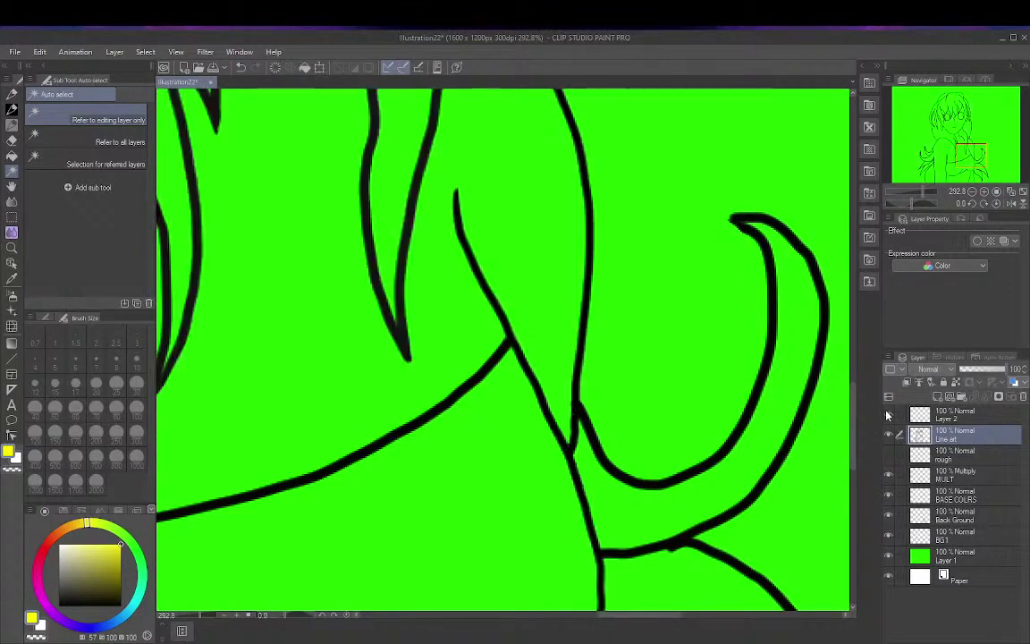
{"action": "left_click", "coordinate": [888, 414]}
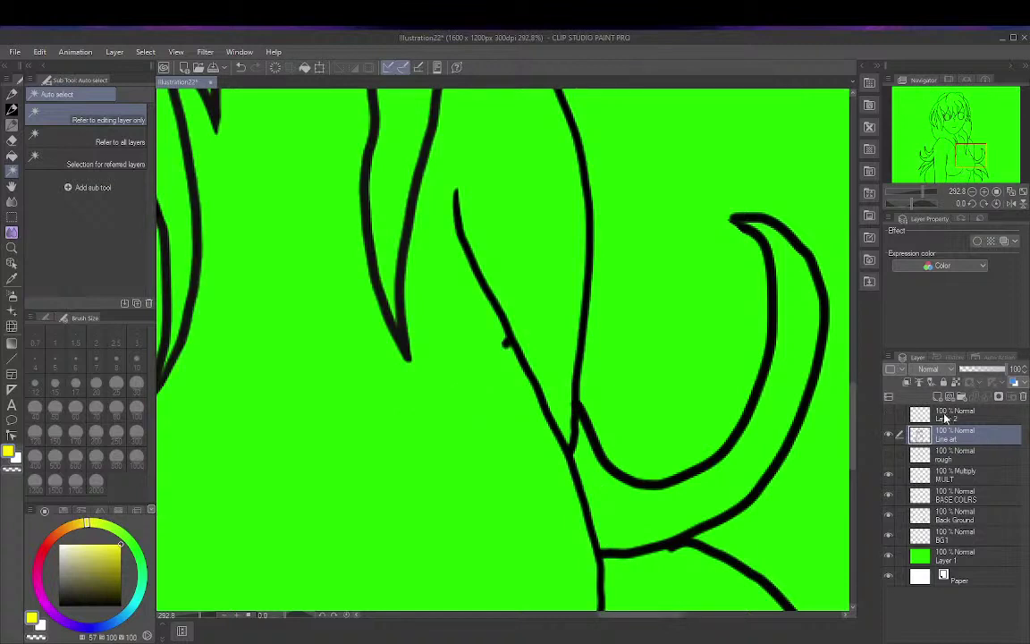
{"action": "left_click", "coordinate": [889, 414]}
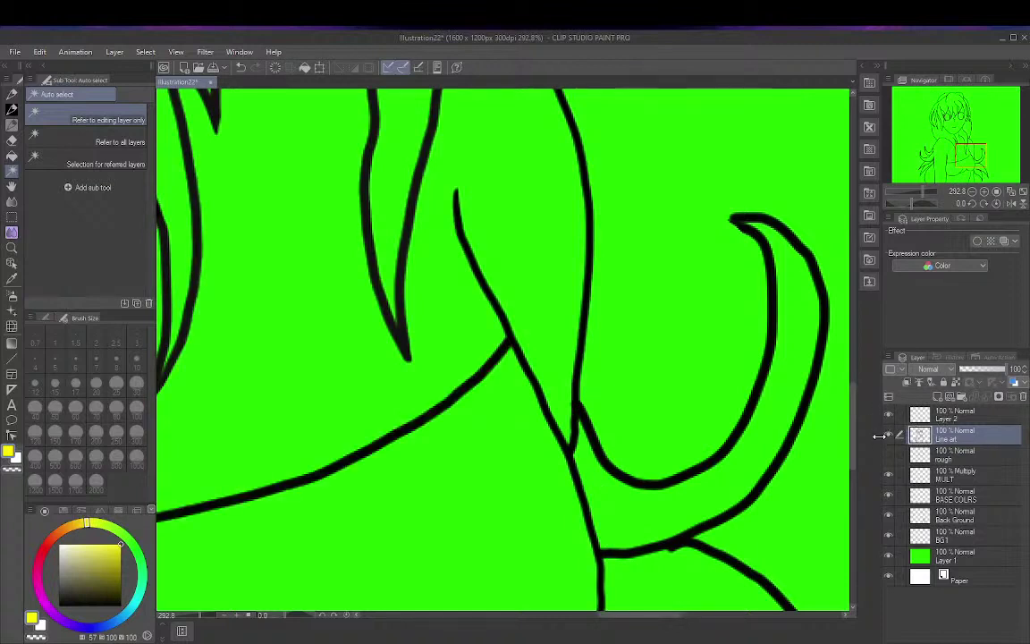
{"action": "left_click", "coordinate": [889, 416]}
{"action": "left_click", "coordinate": [889, 416]}
{"action": "left_click", "coordinate": [889, 454]}
{"action": "left_click", "coordinate": [889, 454]}
{"action": "left_click", "coordinate": [887, 416]}
{"action": "left_click", "coordinate": [890, 435]}
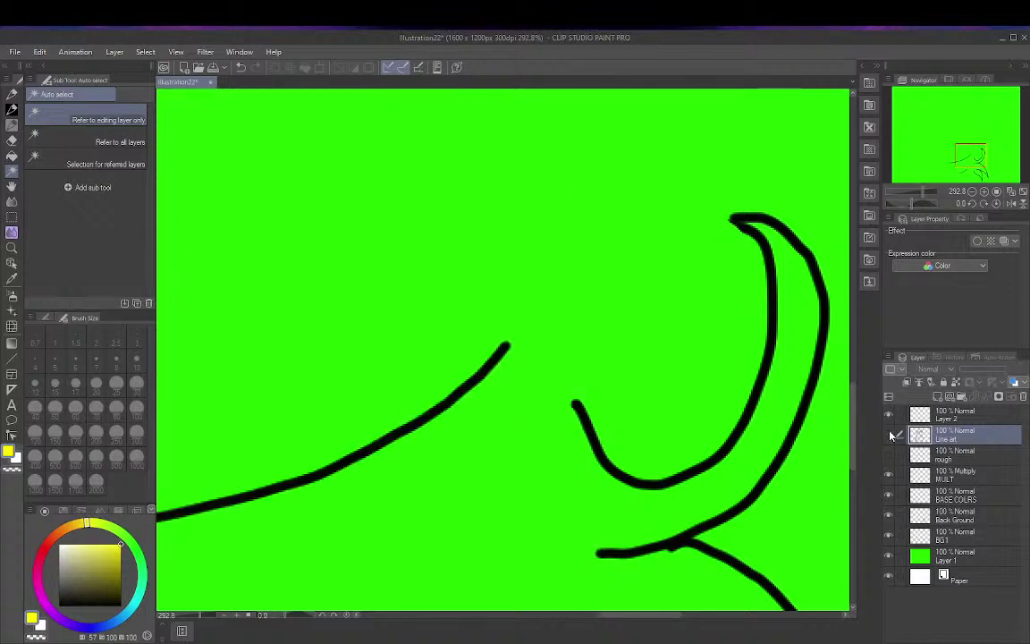
Step: Hide the MULT and BASE COLRS layers, and toggle the Back Ground layer to check which lines it holds
{"action": "left_click", "coordinate": [980, 475]}
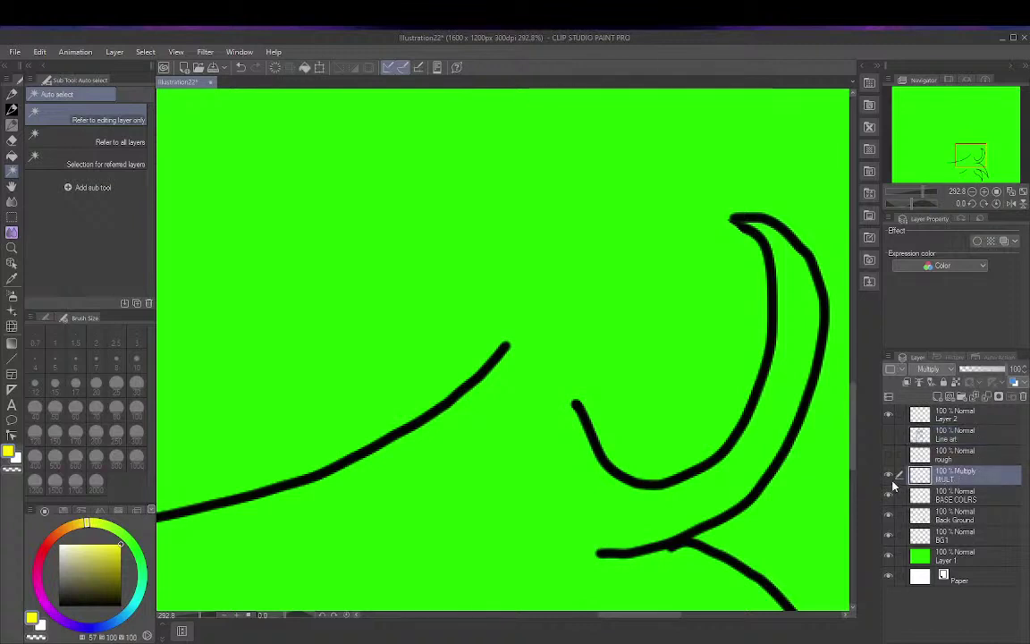
{"action": "left_click", "coordinate": [888, 475]}
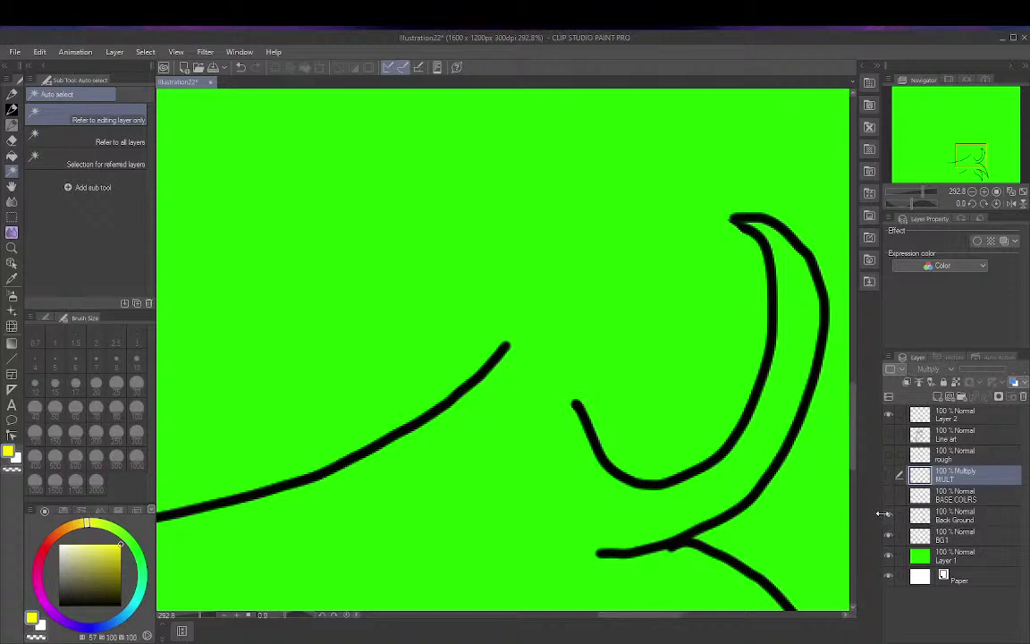
{"action": "left_click", "coordinate": [889, 515]}
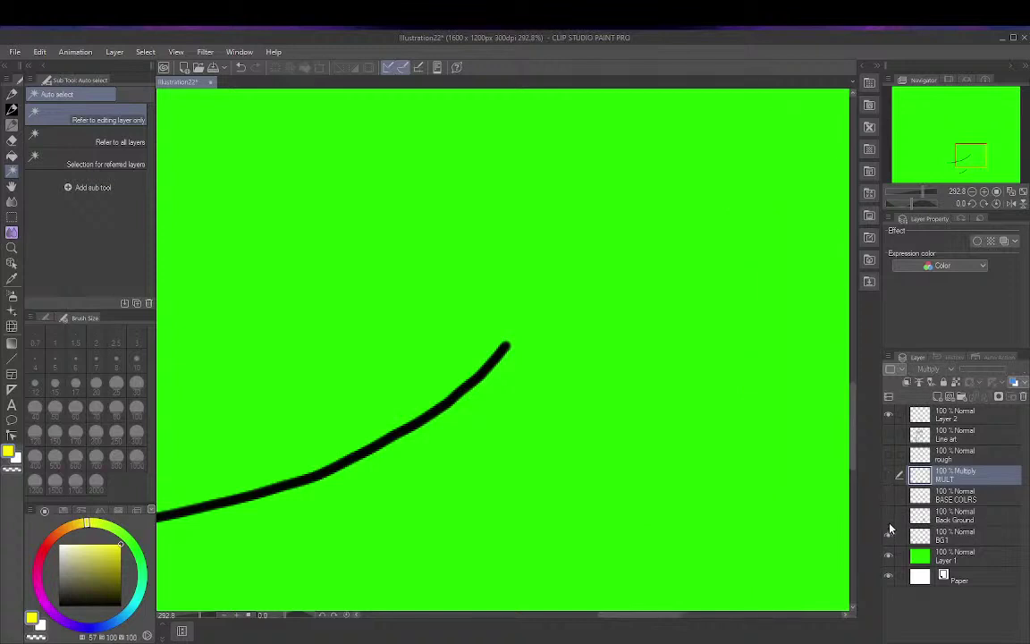
{"action": "left_click", "coordinate": [889, 515]}
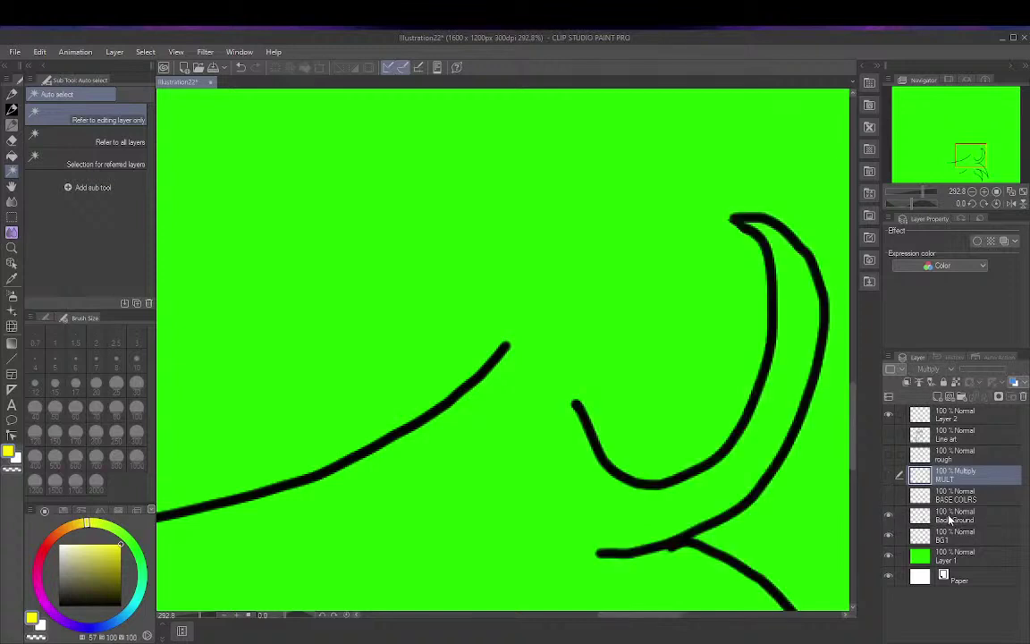
Step: Move the Back Ground layer directly above Line art, show Line art again, and merge Back Ground down into it
{"action": "left_click_drag", "start_coordinate": [955, 518], "coordinate": [961, 428]}
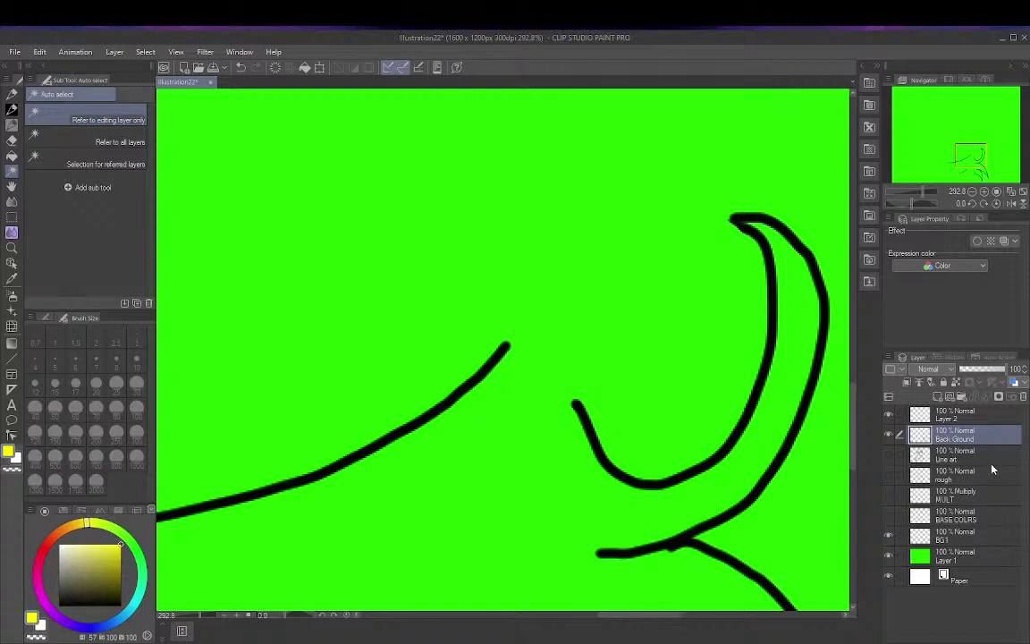
{"action": "left_click", "coordinate": [890, 455]}
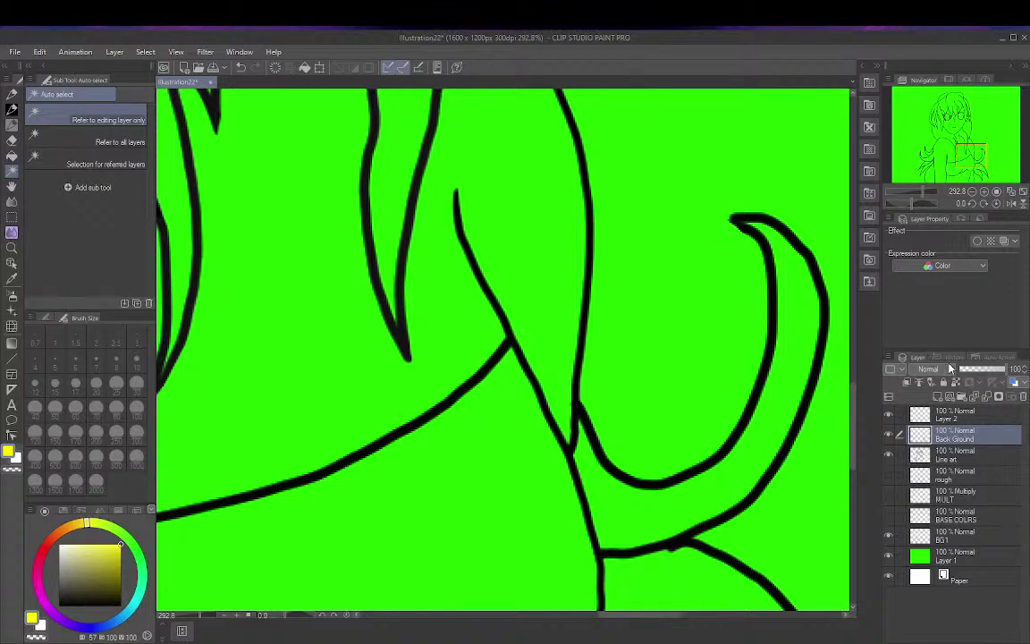
{"action": "key", "text": "ctrl+e"}
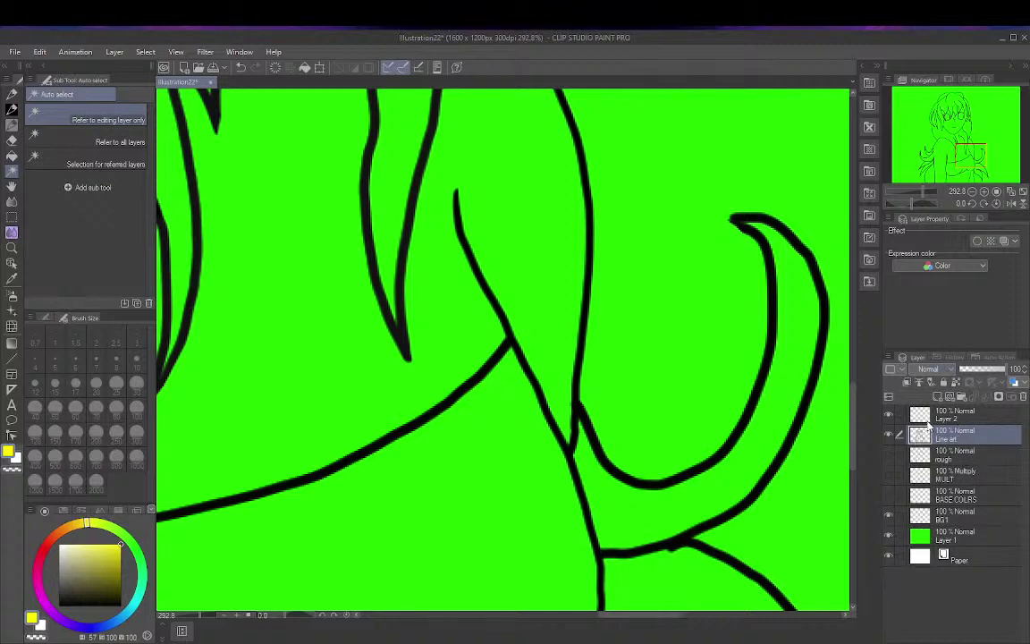
Step: Try to select the locks beside the far arm and the region around the near arm with Auto select, and clear the selection
{"action": "left_click", "coordinate": [1024, 191]}
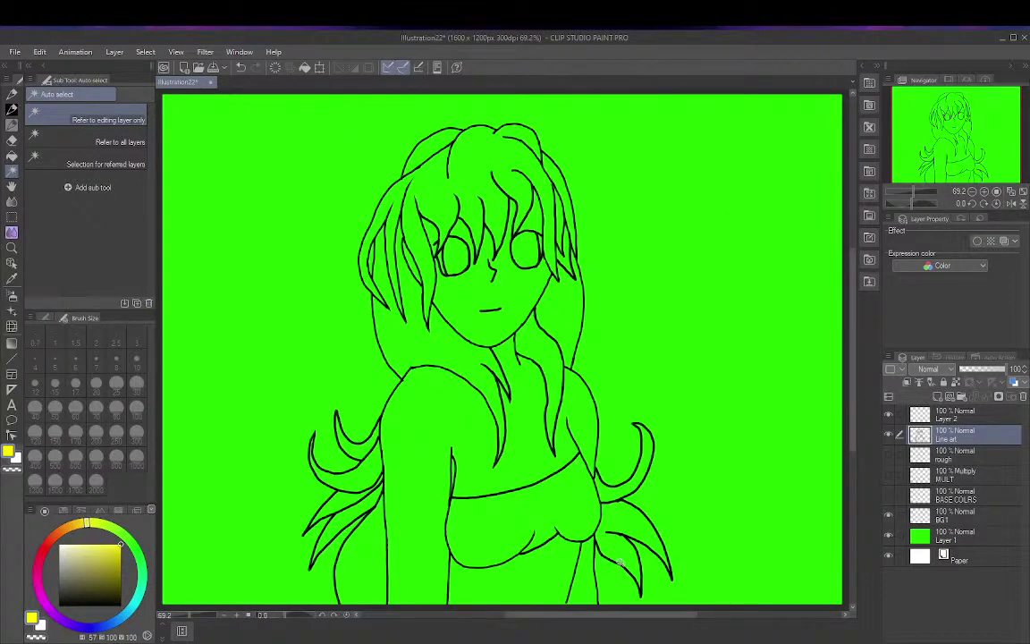
{"action": "left_click", "coordinate": [617, 472]}
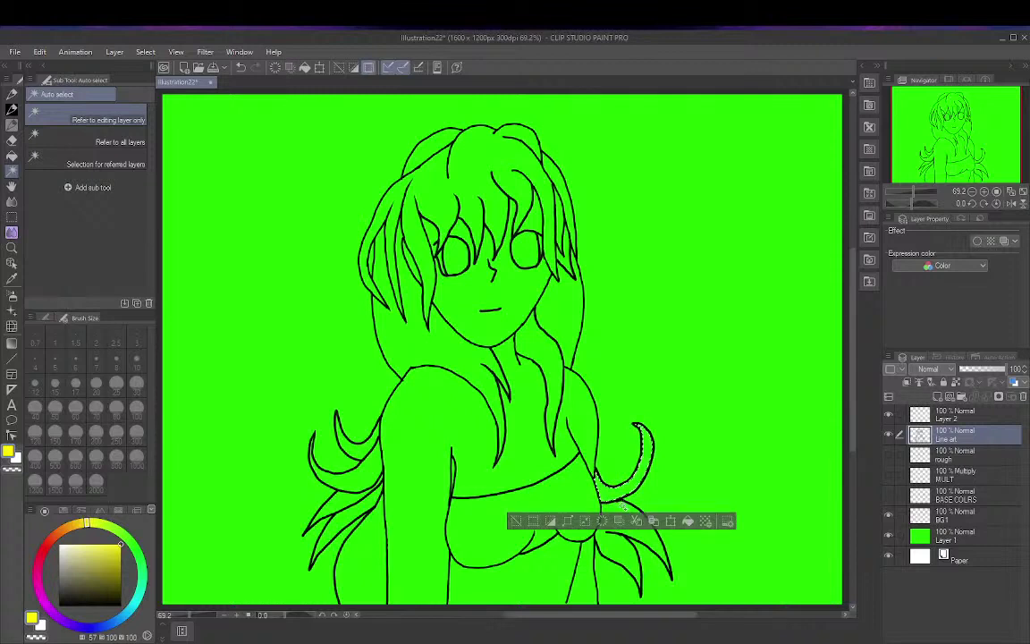
{"action": "left_click", "coordinate": [631, 547], "text": "shift"}
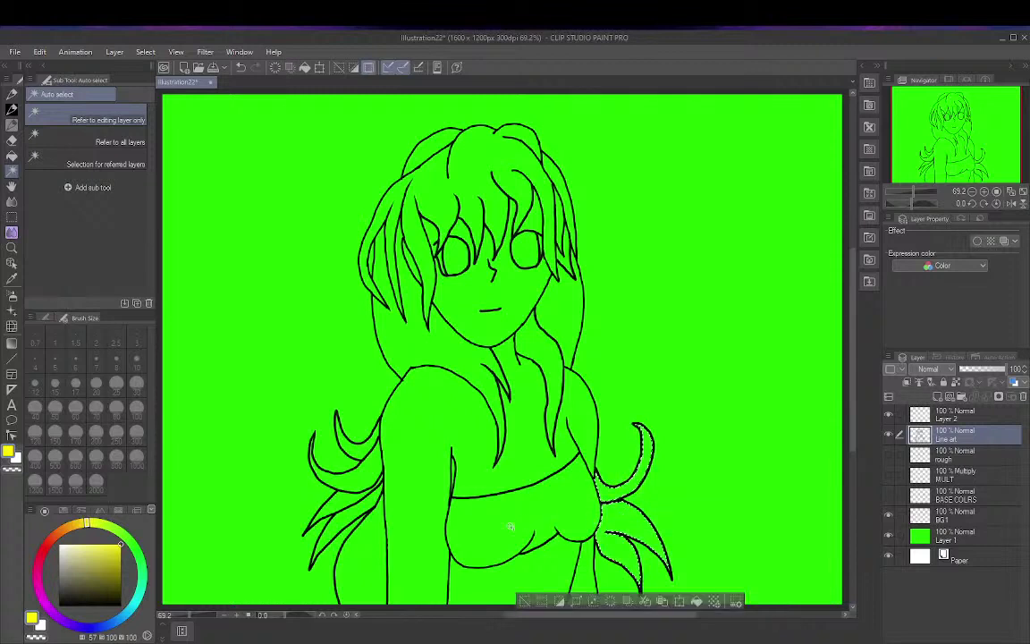
{"action": "left_click", "coordinate": [422, 550], "text": "shift"}
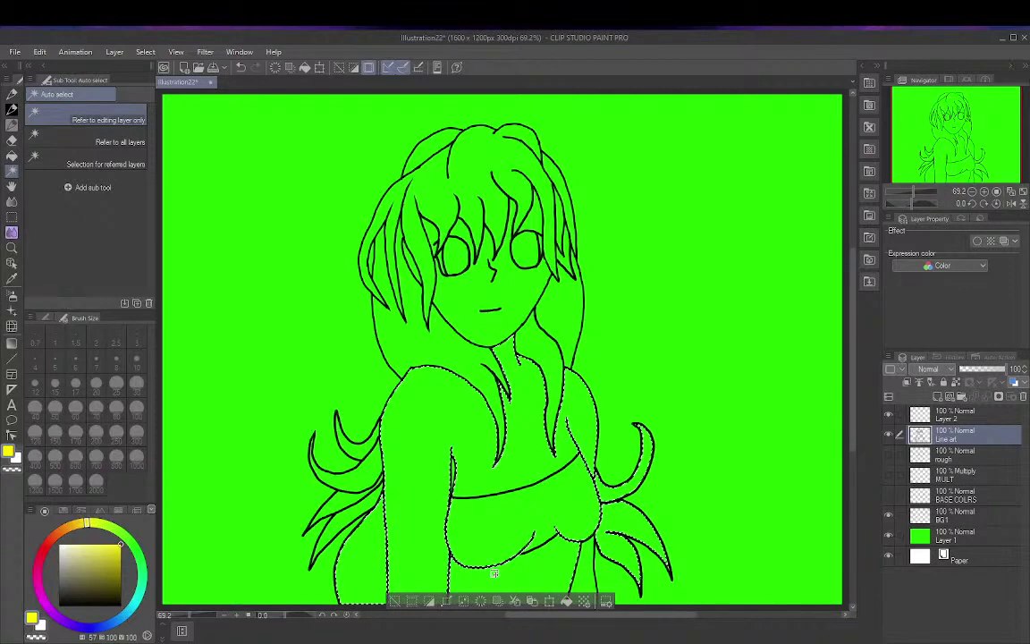
{"action": "key", "text": "ctrl+d"}
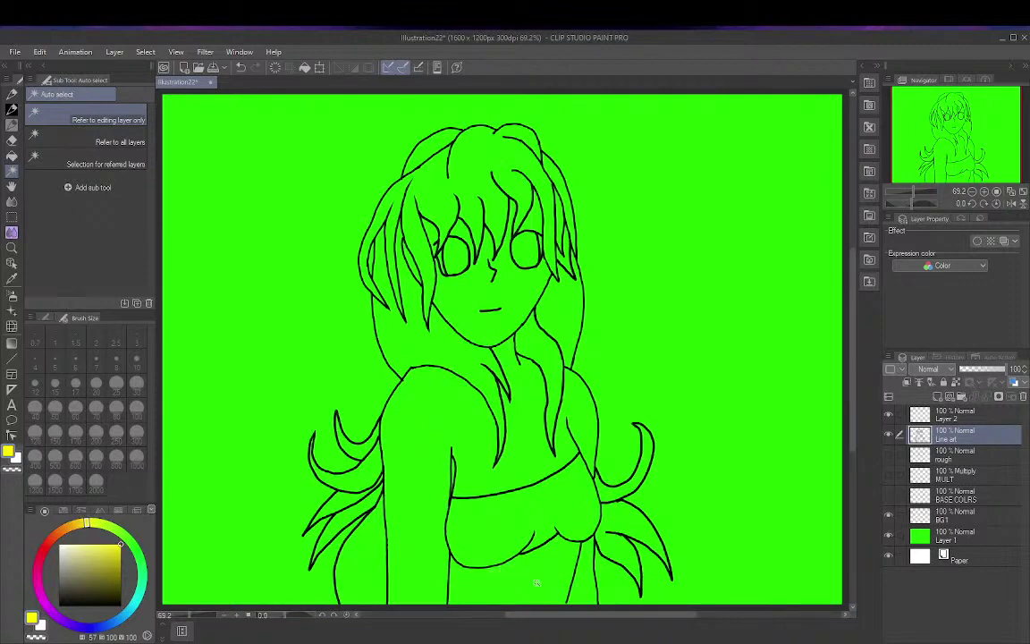
Step: Extend the torso line below the bust down to the canvas's lower edge in black, using the basic brush at size 7
{"action": "scroll", "coordinate": [555, 588], "scroll_direction": "down", "scroll_amount": 2}
{"action": "scroll", "coordinate": [575, 616], "scroll_direction": "left", "scroll_amount": 5}
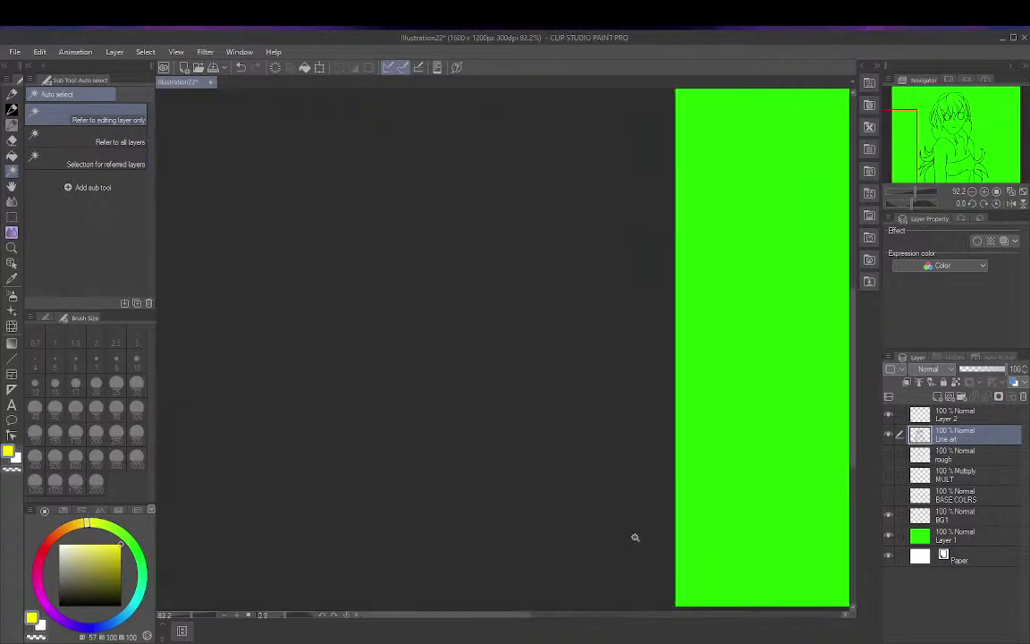
{"action": "scroll", "coordinate": [706, 514], "scroll_direction": "down", "scroll_amount": 2}
{"action": "scroll", "coordinate": [707, 514], "scroll_direction": "down", "scroll_amount": 2}
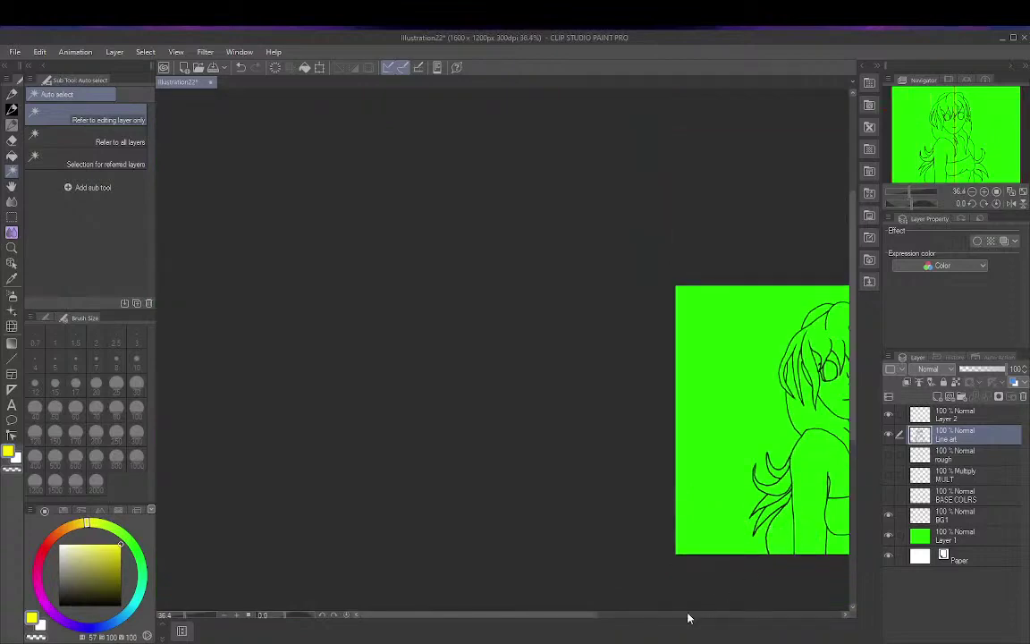
{"action": "scroll", "coordinate": [556, 614], "scroll_direction": "right", "scroll_amount": 5}
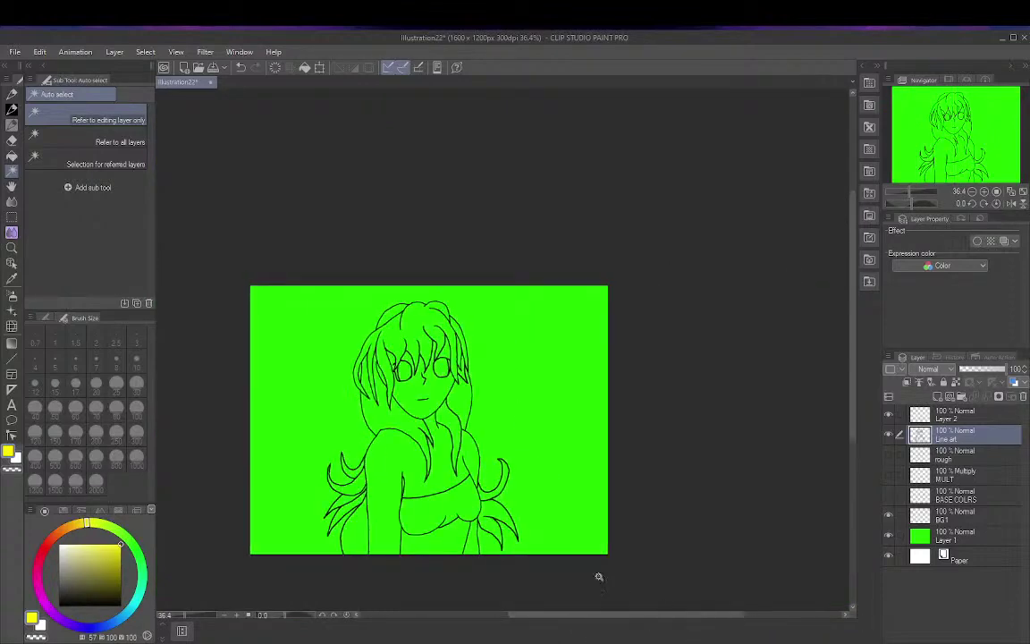
{"action": "scroll", "coordinate": [504, 565], "scroll_direction": "up", "scroll_amount": 6}
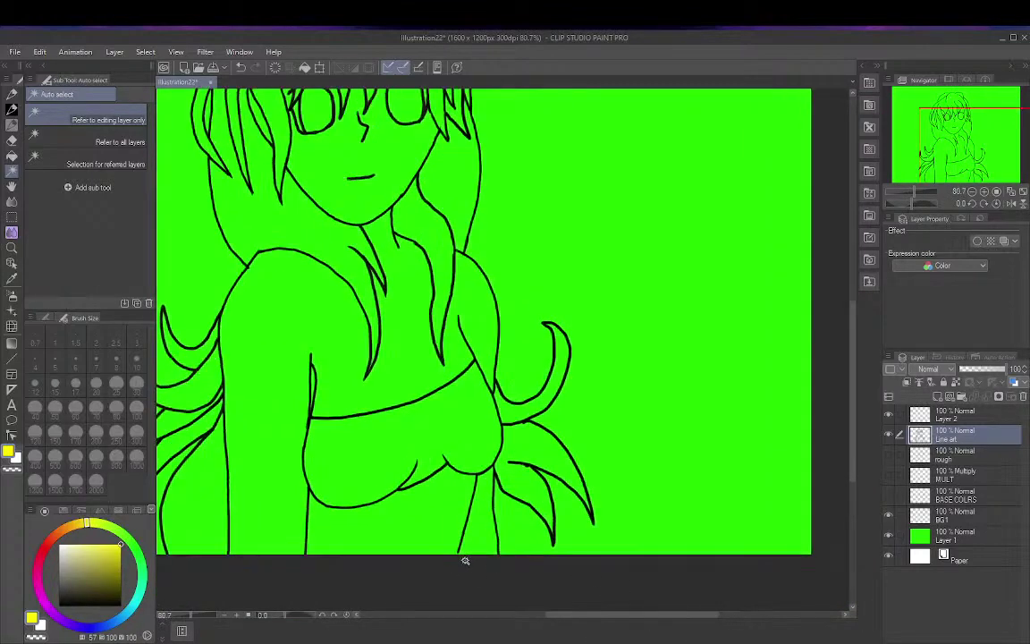
{"action": "scroll", "coordinate": [462, 559], "scroll_direction": "up", "scroll_amount": 3}
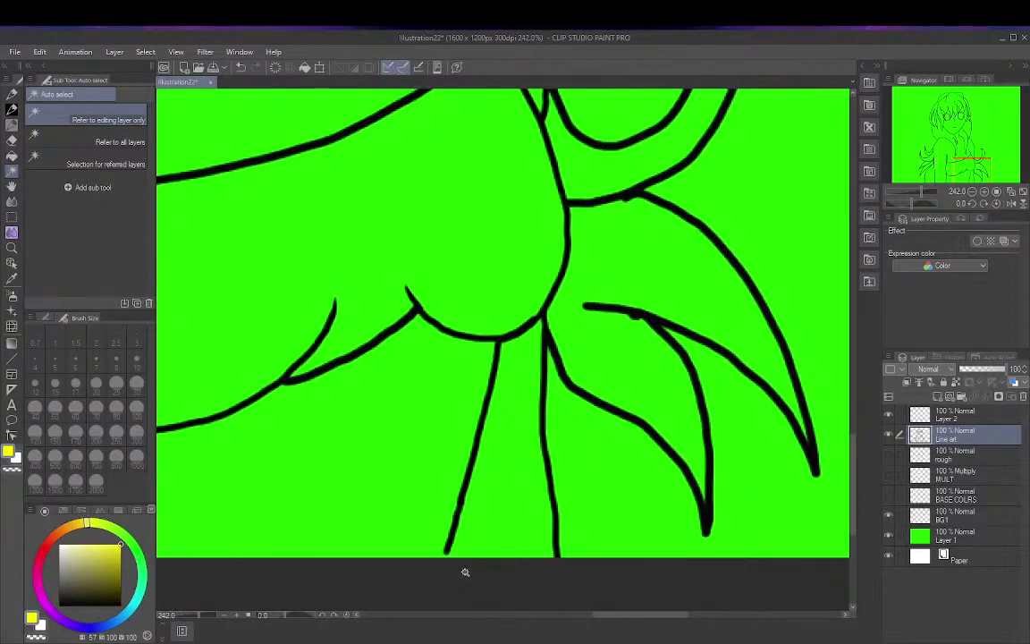
{"action": "left_click", "coordinate": [41, 623]}
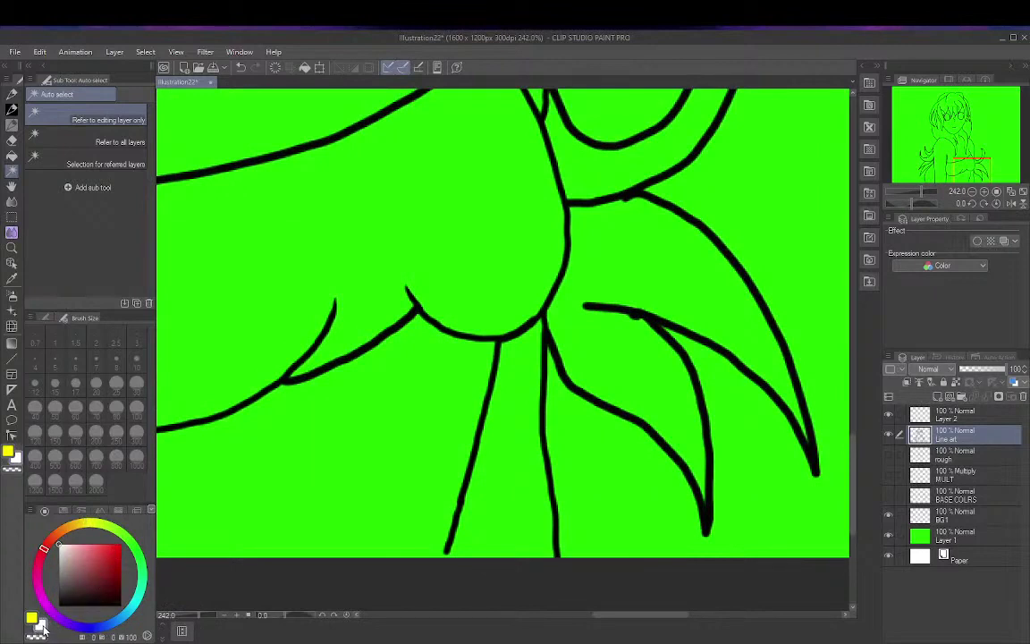
{"action": "left_click", "coordinate": [61, 602]}
{"action": "left_click", "coordinate": [14, 94]}
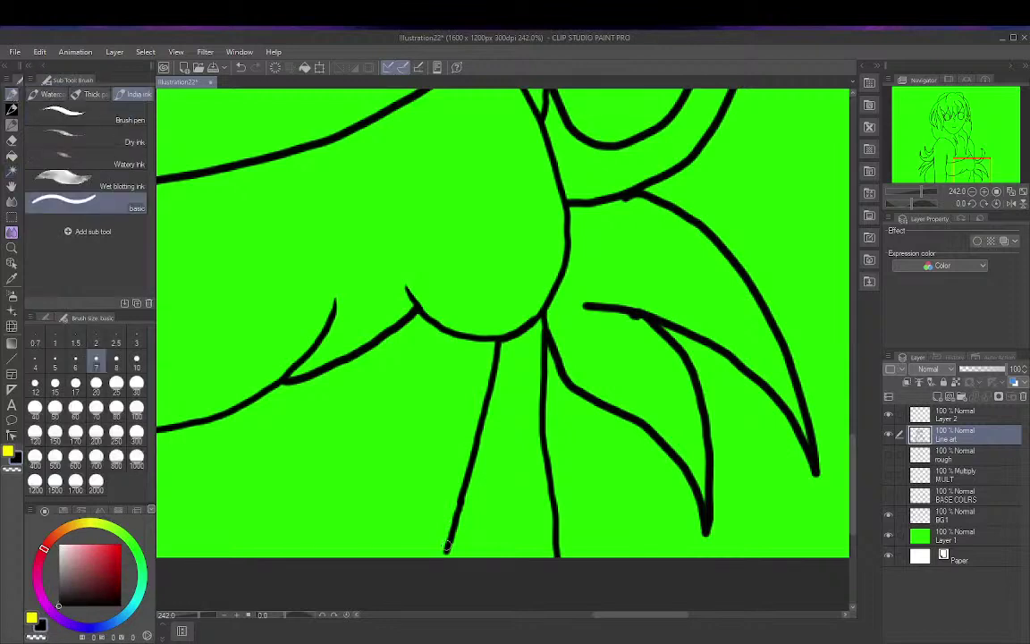
{"action": "left_click_drag", "start_coordinate": [446, 547], "coordinate": [433, 579]}
{"action": "scroll", "coordinate": [432, 579], "scroll_direction": "up", "scroll_amount": 3}
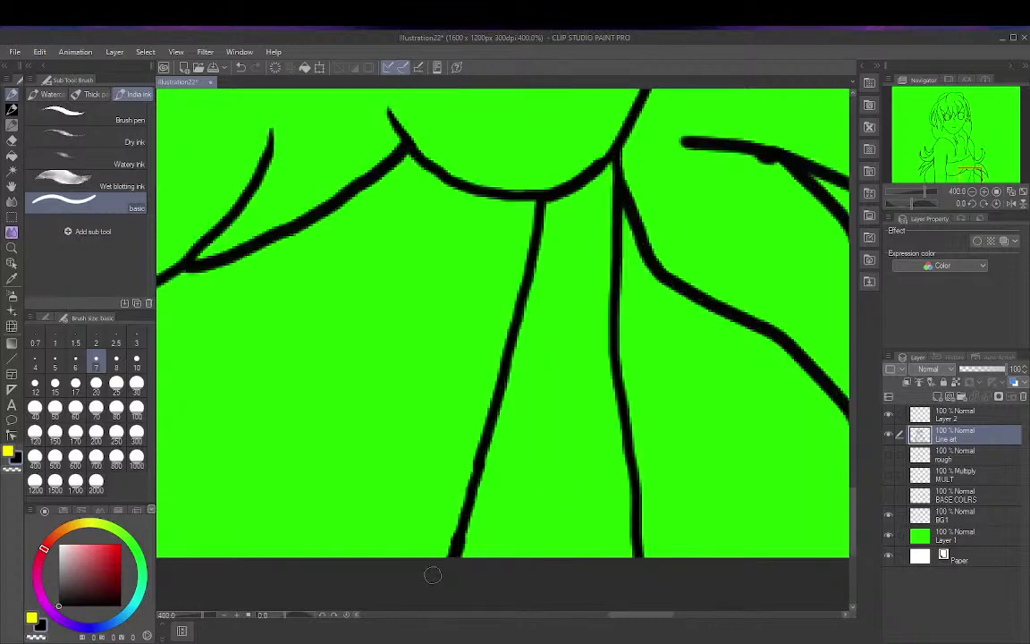
Step: Trim the bumps and sharpen the blunt line end on the hair locks beside the far arm with the Hard eraser at size 6
{"action": "scroll", "coordinate": [699, 340], "scroll_direction": "up", "scroll_amount": 6}
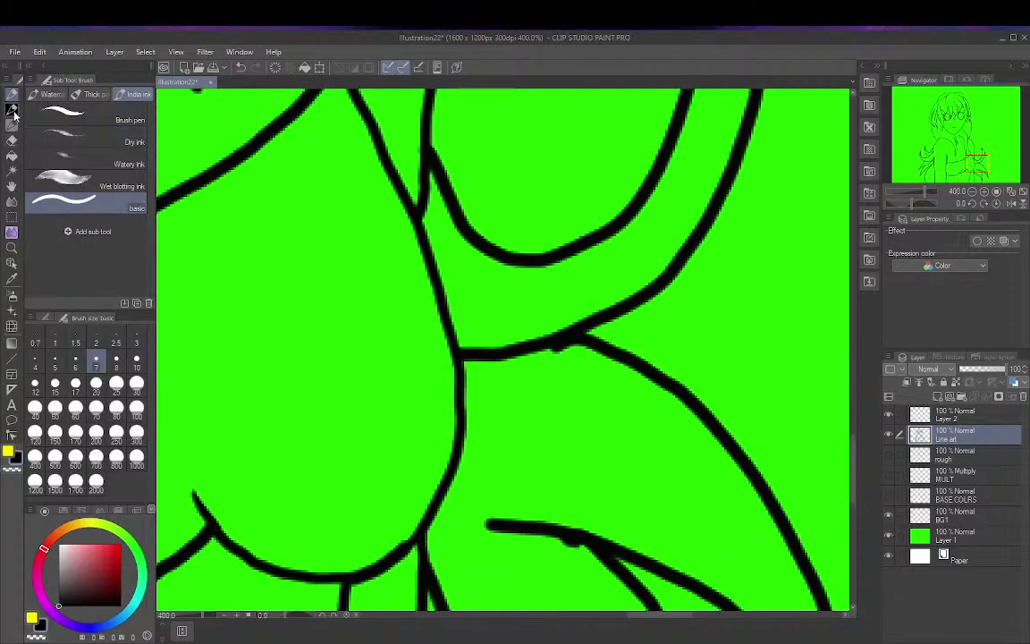
{"action": "left_click", "coordinate": [11, 139]}
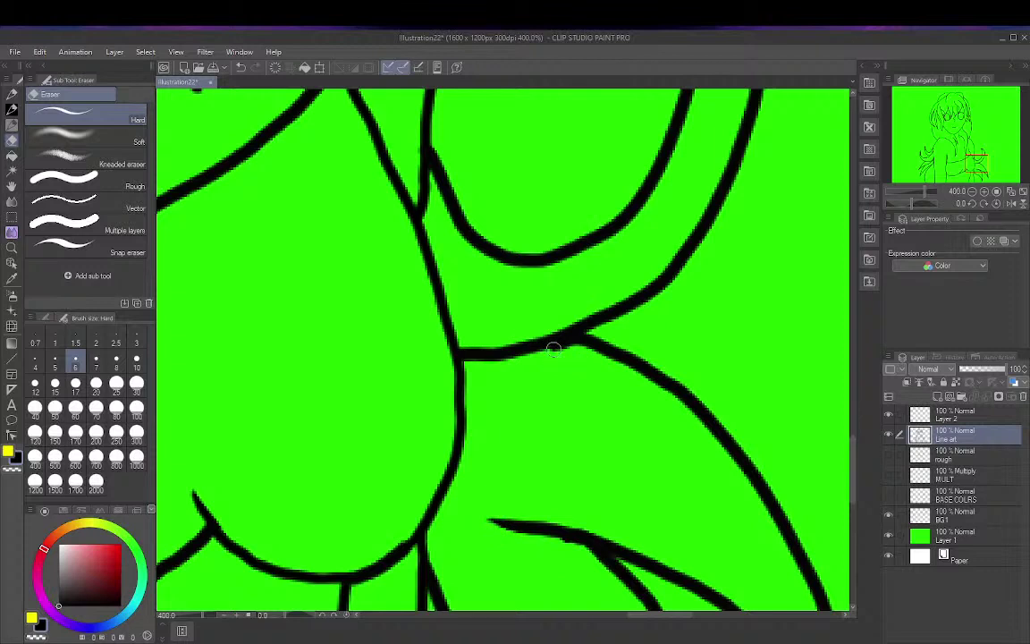
{"action": "left_click", "coordinate": [1024, 192]}
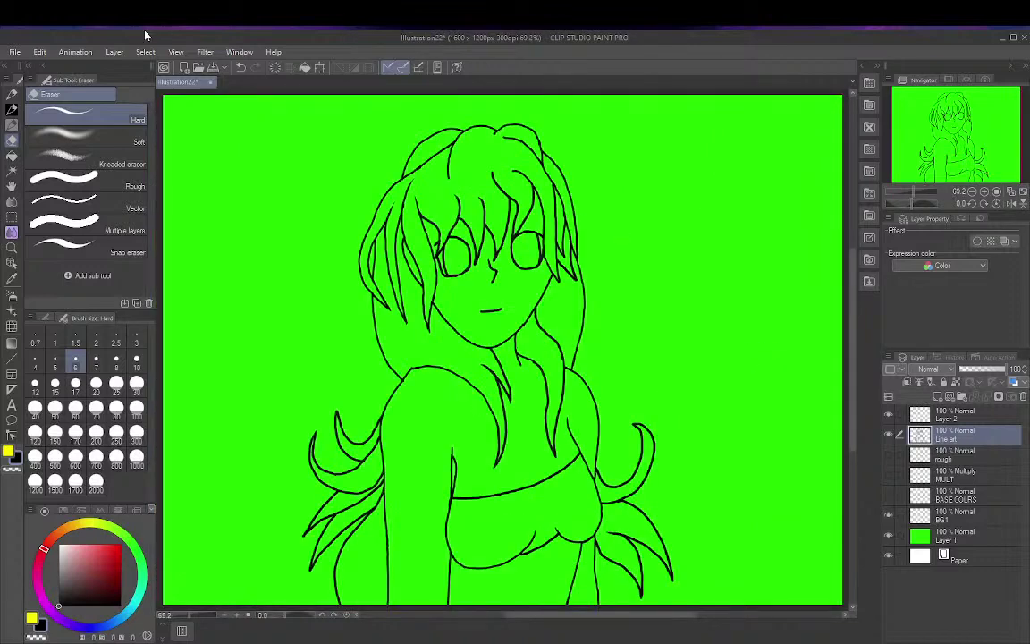
Step: Save the illustration with its cleaned-up line art
{"action": "left_click", "coordinate": [12, 50]}
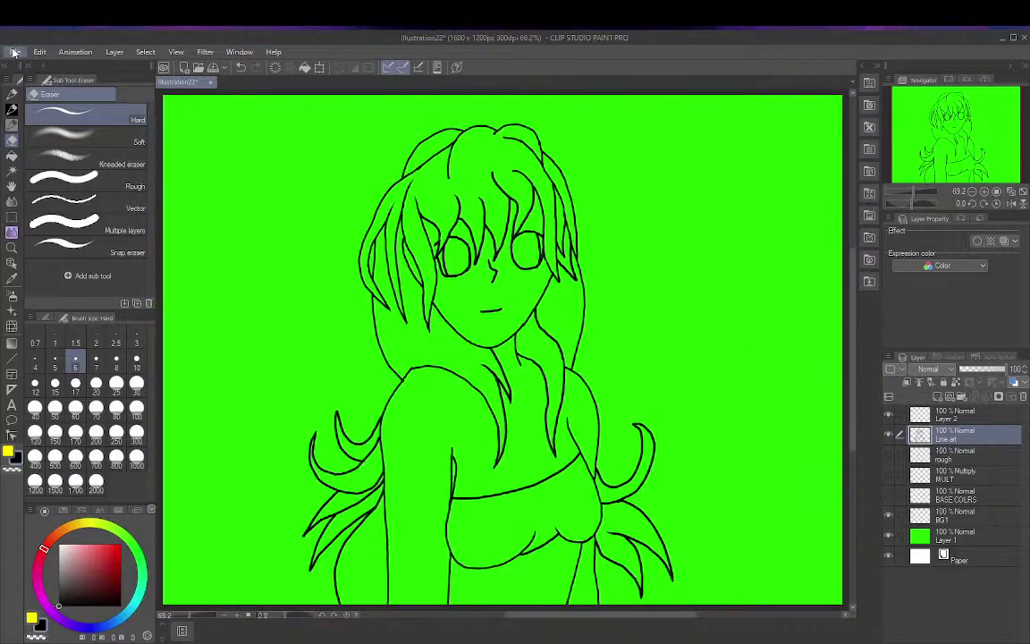
{"action": "left_click", "coordinate": [60, 149]}
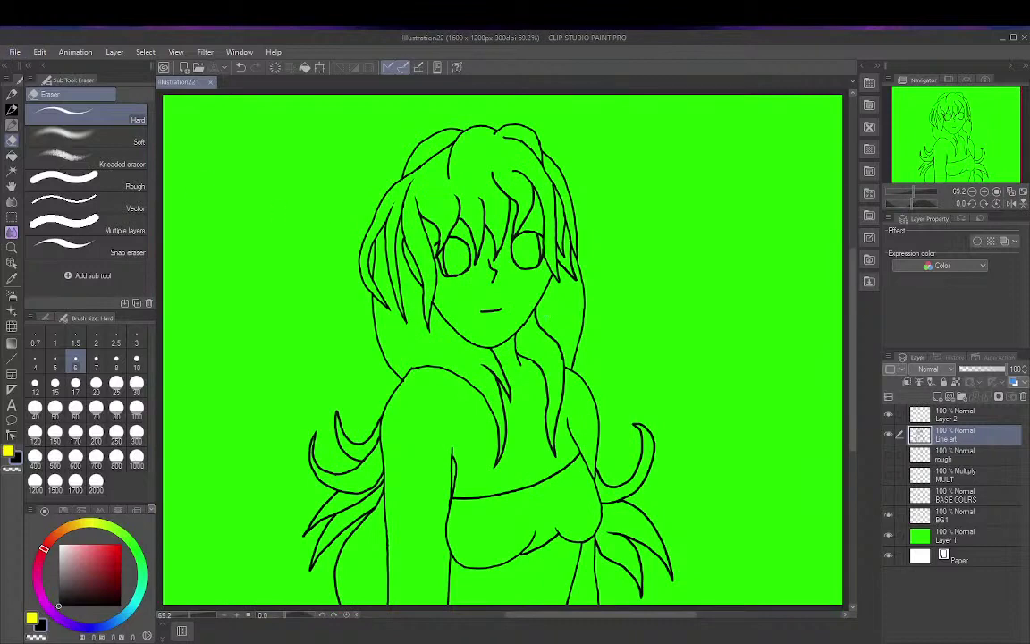
{"action": "scroll", "coordinate": [409, 258], "scroll_direction": "up", "scroll_amount": 5}
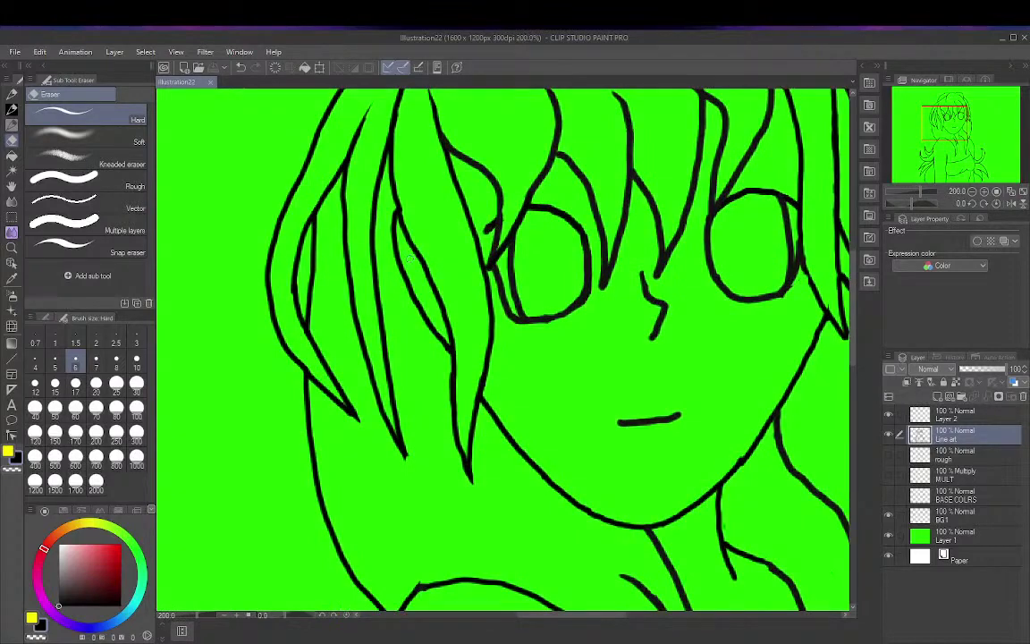
{"action": "scroll", "coordinate": [405, 261], "scroll_direction": "down", "scroll_amount": 3}
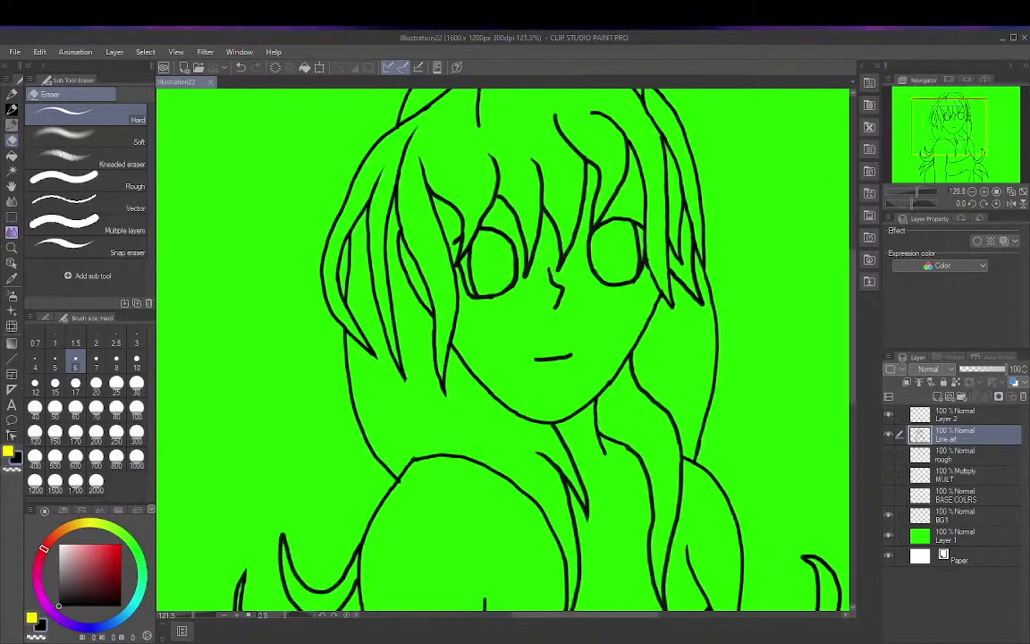
{"action": "scroll", "coordinate": [409, 257], "scroll_direction": "down", "scroll_amount": 2}
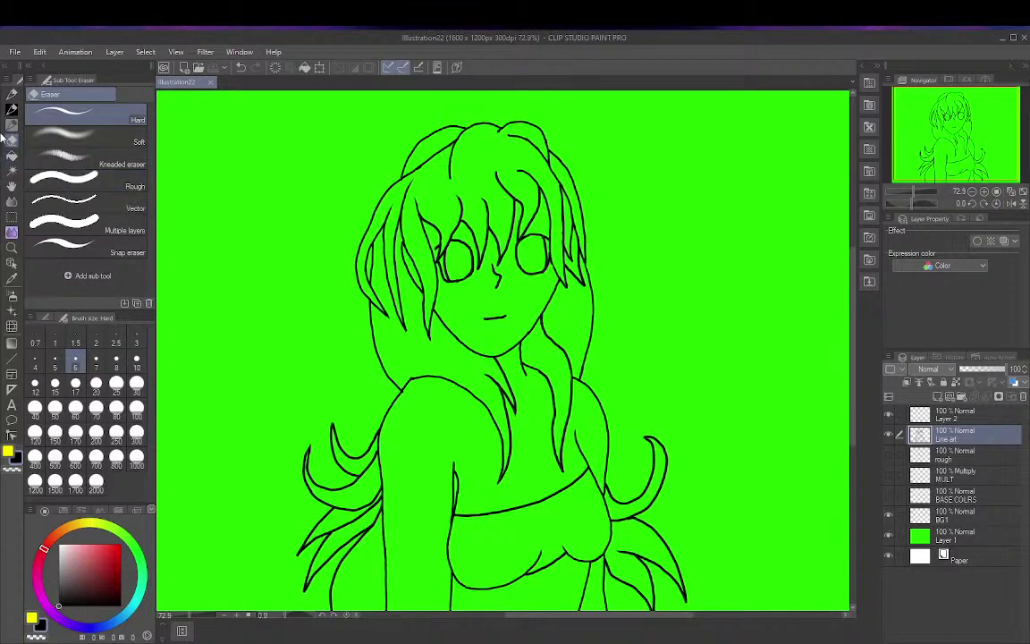
Step: Select the top hair, the hair behind the neck and the locks beside both arms on Line art with Auto select
{"action": "left_click", "coordinate": [11, 170]}
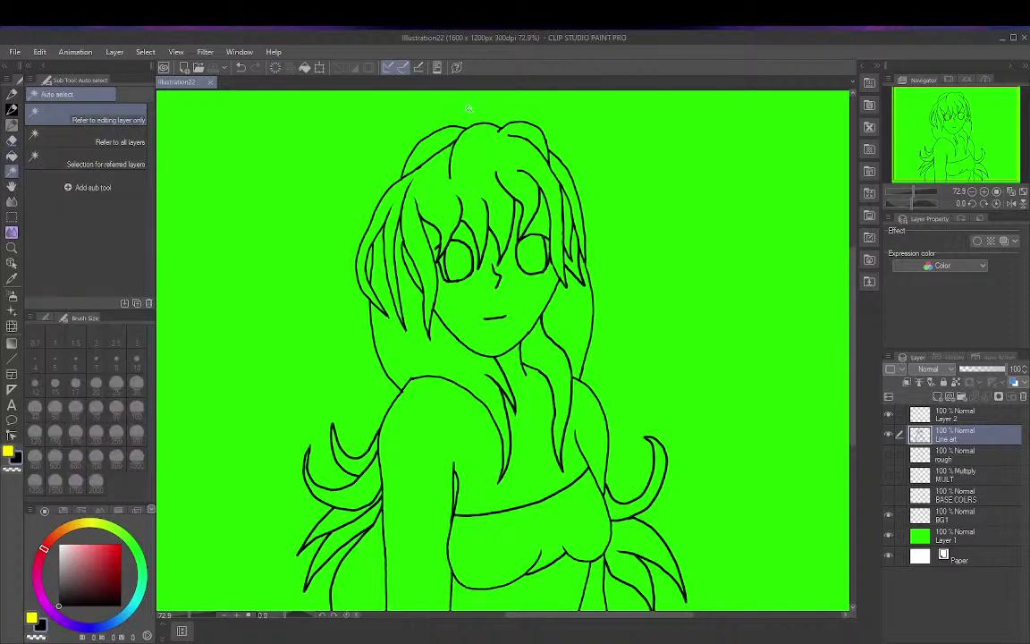
{"action": "left_click", "coordinate": [500, 154]}
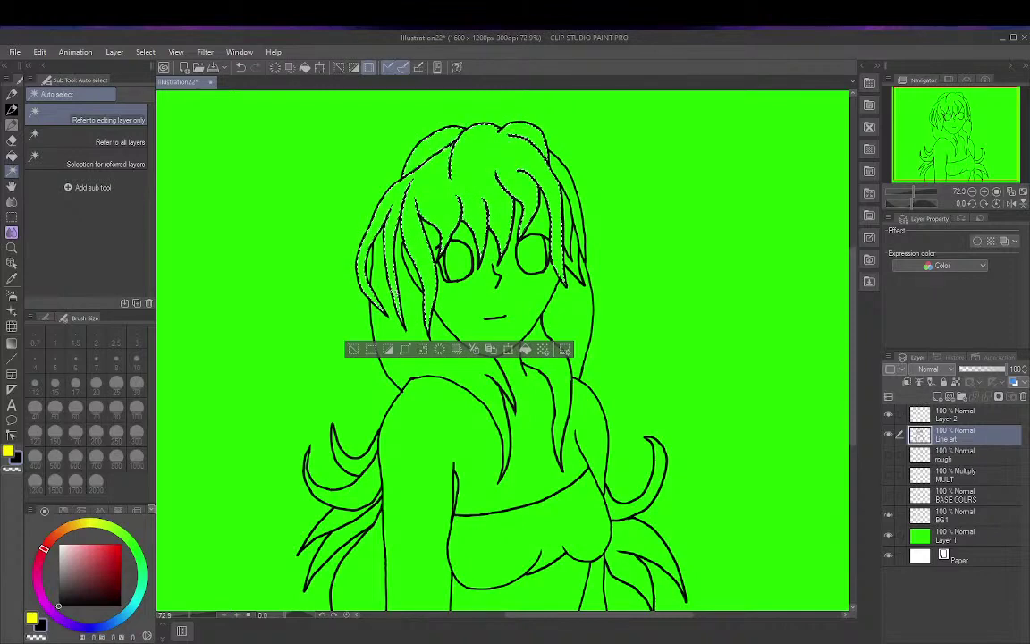
{"action": "left_click", "coordinate": [412, 310], "text": "shift"}
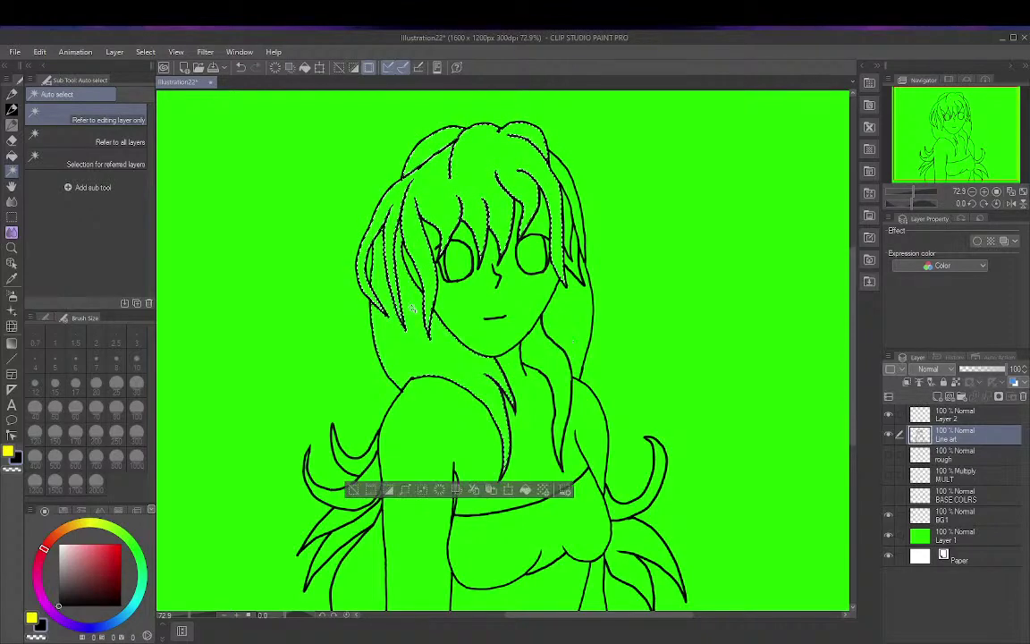
{"action": "left_click", "coordinate": [576, 322], "text": "shift"}
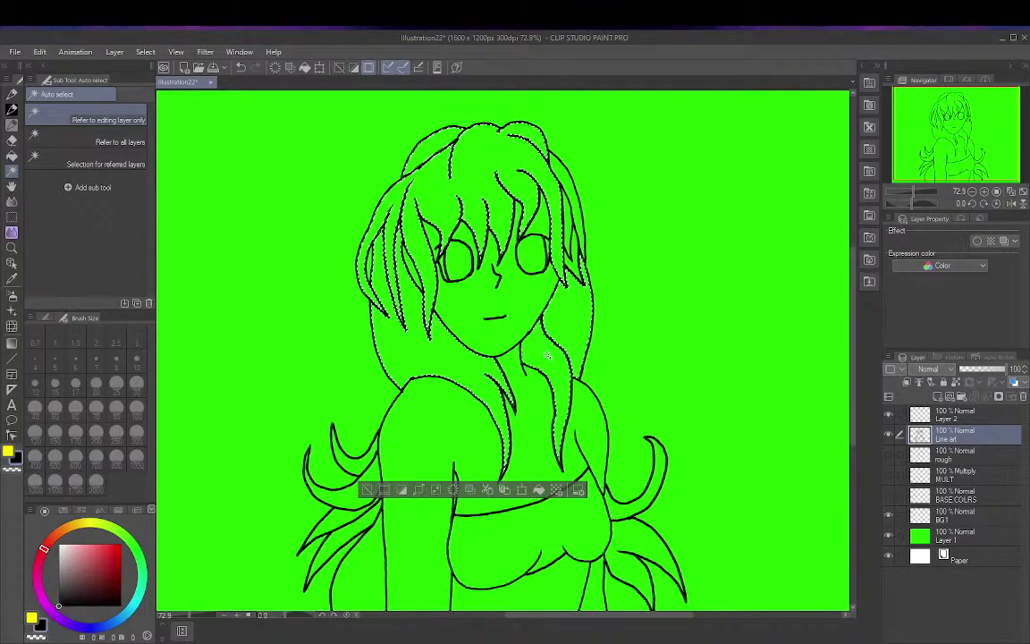
{"action": "left_click", "coordinate": [358, 466], "text": "shift"}
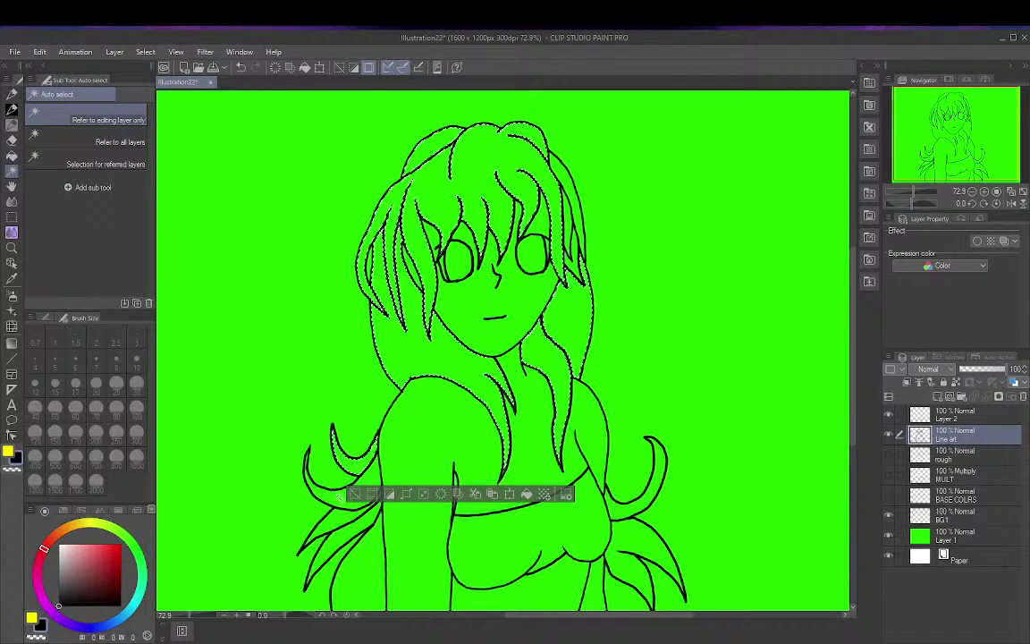
{"action": "left_click", "coordinate": [324, 526], "text": "shift"}
{"action": "left_click", "coordinate": [325, 522], "text": "shift"}
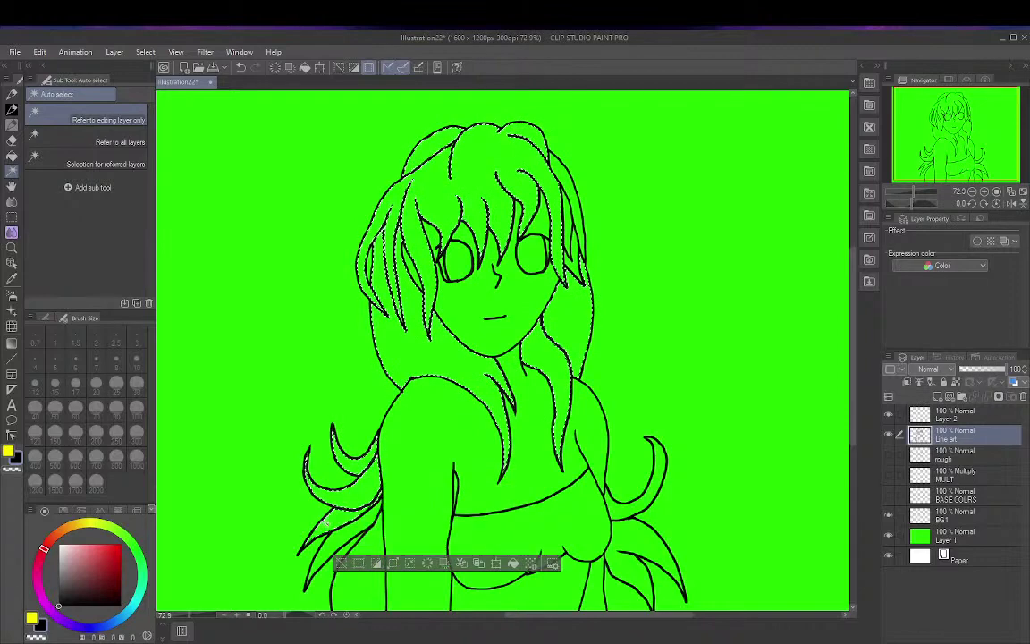
{"action": "left_click", "coordinate": [336, 545], "text": "shift"}
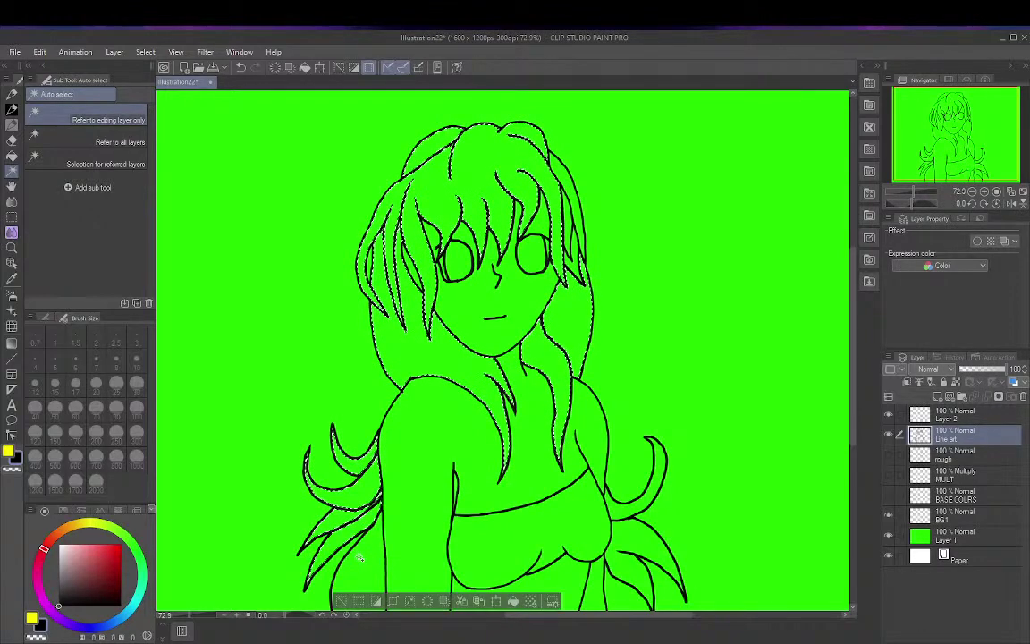
{"action": "left_click", "coordinate": [618, 579], "text": "shift"}
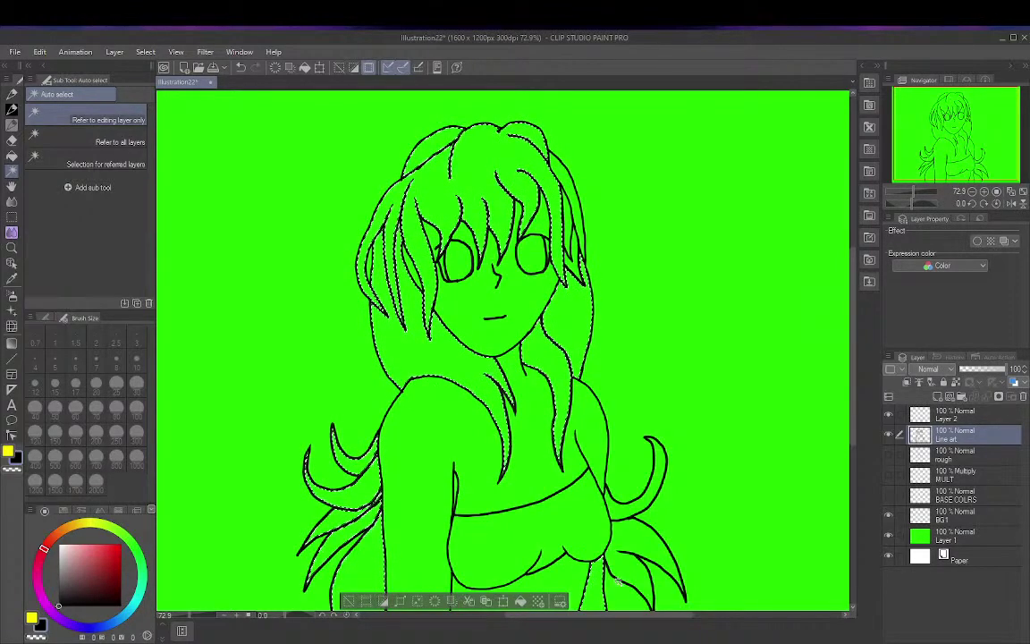
{"action": "left_click", "coordinate": [639, 542], "text": "shift"}
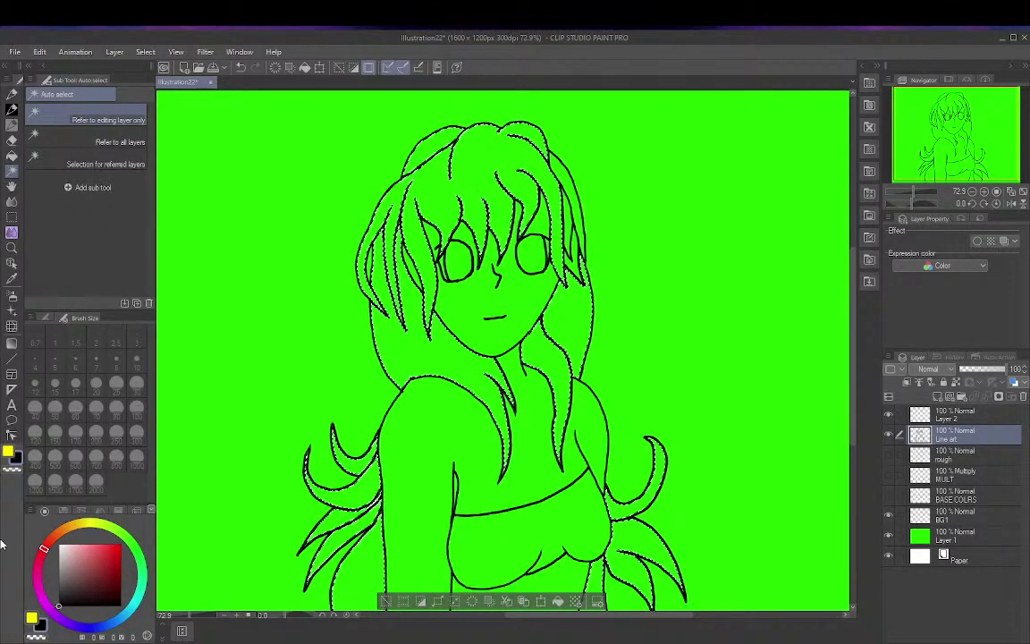
Step: Fill the selected hair with yellow-green (H 74, S 88, V 100) on the BASE COLRS layer and clear the selection
{"action": "left_click", "coordinate": [32, 619]}
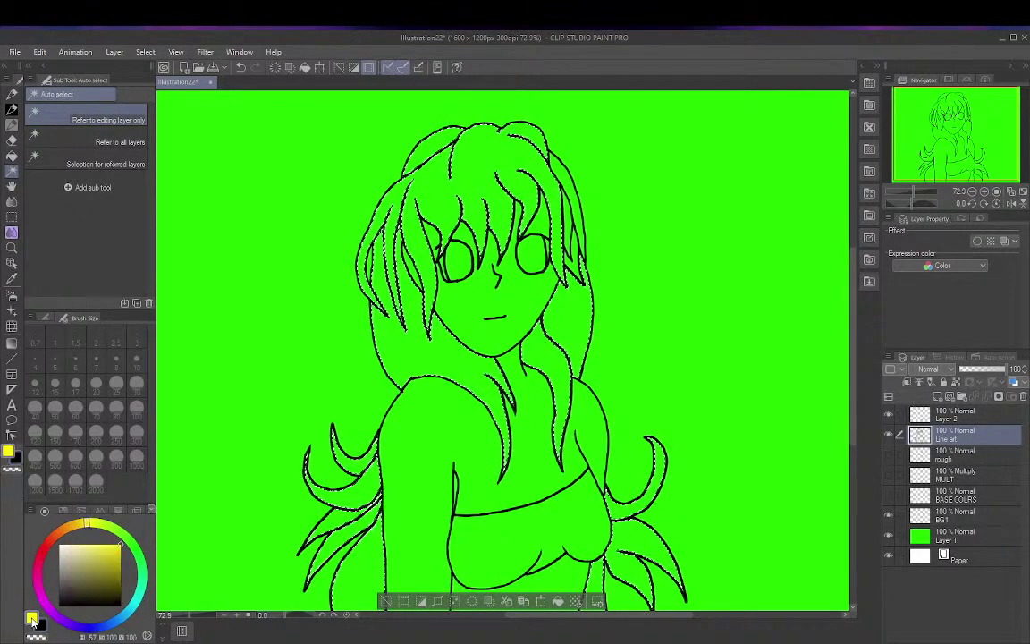
{"action": "left_click", "coordinate": [104, 541]}
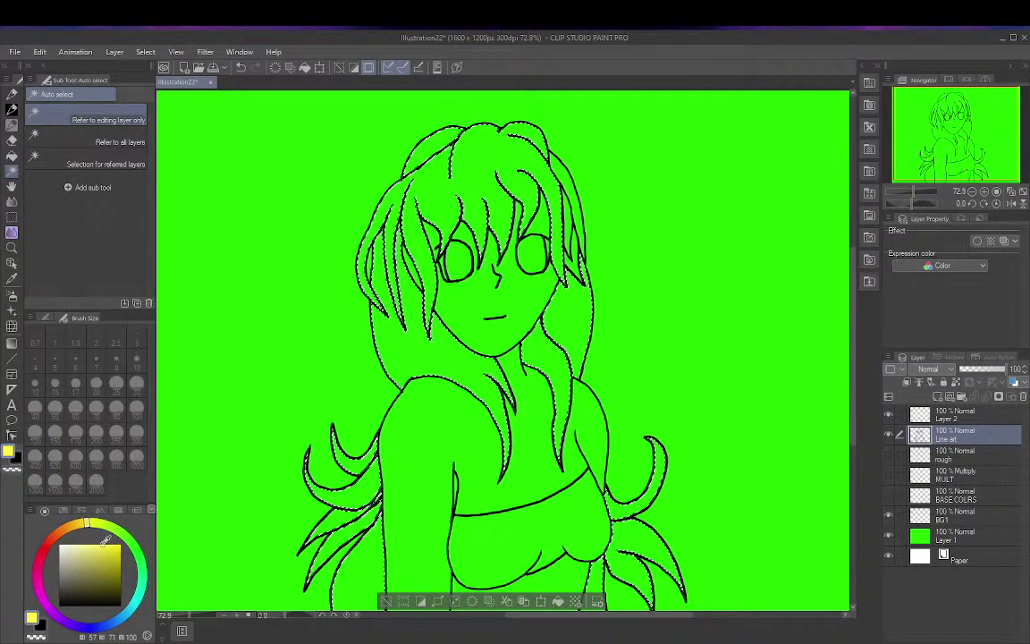
{"action": "left_click_drag", "start_coordinate": [105, 540], "coordinate": [114, 540]}
{"action": "left_click", "coordinate": [971, 498]}
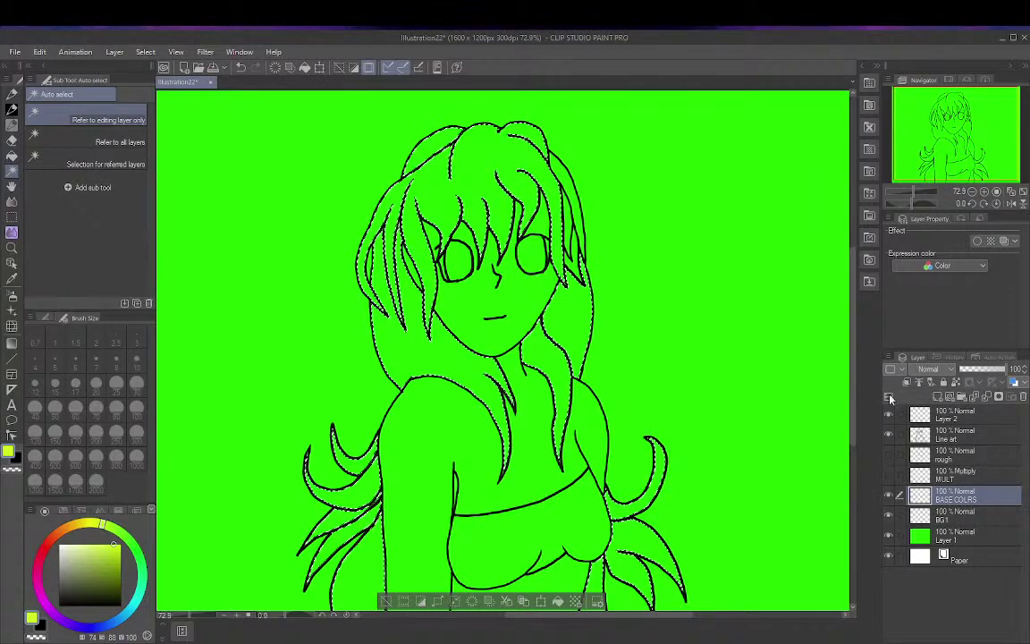
{"action": "left_click", "coordinate": [559, 602]}
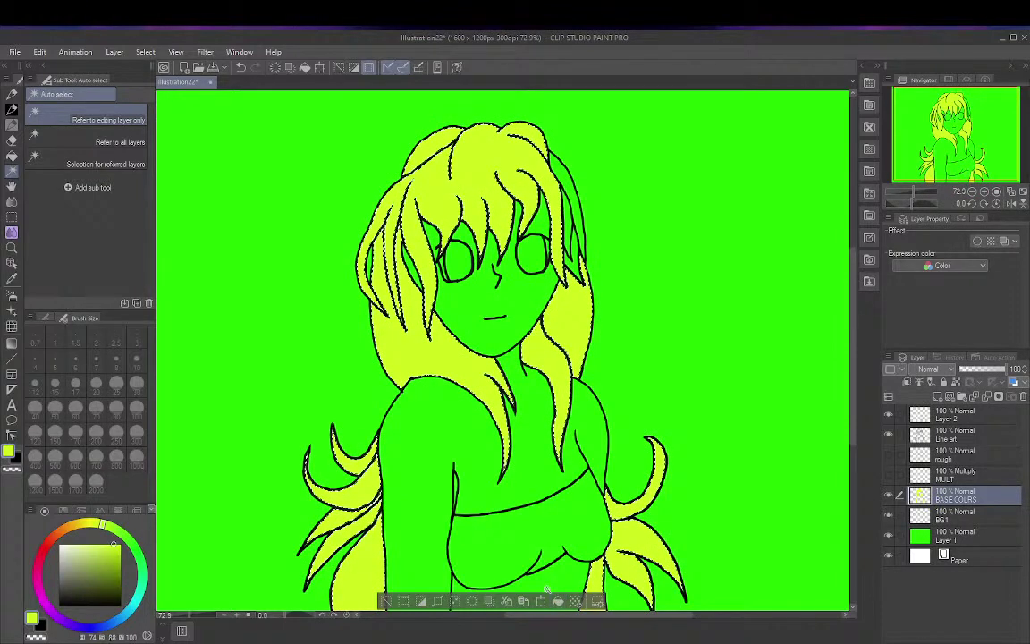
{"action": "key", "text": "ctrl+d"}
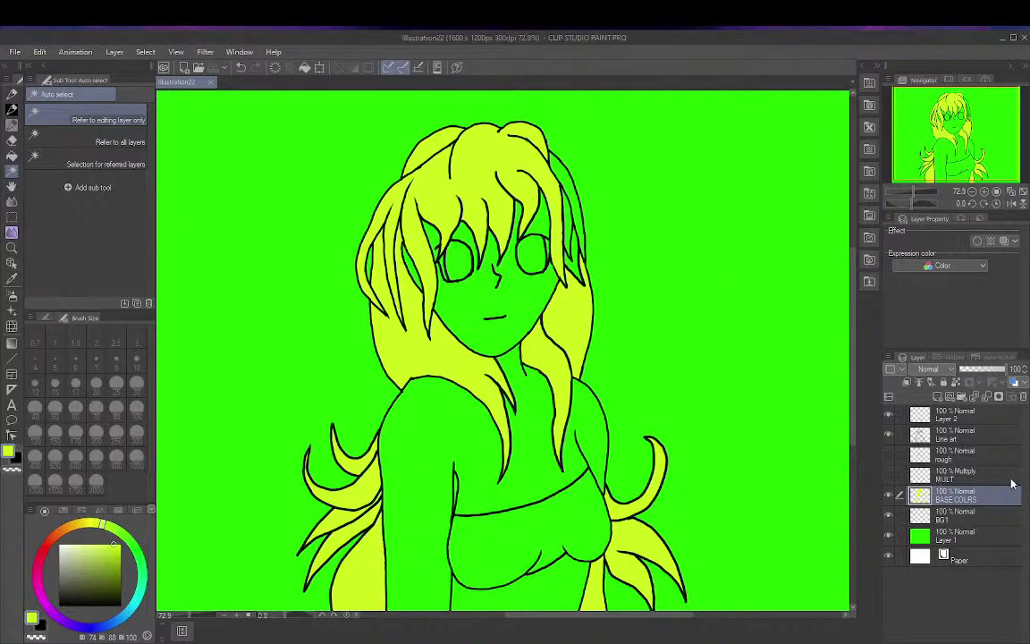
Step: Select the uncoloured side locks beside the far eye on Line art, fill them yellow-green on BASE COLRS, and clear the selection
{"action": "left_click", "coordinate": [982, 437]}
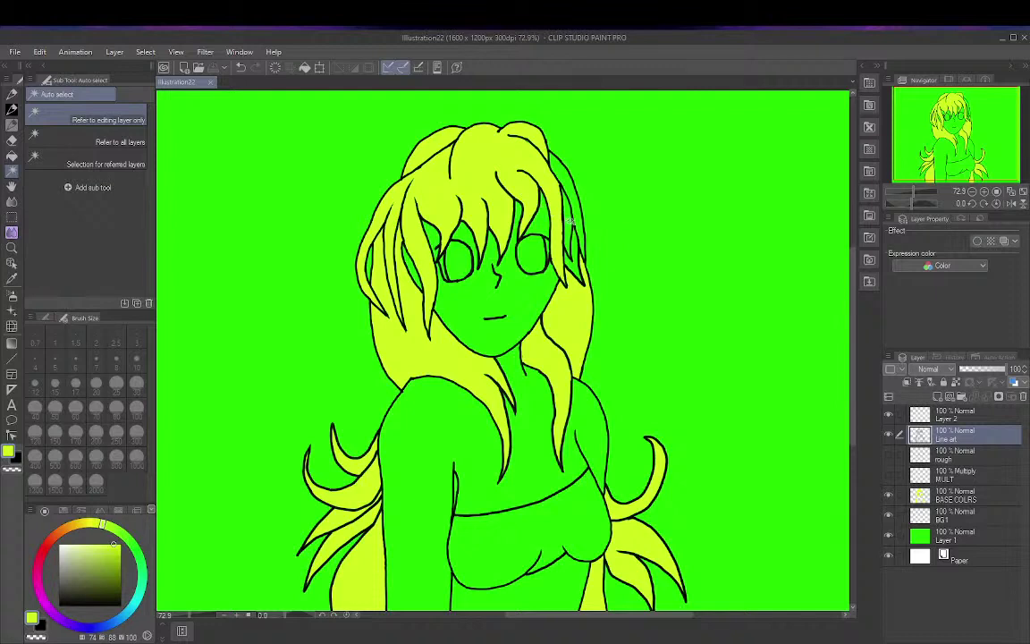
{"action": "left_click", "coordinate": [569, 221]}
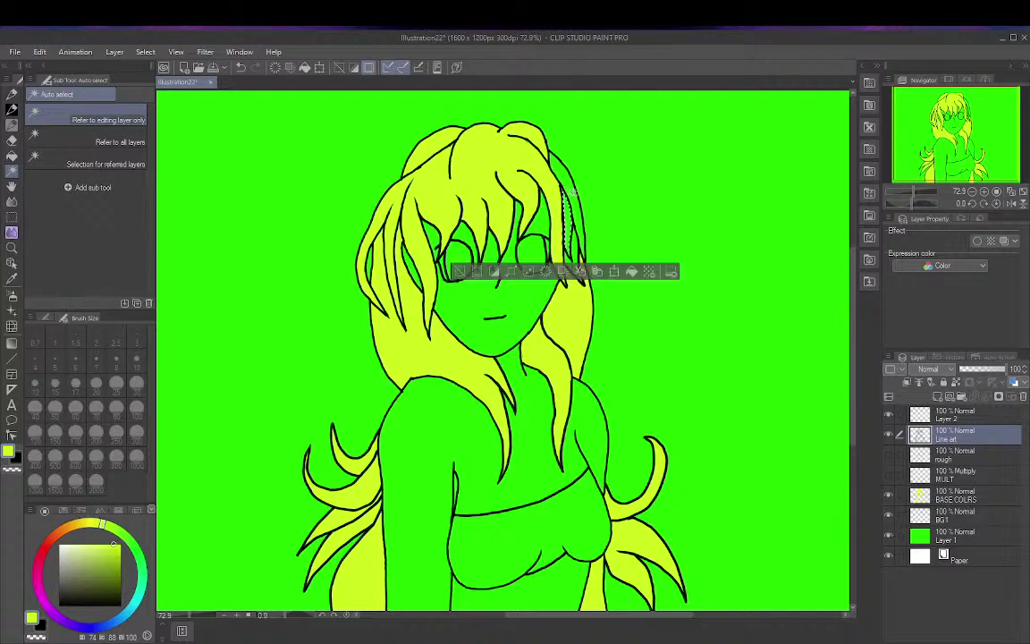
{"action": "left_click", "coordinate": [569, 190], "text": "shift"}
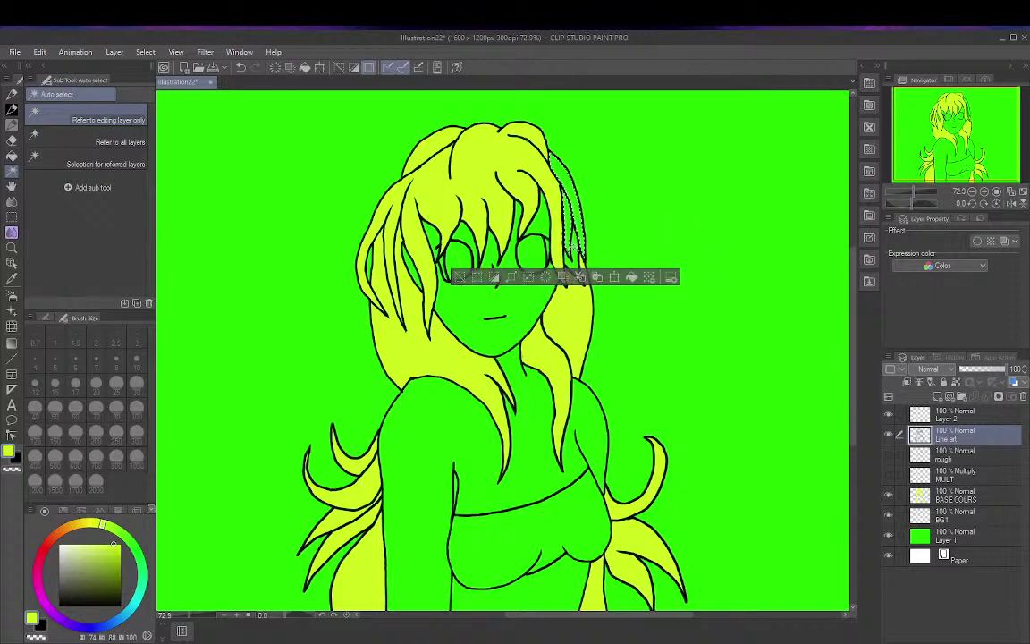
{"action": "left_click", "coordinate": [577, 259], "text": "shift"}
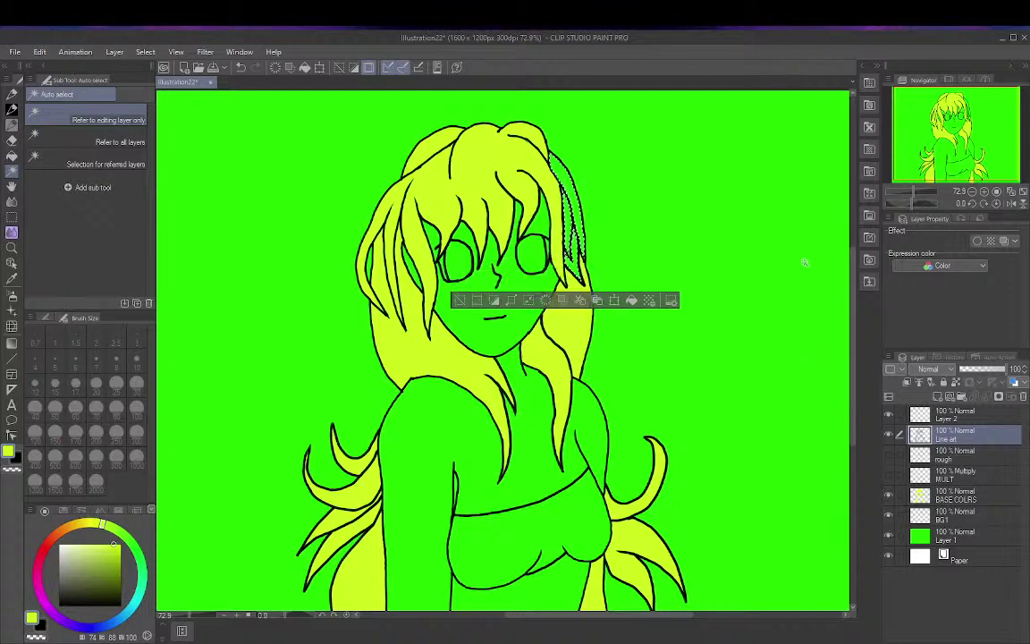
{"action": "left_click", "coordinate": [991, 498]}
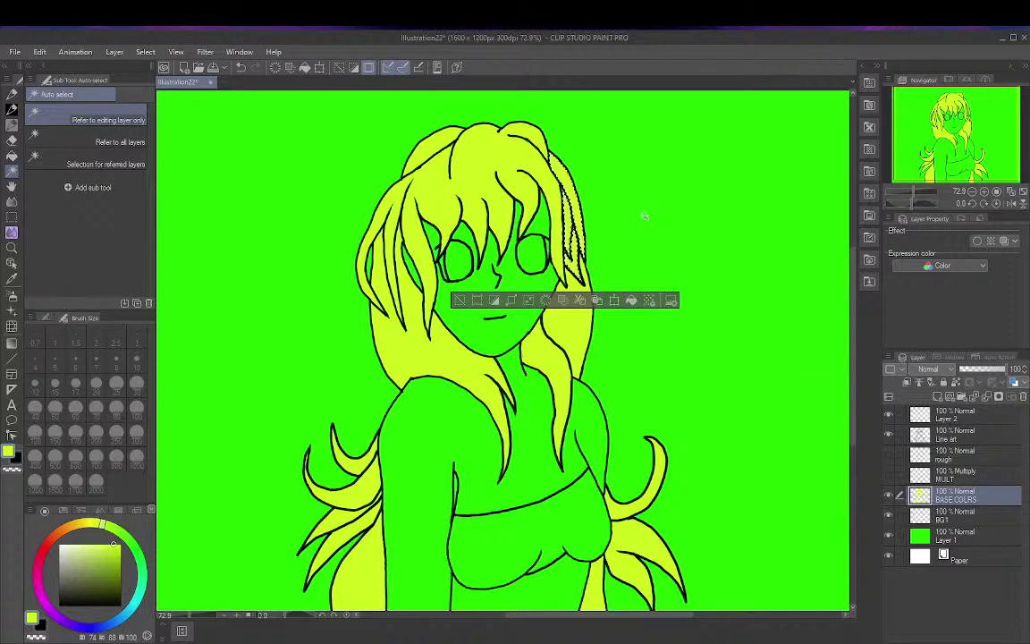
{"action": "key", "text": "ctrl+d"}
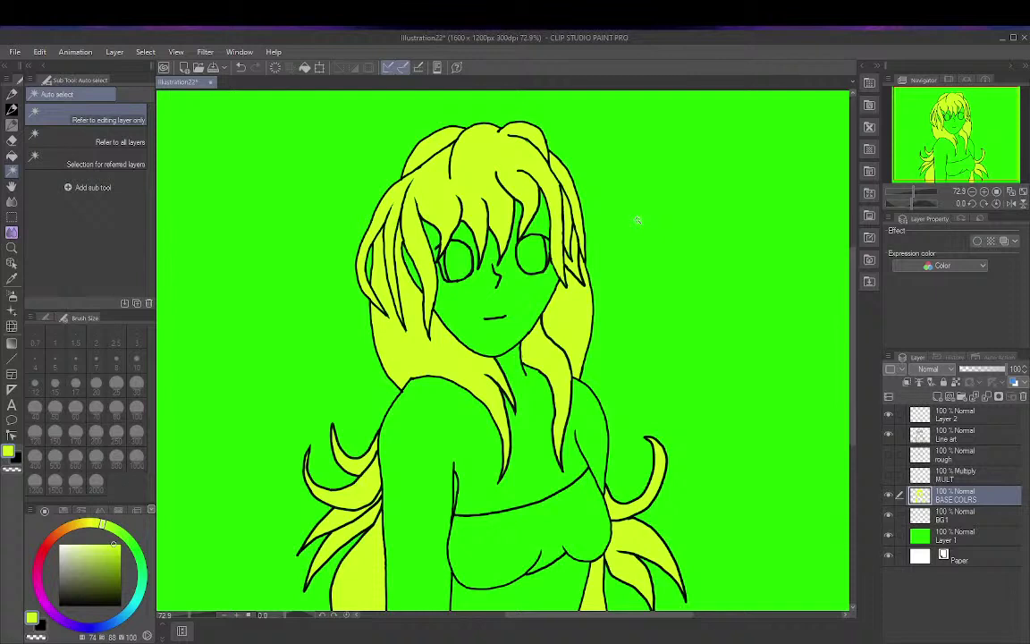
Step: Set the drawing colour to a light salmon skin tone (H 17, S 45, V 94)
{"action": "left_click", "coordinate": [53, 537]}
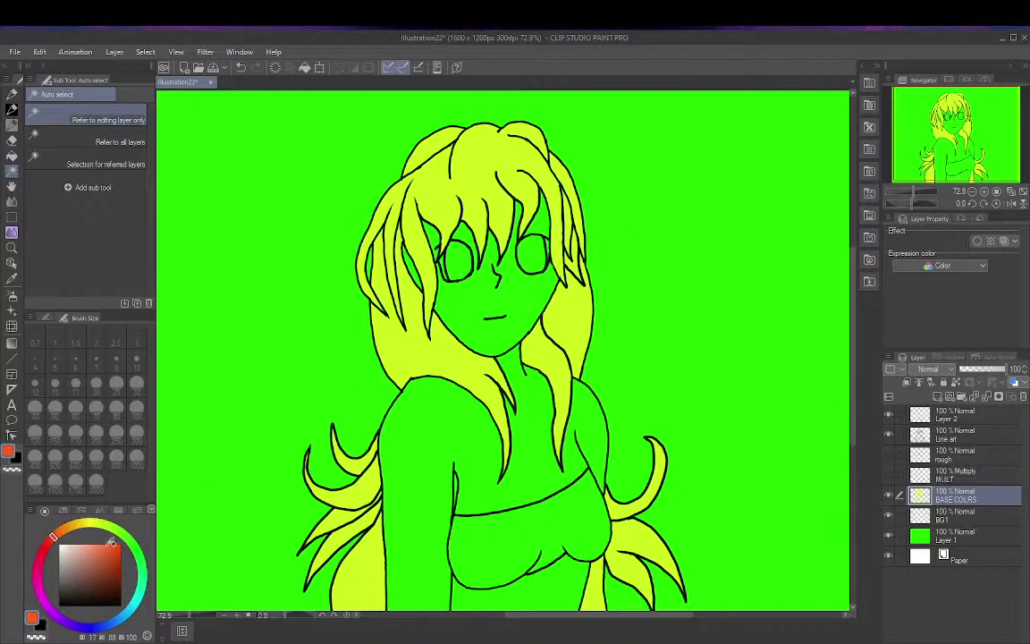
{"action": "left_click", "coordinate": [99, 553]}
{"action": "left_click", "coordinate": [92, 548]}
Step: Try to select the face, the skin gaps between the locks and the body on Line art with Auto select, and clear the selection
{"action": "left_click", "coordinate": [968, 437]}
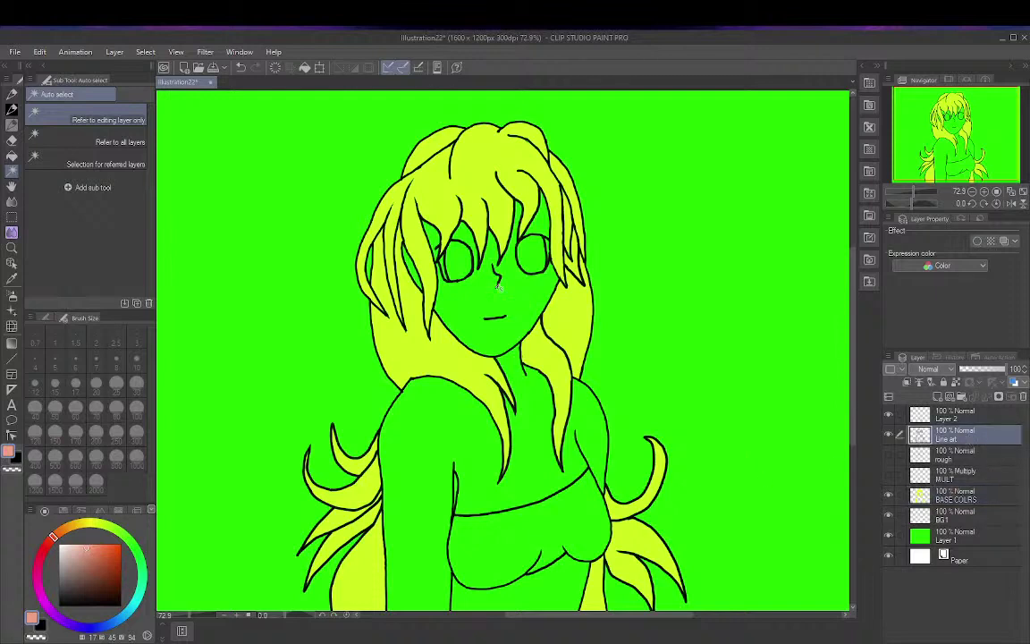
{"action": "left_click", "coordinate": [462, 265]}
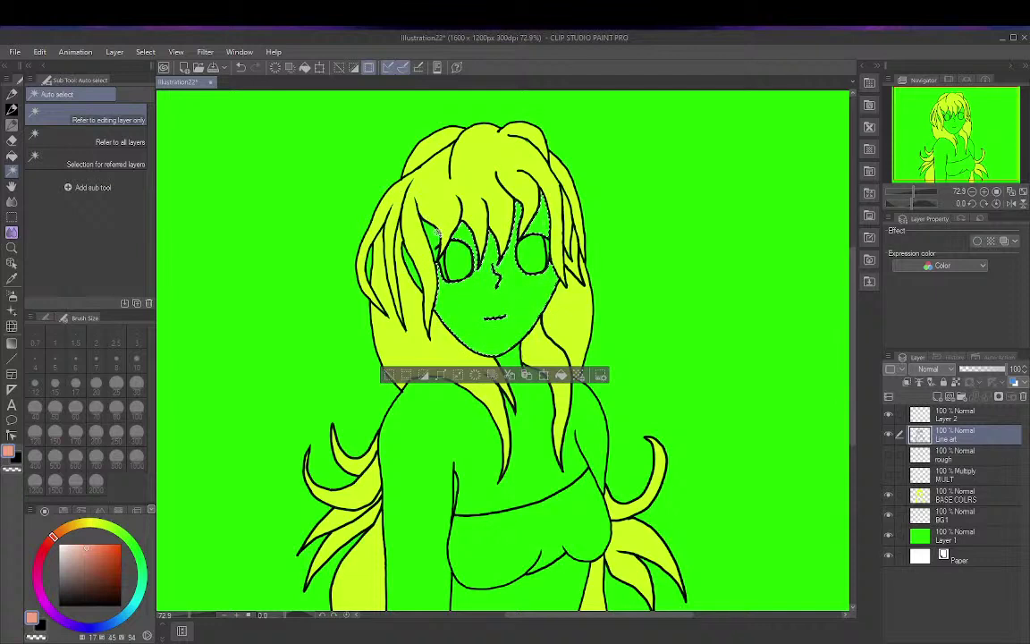
{"action": "left_click", "coordinate": [437, 230], "text": "shift"}
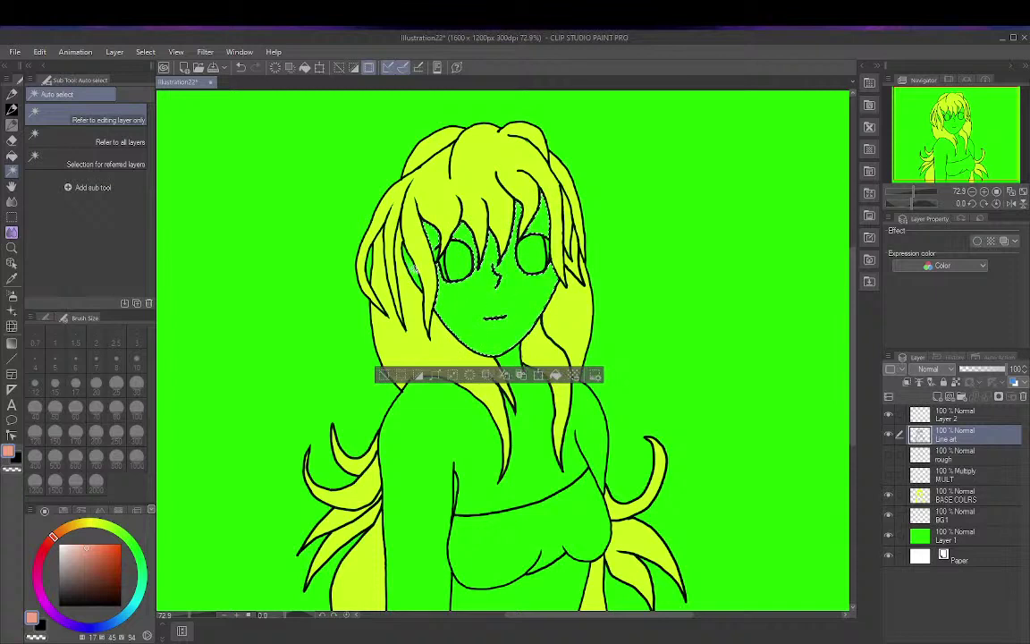
{"action": "left_click", "coordinate": [414, 267], "text": "shift"}
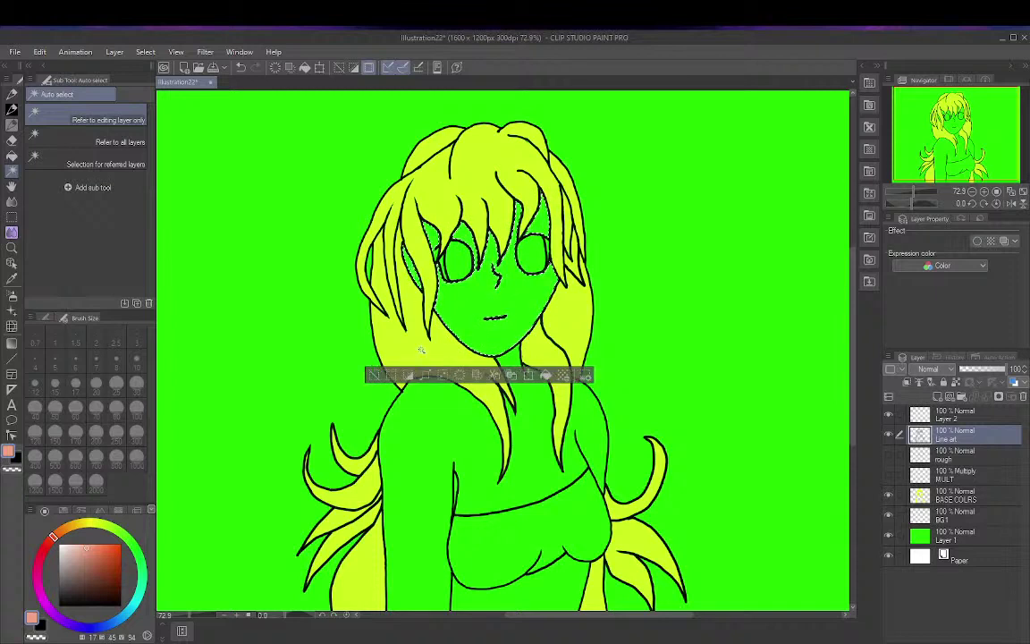
{"action": "left_click", "coordinate": [401, 438], "text": "shift"}
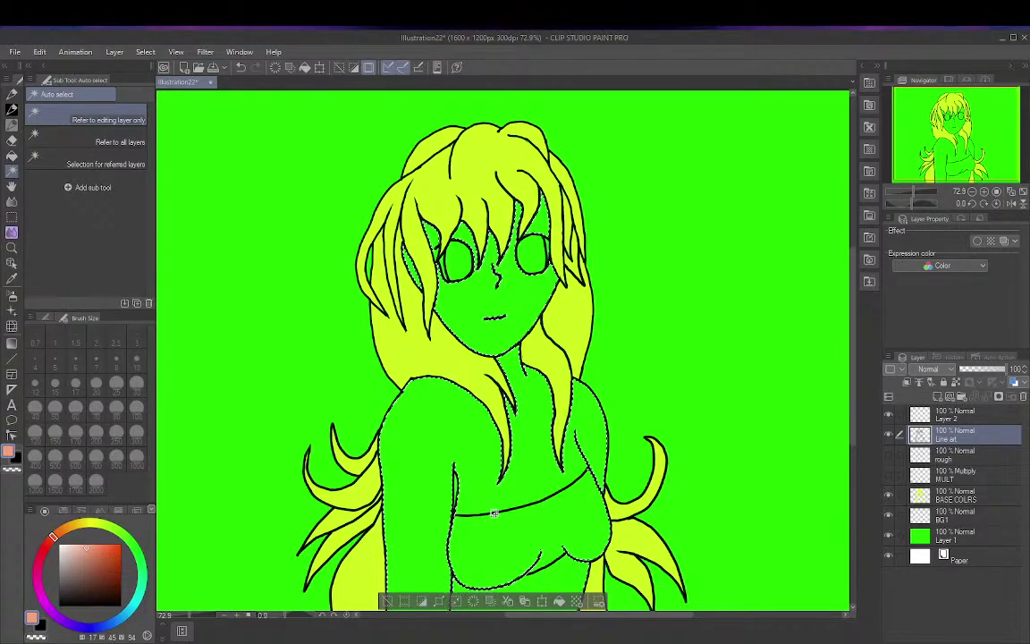
{"action": "key", "text": "ctrl+d"}
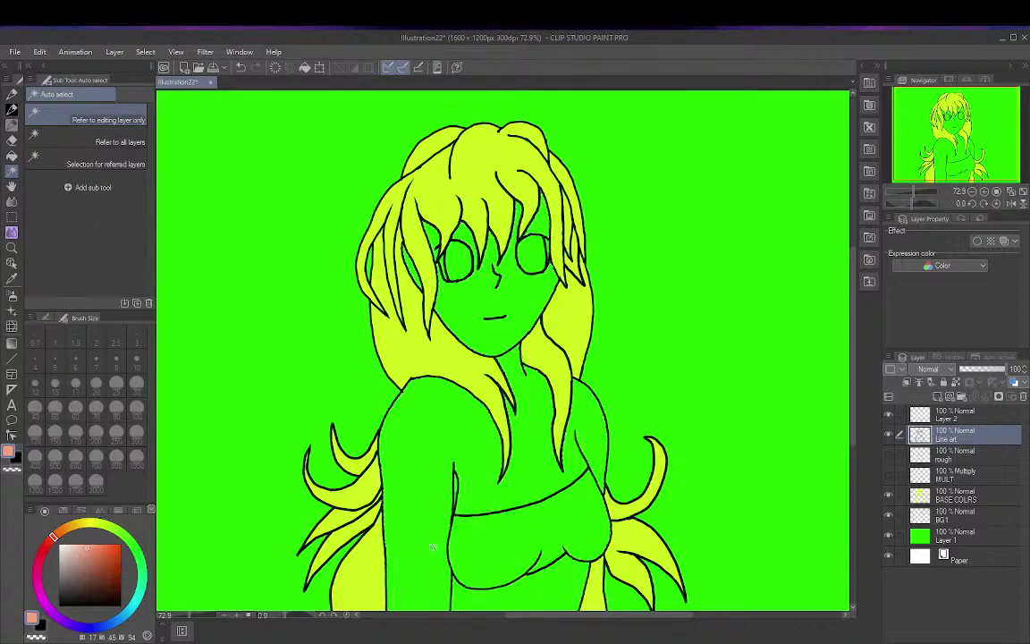
Step: Toggle Layer 2's visibility off and on, and create a merged copy of the visible layers above it
{"action": "scroll", "coordinate": [433, 545], "scroll_direction": "up", "scroll_amount": 3}
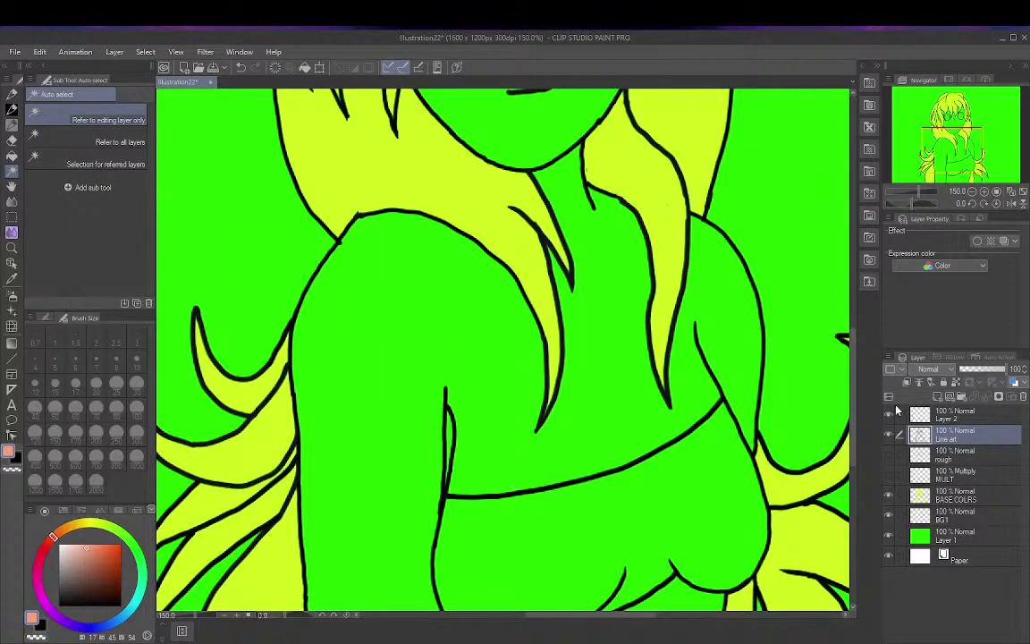
{"action": "left_click", "coordinate": [889, 415]}
{"action": "left_click", "coordinate": [889, 415]}
{"action": "left_click", "coordinate": [982, 415]}
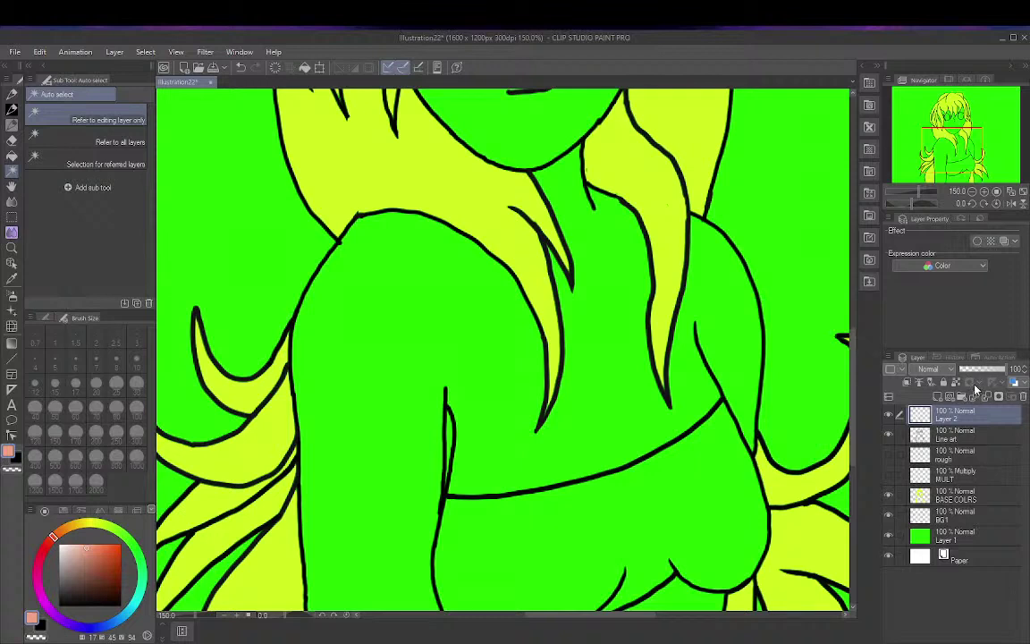
{"action": "left_click", "coordinate": [975, 385]}
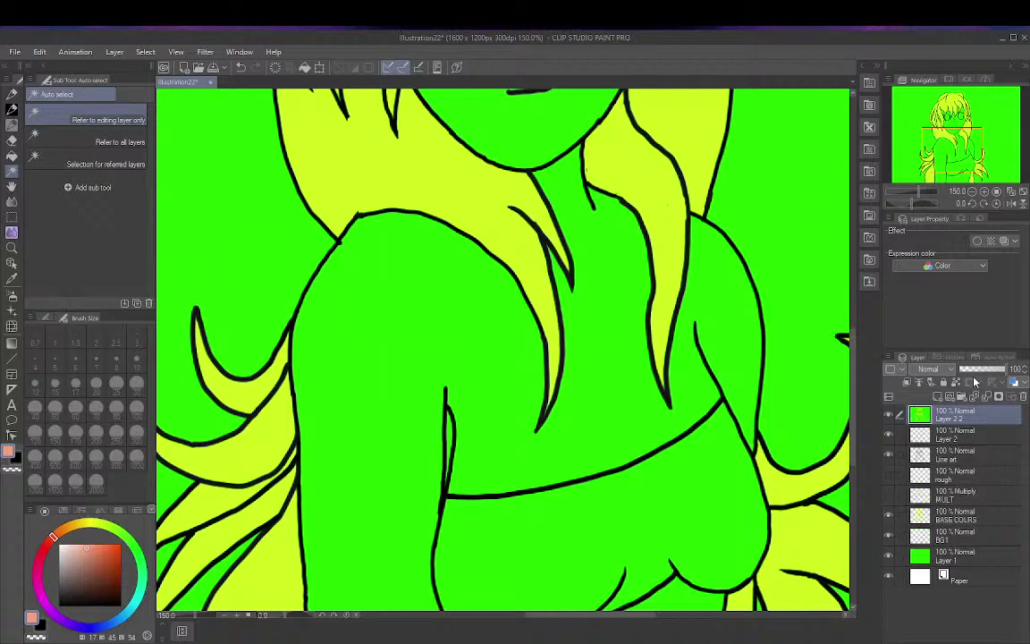
Step: Toggle the visibility of the merged copy Layer 2 2 and the green Layer 1 off and on to compare them
{"action": "left_click", "coordinate": [891, 414]}
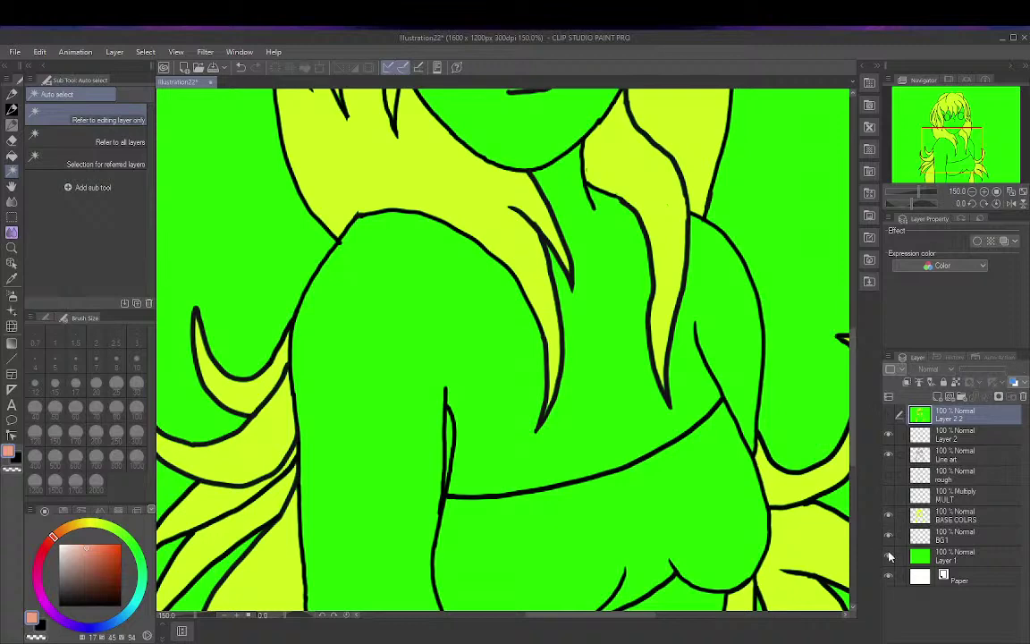
{"action": "left_click", "coordinate": [888, 555]}
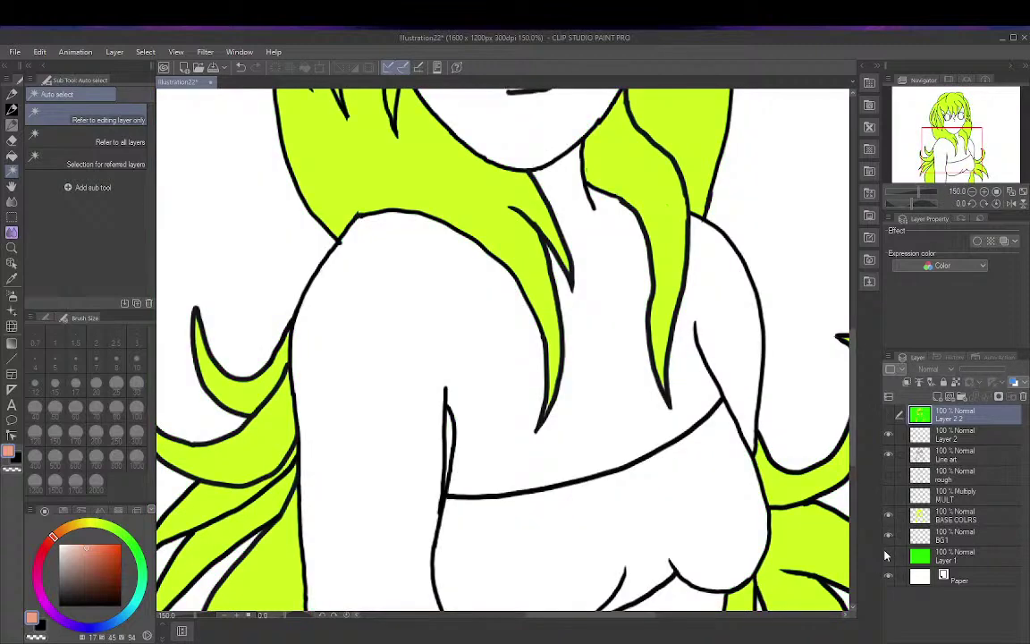
{"action": "left_click", "coordinate": [887, 556]}
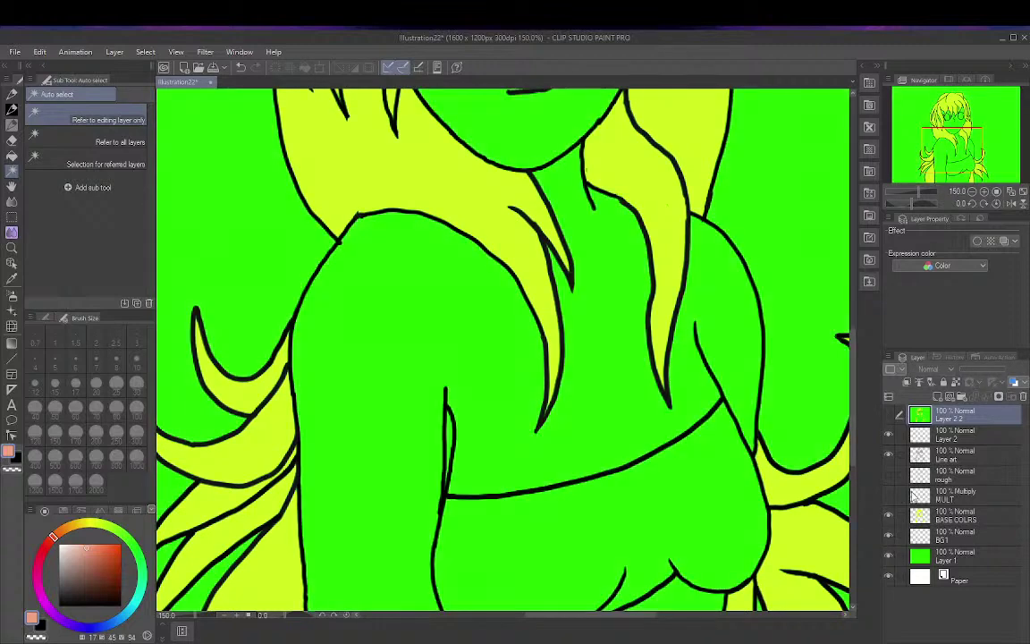
{"action": "left_click", "coordinate": [888, 416]}
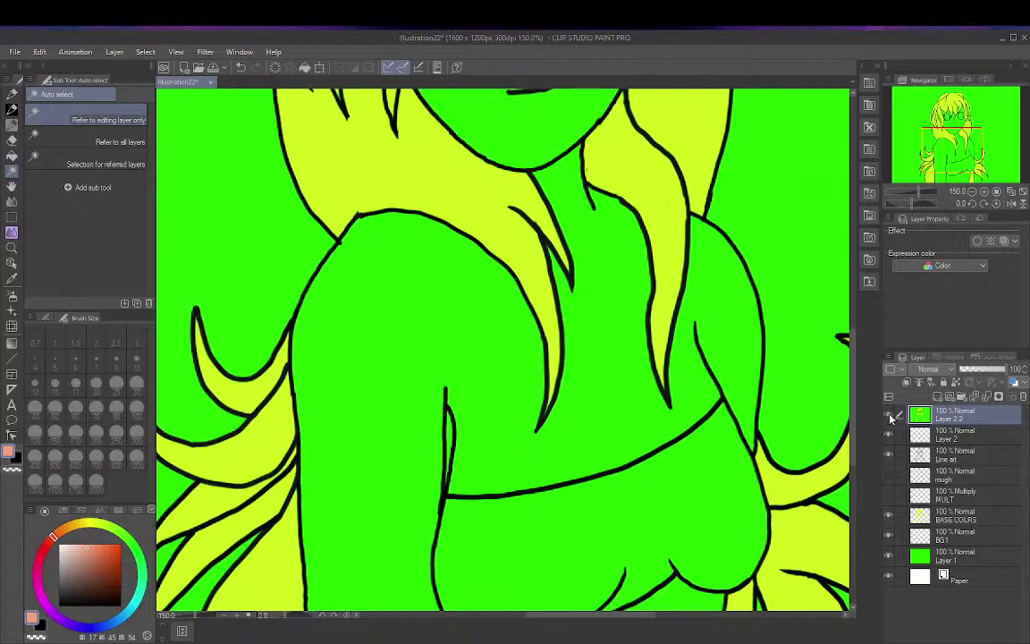
Step: Select the face, the skin gaps between the locks and the body on Layer 2 2 with Auto select, and fill them salmon on BASE COLRS
{"action": "scroll", "coordinate": [767, 358], "scroll_direction": "down", "scroll_amount": 3}
{"action": "scroll", "coordinate": [761, 220], "scroll_direction": "down", "scroll_amount": 1}
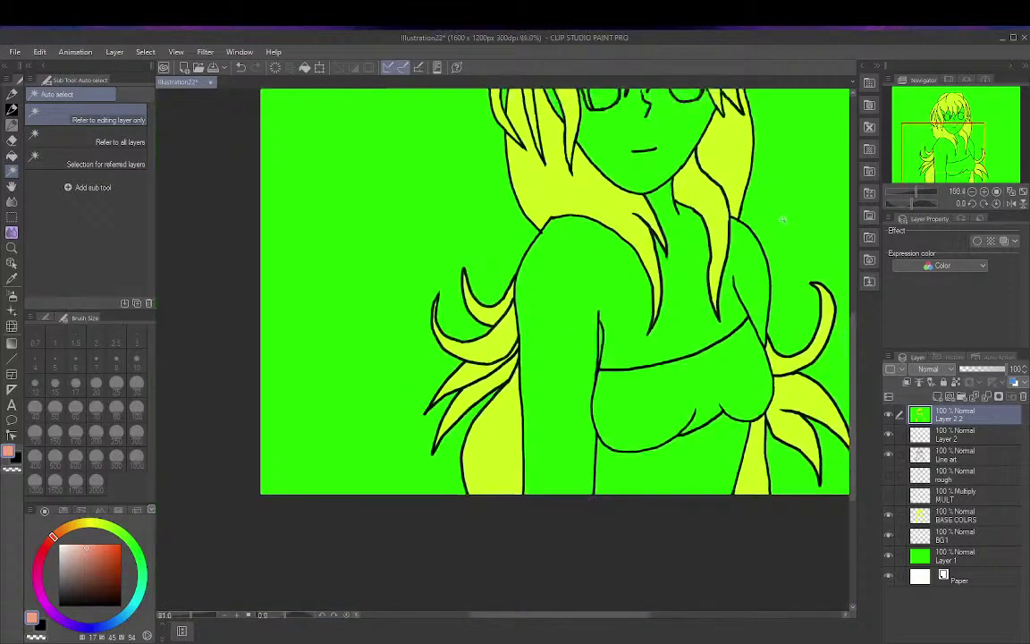
{"action": "scroll", "coordinate": [761, 220], "scroll_direction": "down", "scroll_amount": 1}
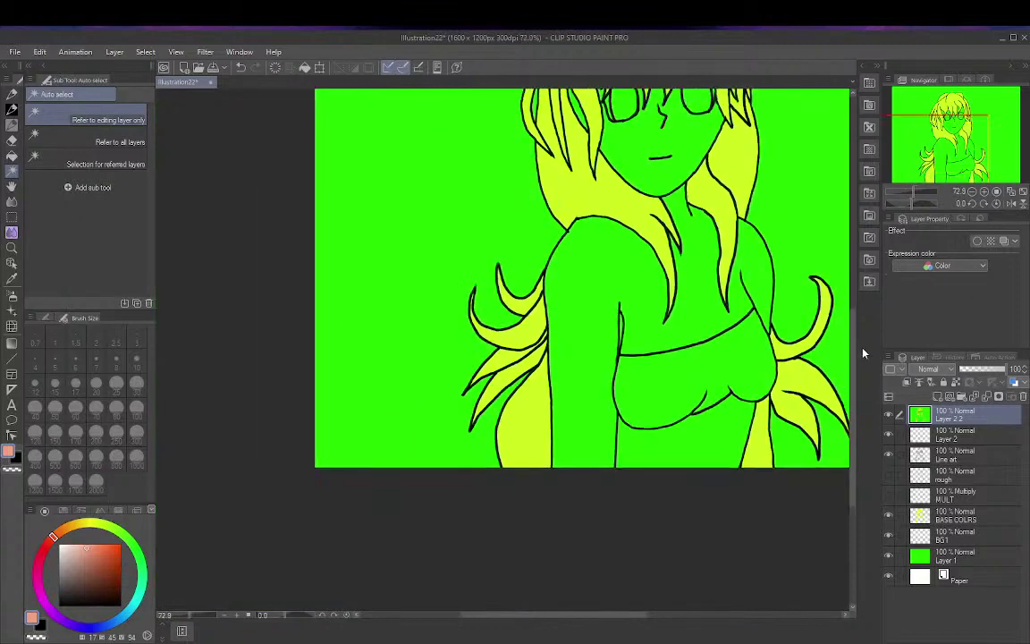
{"action": "left_click", "coordinate": [991, 202]}
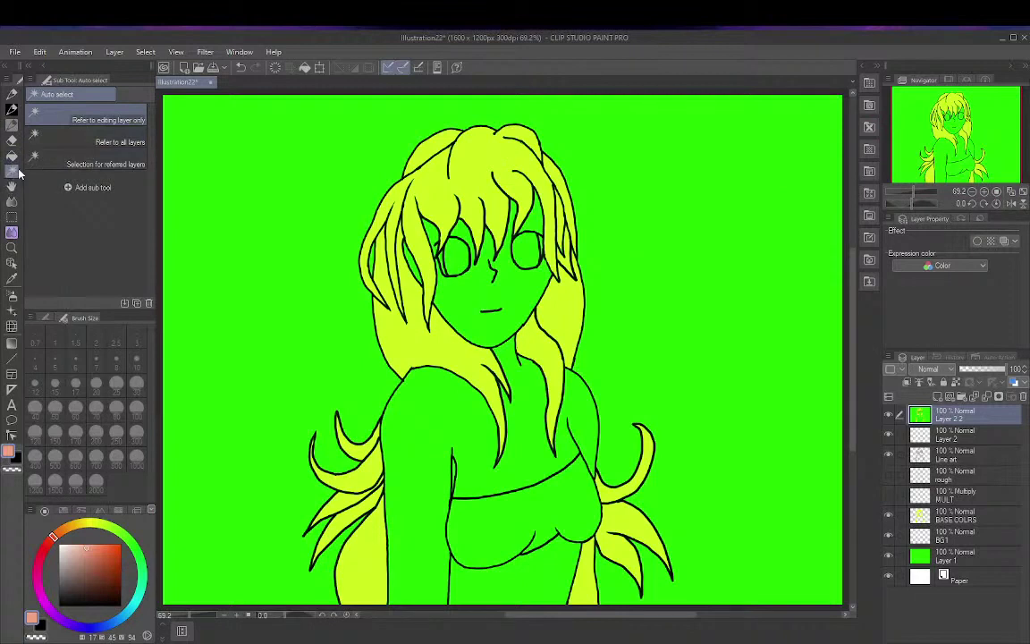
{"action": "left_click", "coordinate": [475, 291]}
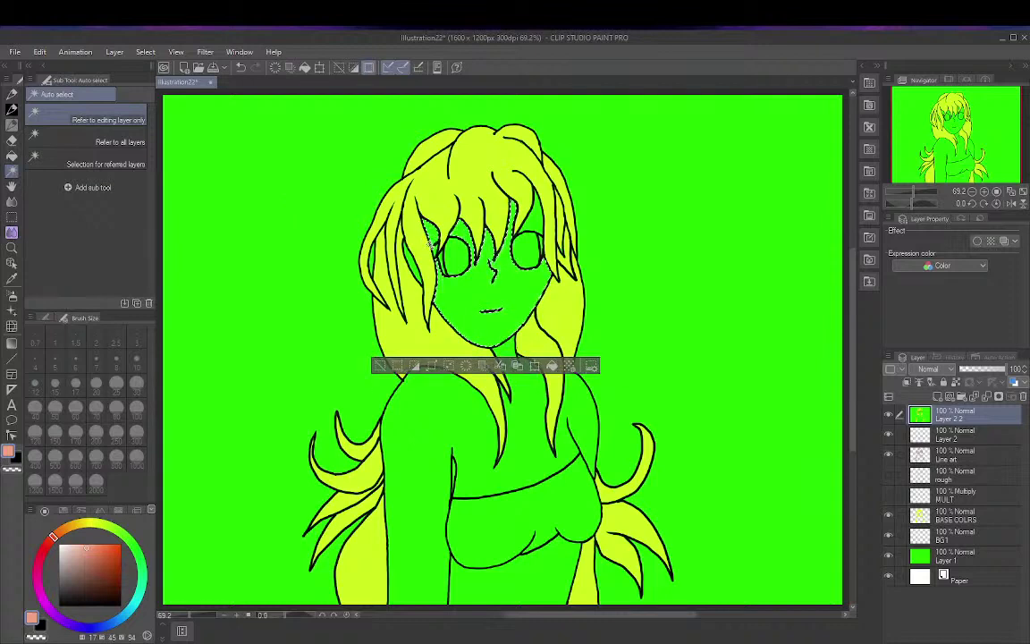
{"action": "left_click", "coordinate": [414, 261]}
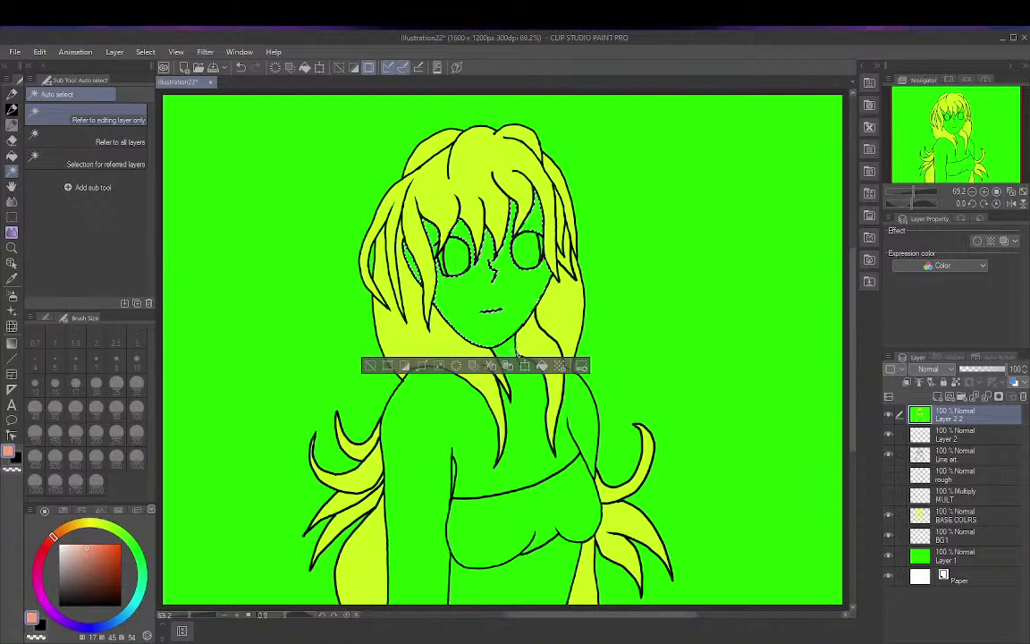
{"action": "left_click", "coordinate": [470, 384]}
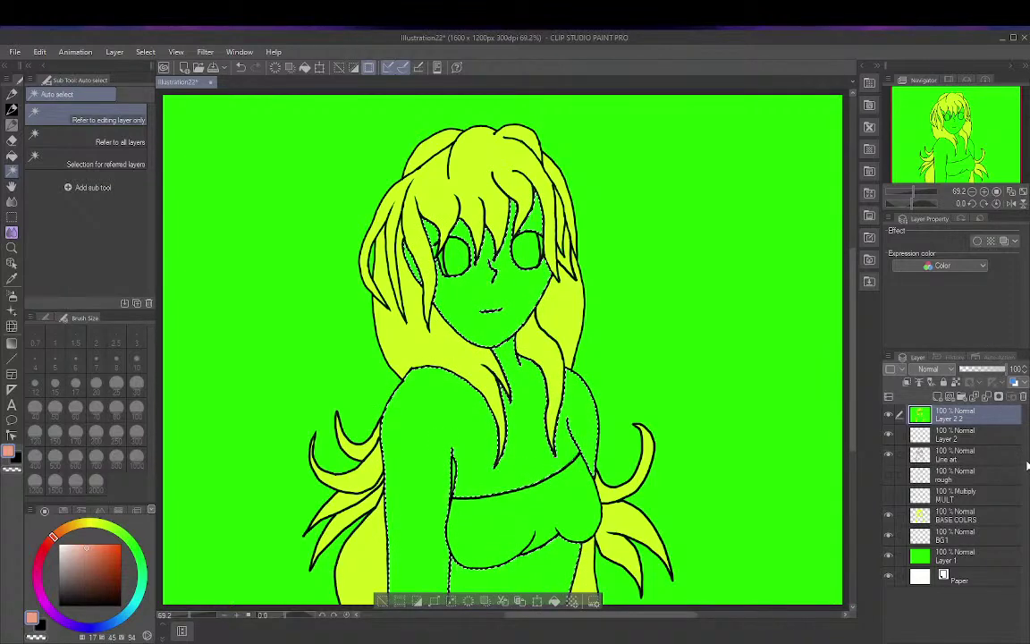
{"action": "left_click", "coordinate": [1003, 514]}
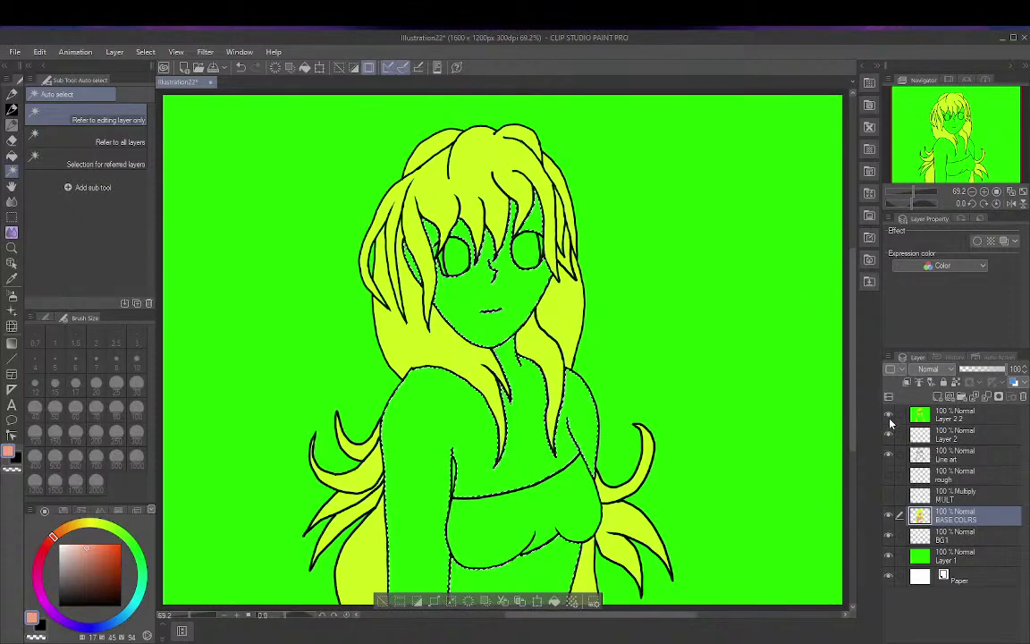
{"action": "key", "text": "alt+BackSpace"}
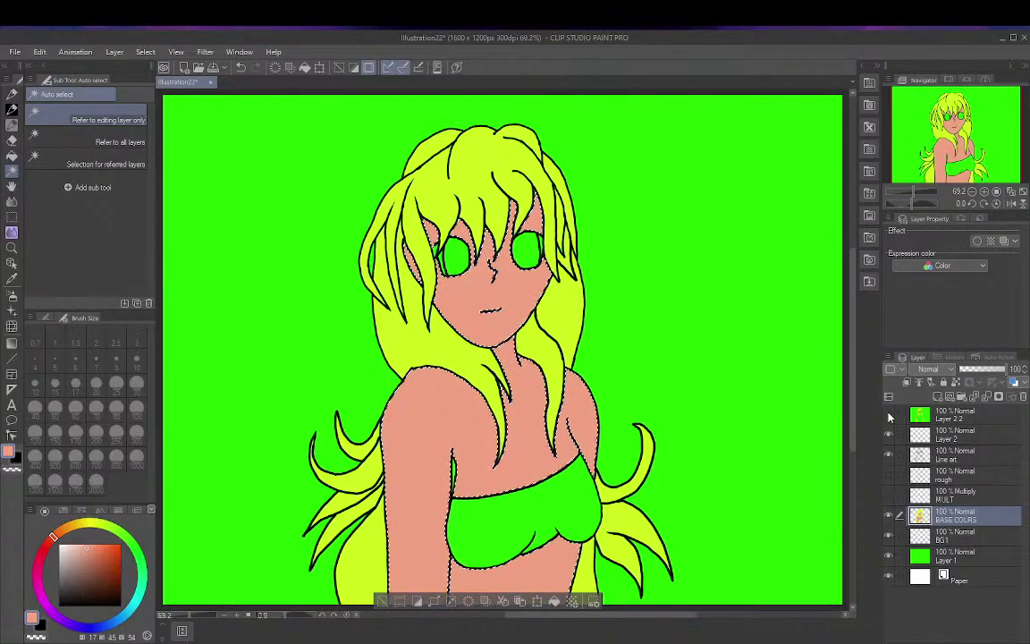
Step: Delete the merged copy Layer 2 2, clear the skin selection, and save the illustration
{"action": "left_click", "coordinate": [988, 420]}
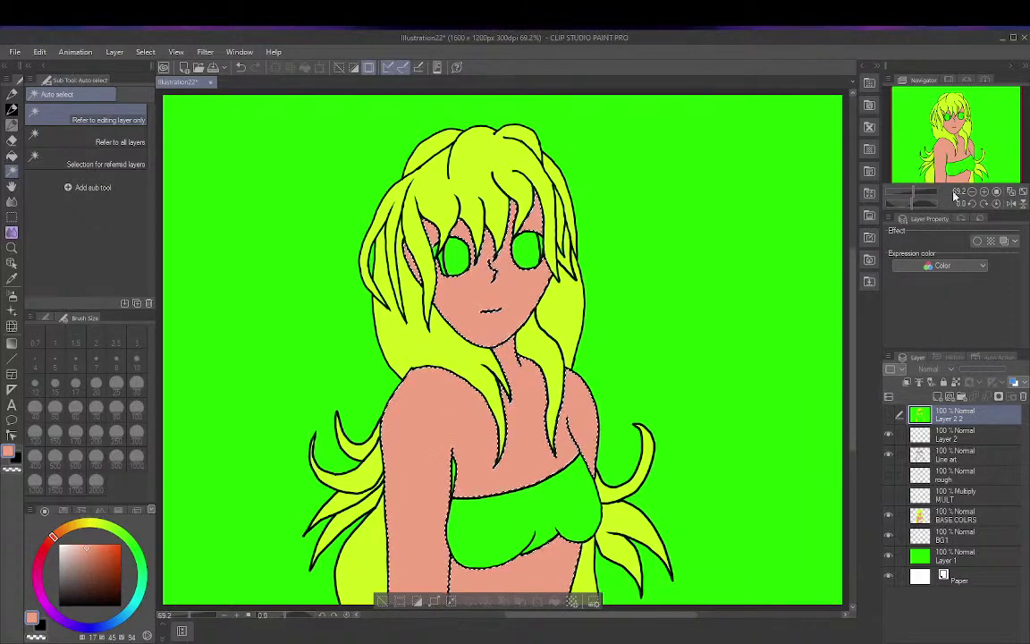
{"action": "key", "text": "ctrl+z"}
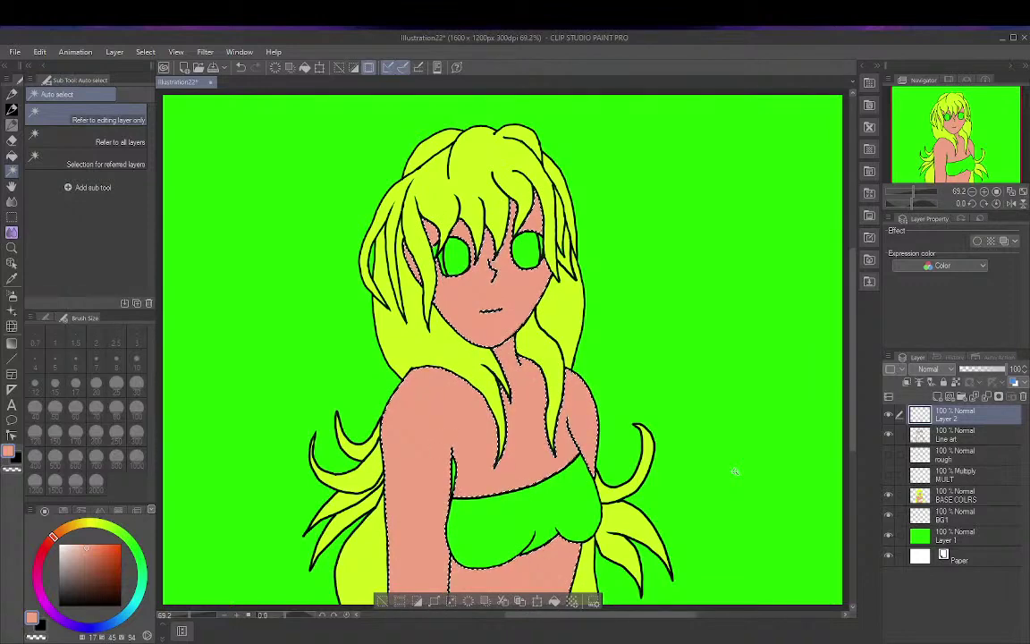
{"action": "key", "text": "ctrl+d"}
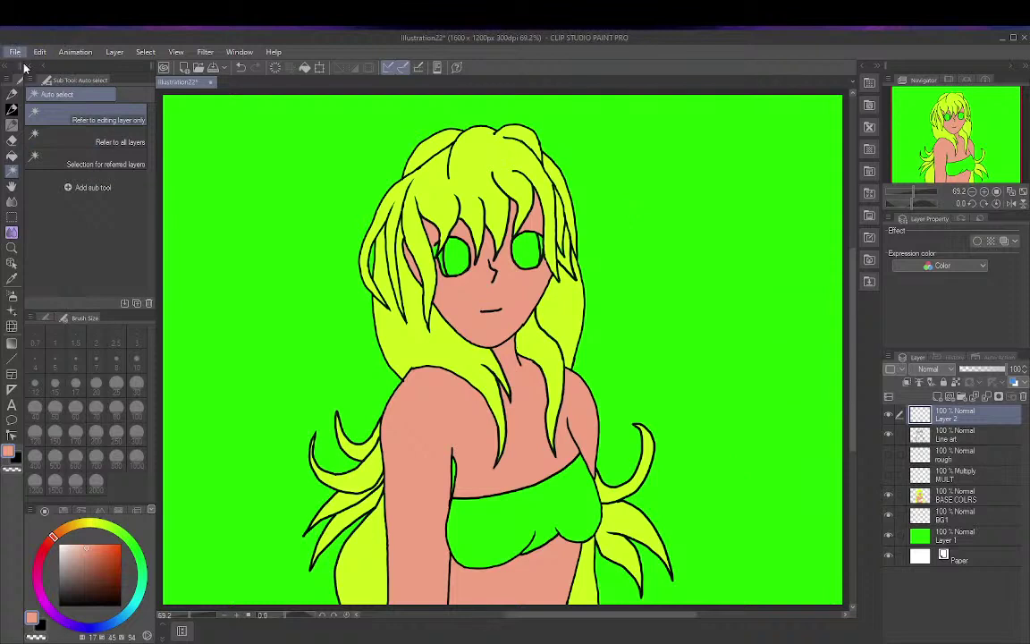
{"action": "key", "text": "ctrl+s"}
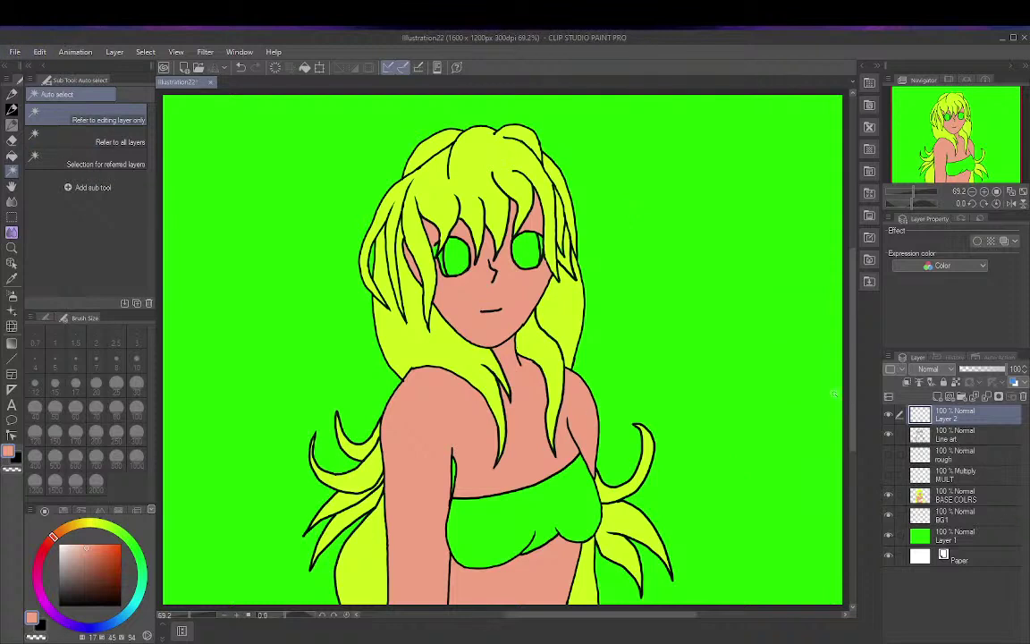
Step: Check Layer 2 by toggling its visibility, merge it down into Line art, and save the illustration
{"action": "left_click", "coordinate": [889, 415]}
{"action": "left_click", "coordinate": [890, 415]}
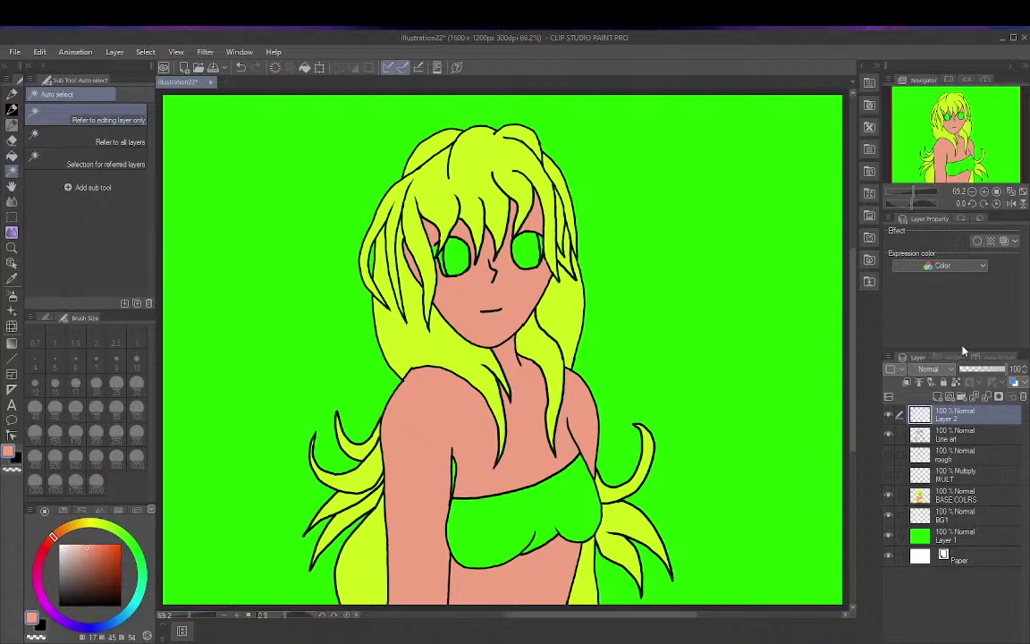
{"action": "key", "text": "ctrl+e"}
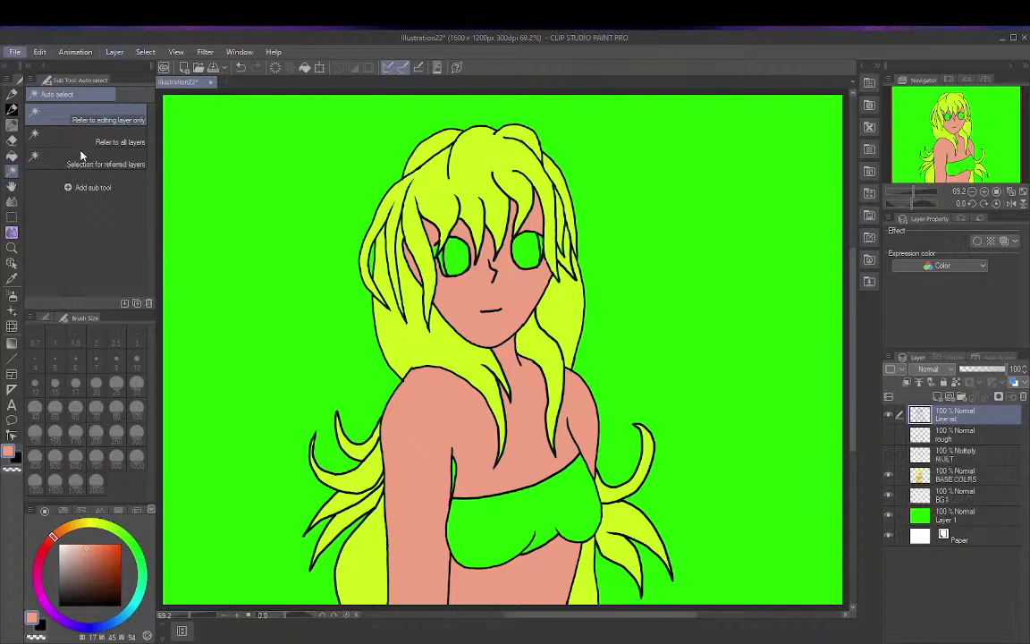
{"action": "key", "text": "ctrl+s"}
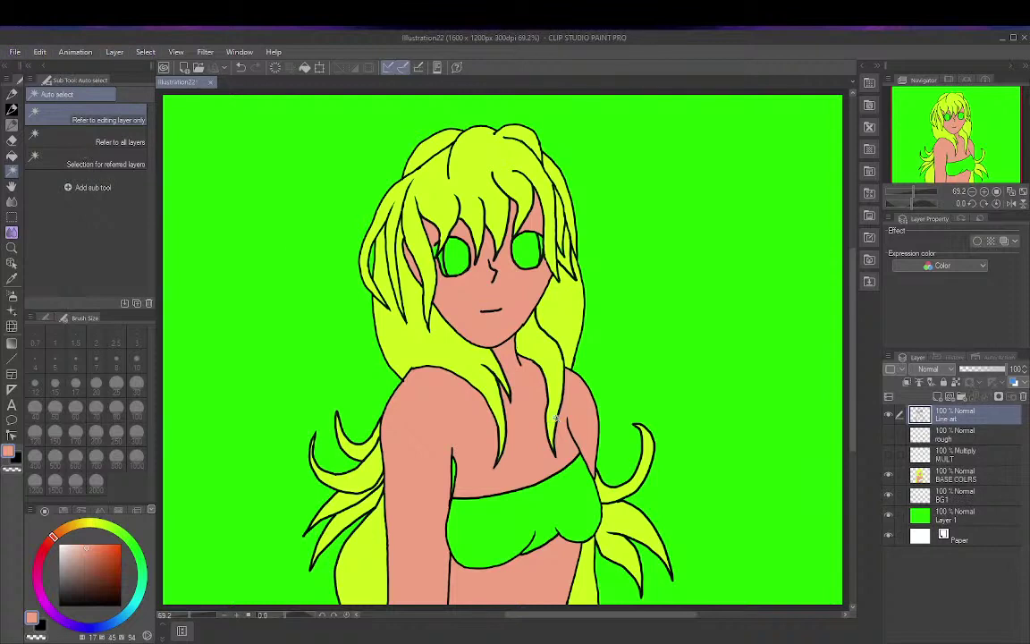